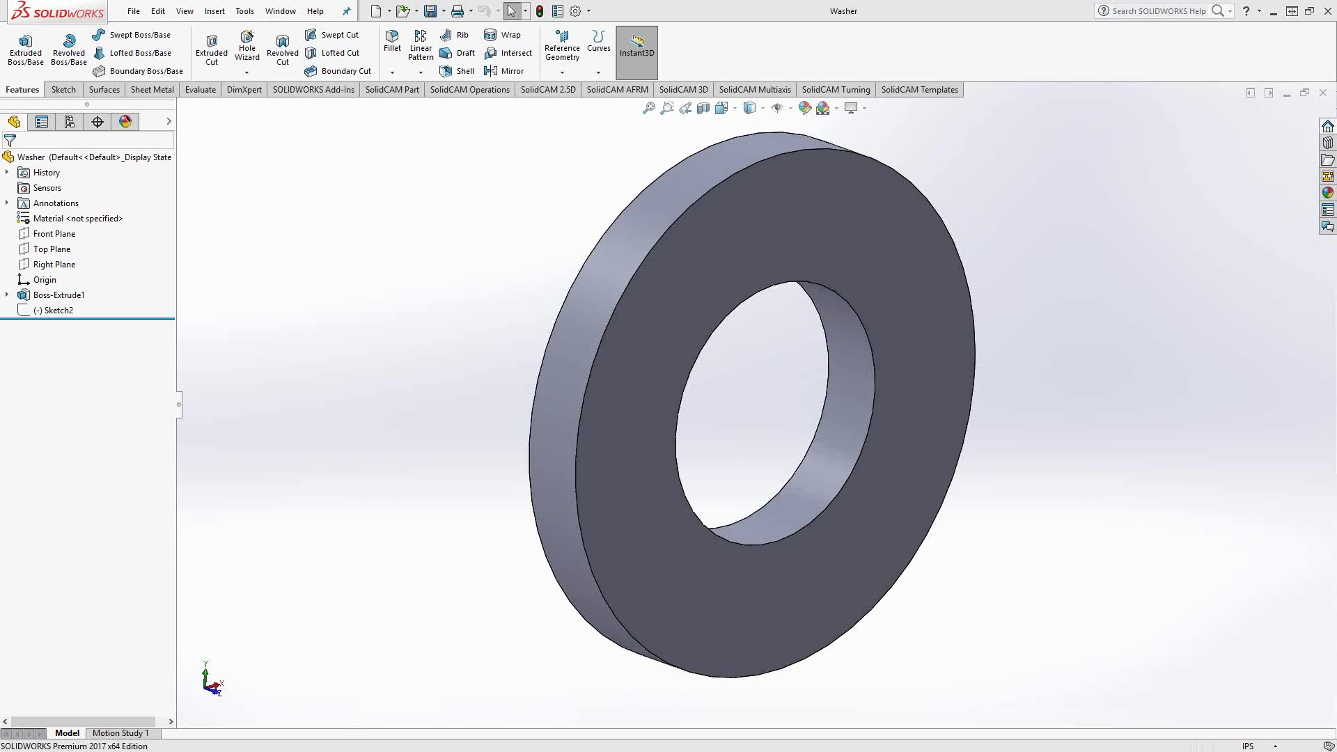
Create a new Mill-Turn CAM-Part named Washer-MP on the dmu80.mt machine.
left_click(249, 12)
mouse_move(279, 65)
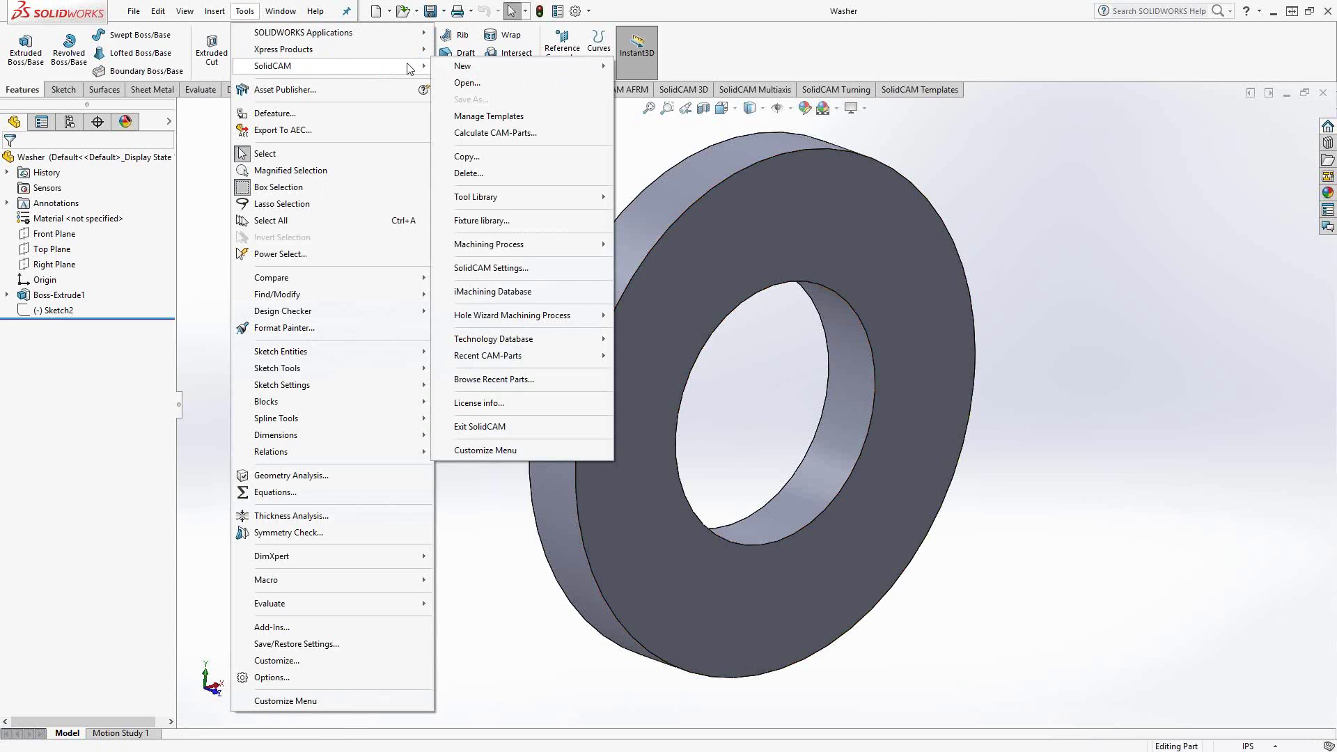
mouse_move(536, 70)
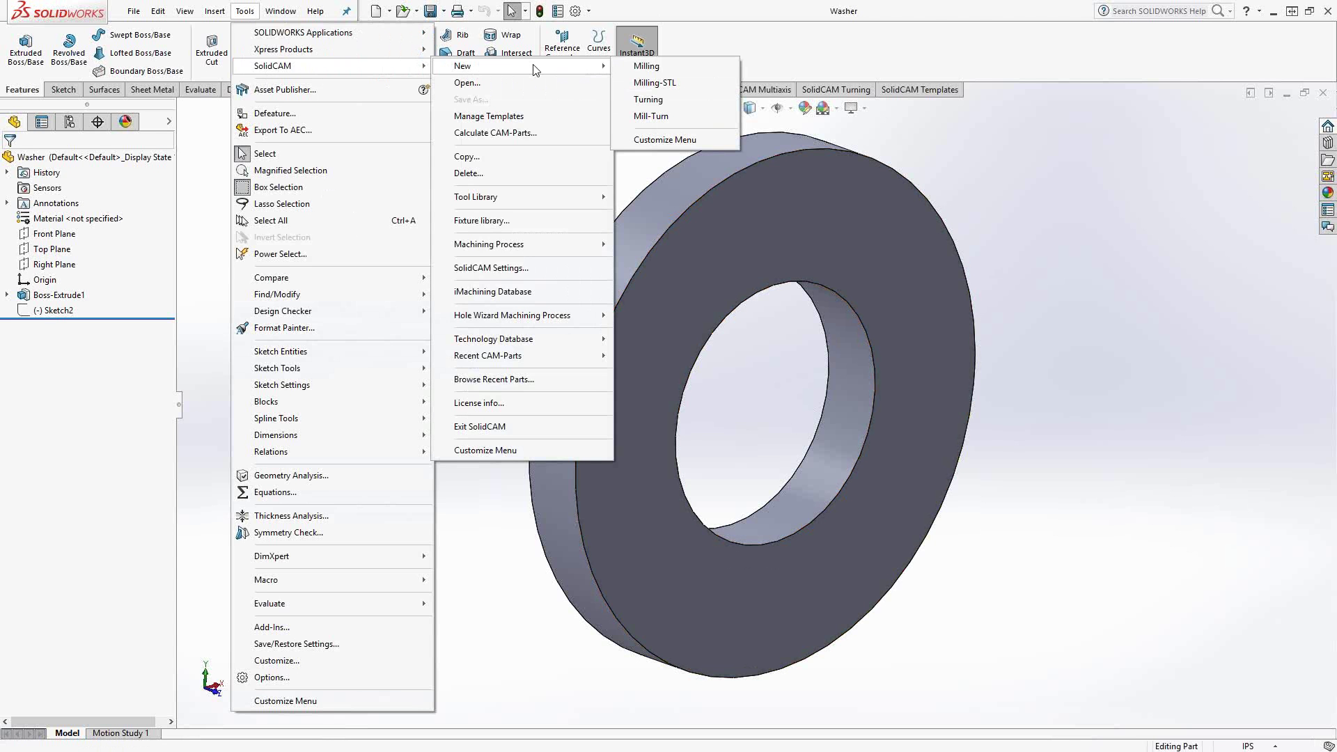
left_click(652, 116)
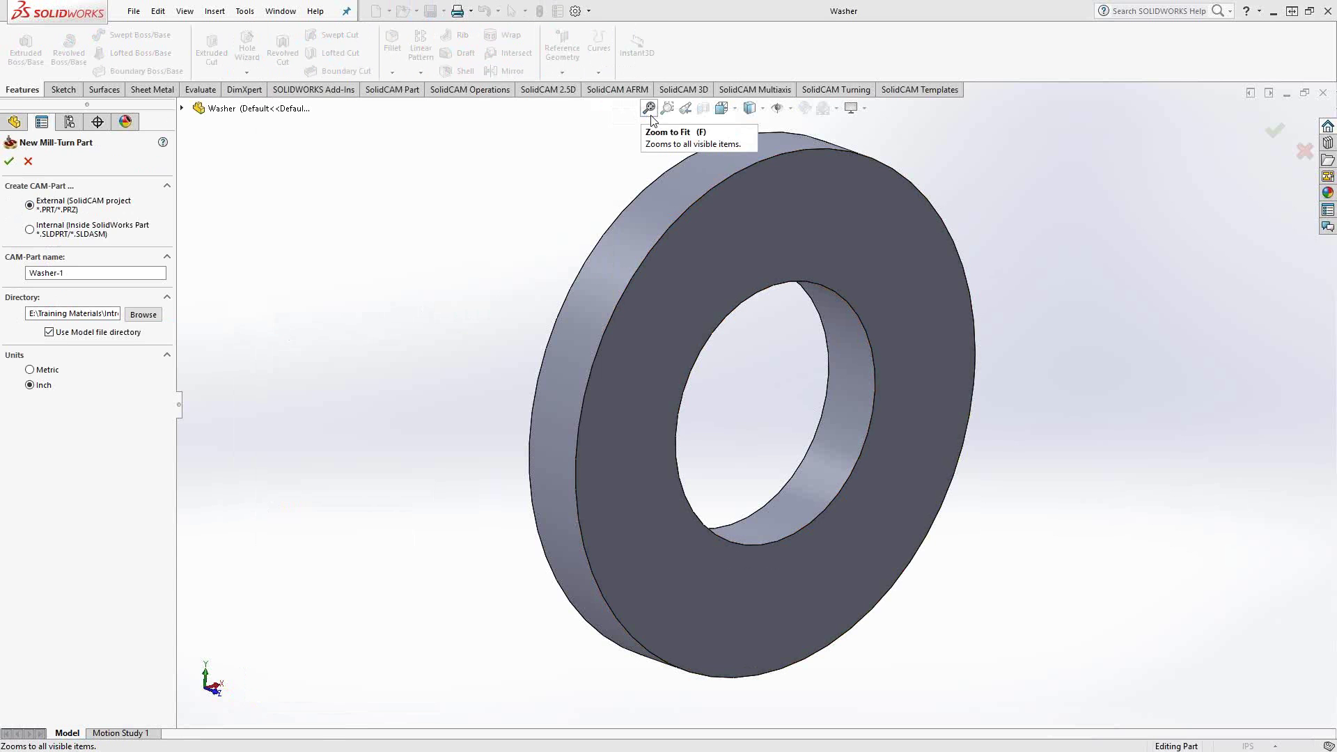
left_click(104, 274)
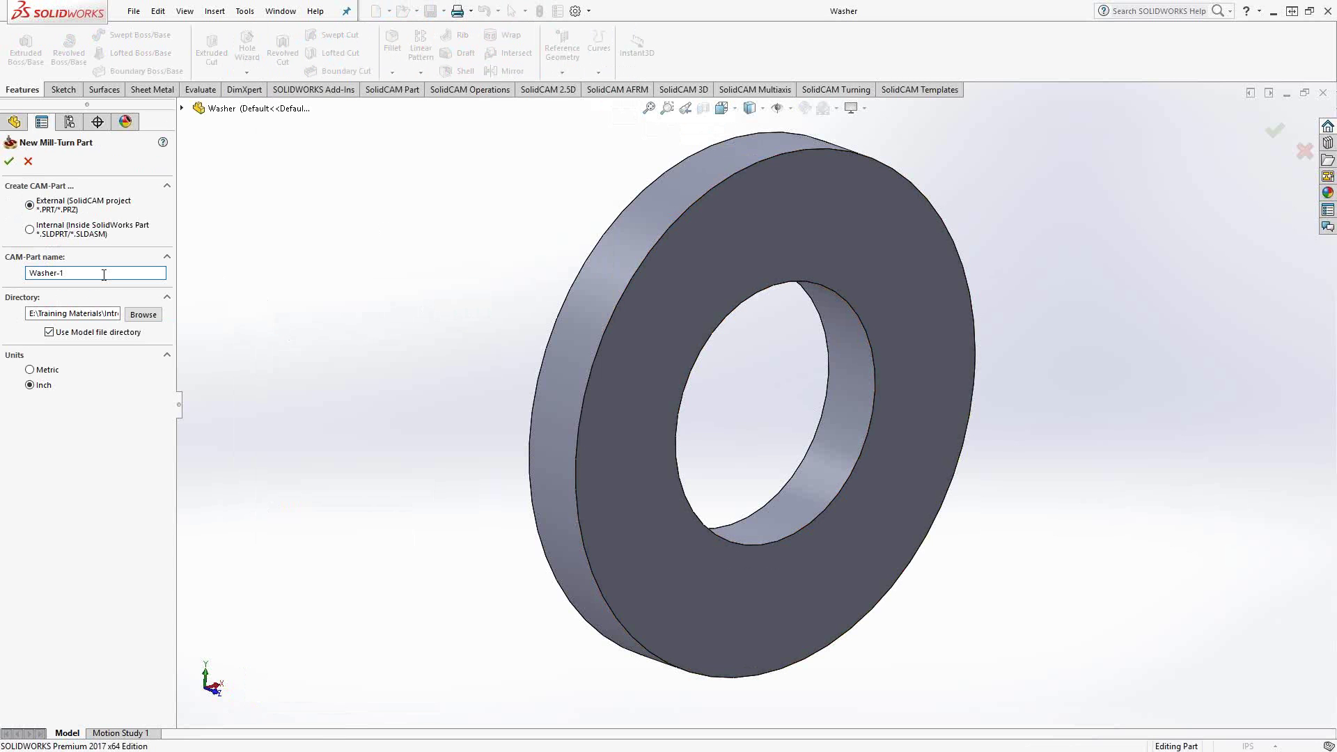
type("MP")
left_click(9, 161)
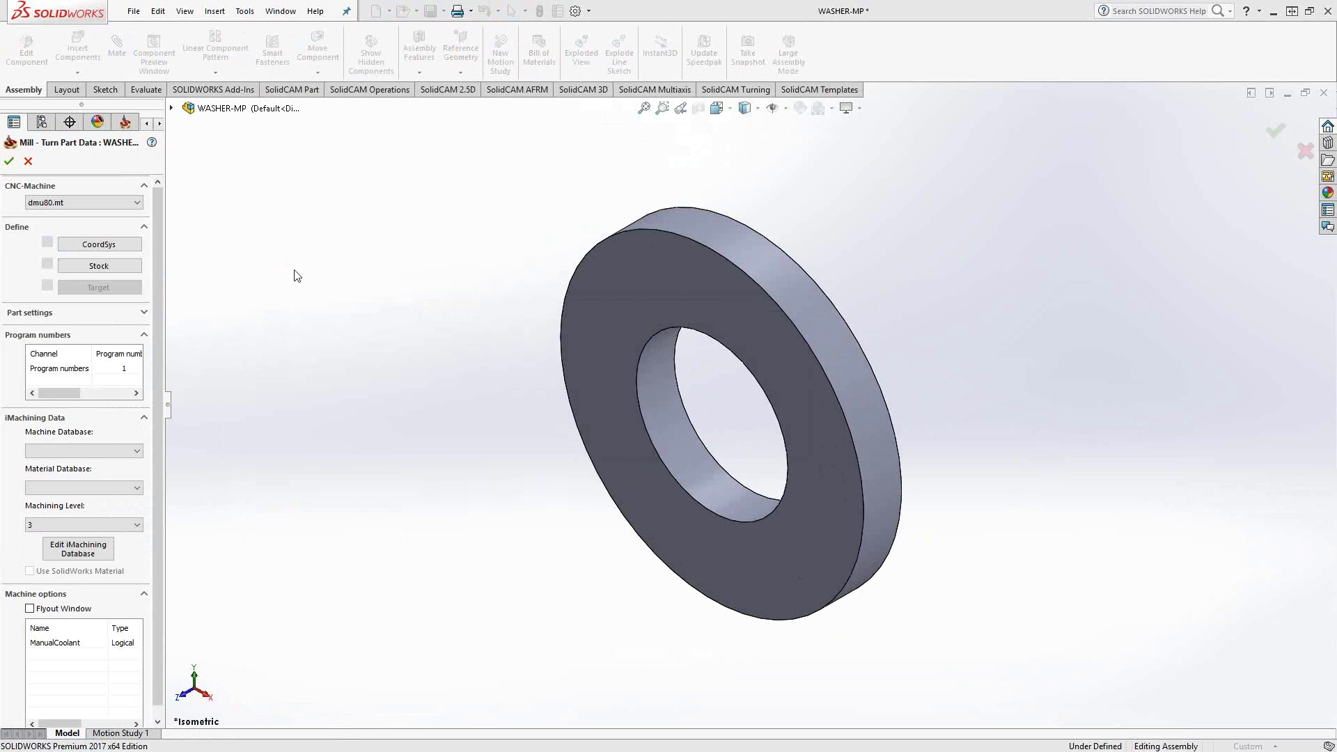
Set CoordSys at the washer face's centre of revolution and confirm the part data.
left_click(112, 245)
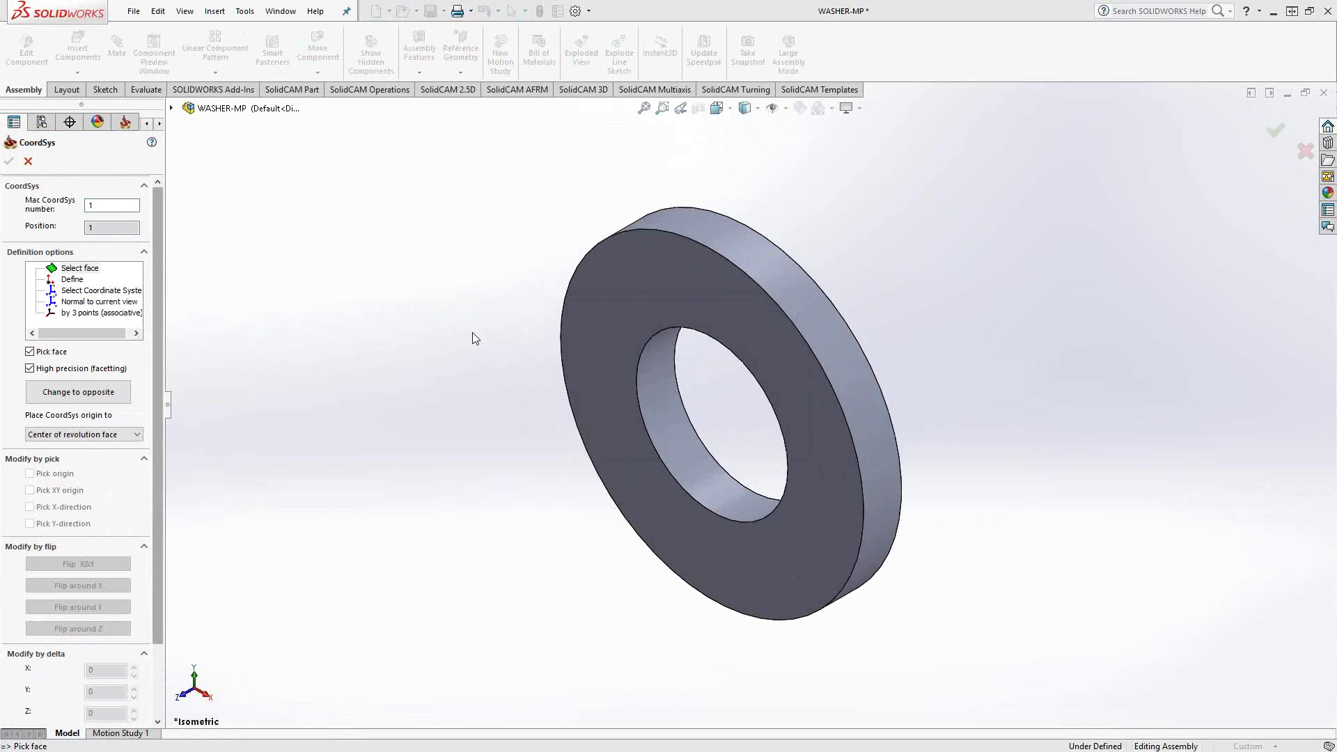
left_click(763, 270)
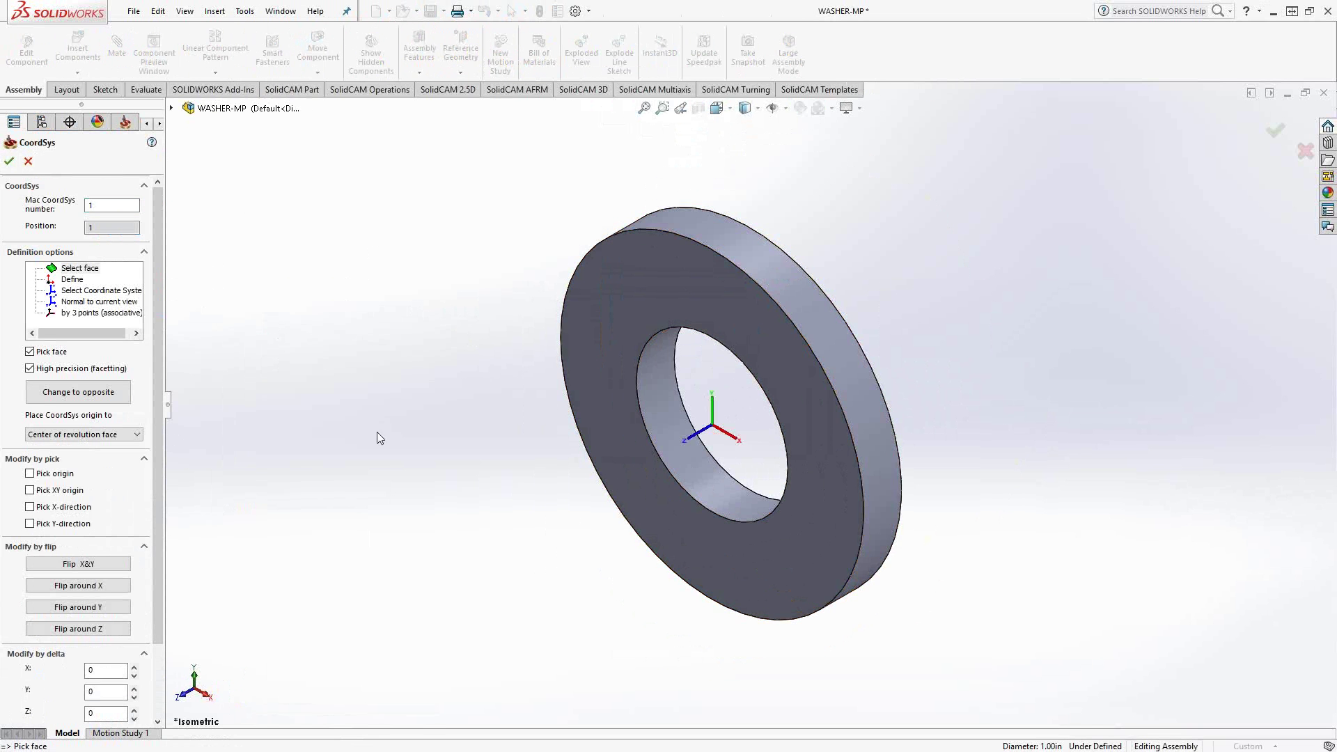
left_click(9, 161)
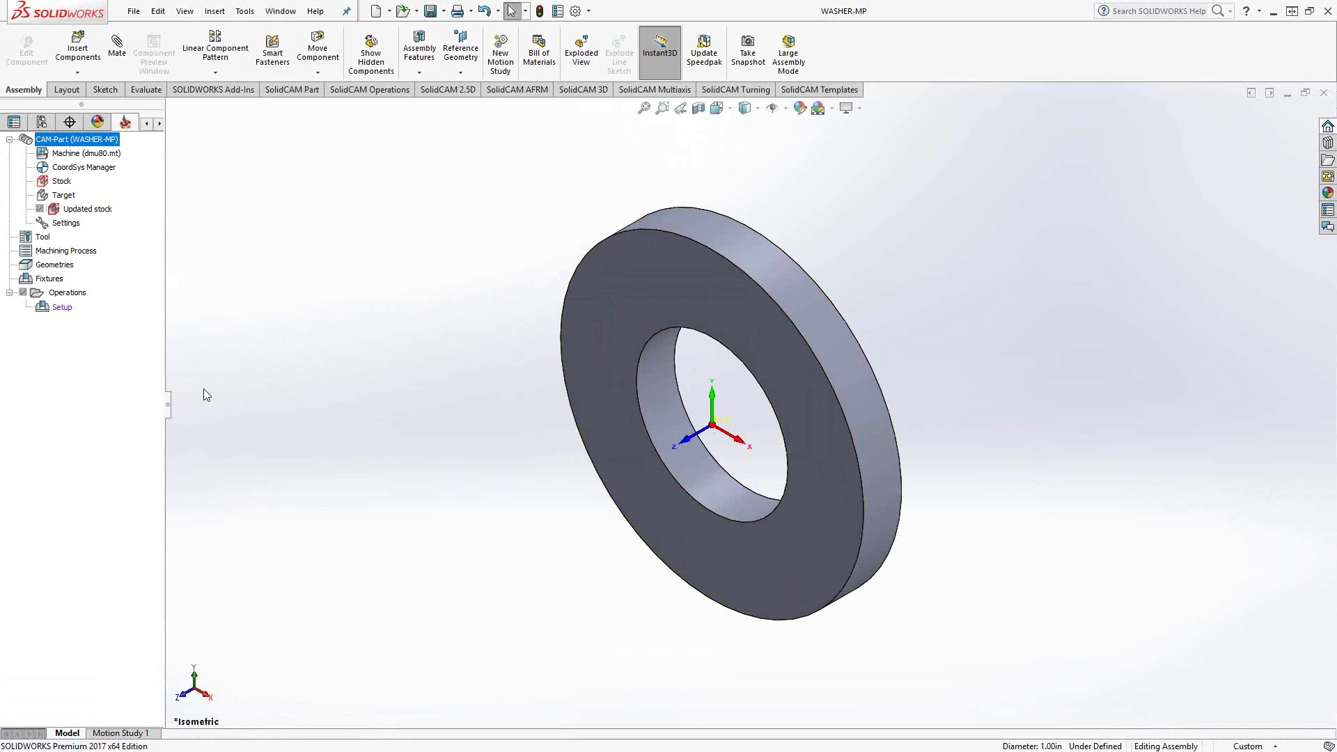
Widen the side panel and show the FeatureManager tree with DesignModel, CAM and CoordSys_MAC1-1.
left_click_drag(171, 407, 287, 407)
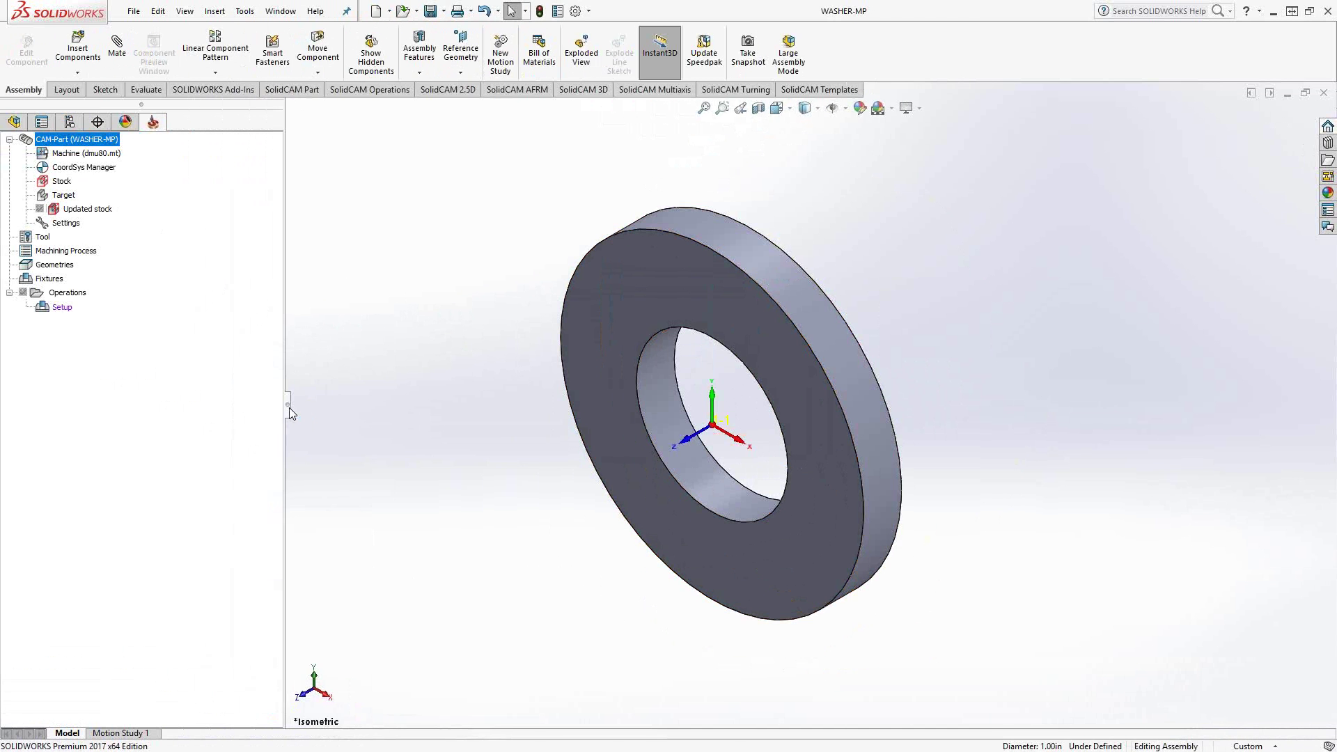
left_click(14, 122)
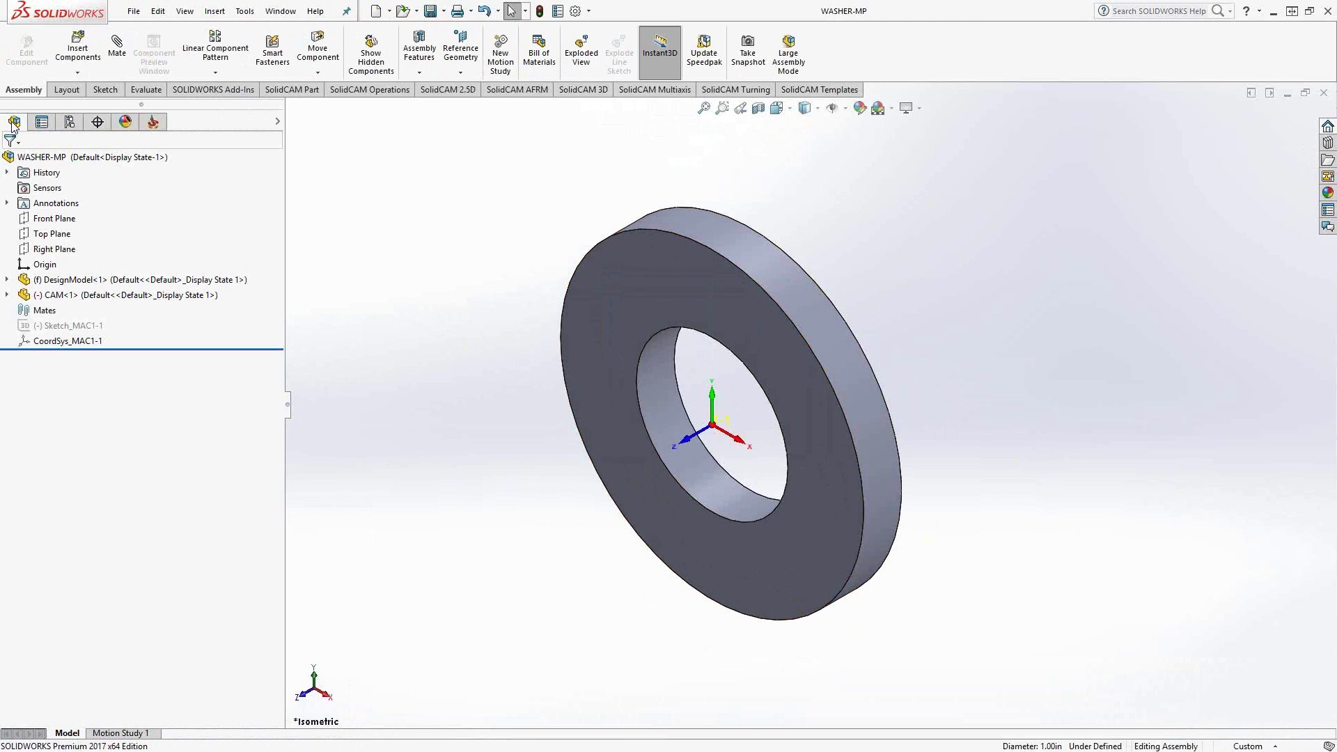
middle_click_drag(751, 481, 875, 492)
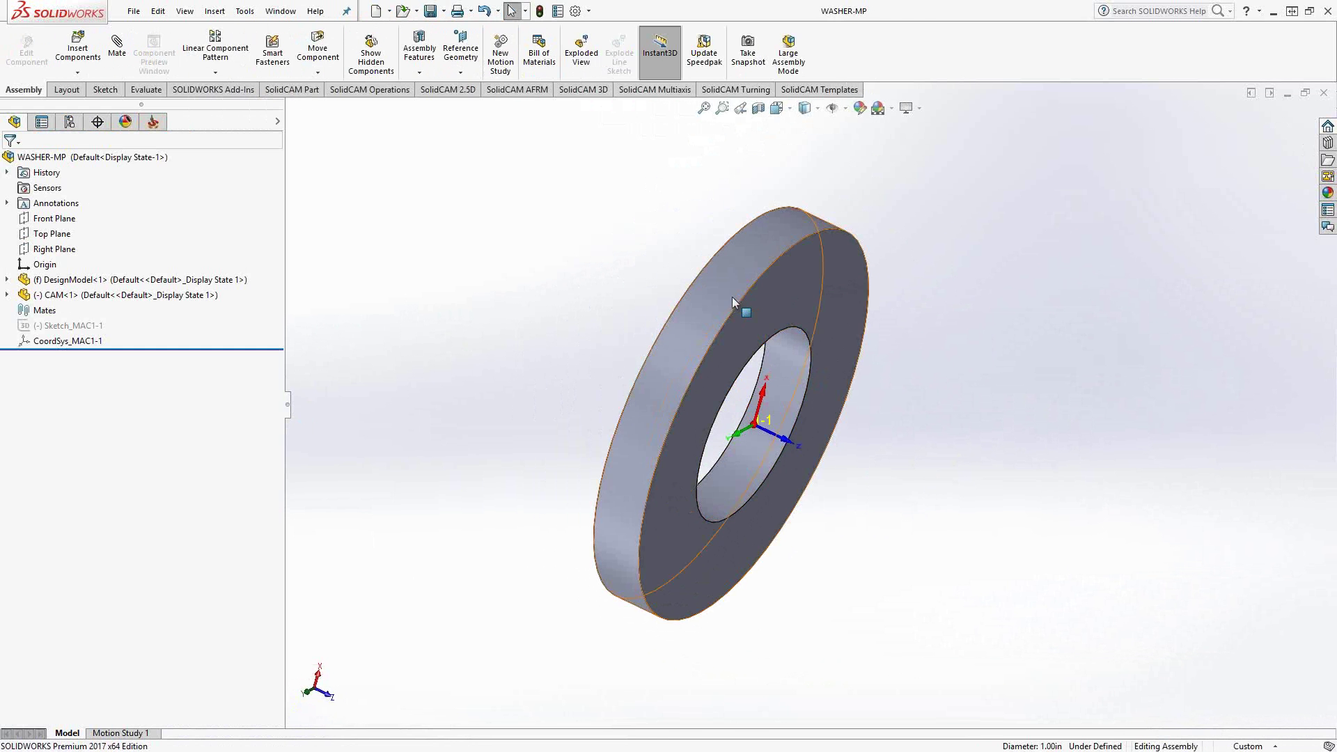
scroll(540, 310, "up", 3)
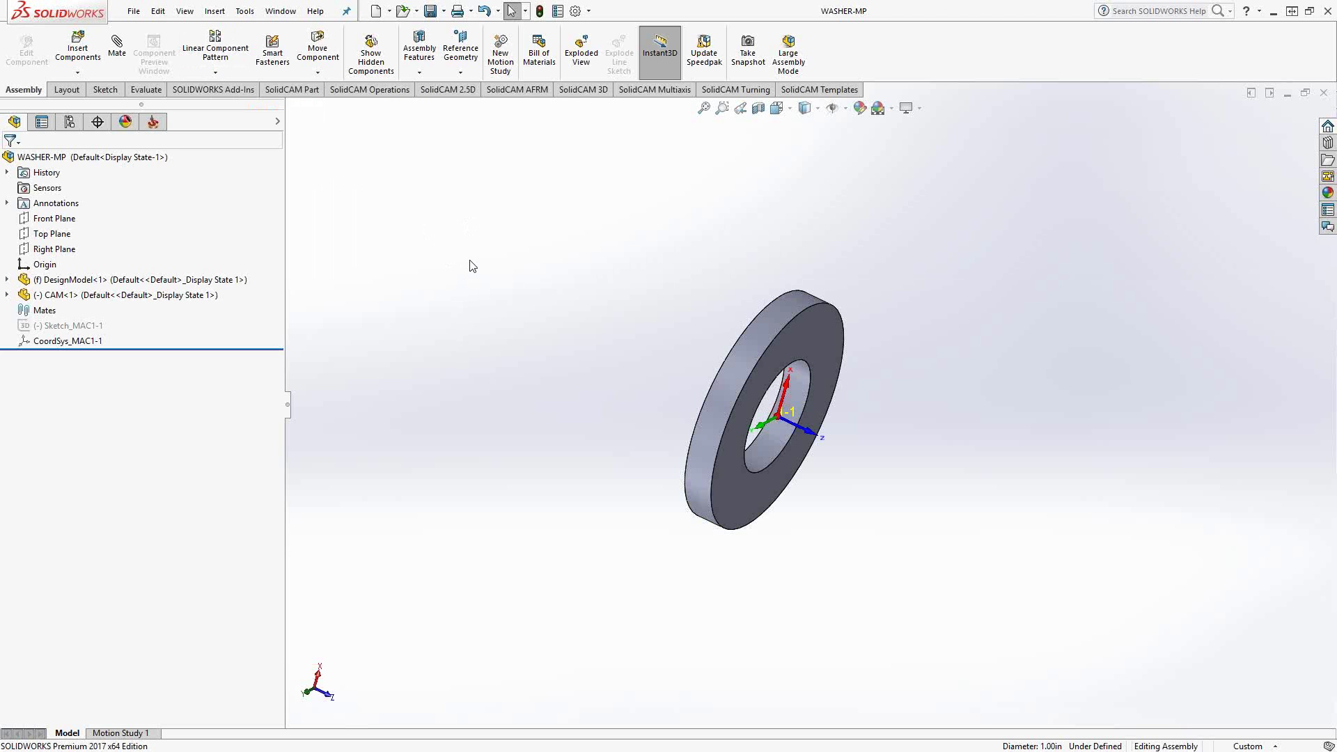
left_click(462, 73)
Create Axis1 from the washer's outer cylindrical face and zoom to fit.
left_click(469, 108)
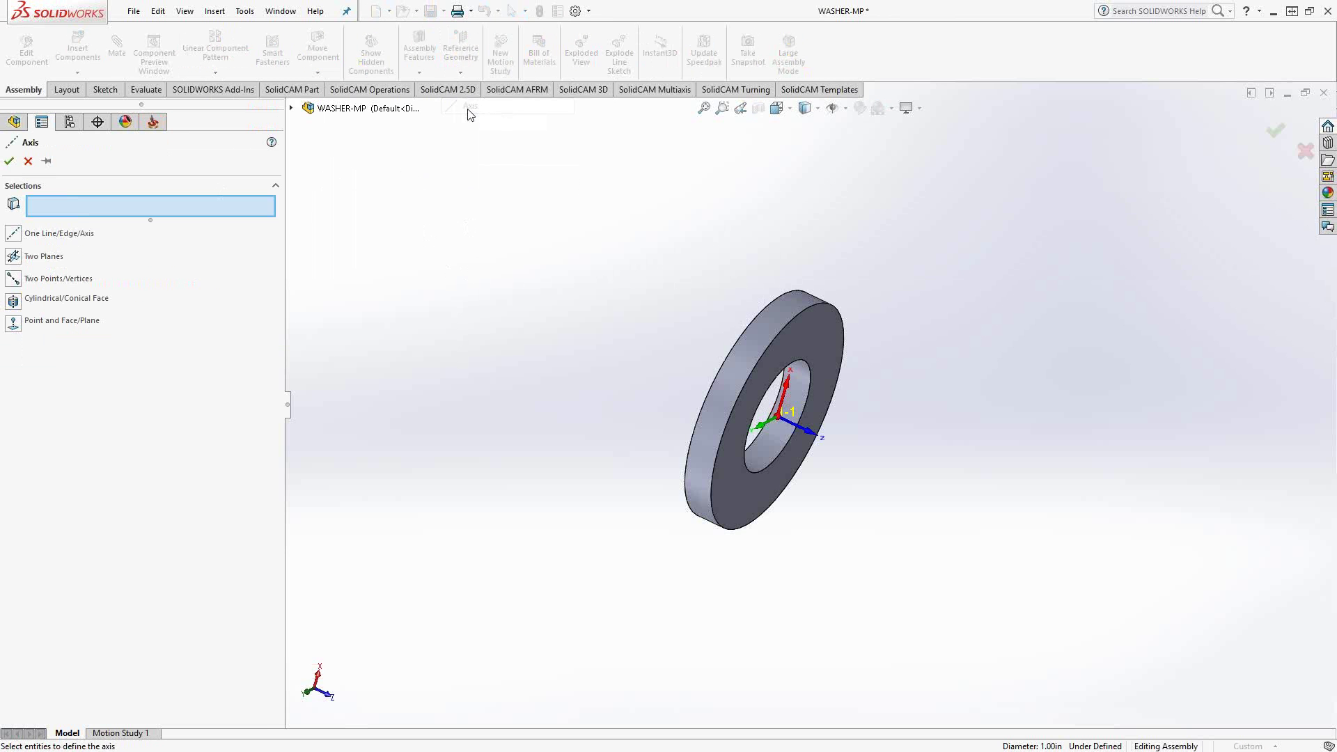
left_click(739, 378)
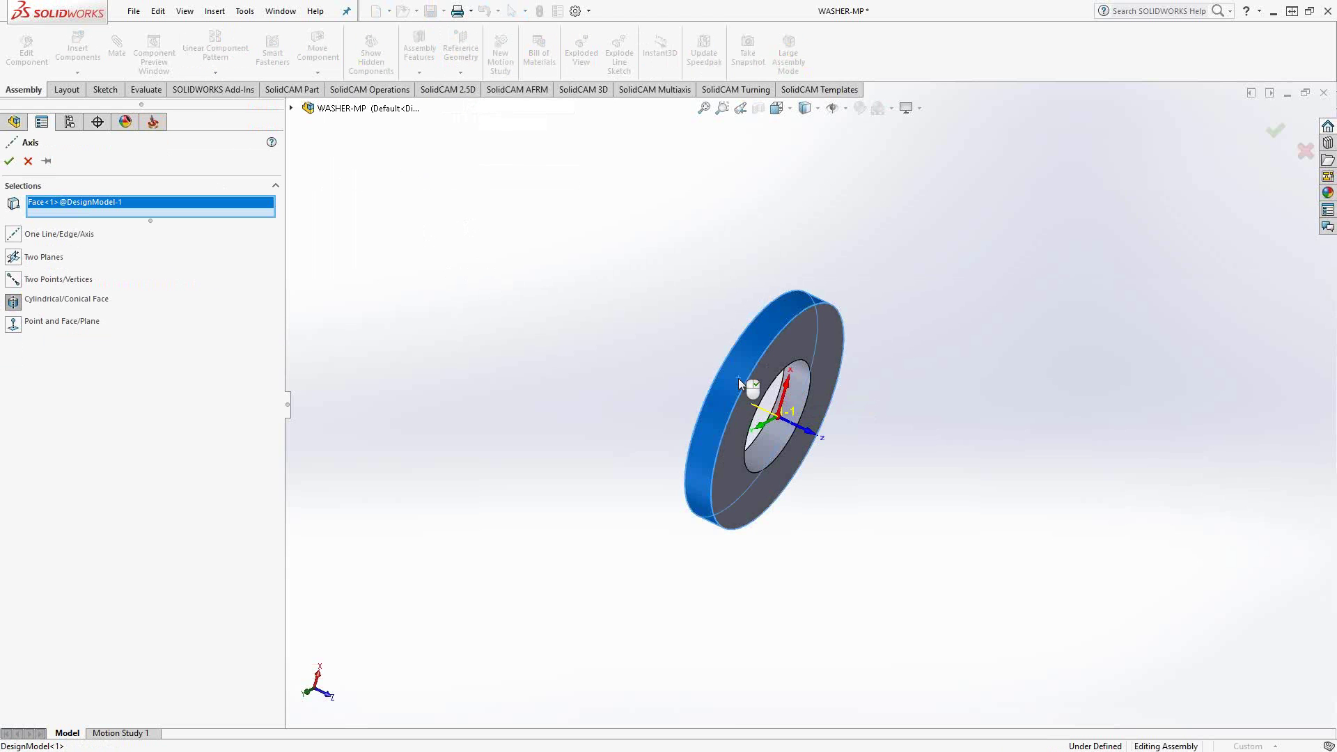
scroll(759, 418, "down", 5)
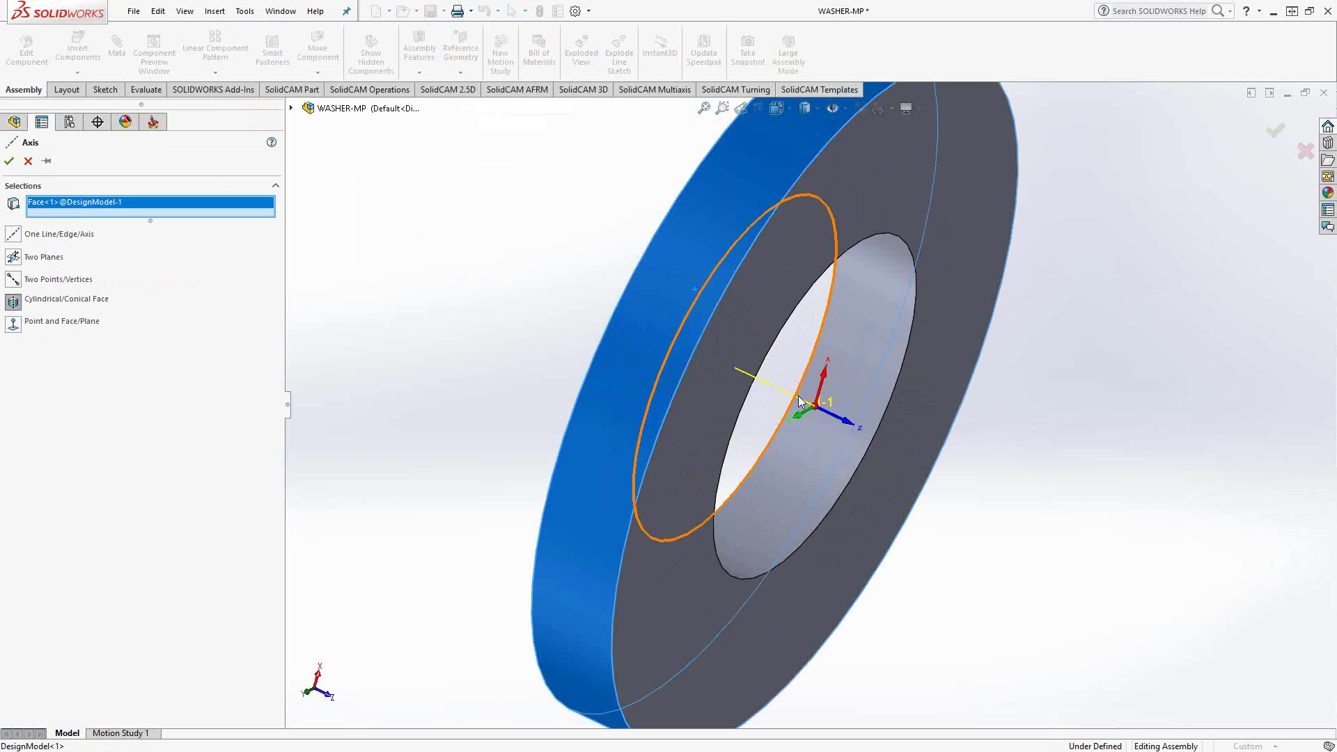
left_click(10, 161)
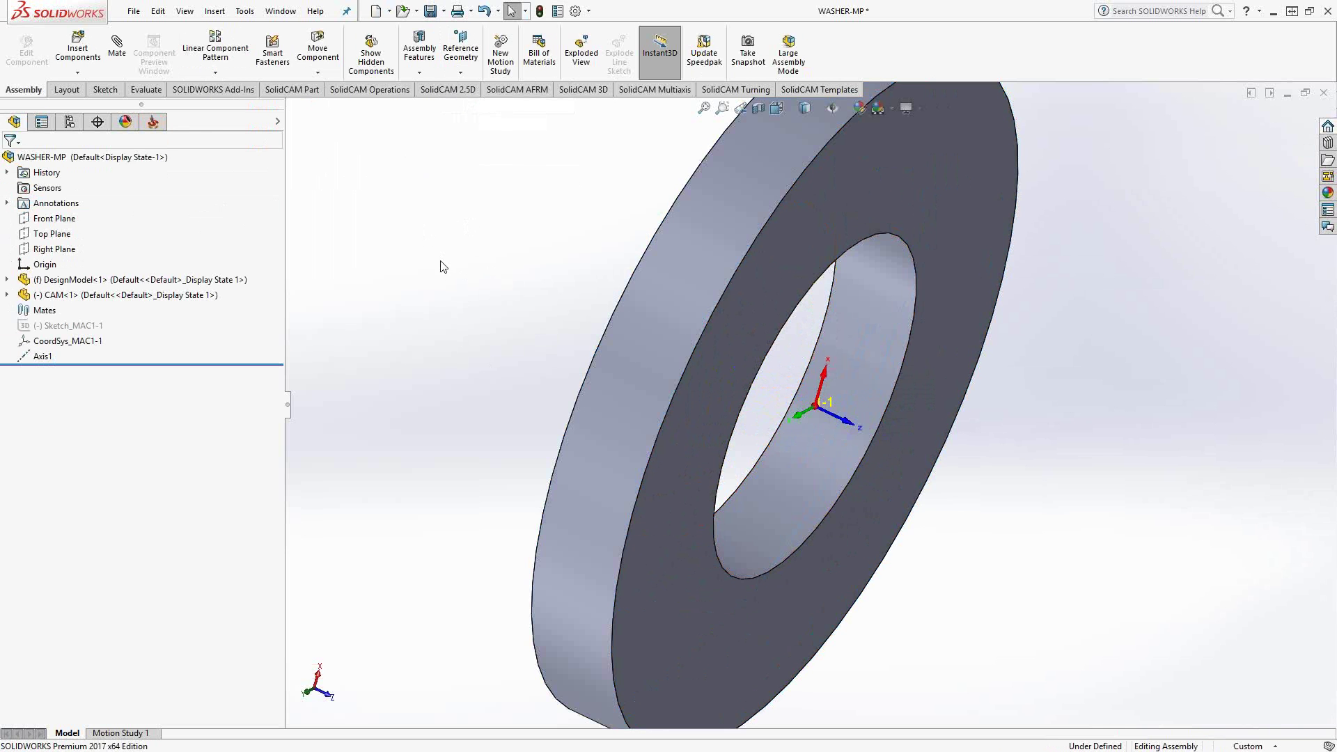
right_click(41, 358)
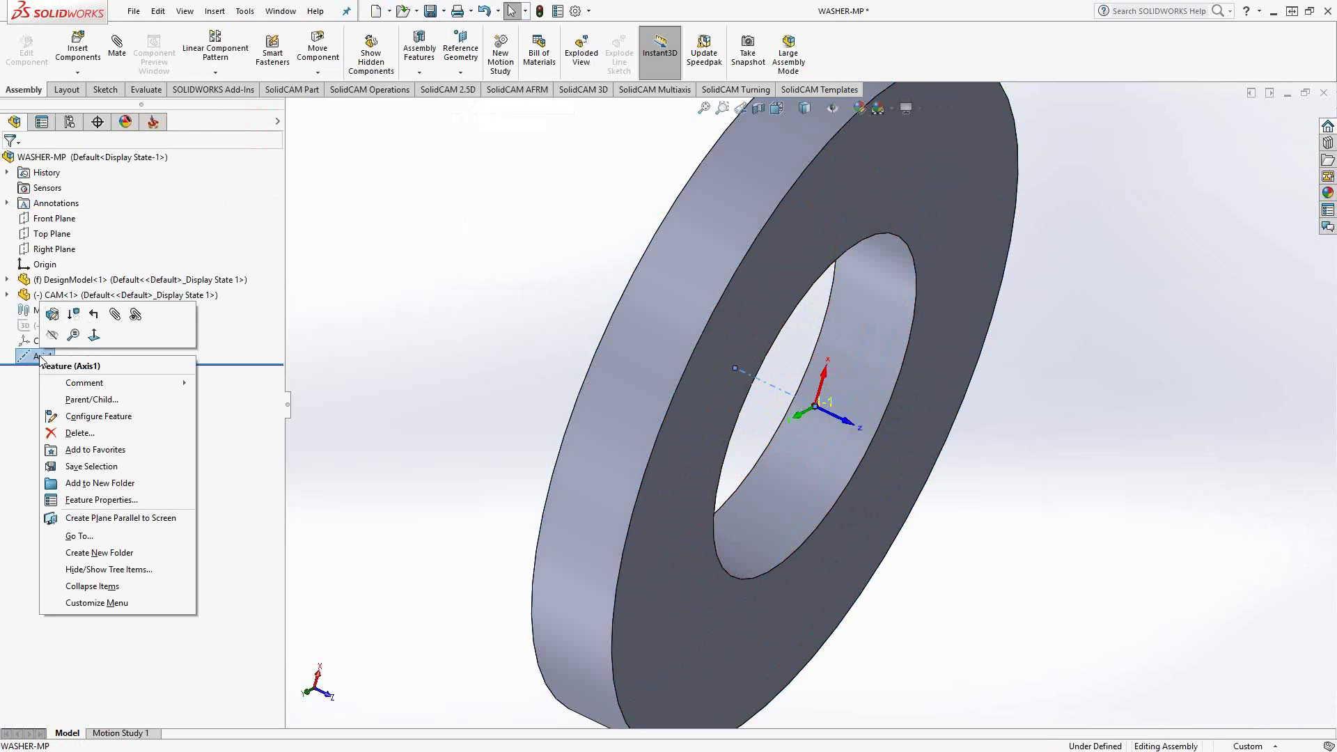
left_click(461, 265)
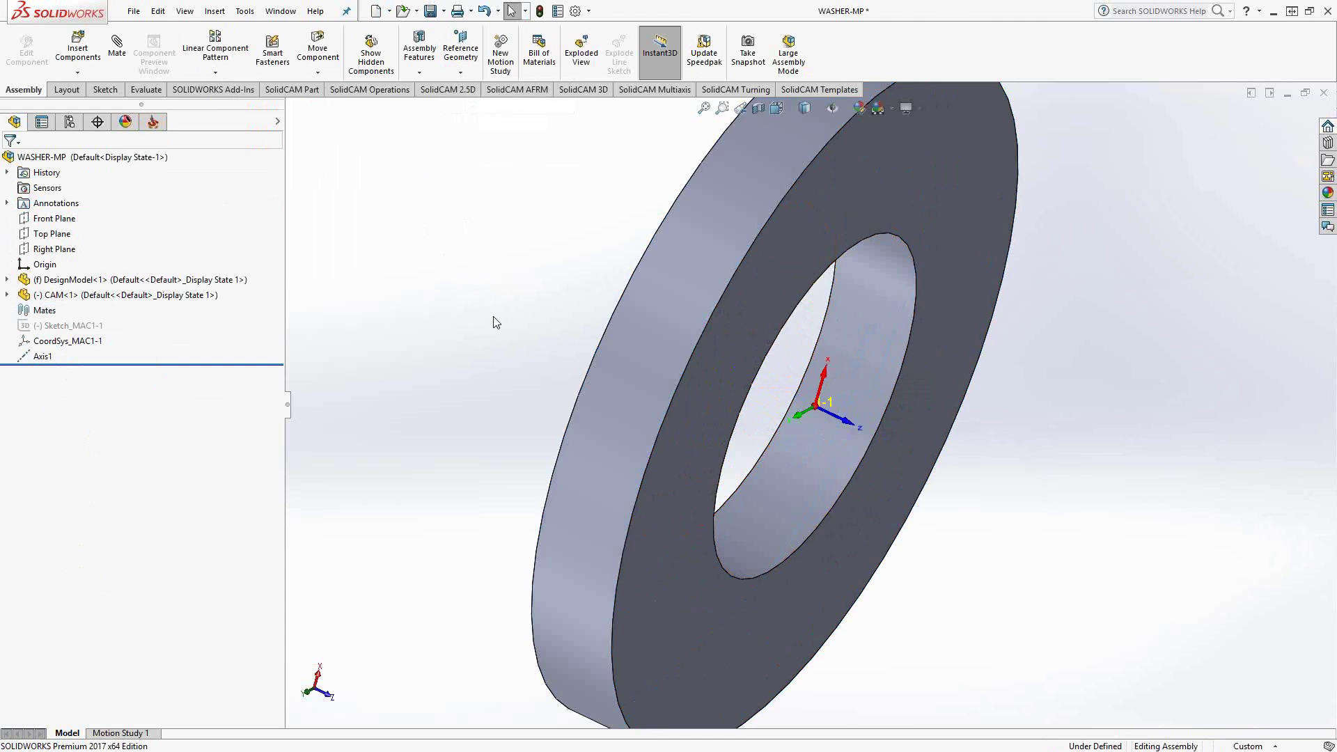
middle_click_drag(493, 322, 463, 317)
key("f")
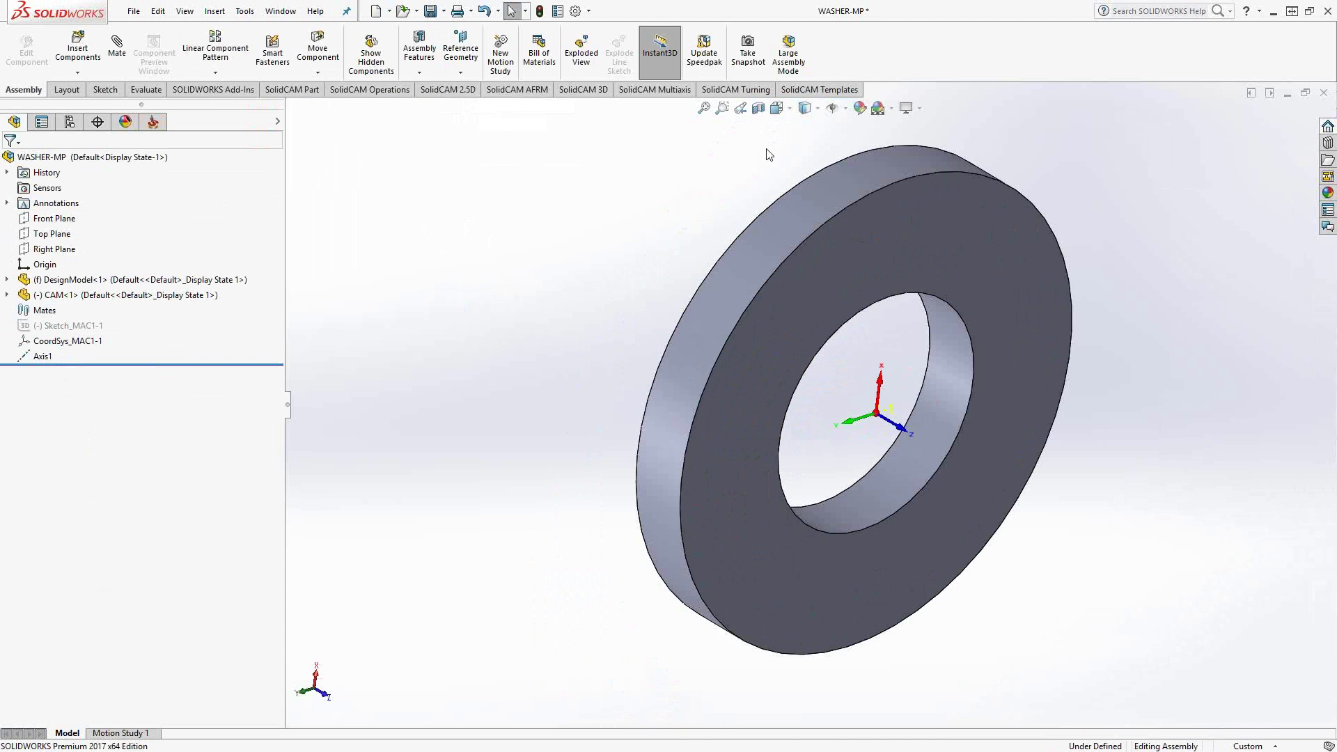
Start a linear component pattern along Axis1 with 0.375in spacing.
left_click(219, 53)
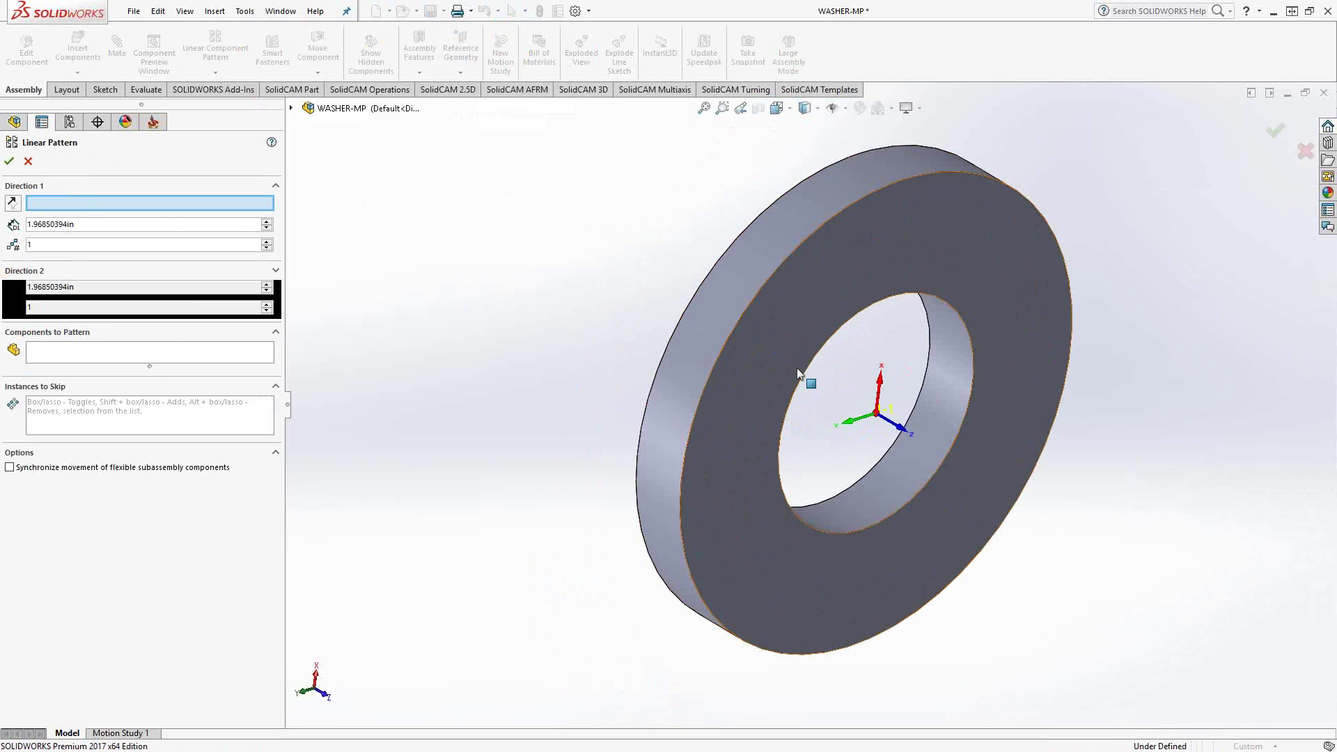
left_click(292, 109)
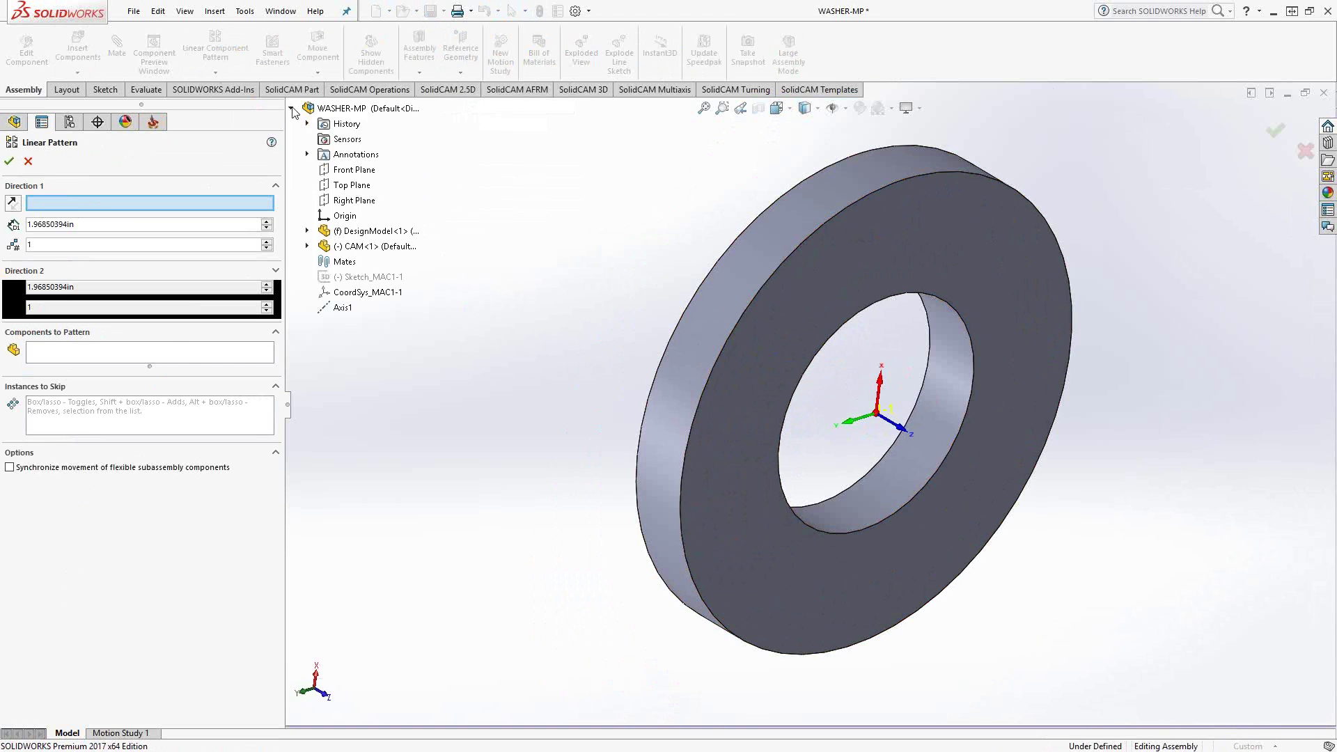
left_click(346, 310)
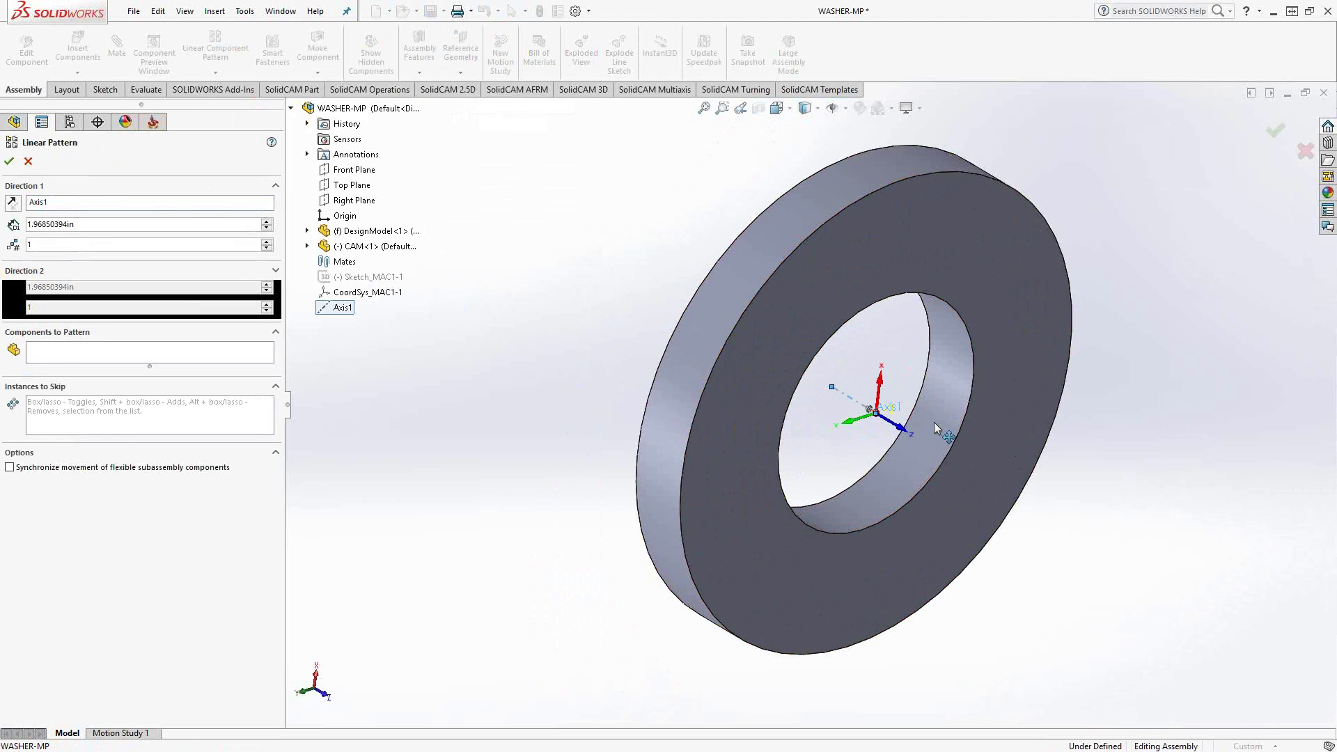
scroll(870, 416, "down", 3)
scroll(871, 415, "up", 3)
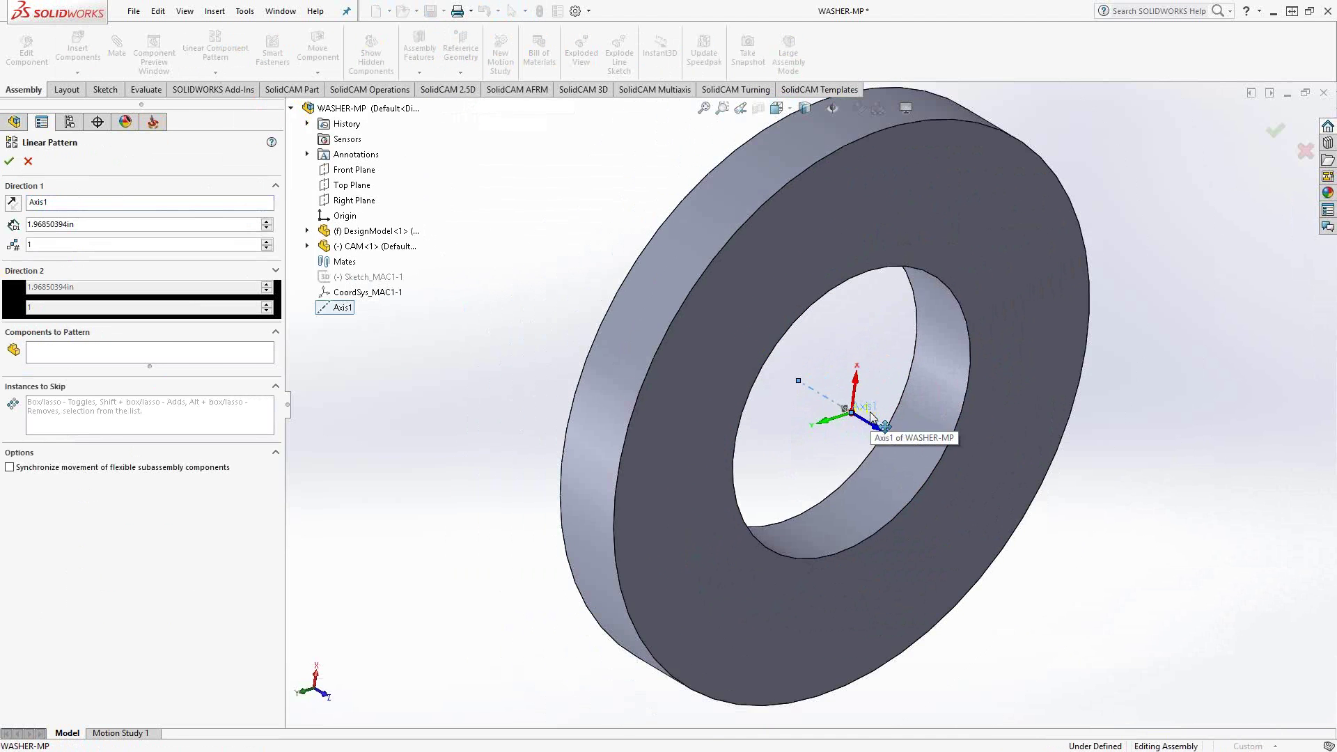
scroll(796, 398, "up", 2)
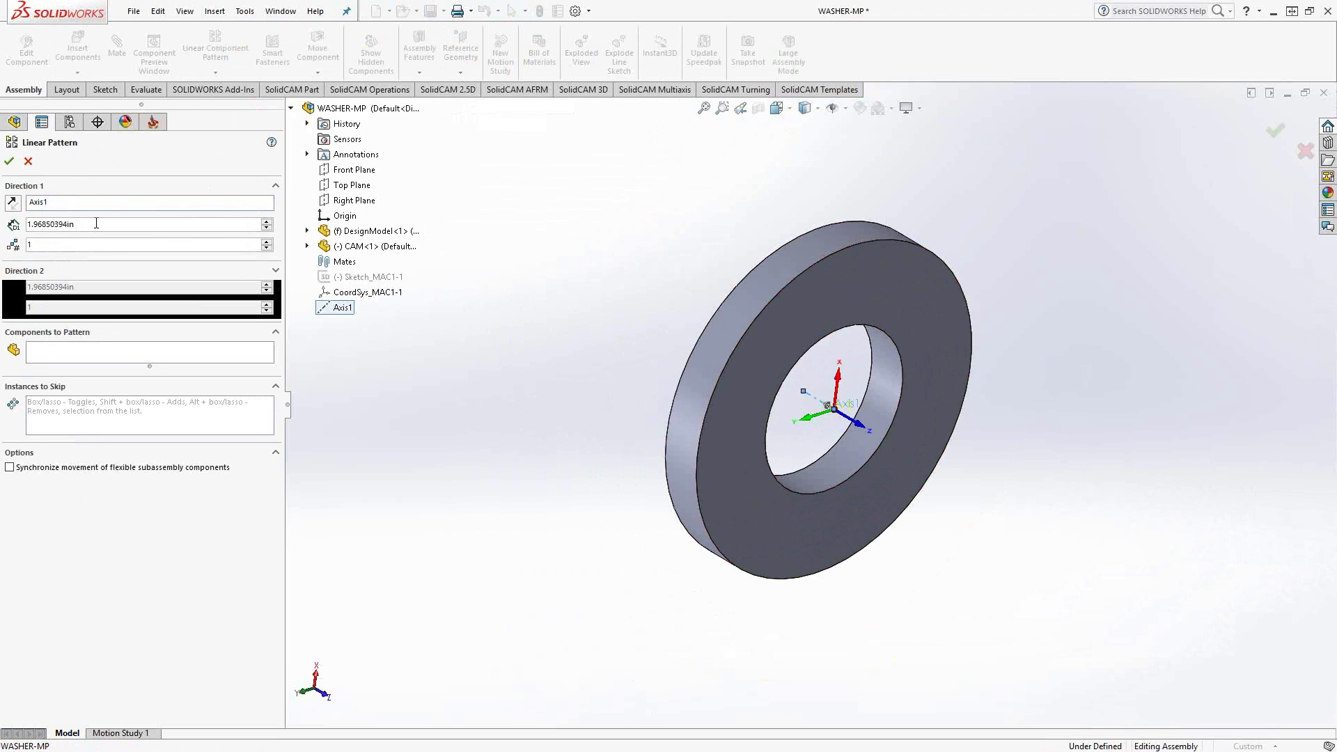
left_click_drag(95, 223, 3, 241)
type(".375")
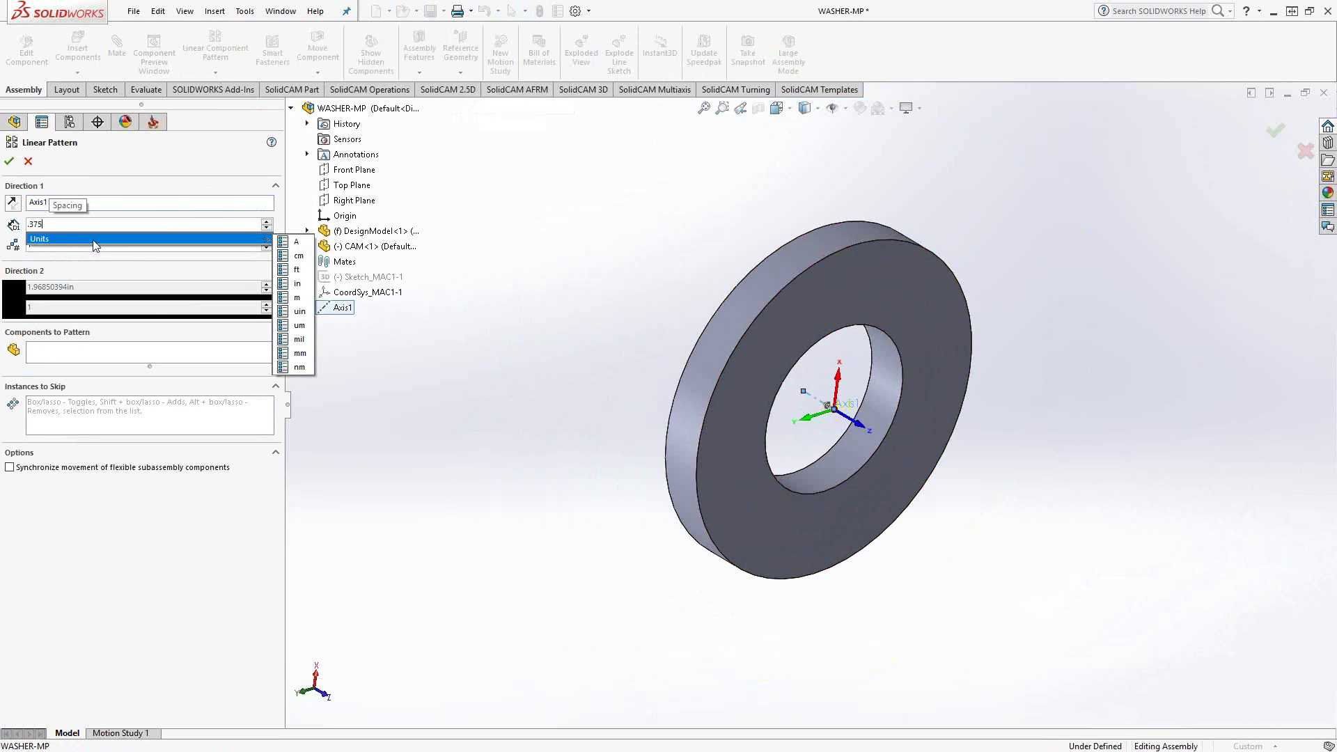
key("Return")
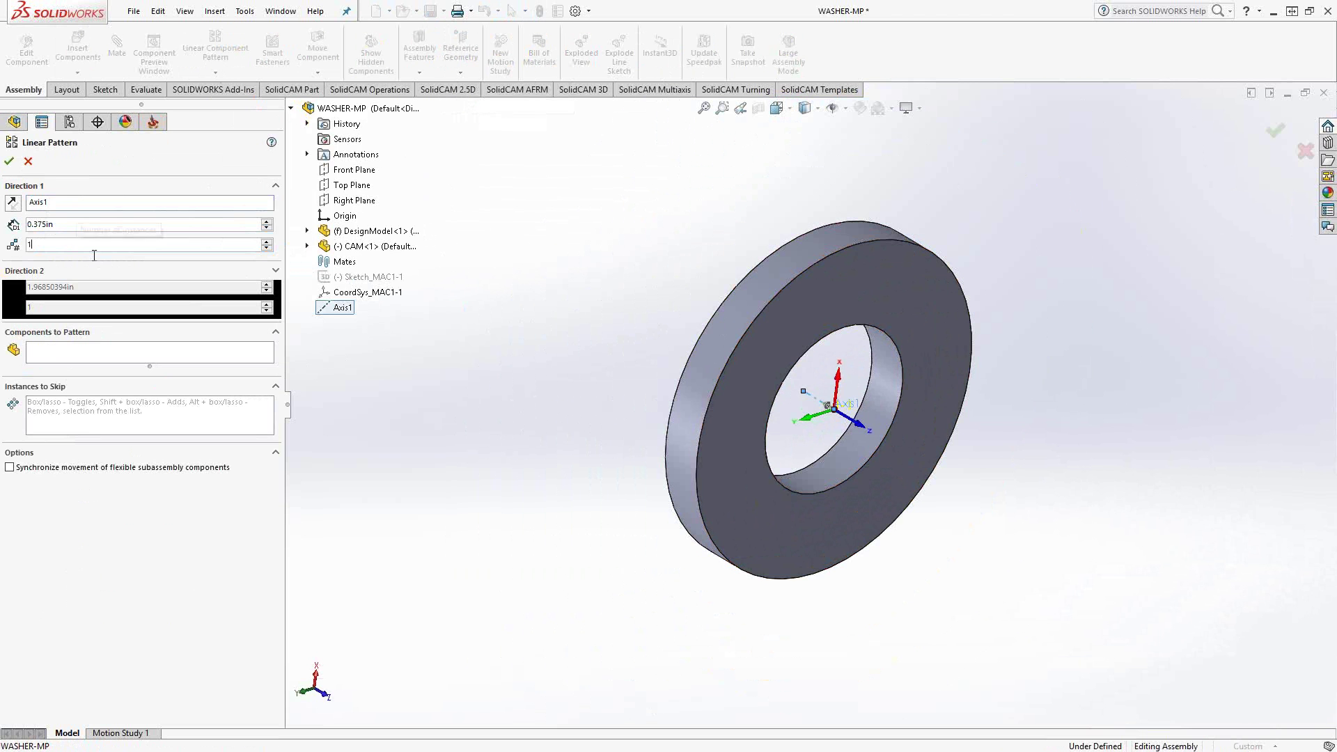
Set 5 instances, pattern the DesignModel<1> washer, and accept the pattern.
double_click(94, 254)
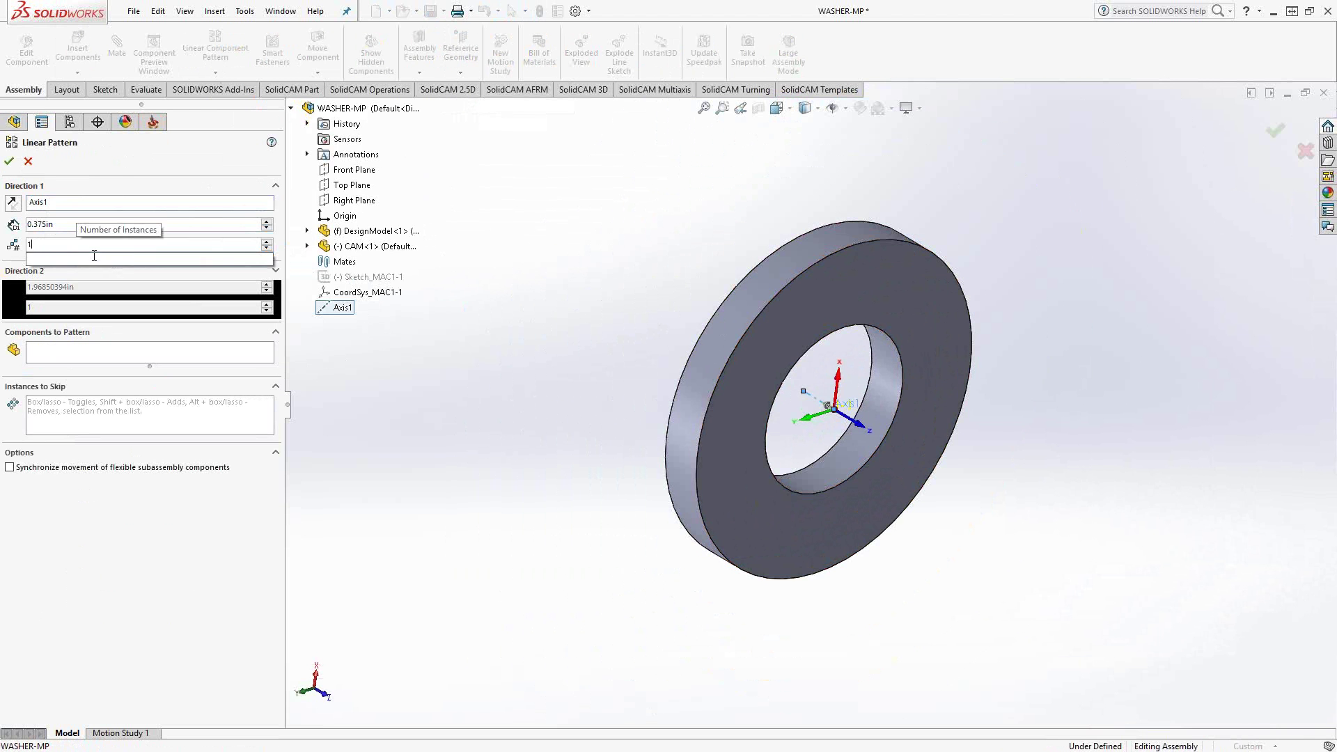
type("5")
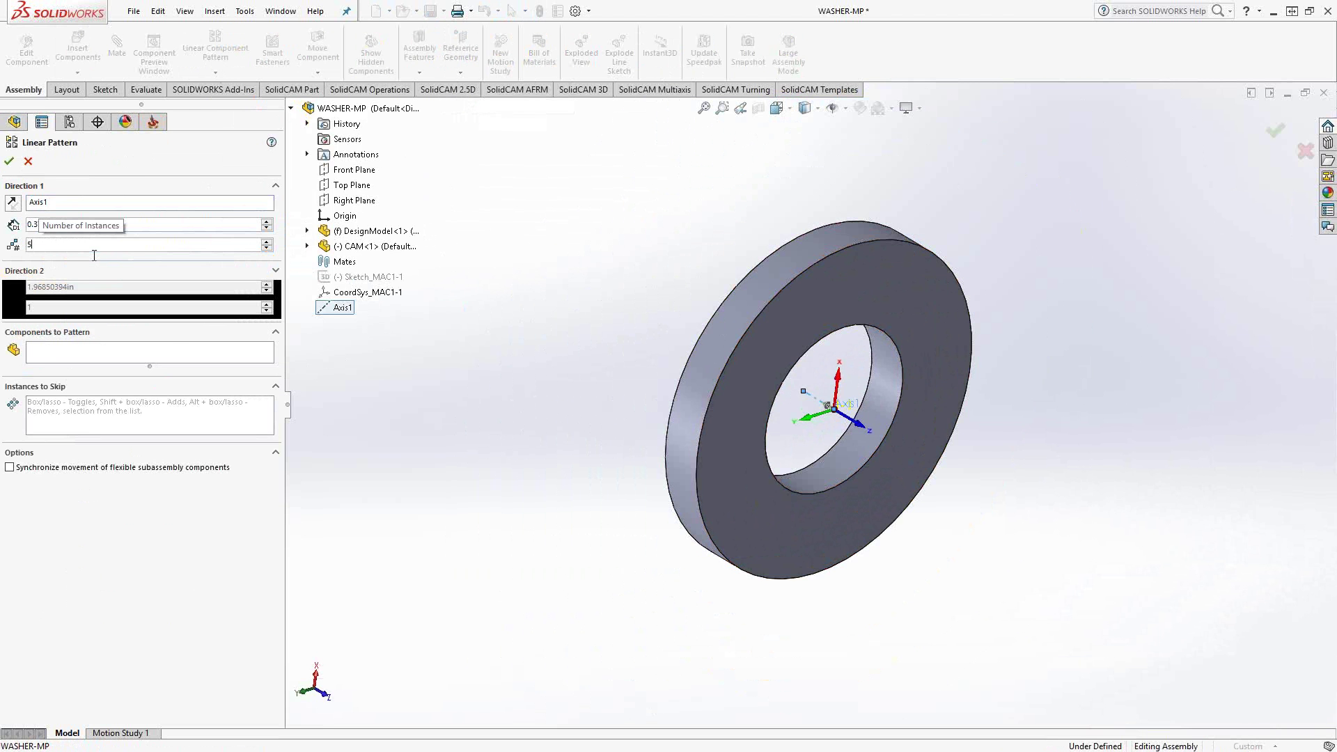
left_click(56, 358)
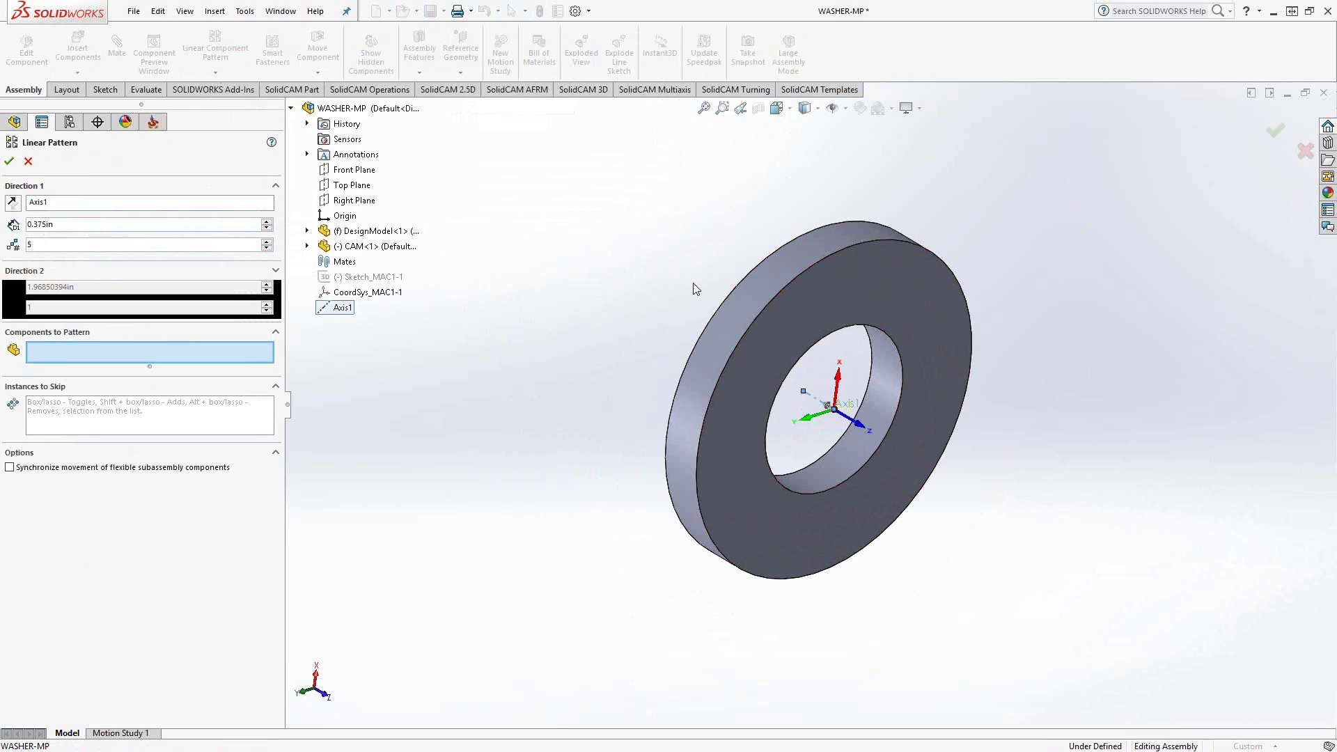
left_click(737, 334)
middle_click_drag(600, 402, 650, 407)
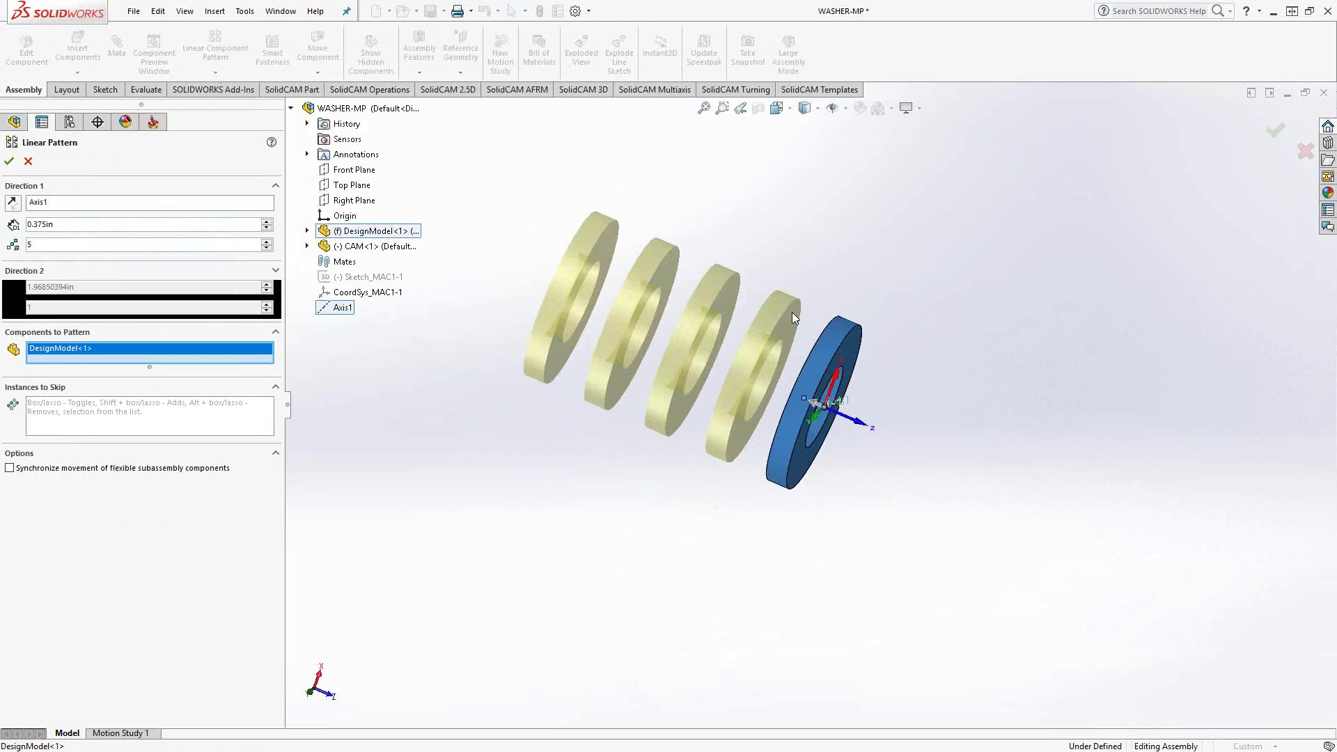
scroll(791, 312, "down", 3)
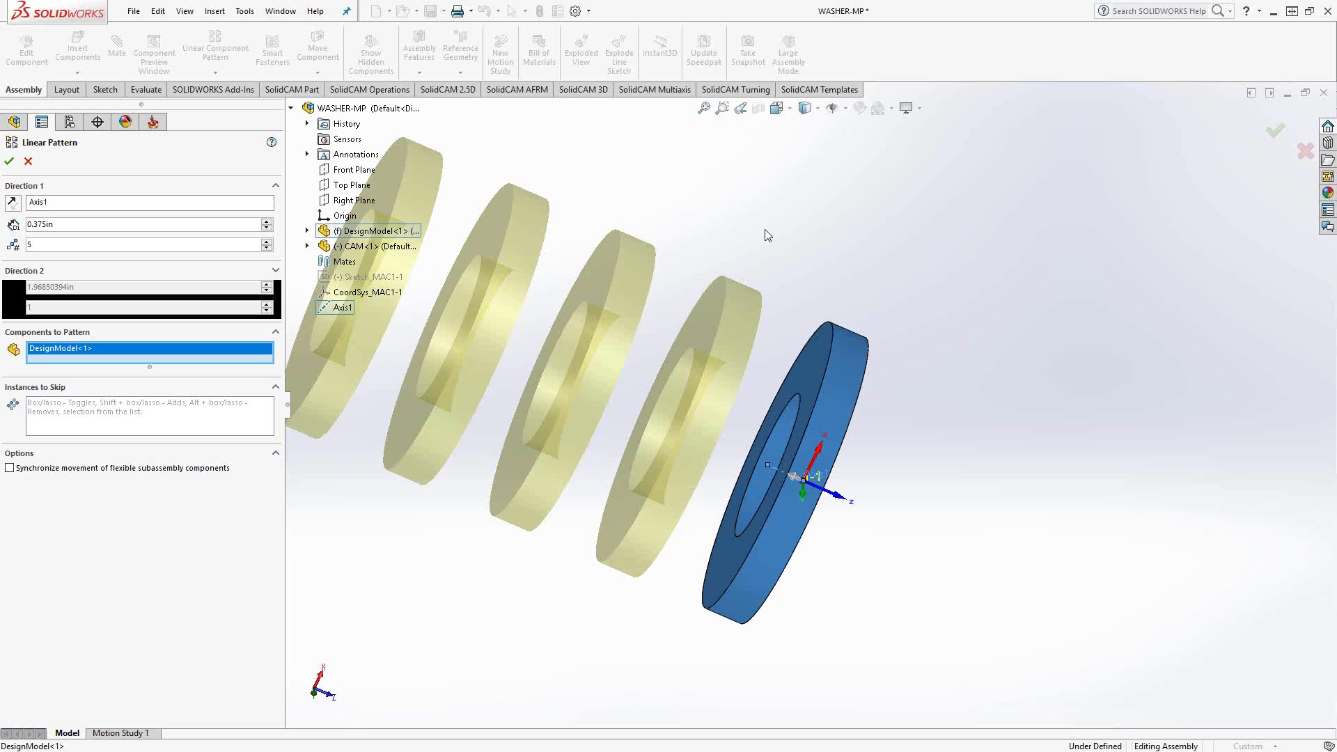
scroll(770, 236, "up", 2)
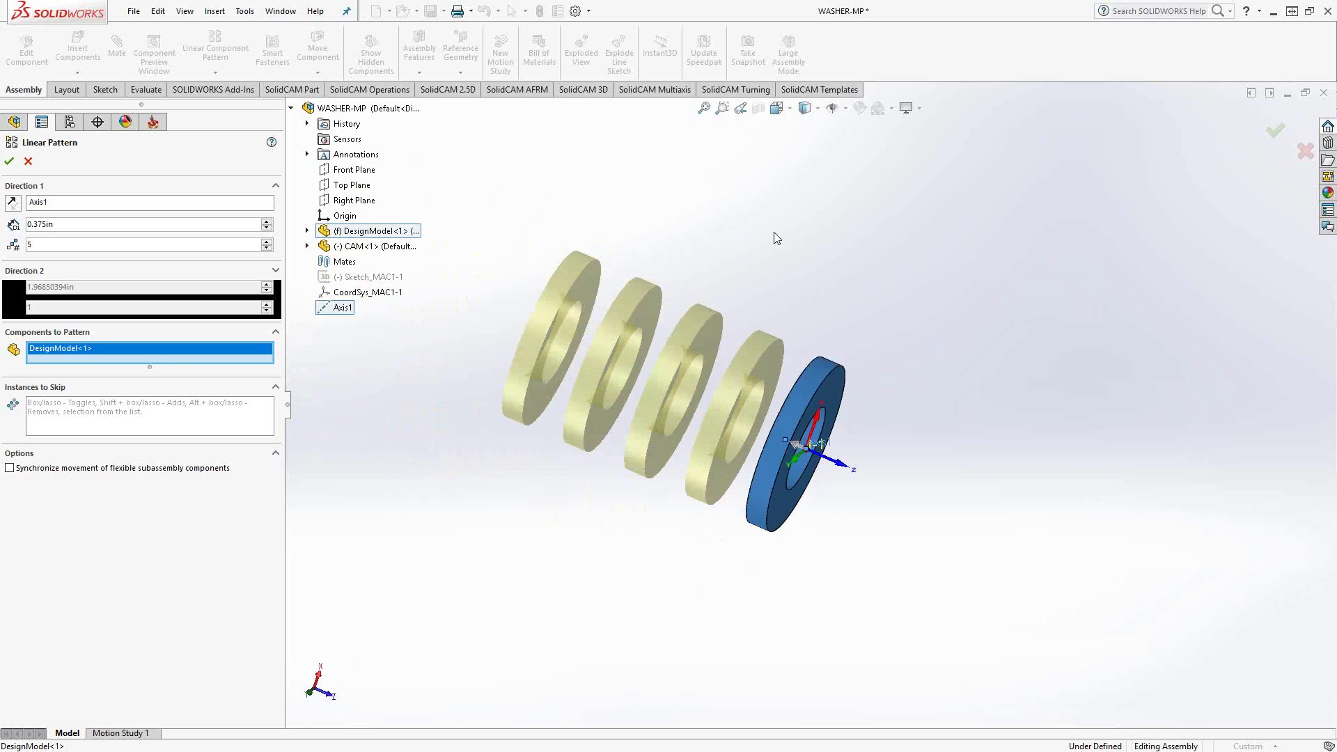
left_click(10, 162)
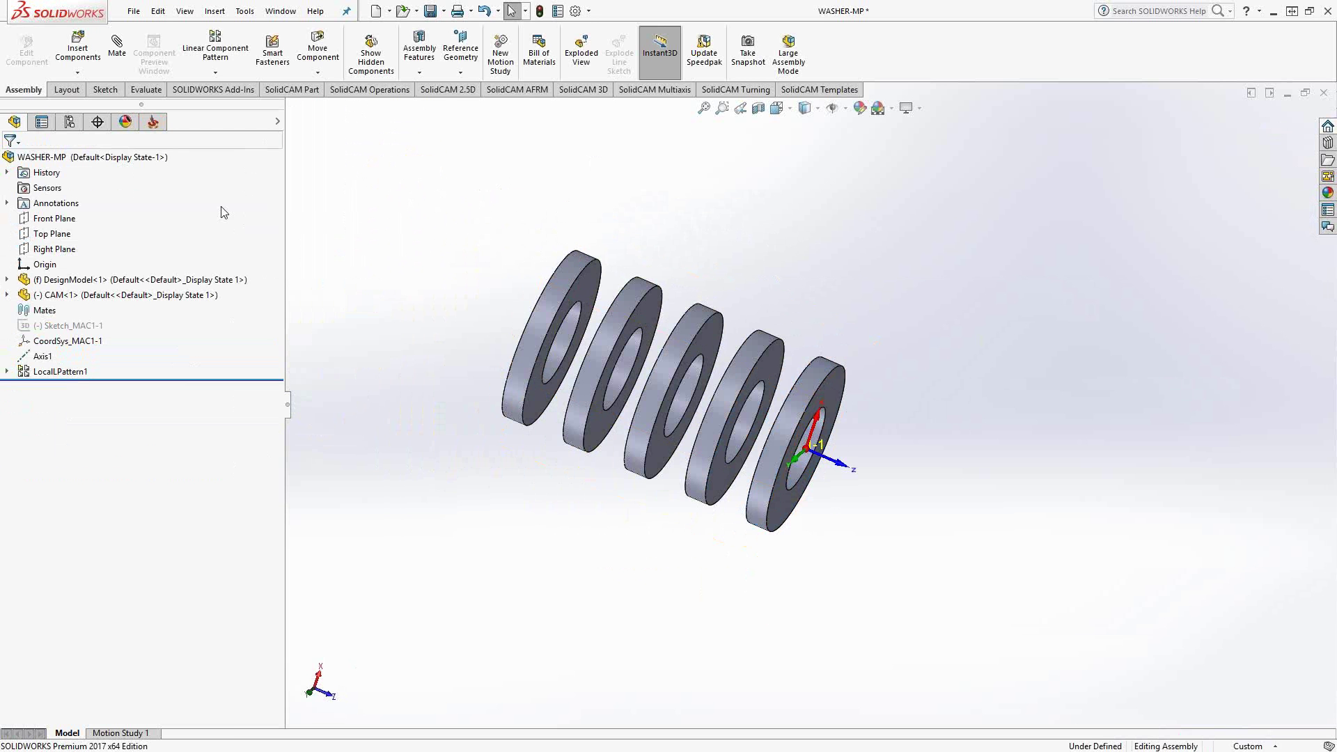
Insert a new part, Part1^WASHER-MP, without a plane and edit it in place.
left_click(78, 71)
left_click(91, 108)
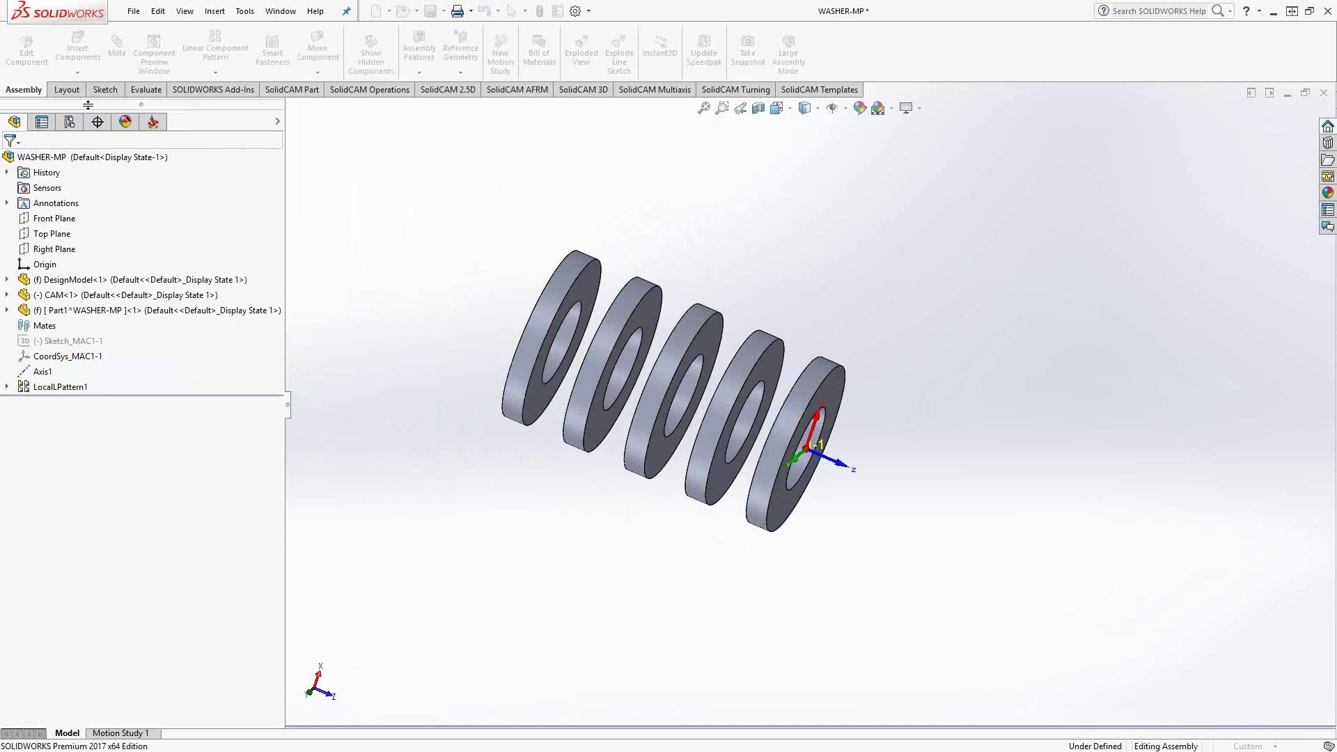
key("Escape")
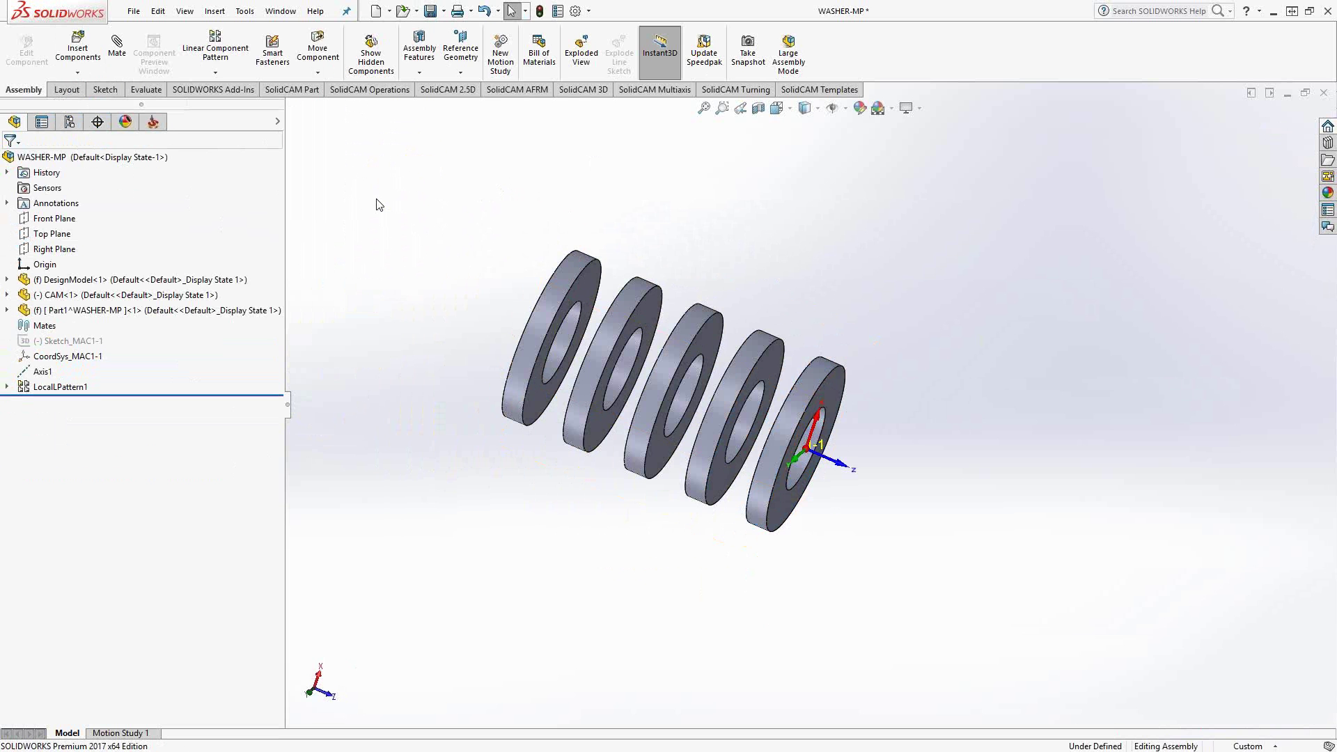
right_click(68, 317)
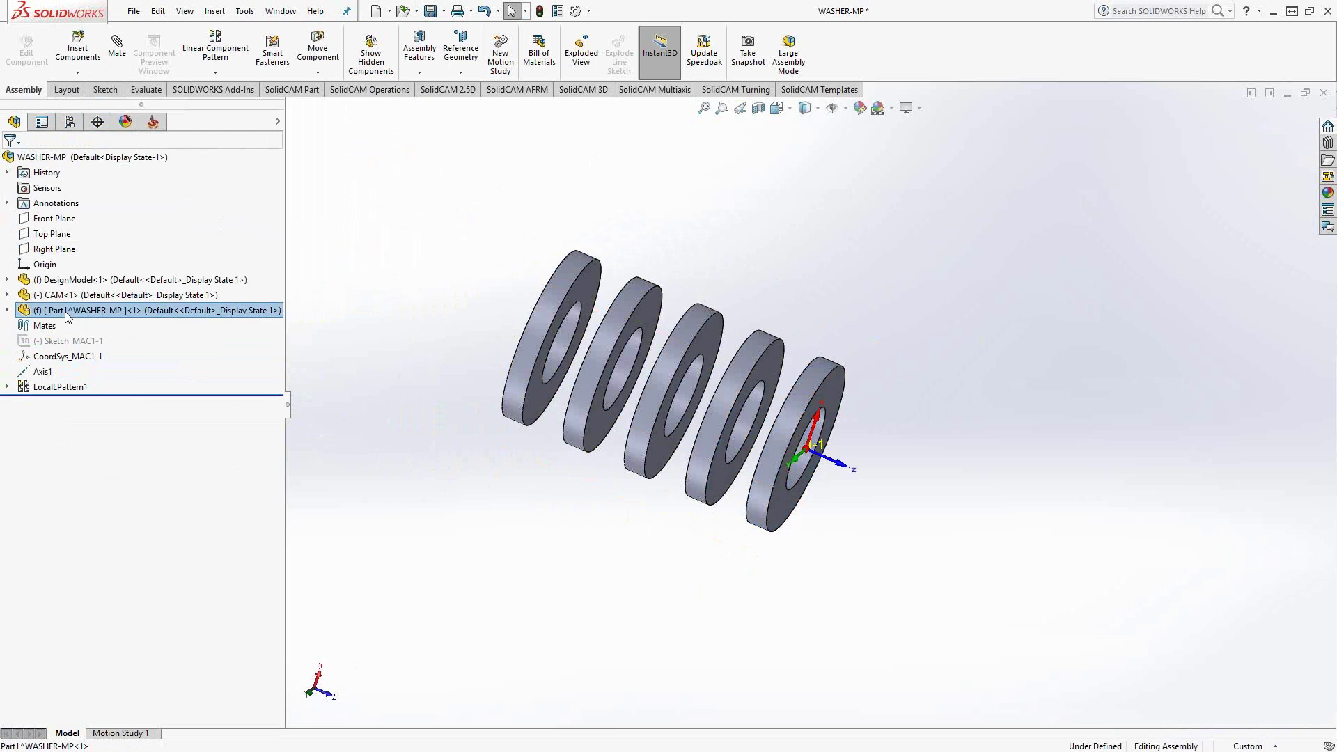
left_click(141, 271)
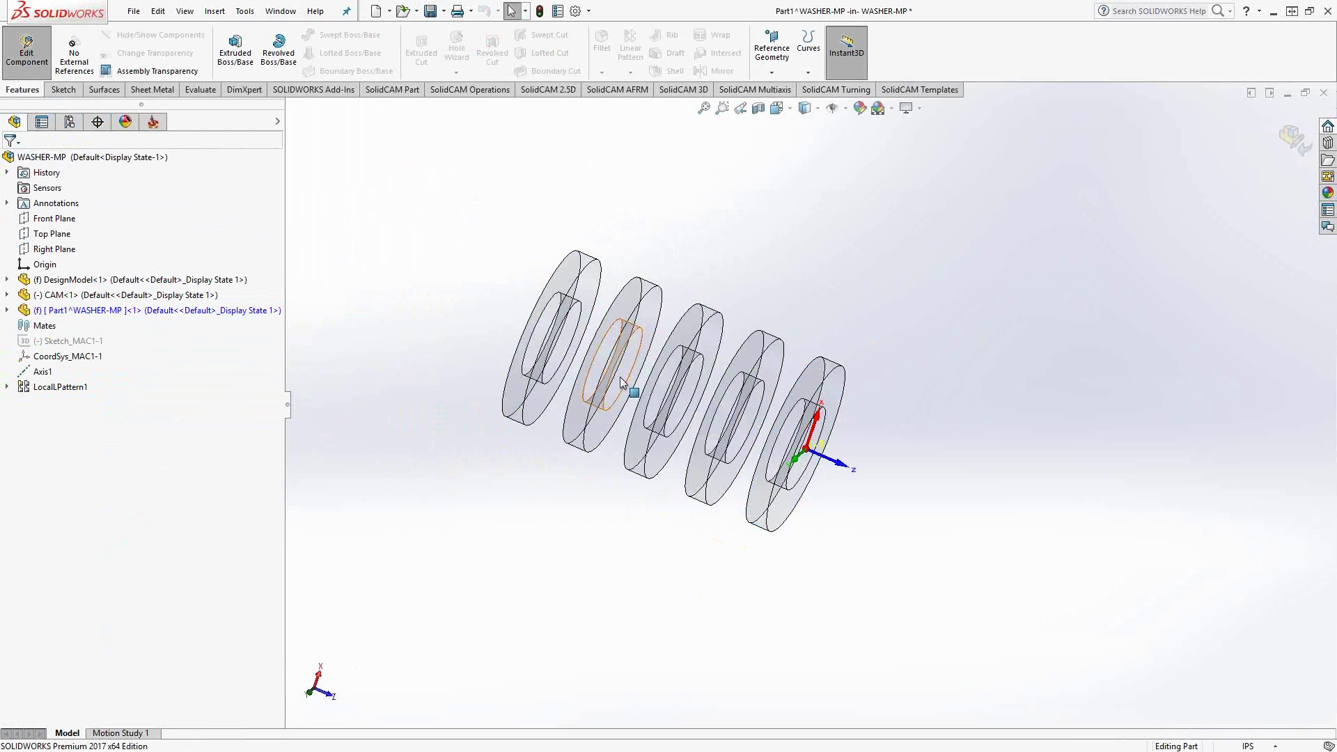
middle_click_drag(627, 383, 692, 298)
scroll(935, 397, "down", 5)
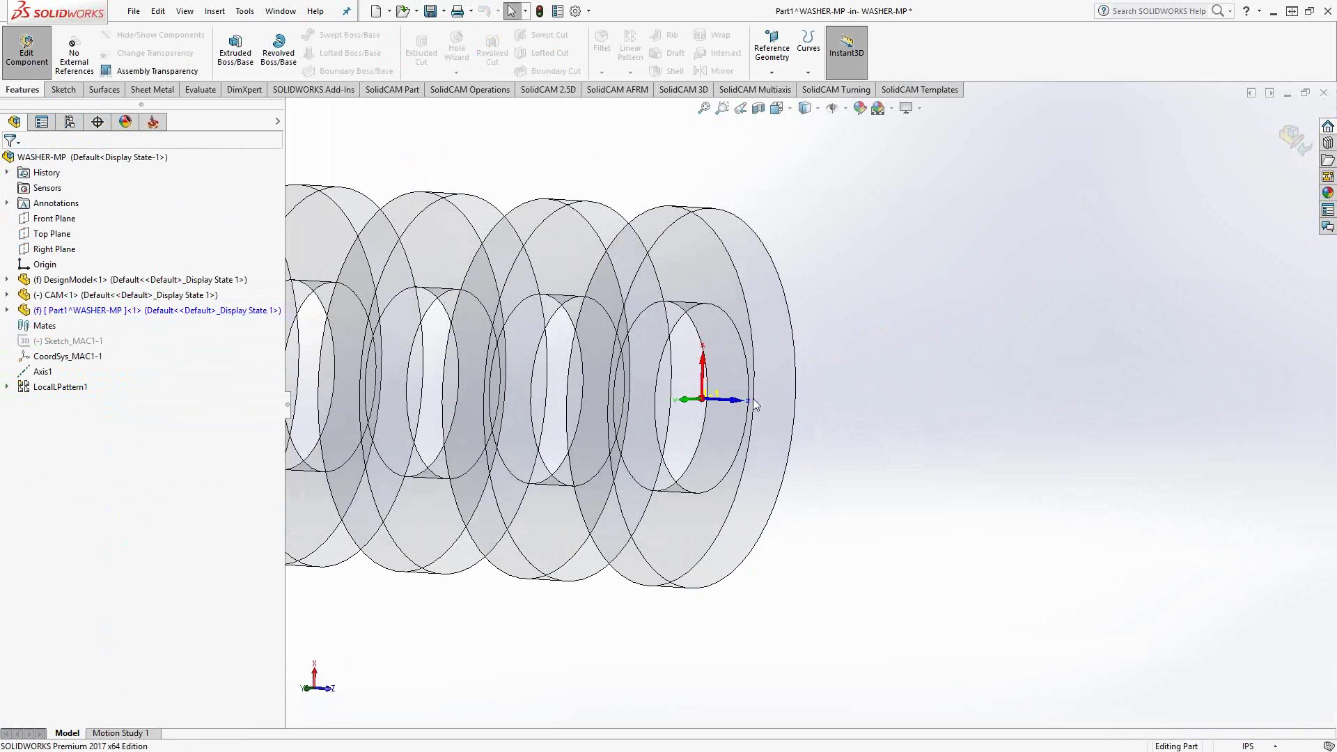
Sketch a circle centred at the origin on the end washer's face near its hole.
left_click(61, 89)
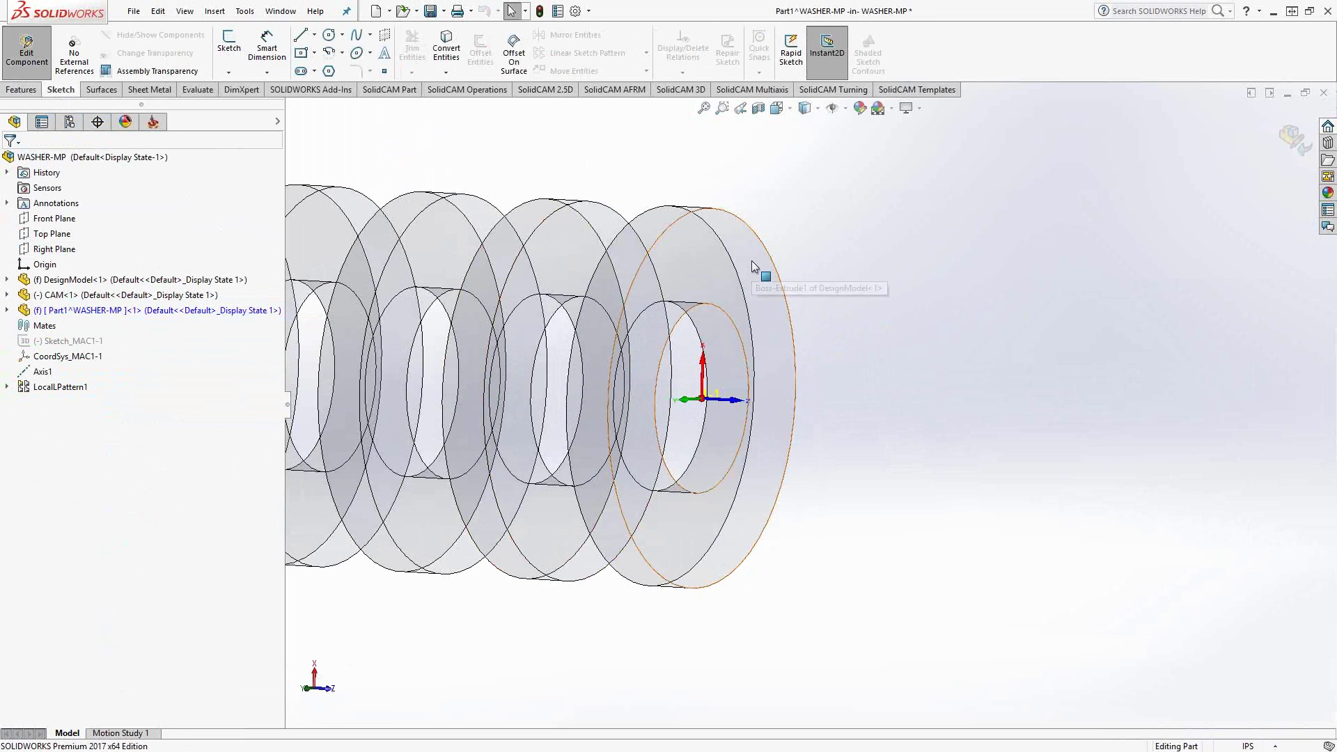
left_click(751, 260)
left_click(751, 261)
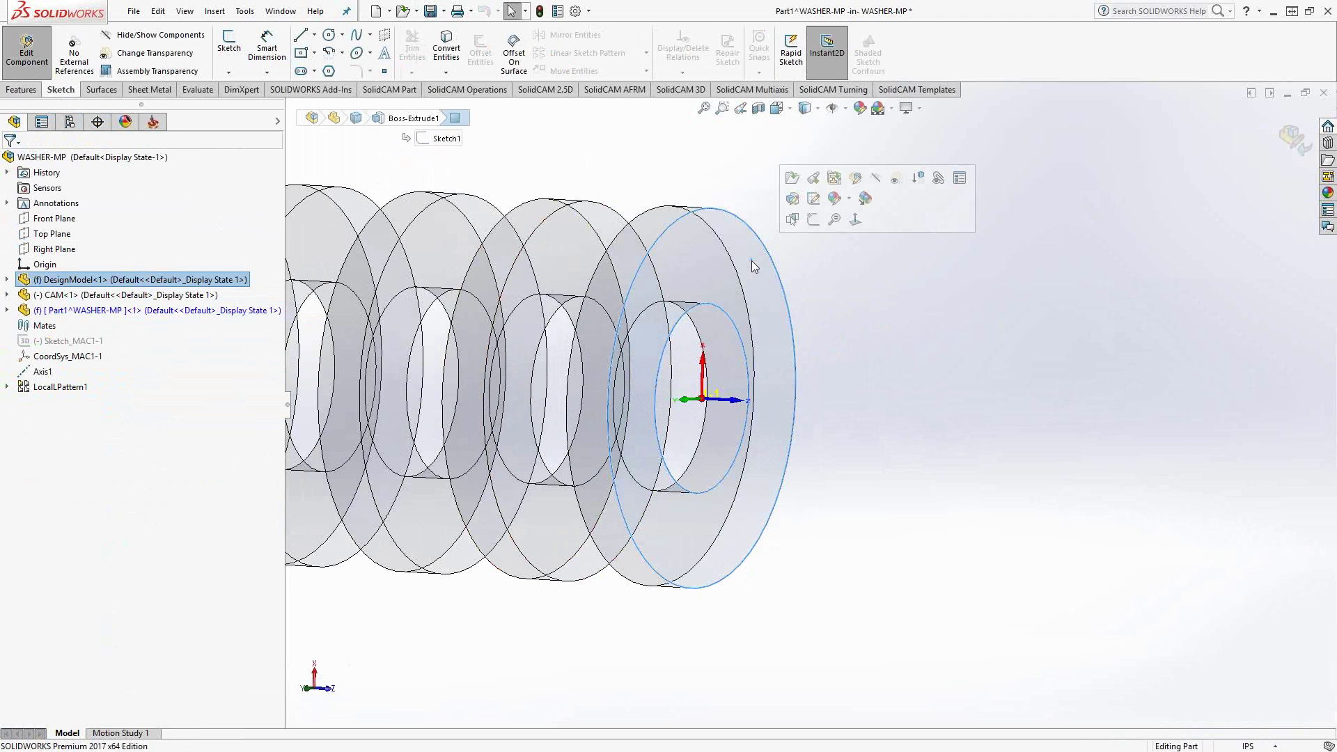
left_click(227, 44)
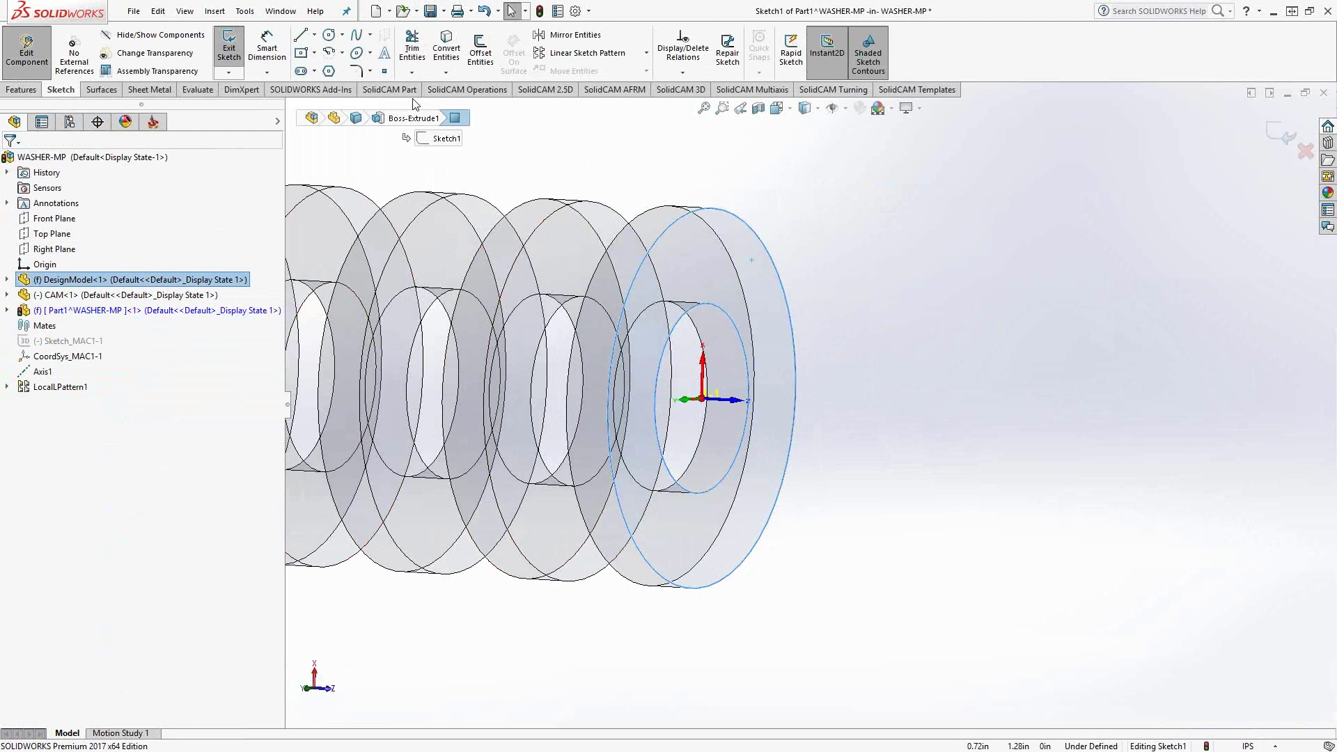
left_click(329, 36)
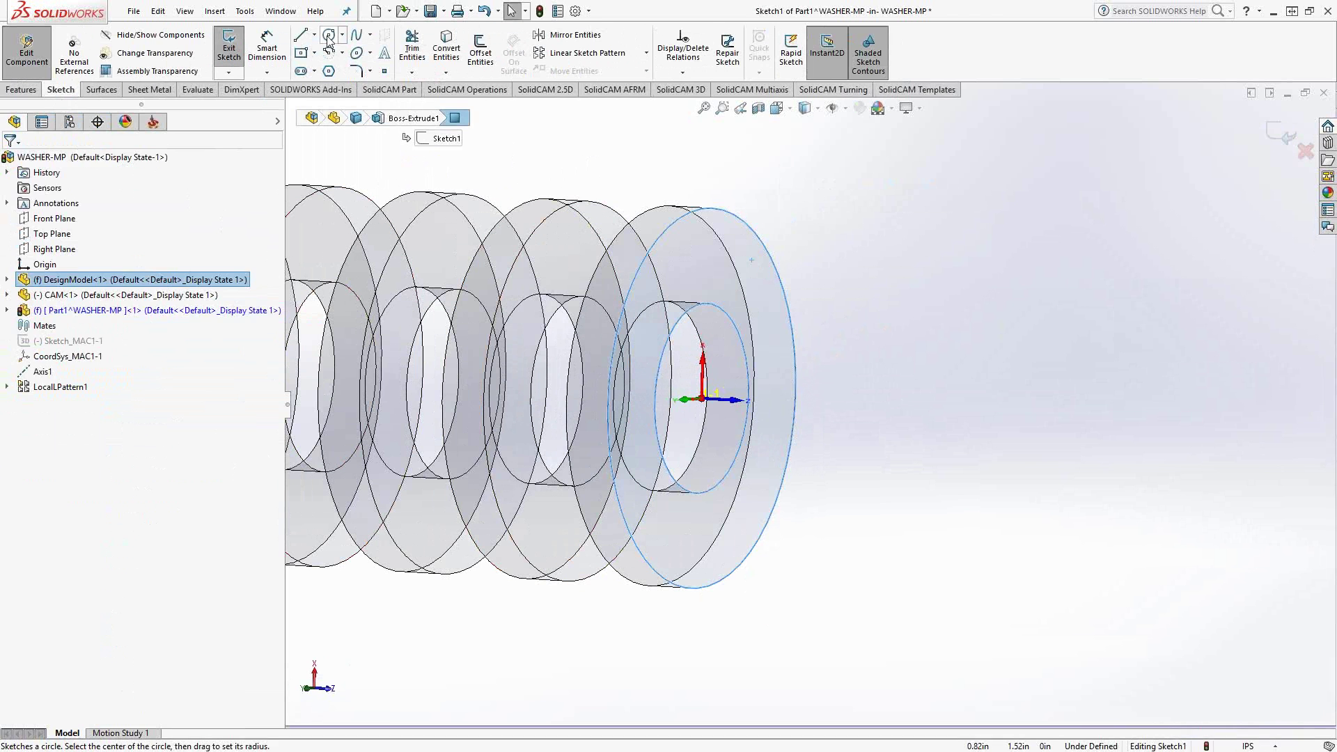
left_click(702, 399)
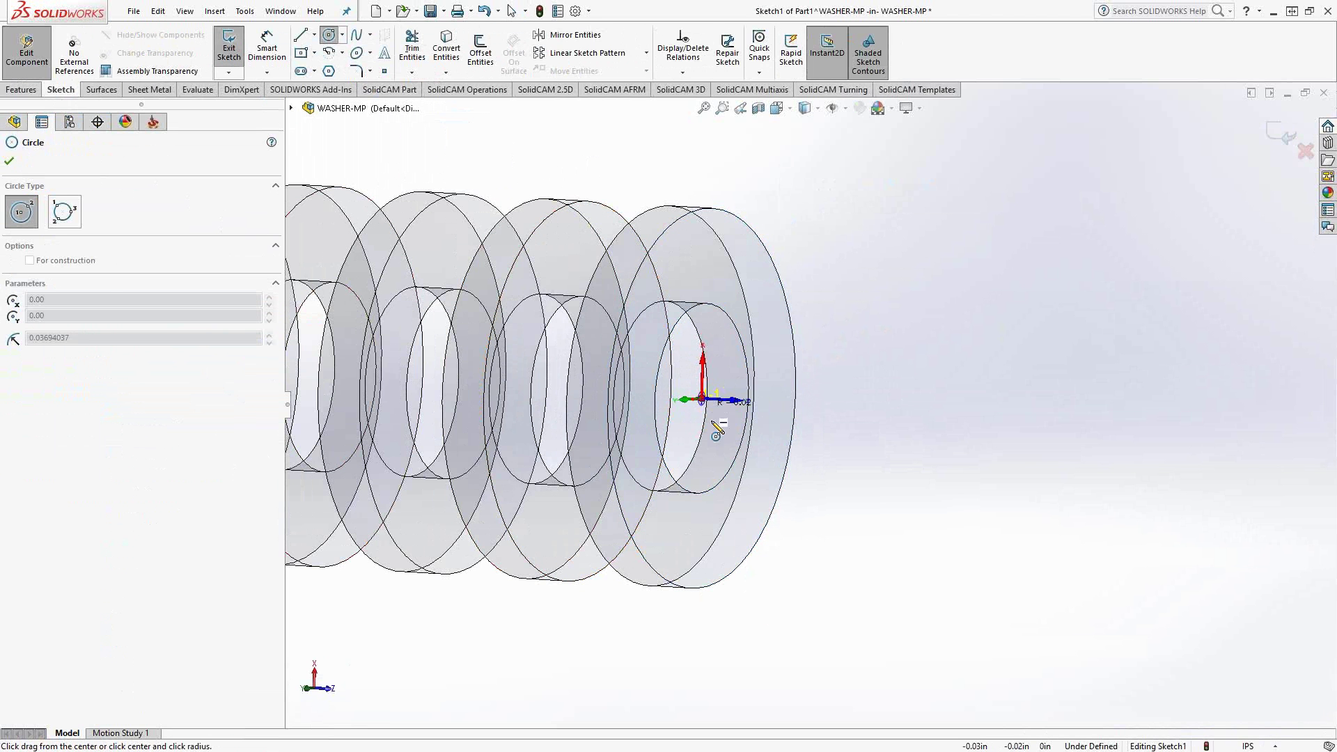
left_click(723, 498)
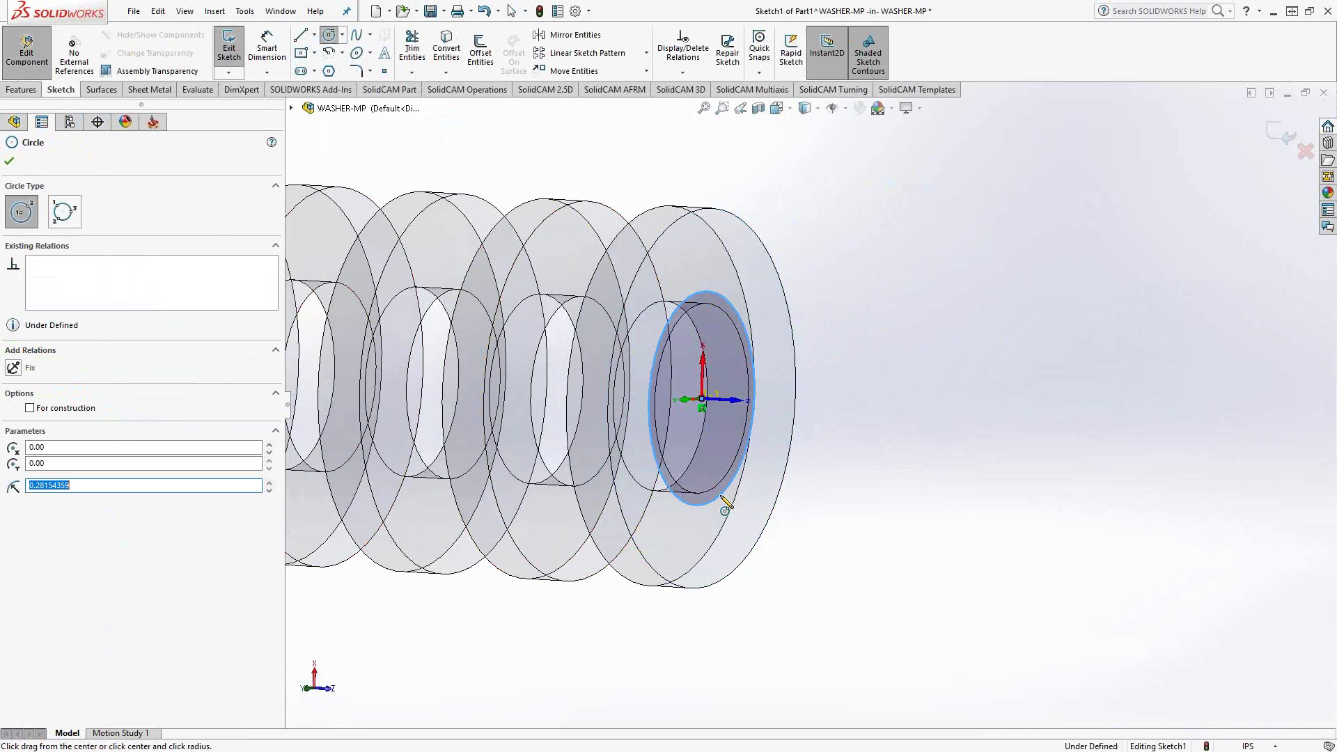
left_click(9, 162)
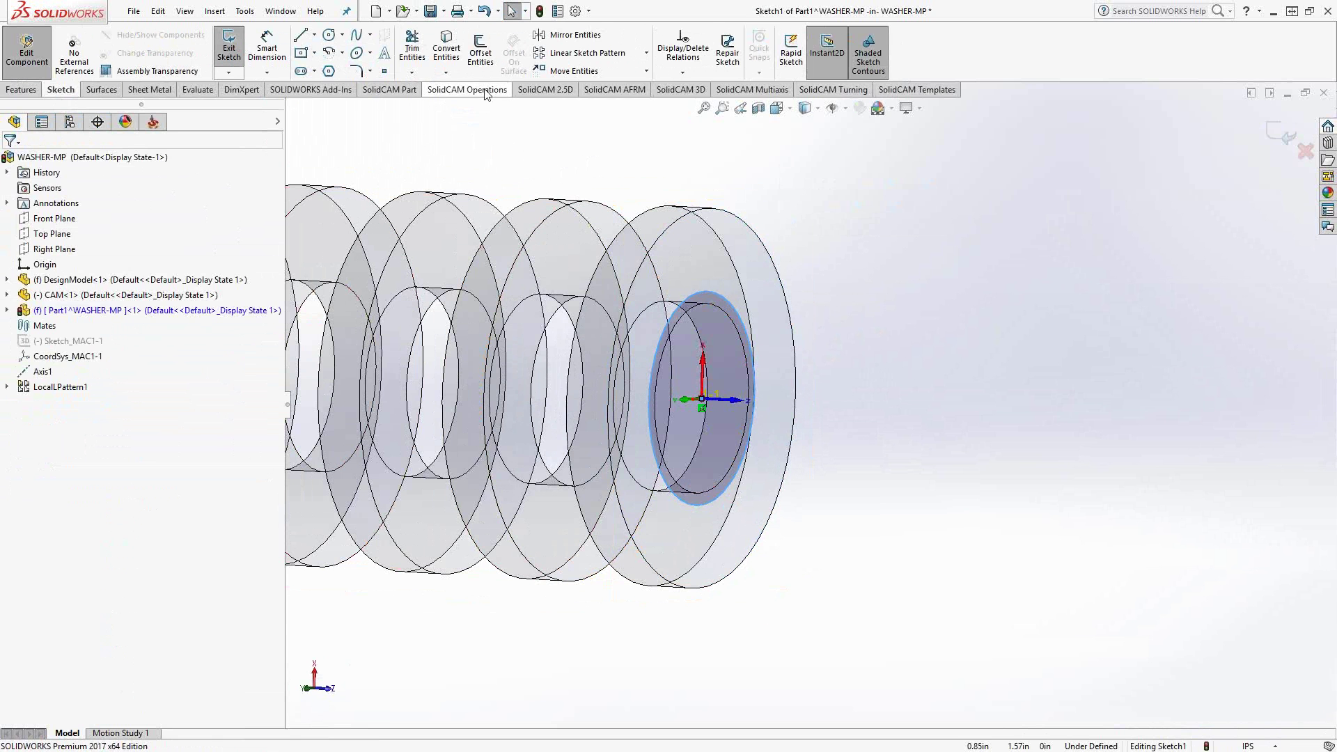
Offset the circle by 0.01in.
left_click(481, 48)
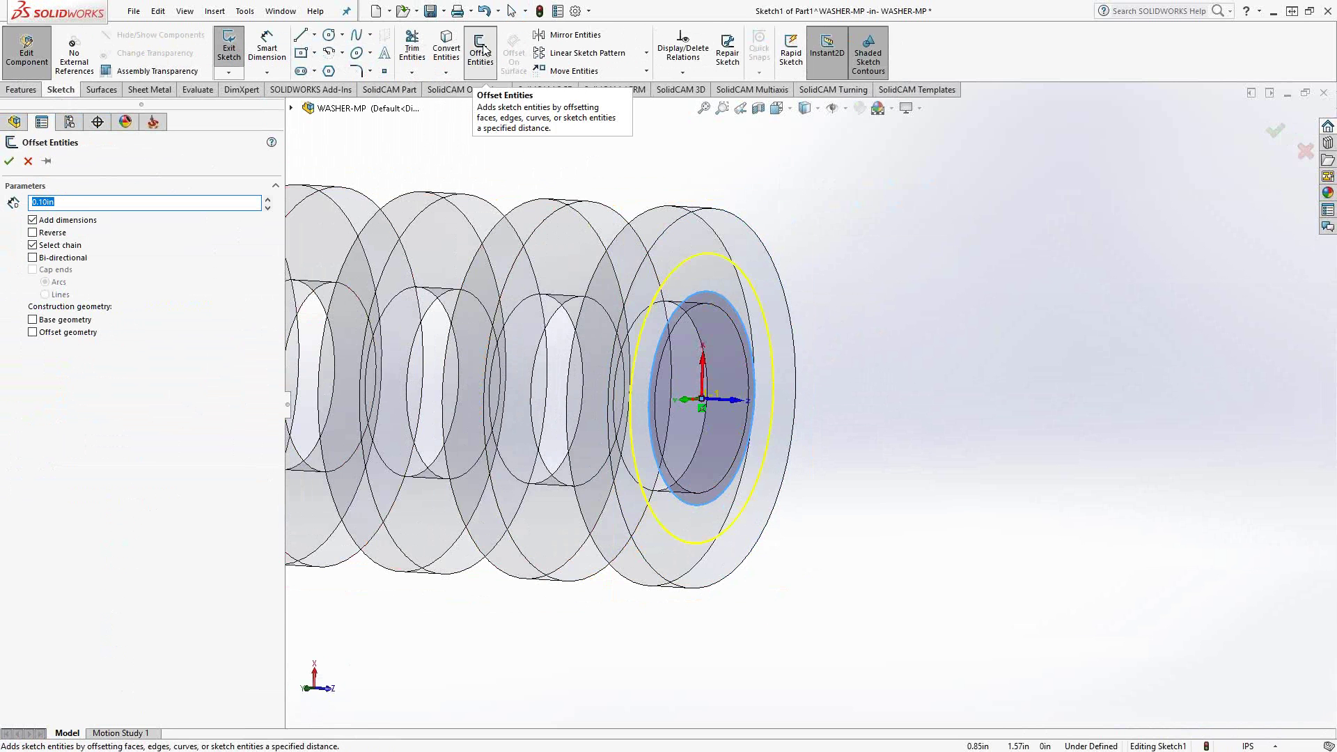
type(".01")
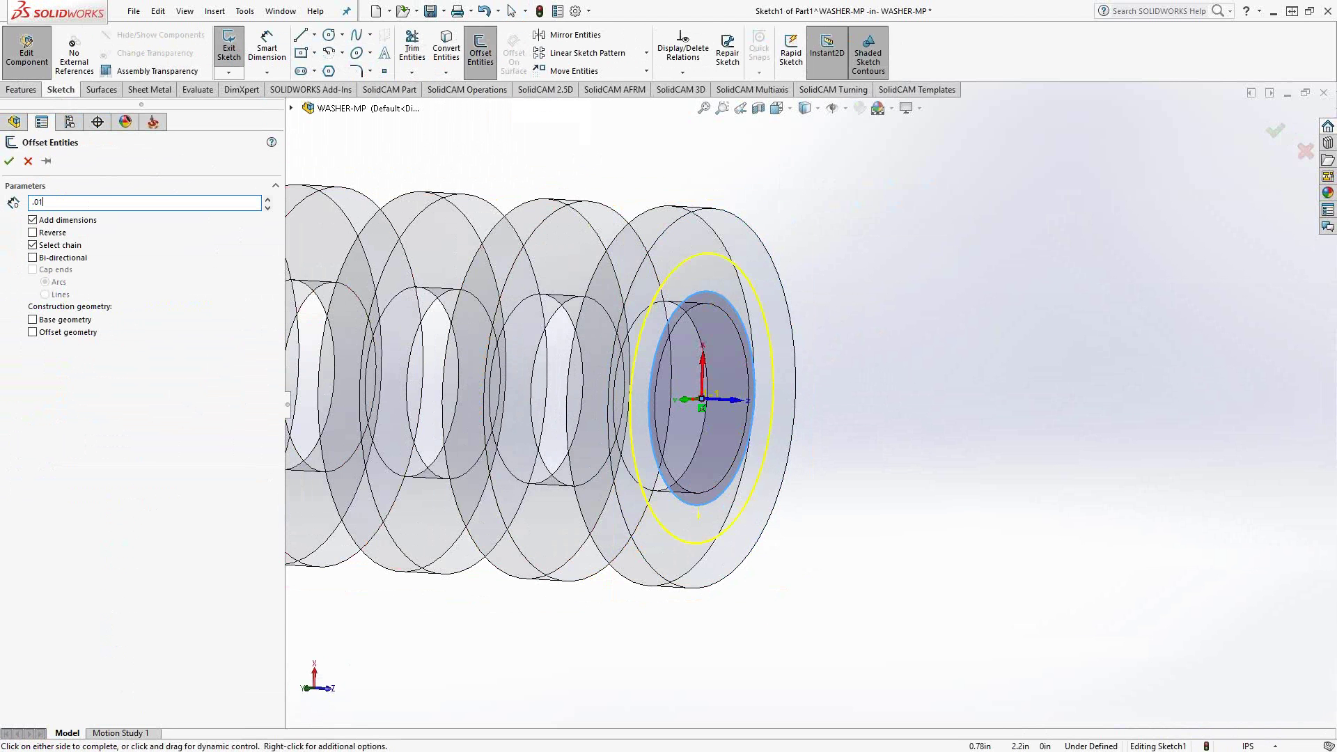
key("Return")
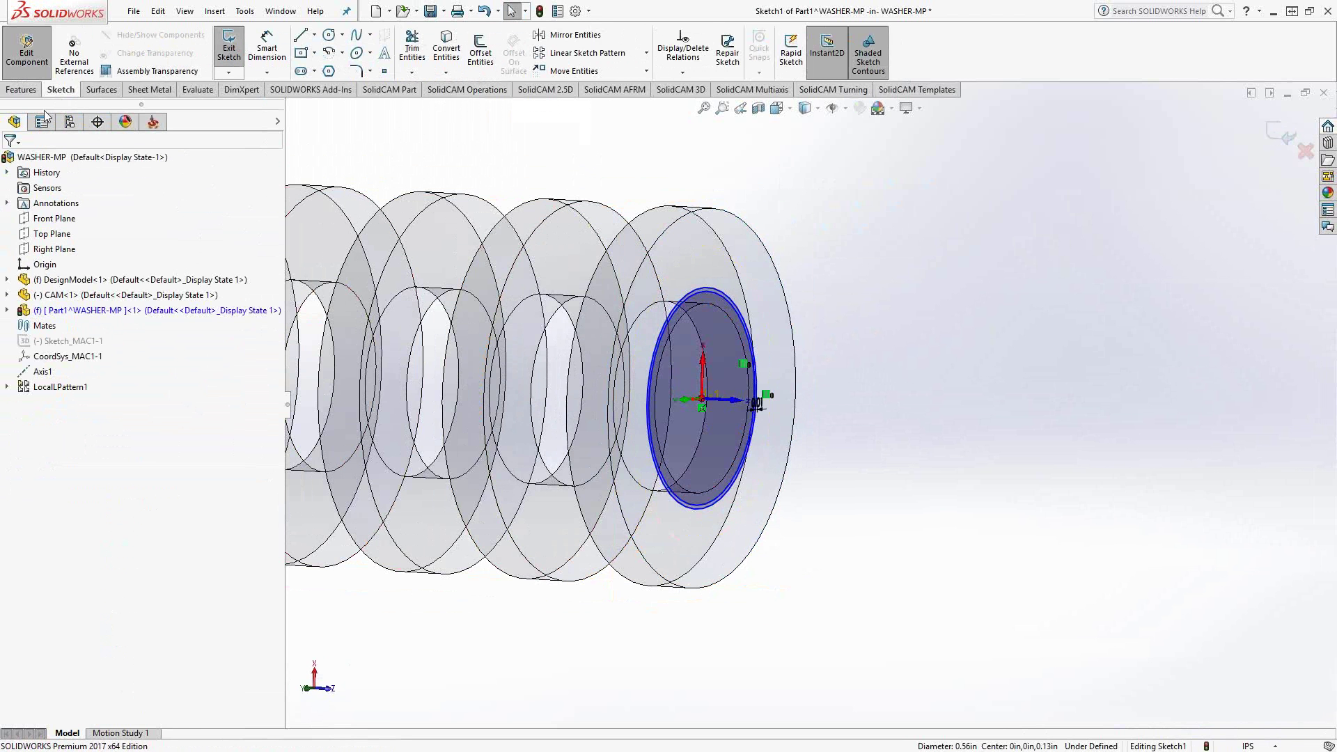
left_click(22, 91)
Extrude the circle Up To Surface, ending at the farthest washer's face.
left_click(233, 48)
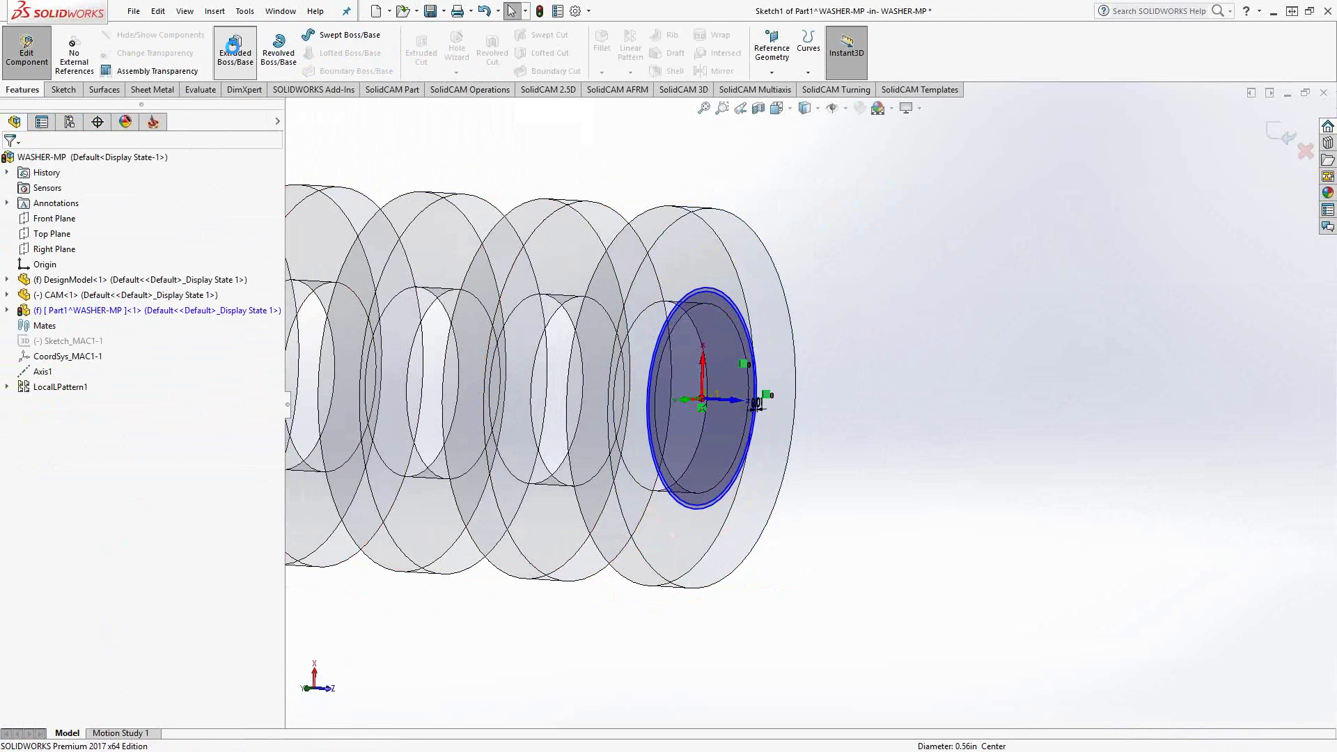
left_click(161, 244)
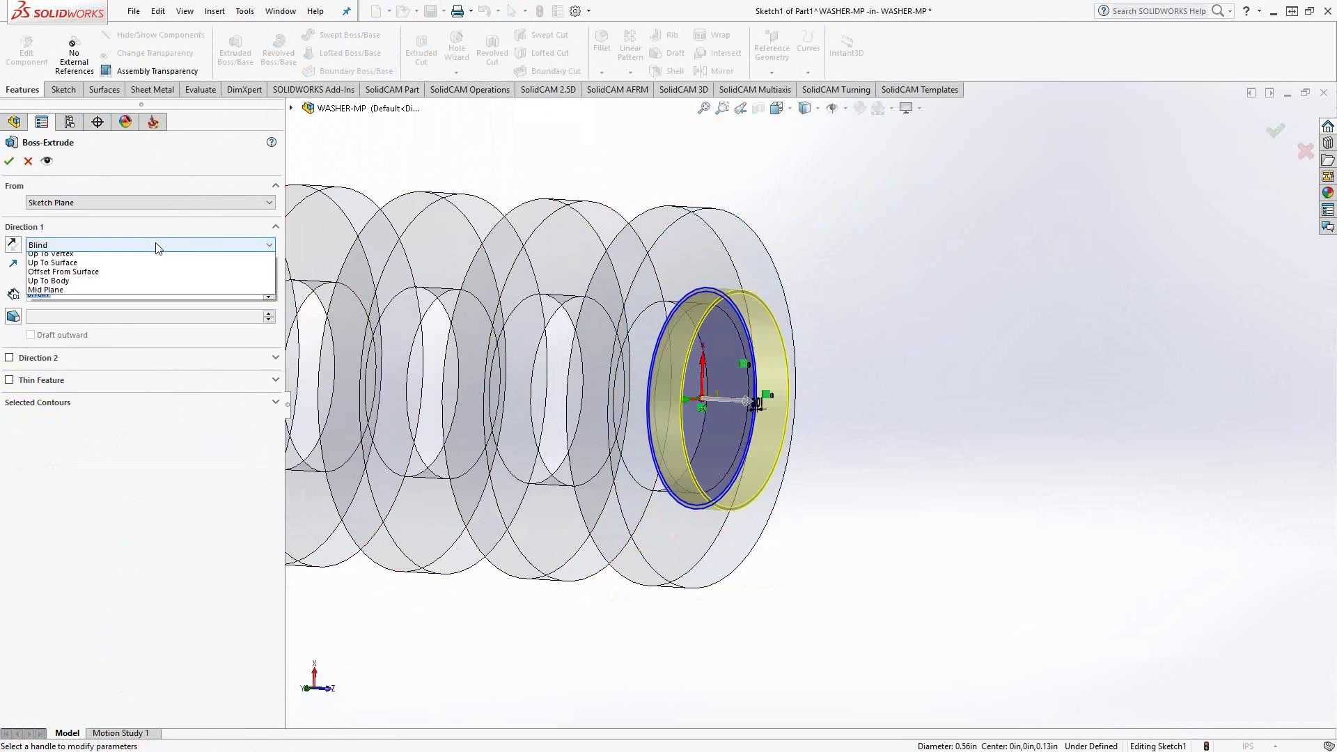
left_click(52, 275)
scroll(437, 355, "down", 3)
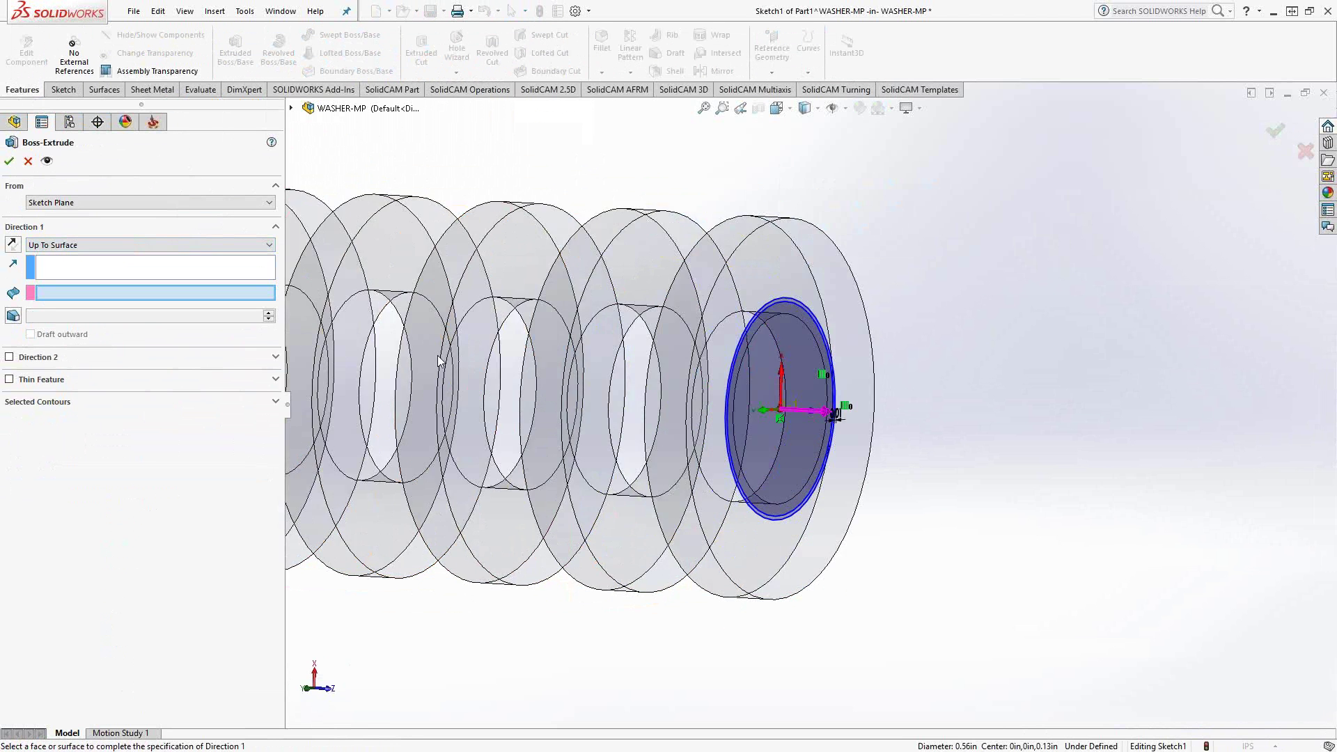
middle_click_drag(451, 353, 541, 322)
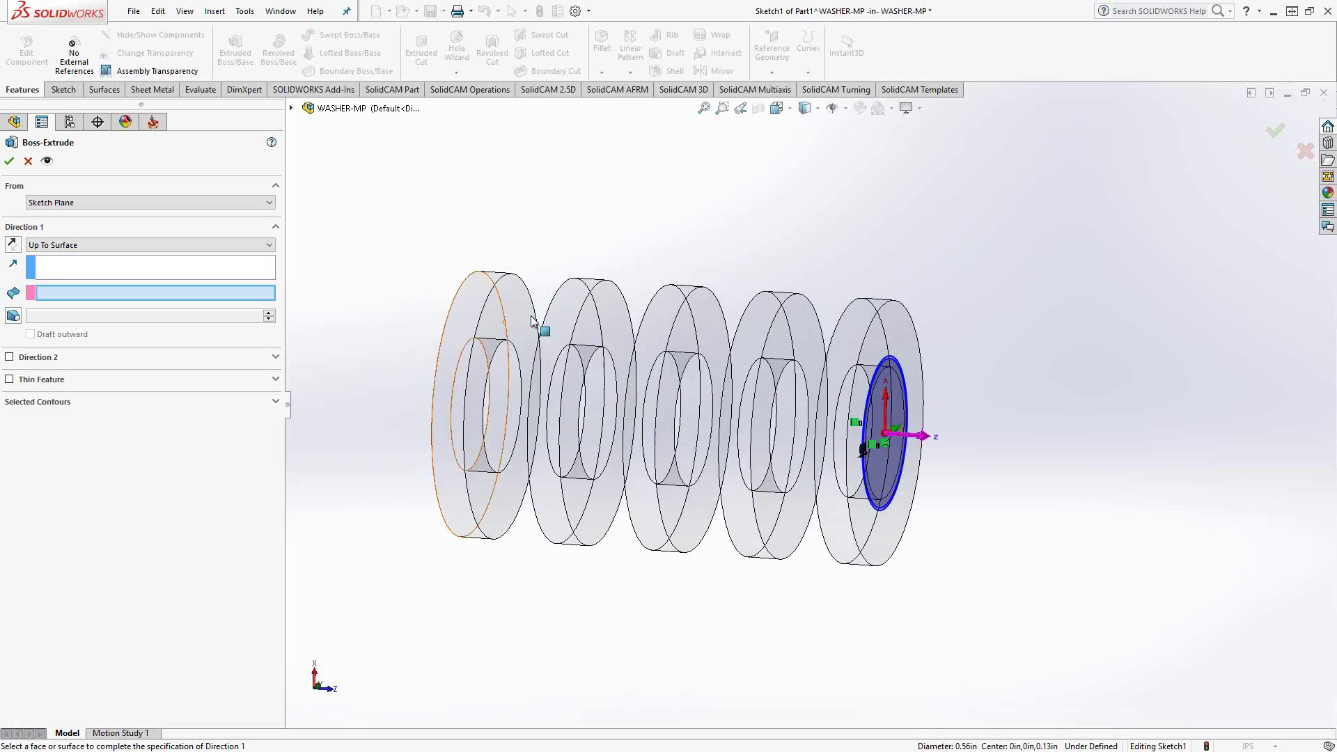
left_click(464, 324)
left_click(9, 161)
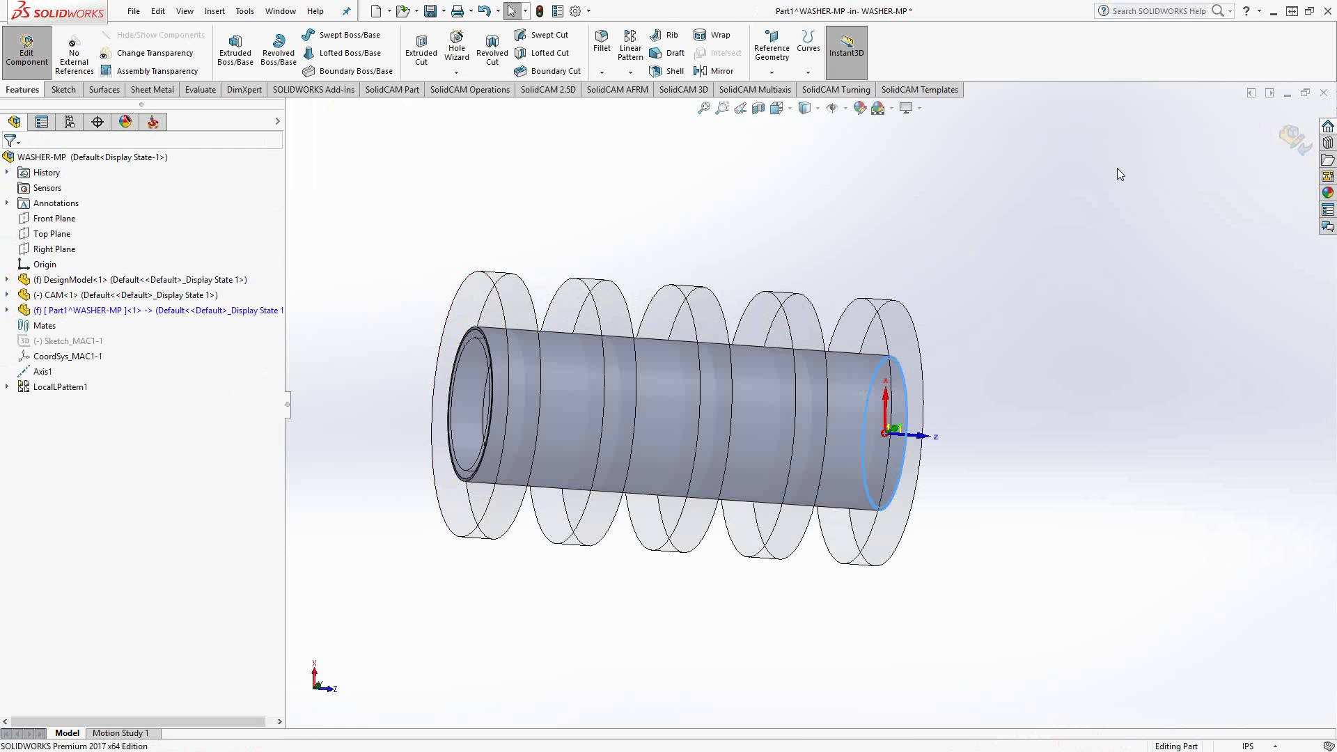
Exit part editing, Save All including the new part, and show the SolidCAM Manager.
left_click(1294, 136)
middle_click_drag(965, 344, 899, 279)
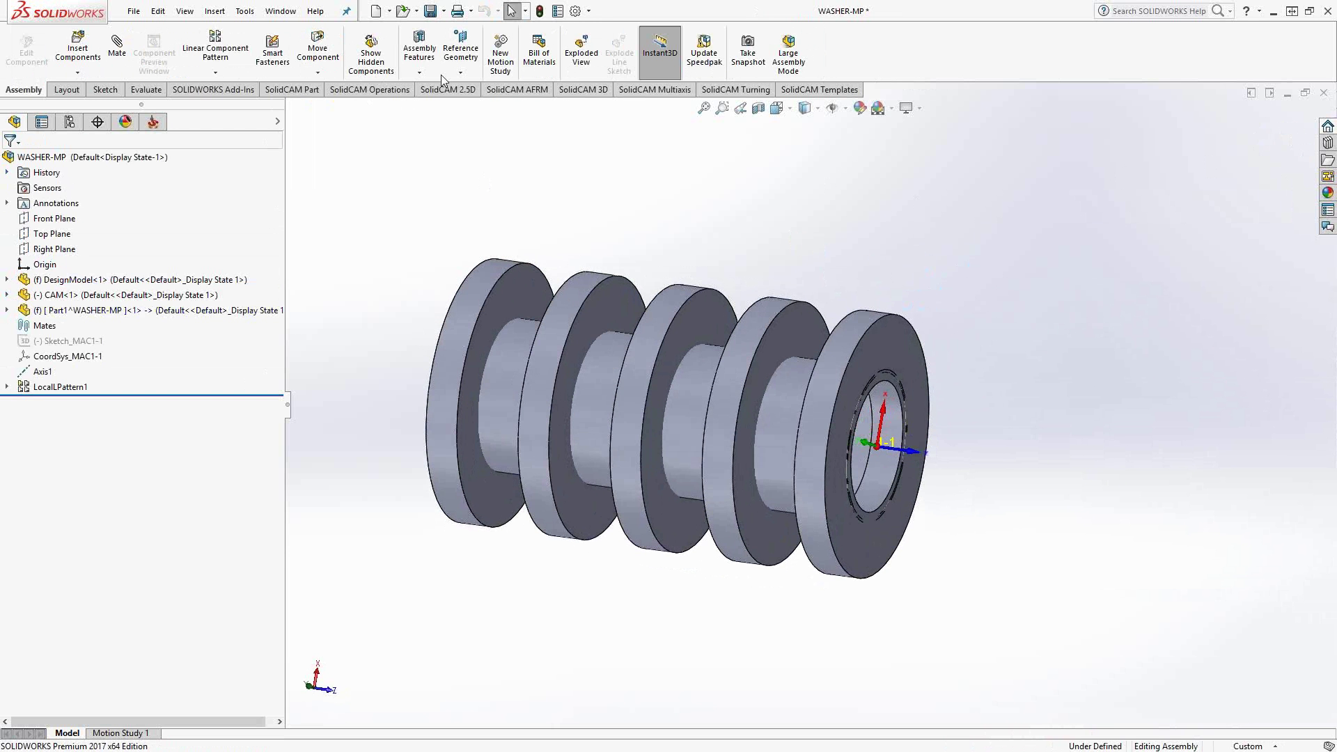
left_click(430, 11)
left_click(287, 216)
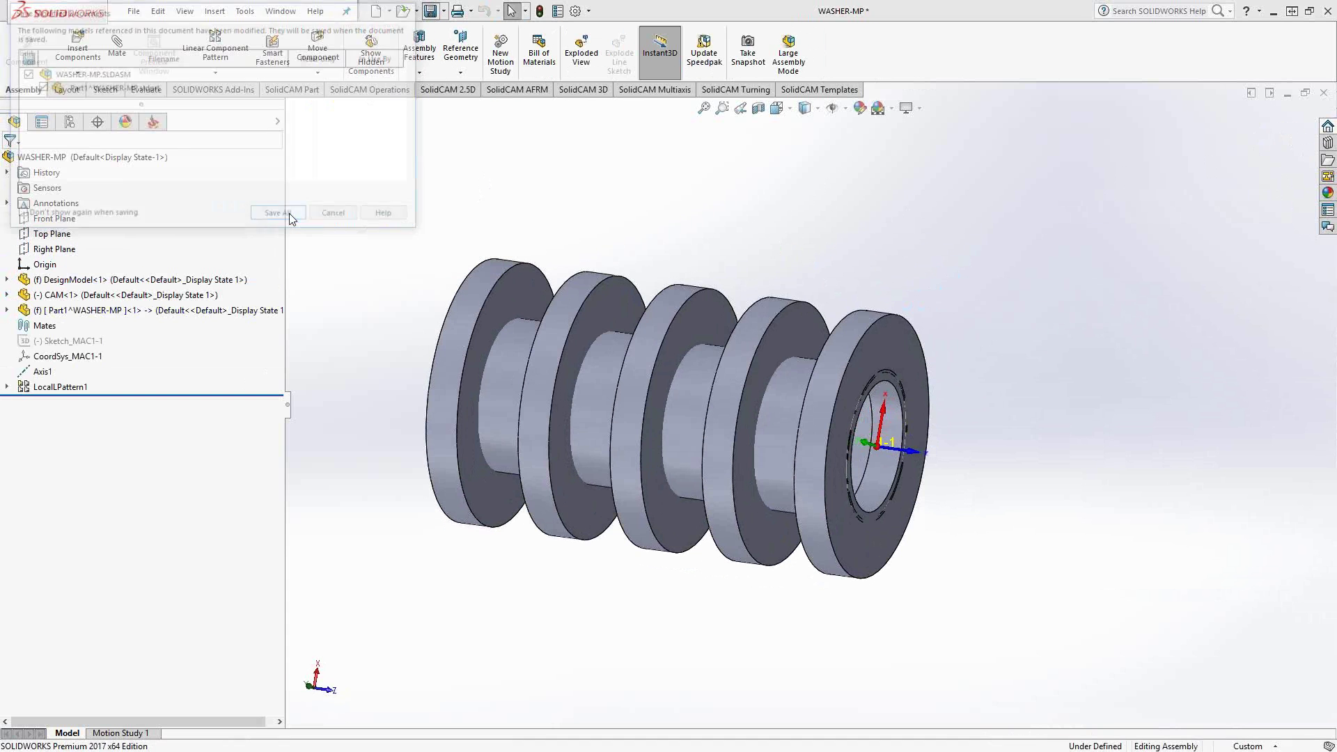
left_click(697, 343)
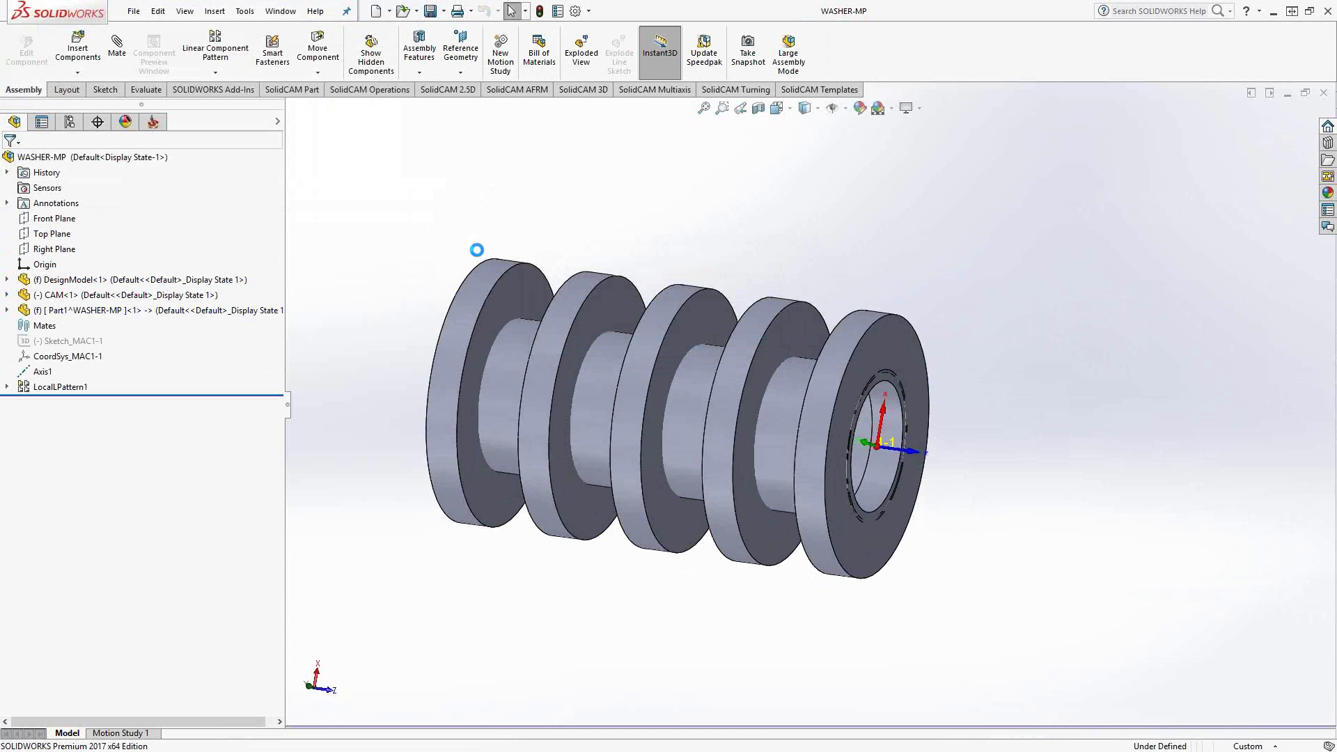
left_click(153, 122)
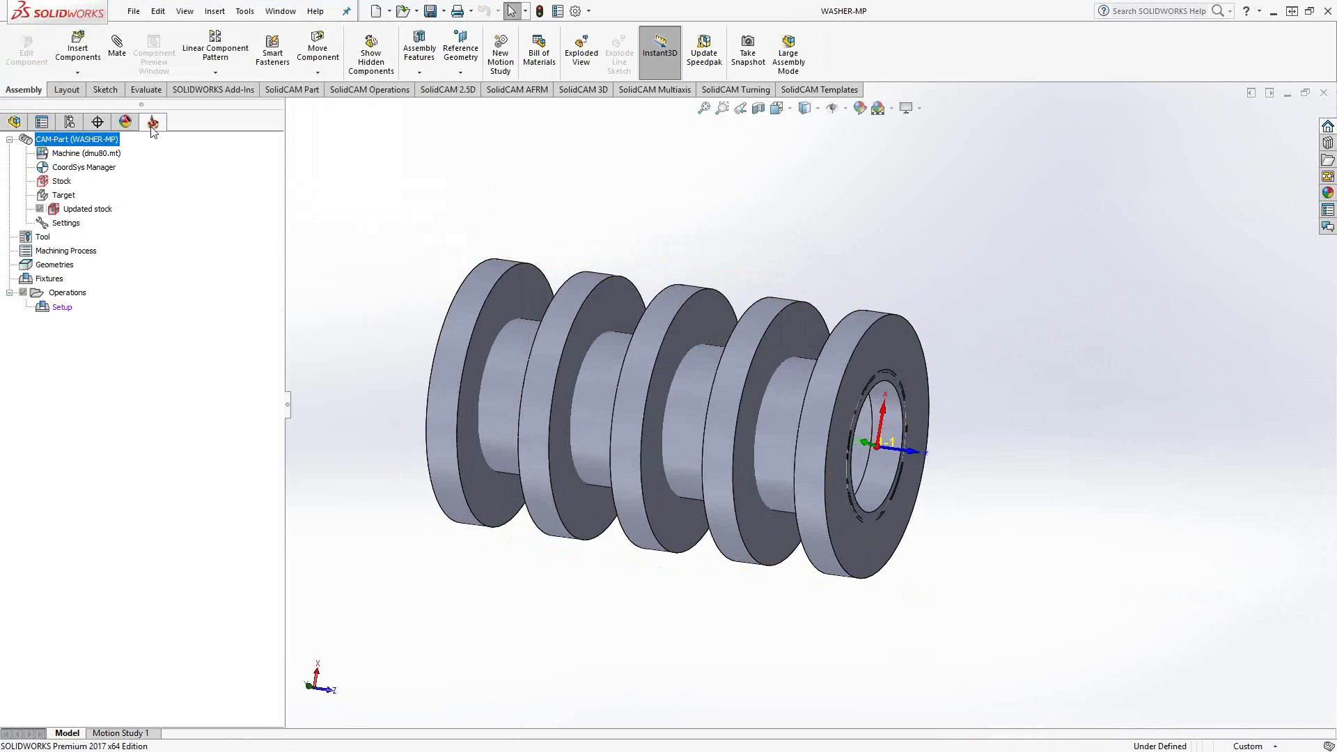
Define a cylinder stock around Solid 1 and Solid 2 with offsets 0.05, 1, 0.1.
left_click(65, 182)
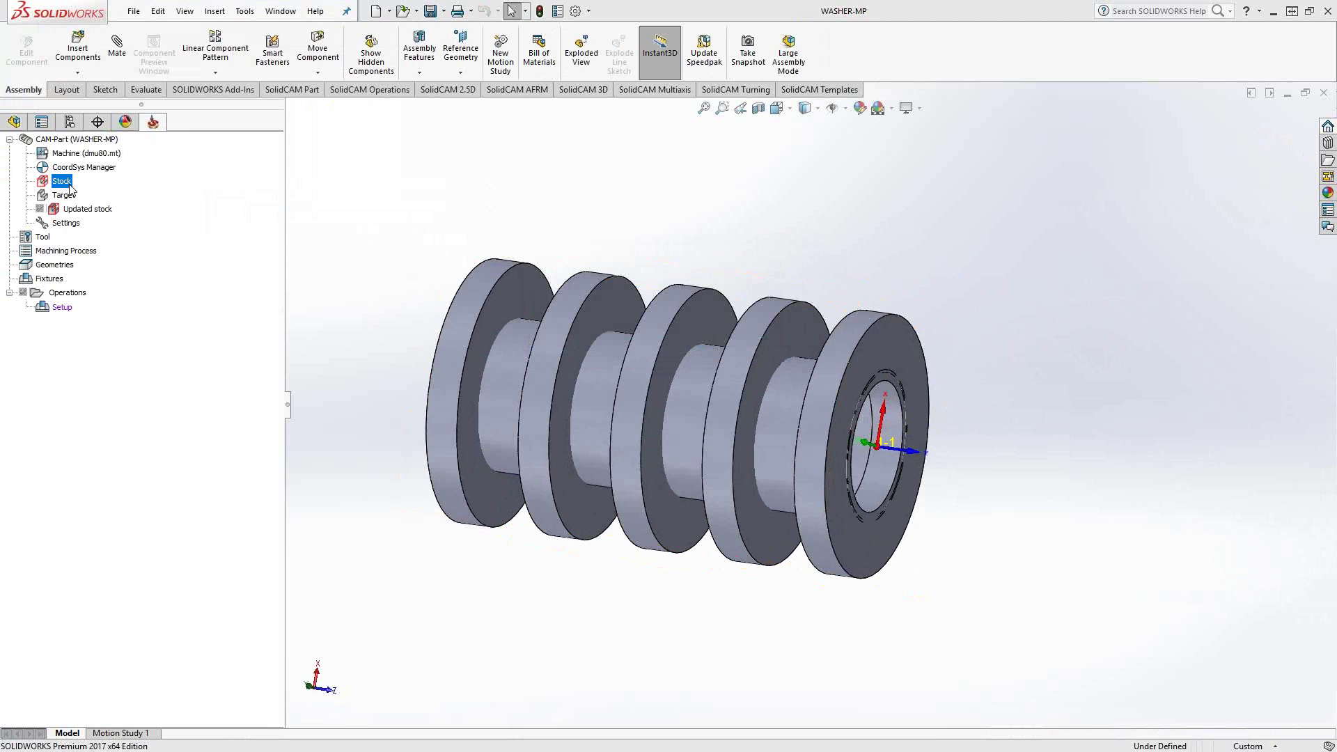
double_click(65, 182)
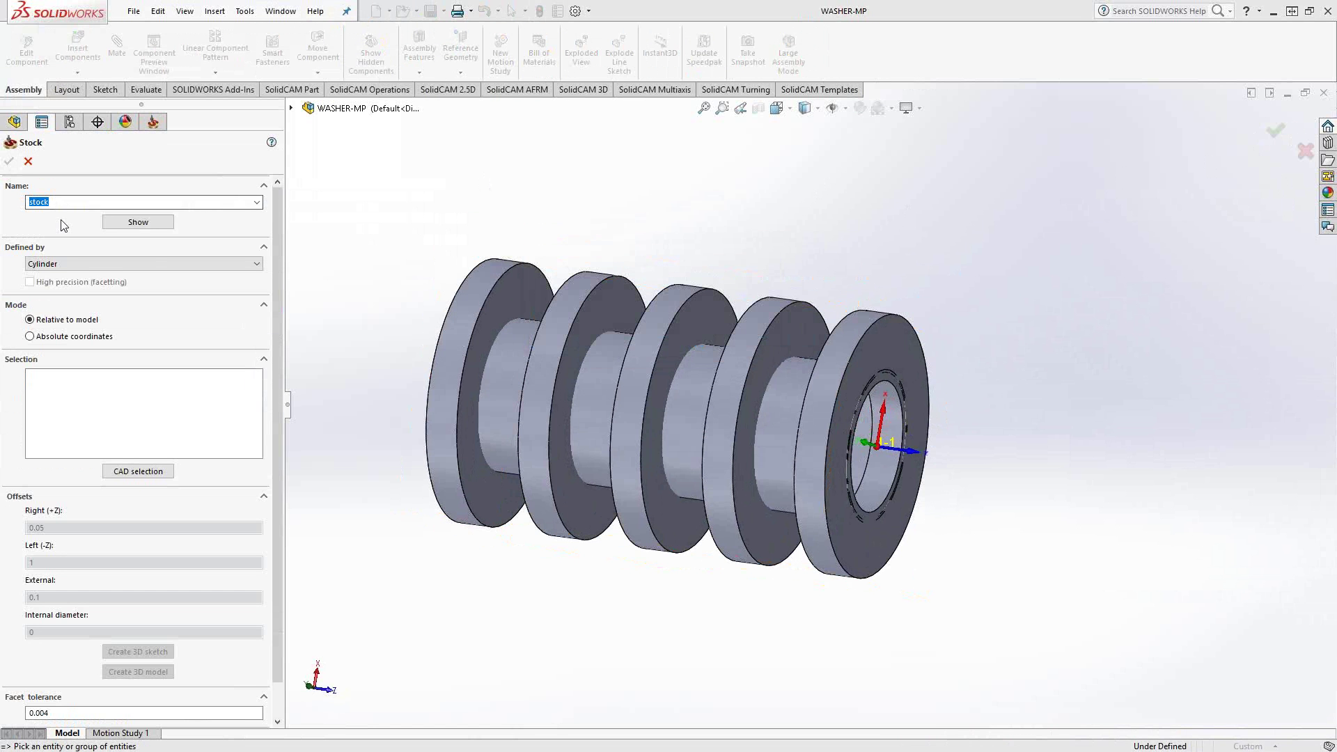
left_click(291, 109)
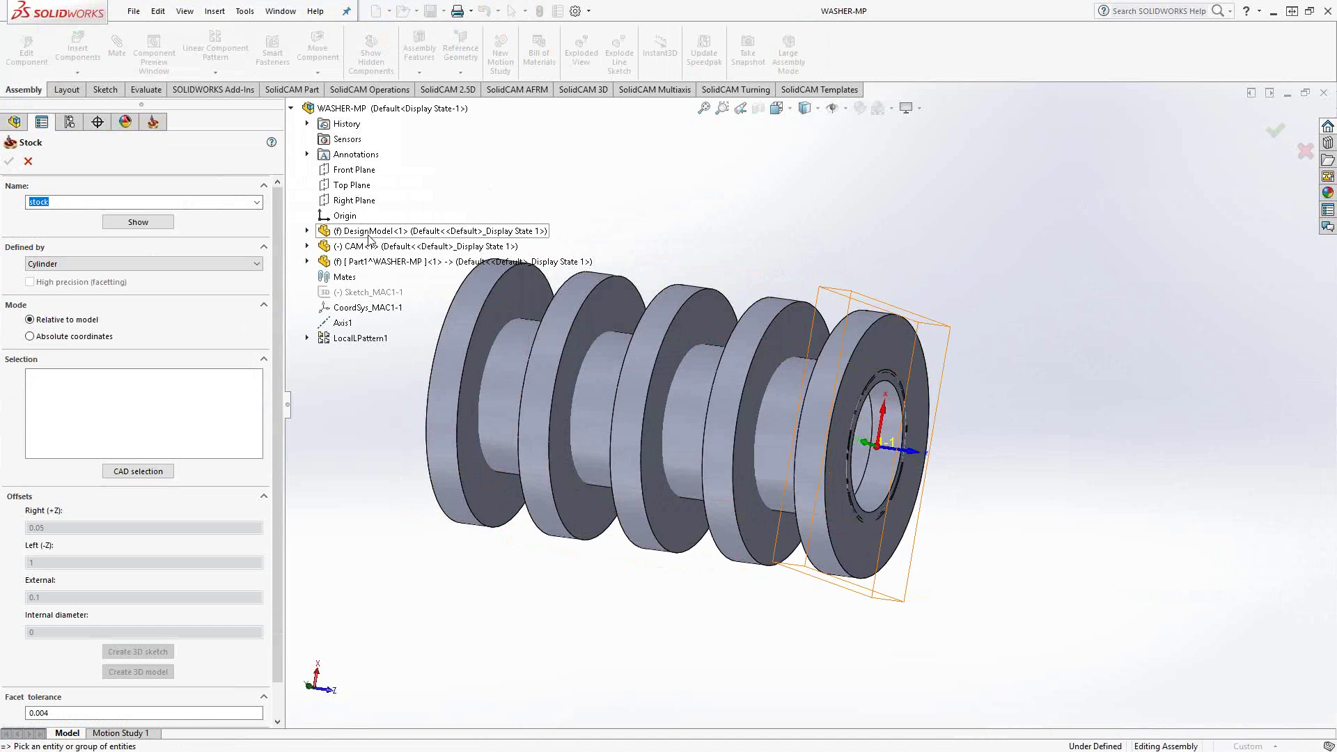
left_click(370, 240)
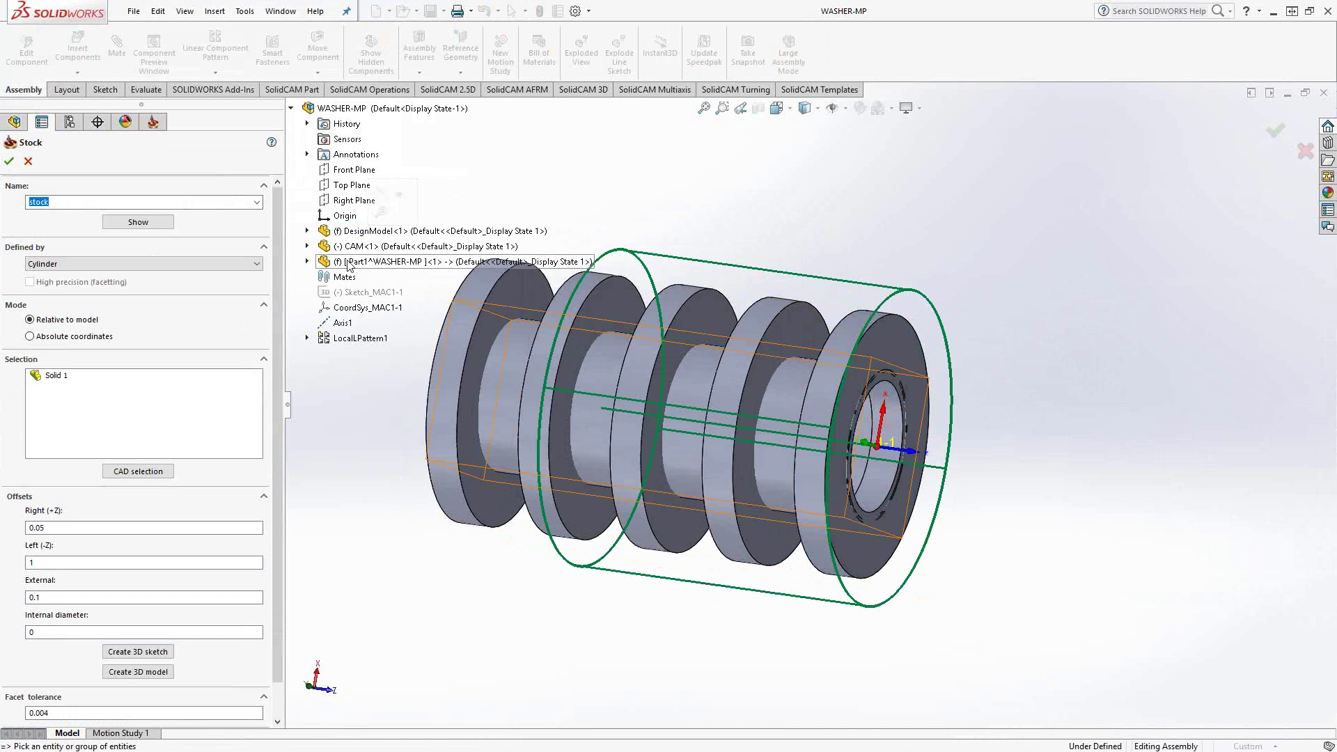
left_click(347, 263)
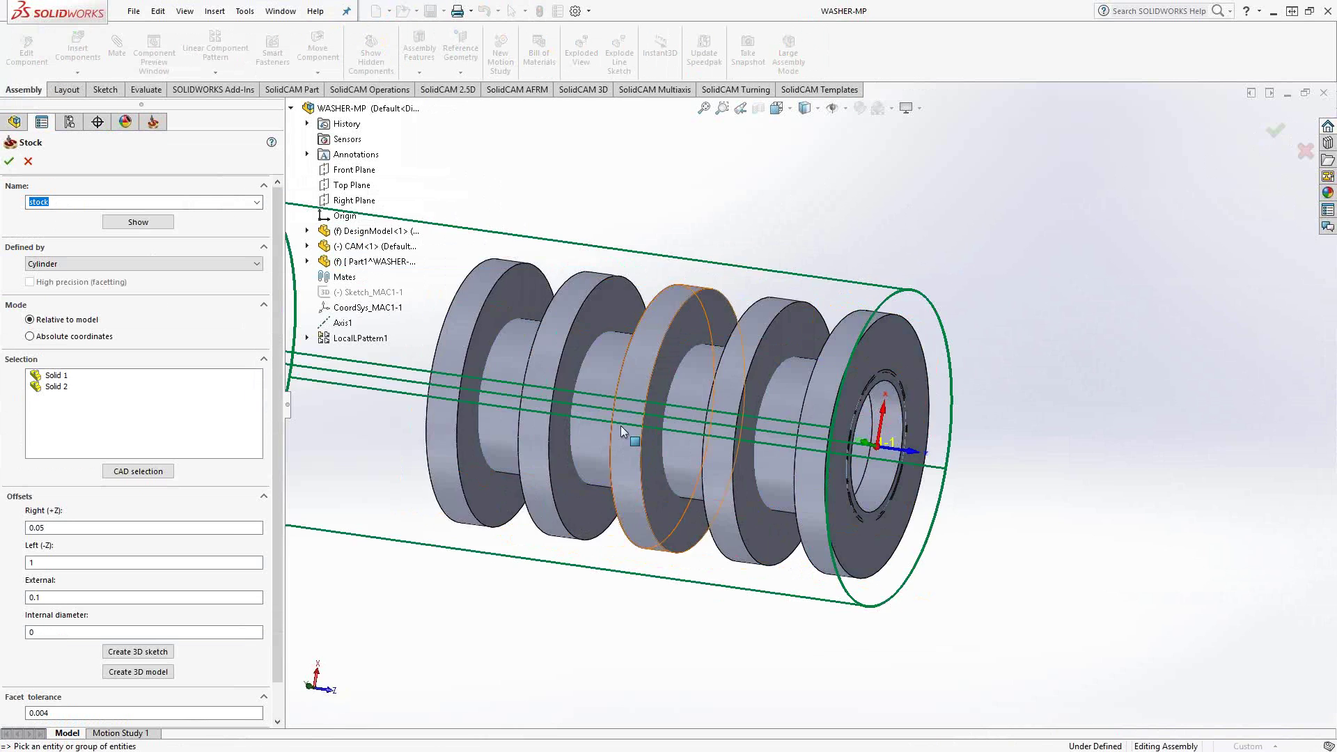
scroll(668, 390, "up", 3)
middle_click_drag(669, 390, 639, 383)
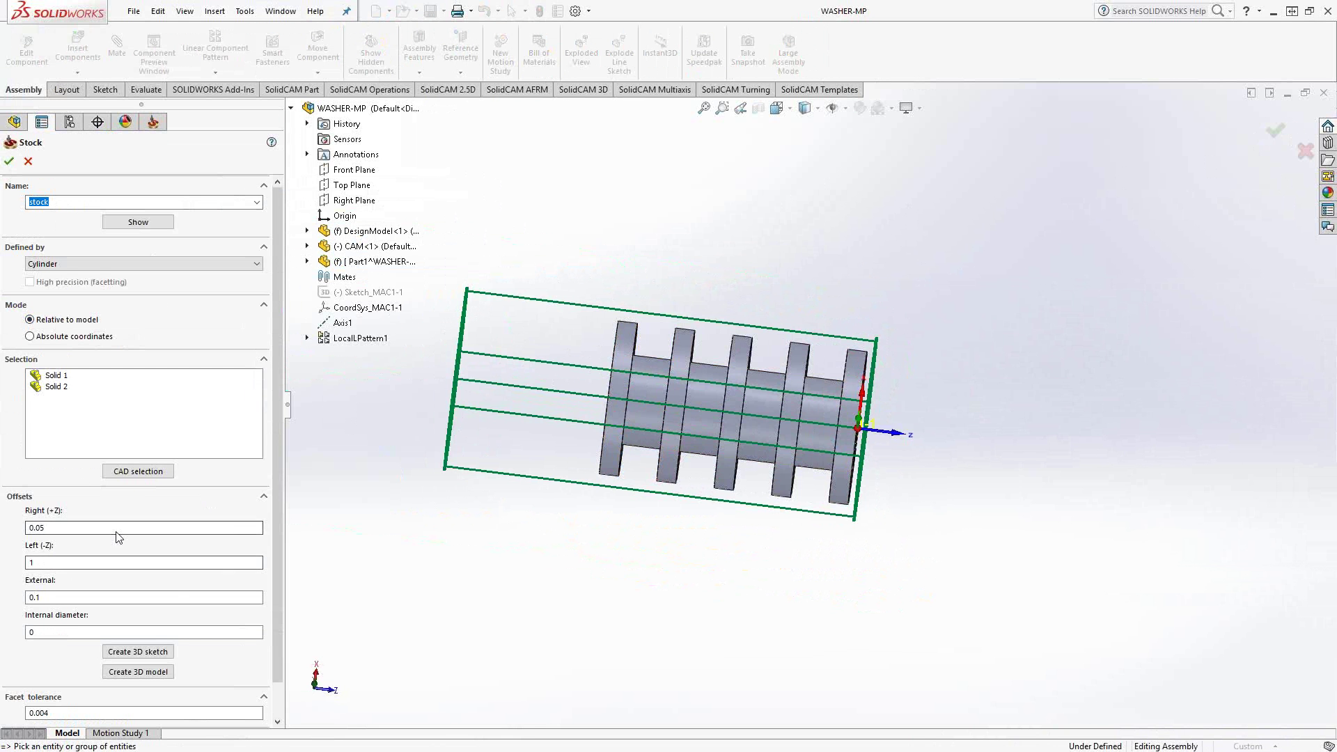
mouse_move(550, 507)
middle_mouse_down()
mouse_move(462, 501)
mouse_move(562, 508)
mouse_move(541, 522)
middle_mouse_up()
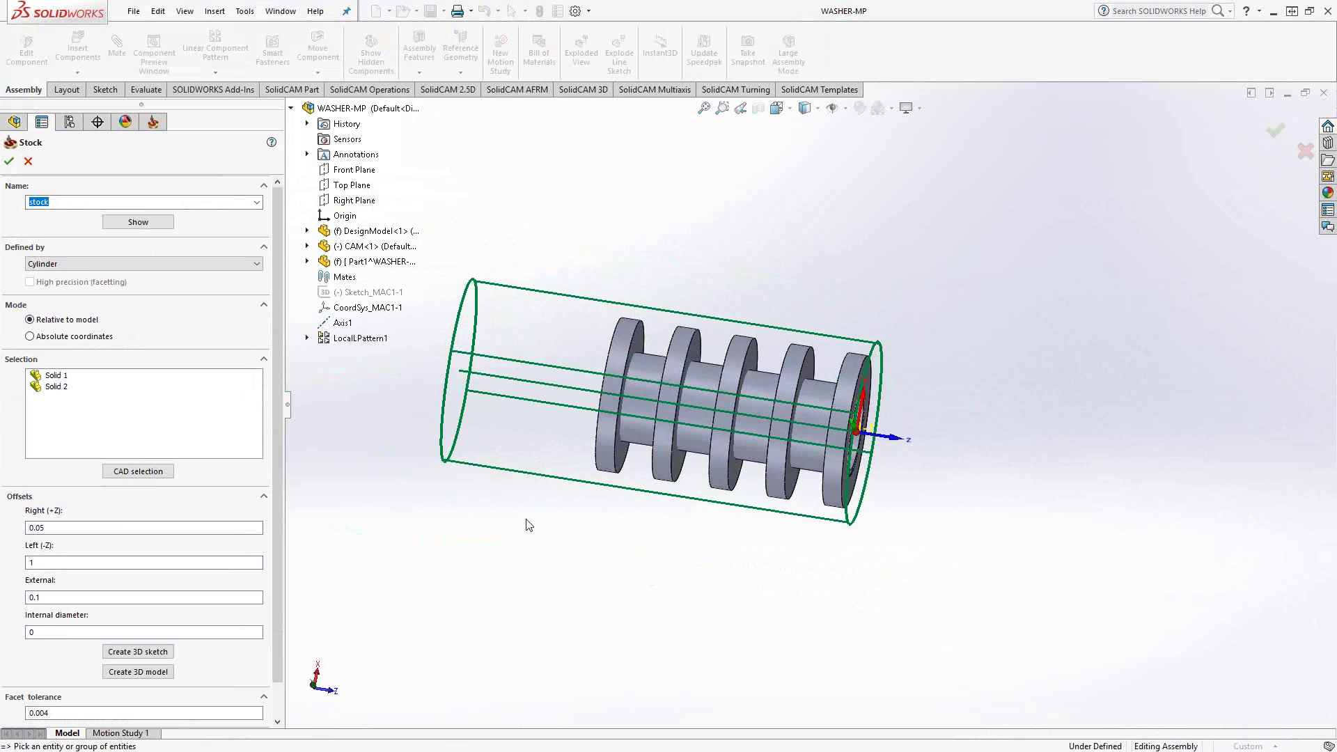
left_click(9, 161)
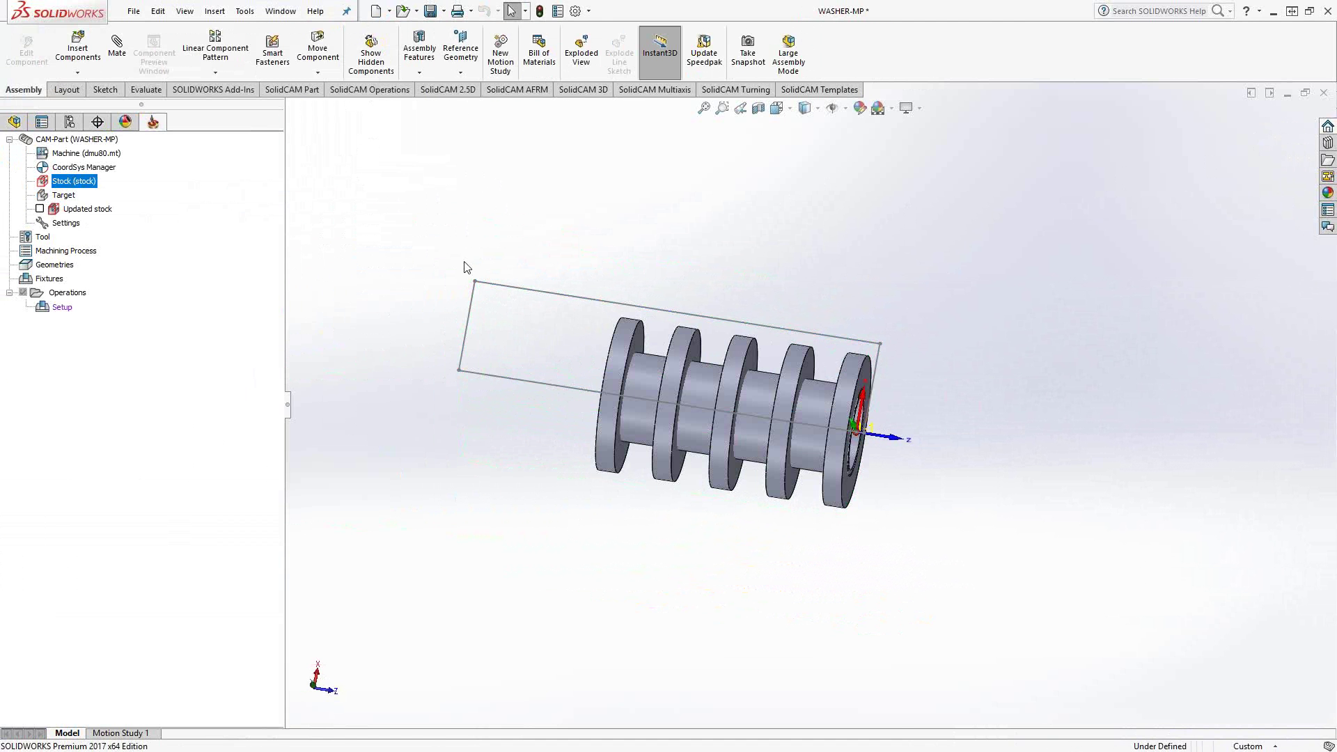
middle_click_drag(600, 373, 591, 424)
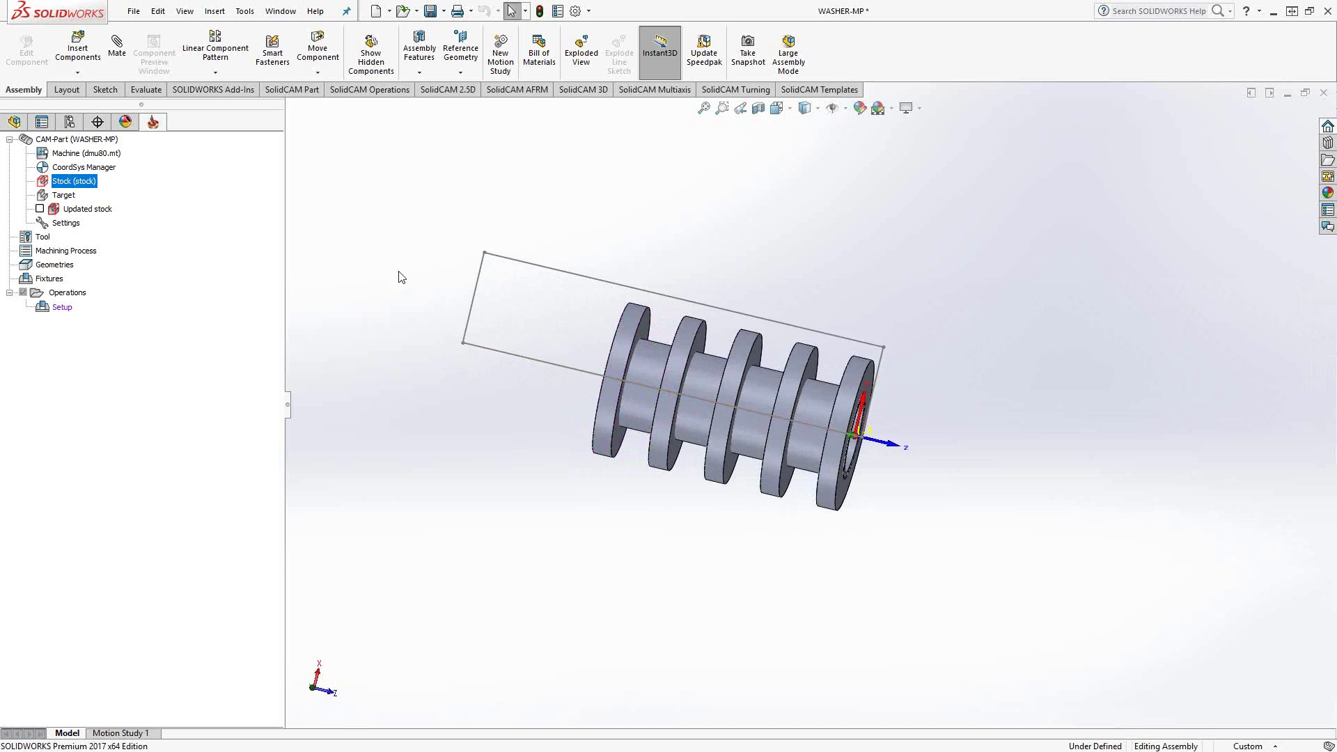
Open the Target definition and begin CAD selection from the washer model.
left_click(64, 195)
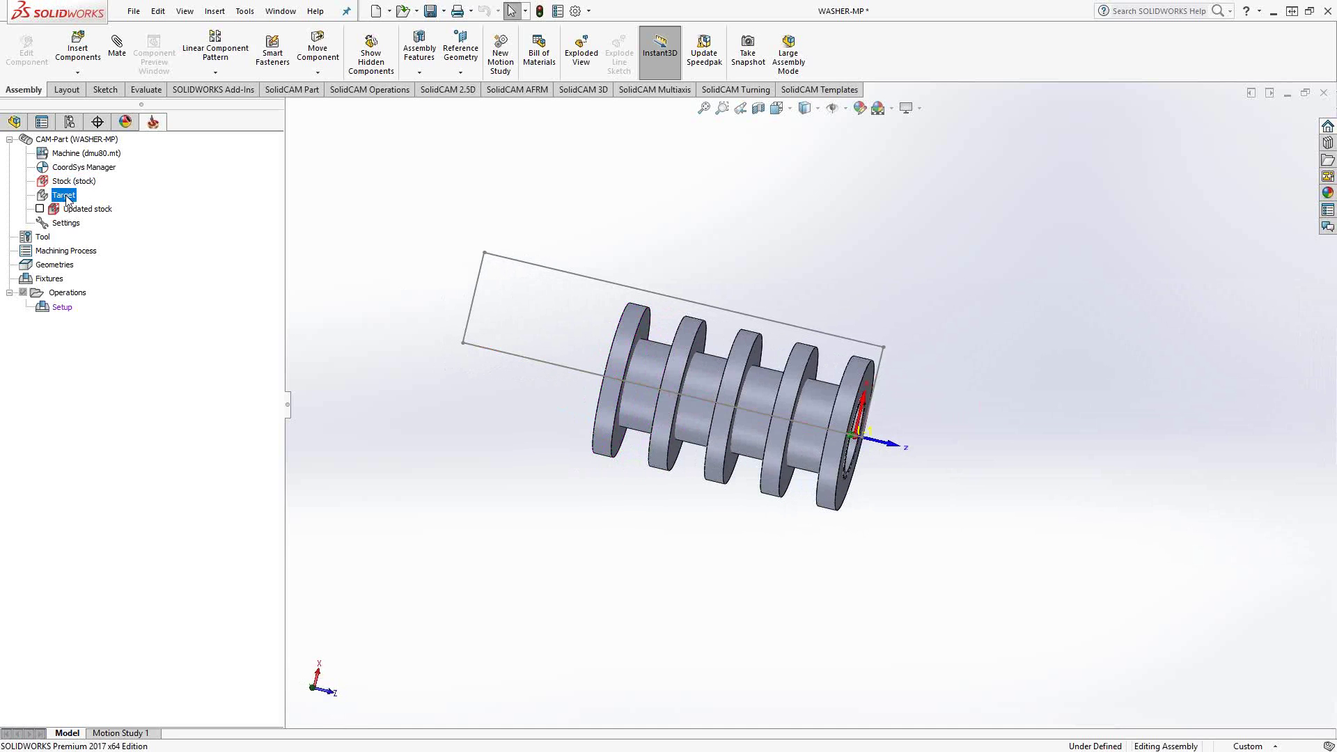
double_click(65, 195)
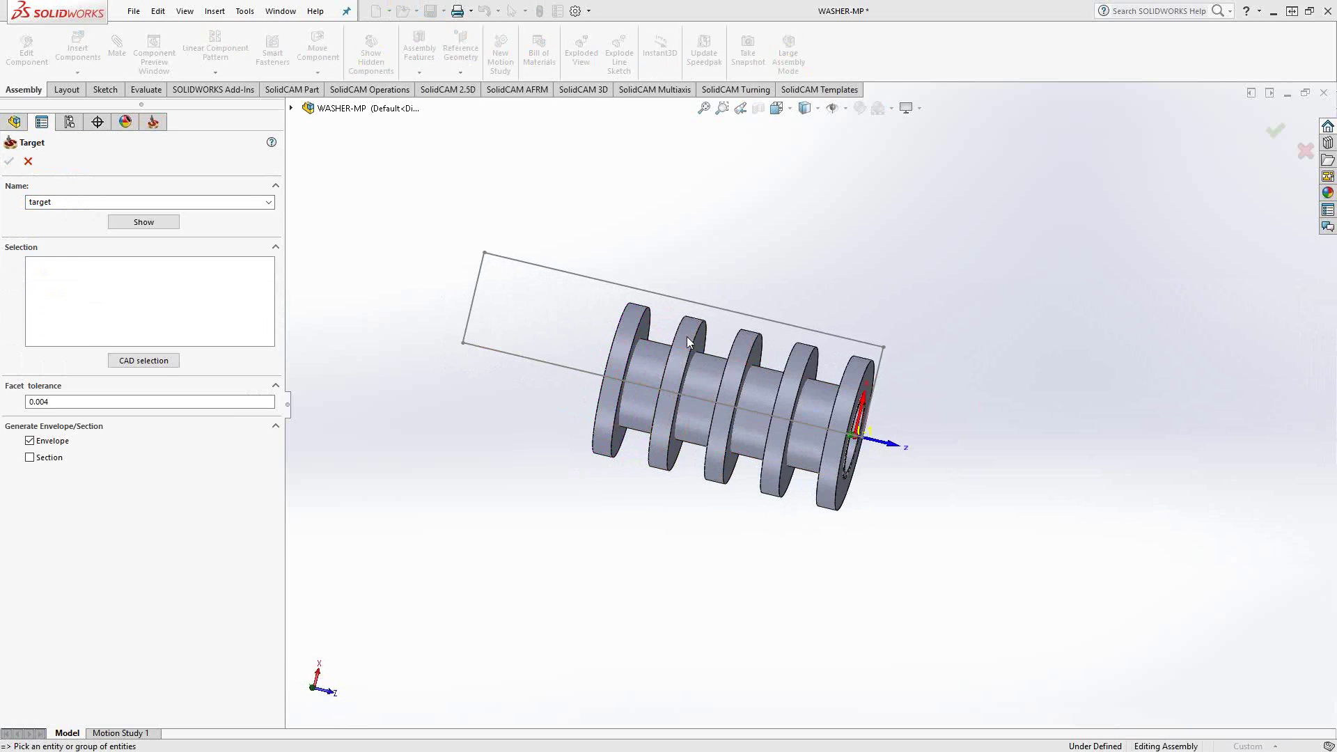
left_click(165, 366)
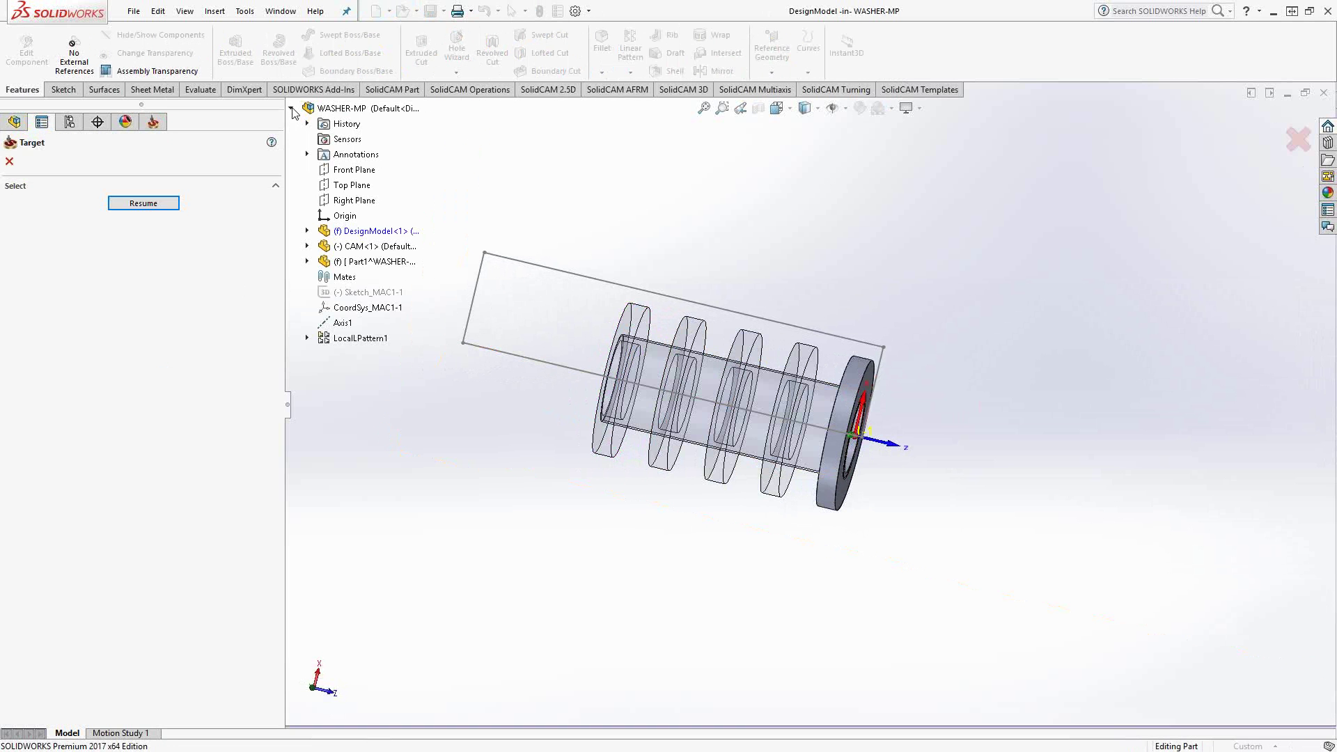
left_click(356, 232)
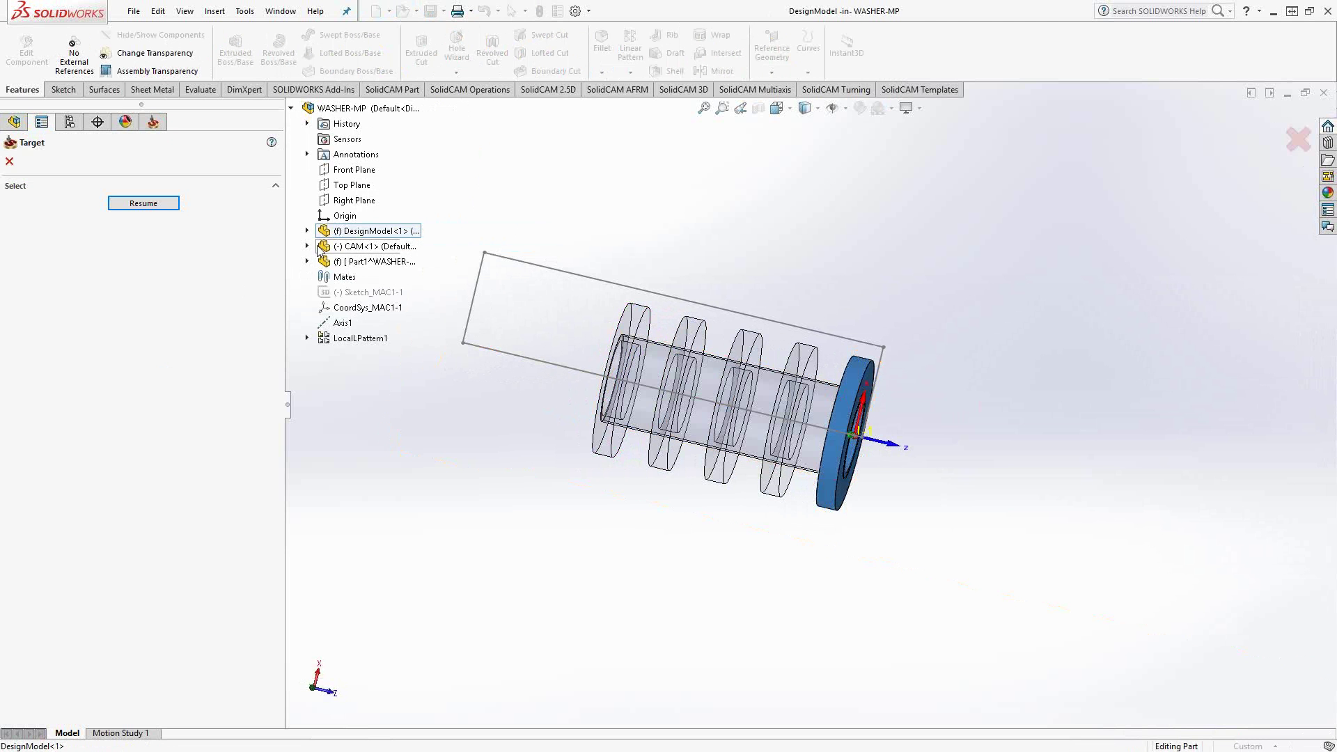
mouse_move(344, 341)
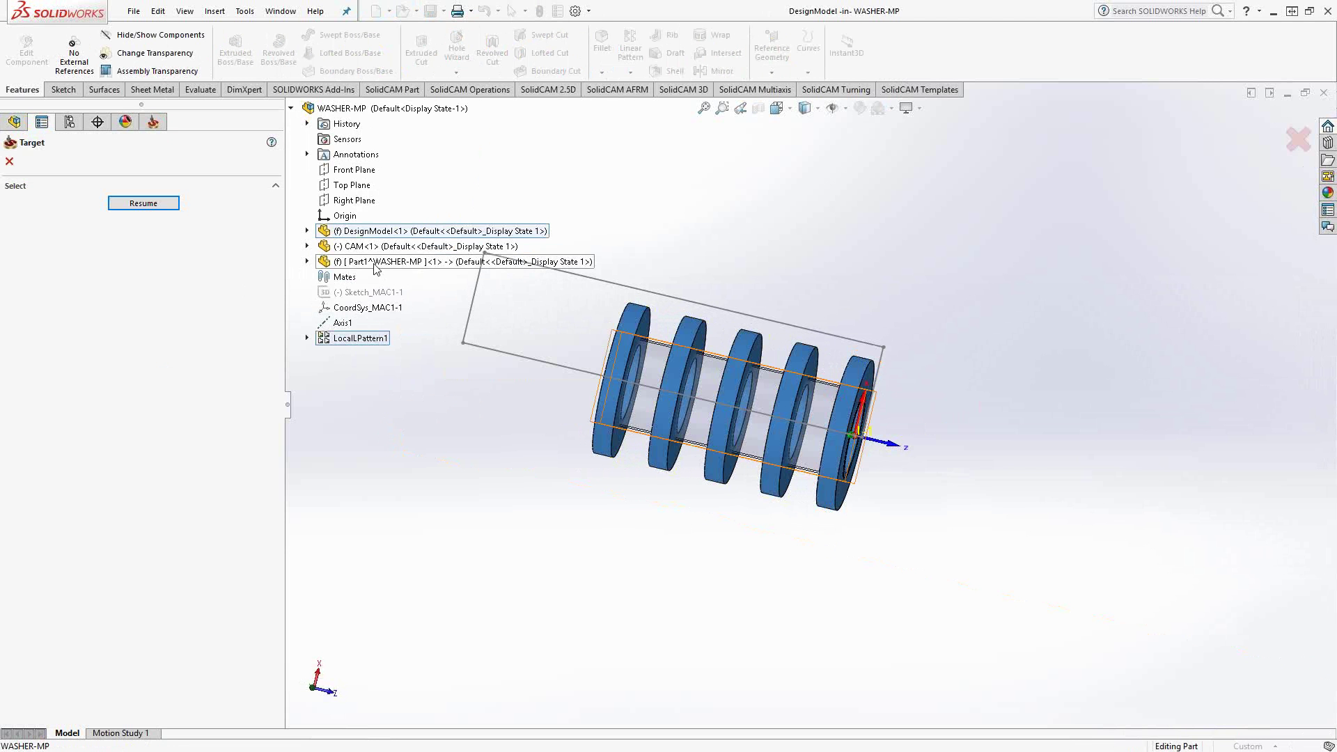
left_click(143, 202)
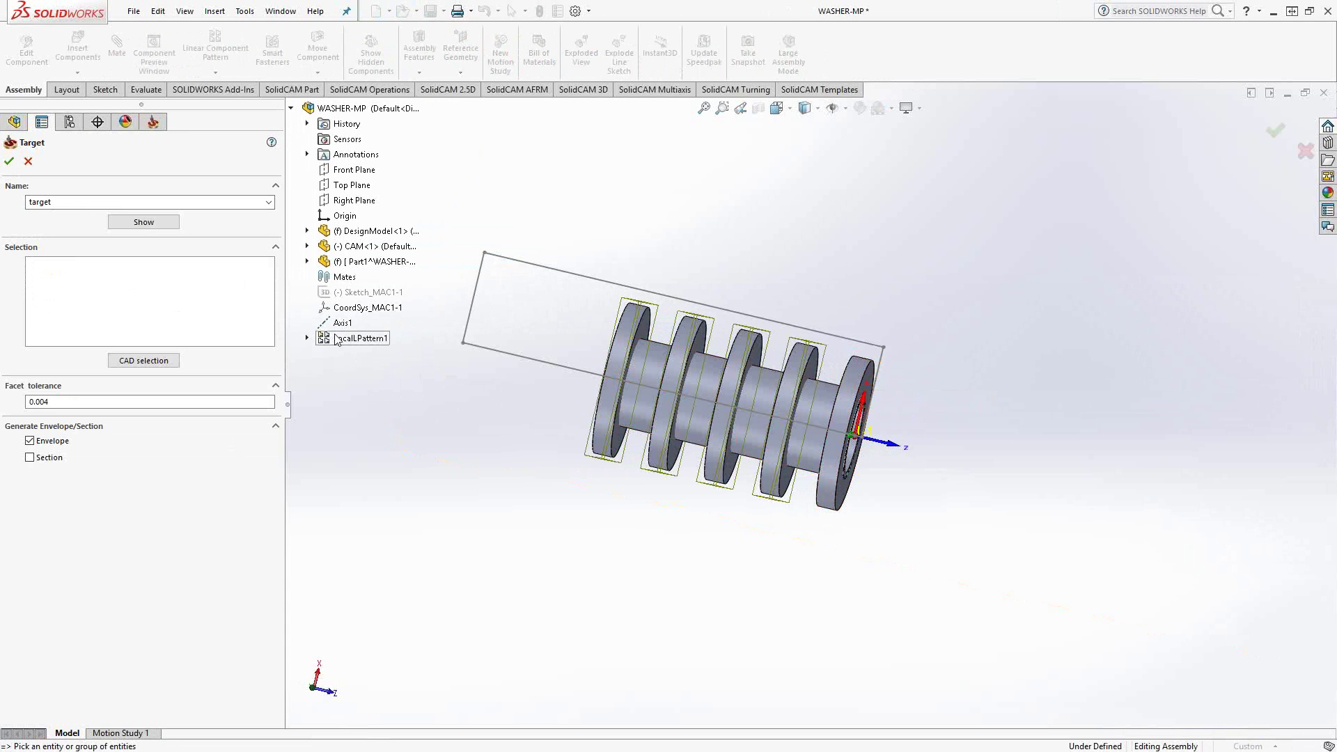
left_click(306, 338)
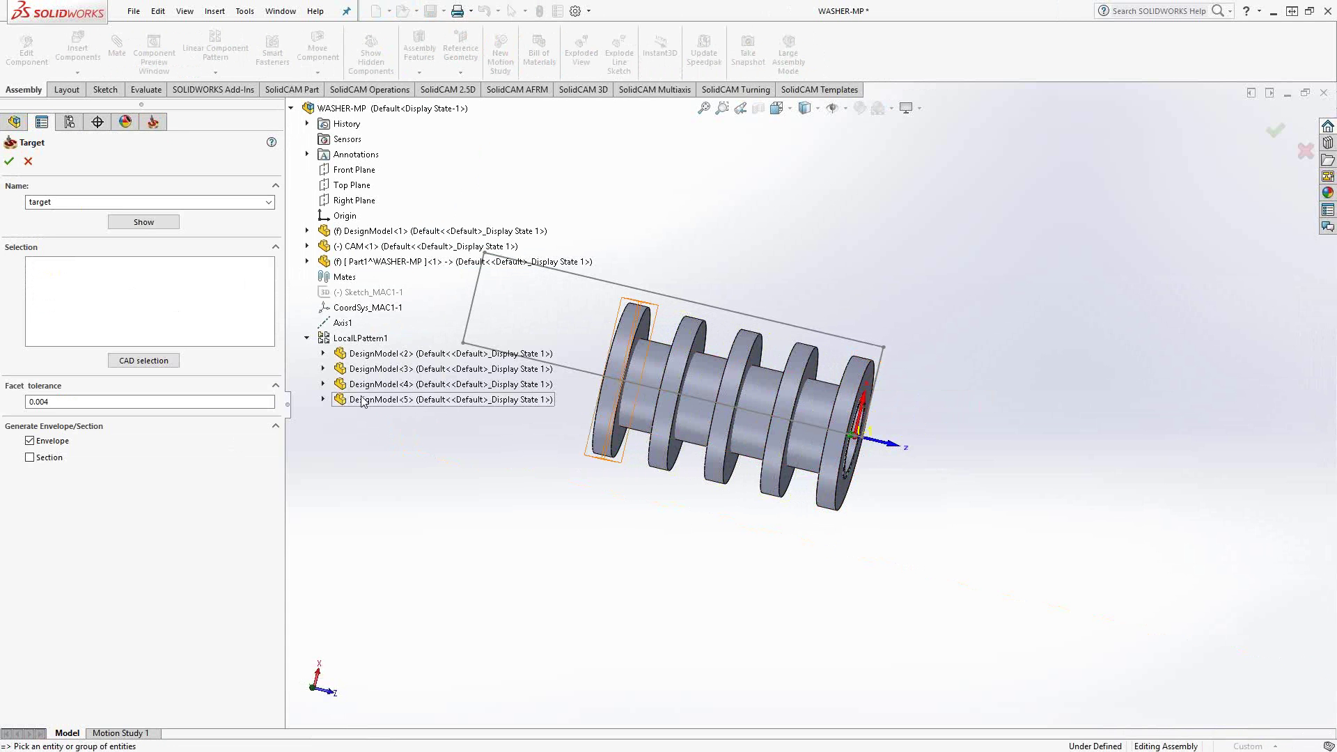
left_click(291, 108)
Add all five washers to the target, preview it, and confirm.
left_click(855, 390)
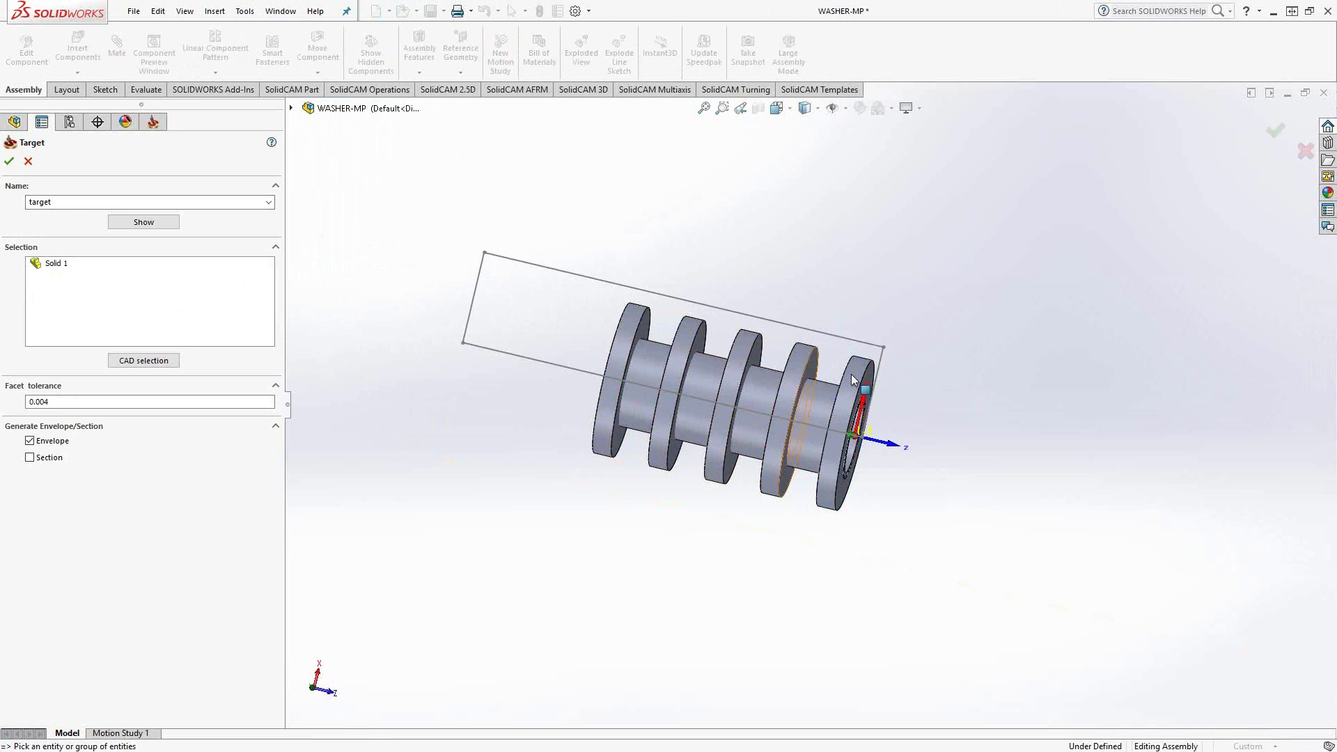
left_click(802, 358)
left_click(744, 346)
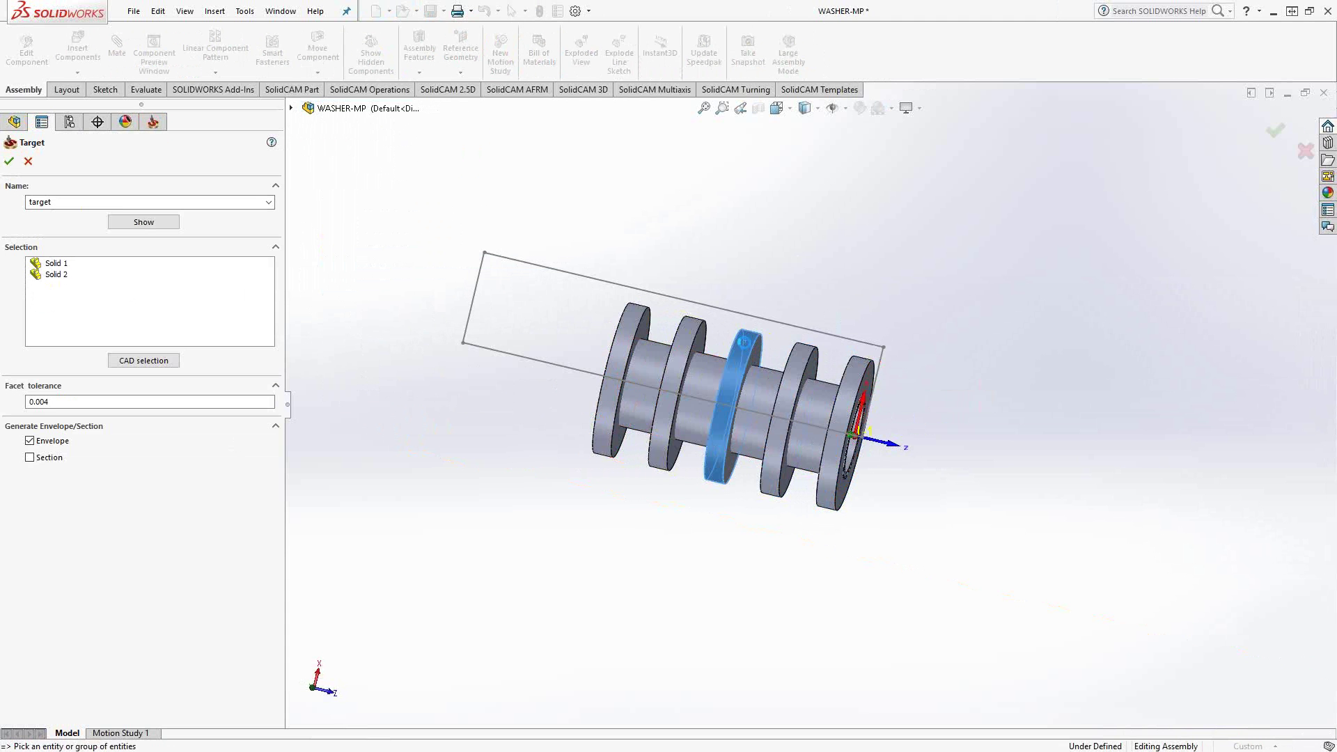
left_click(689, 327)
left_click(632, 320)
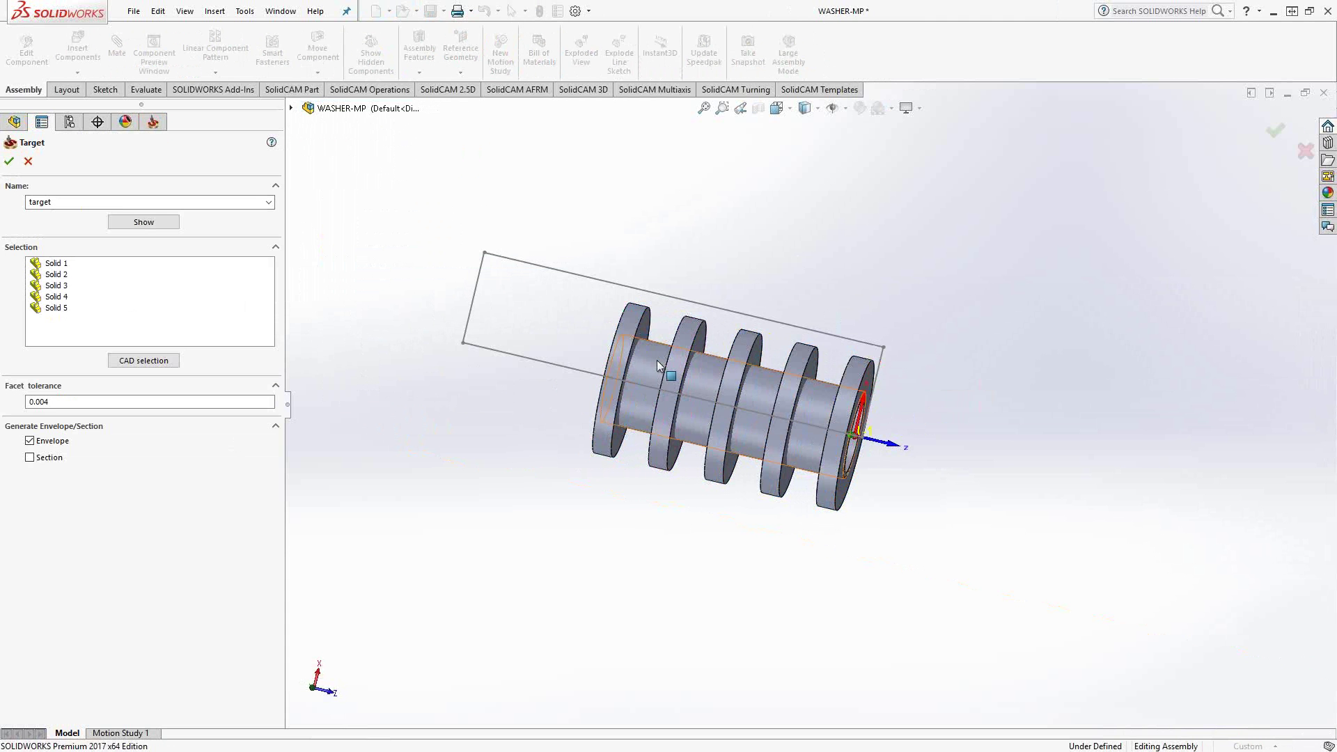
left_click(143, 221)
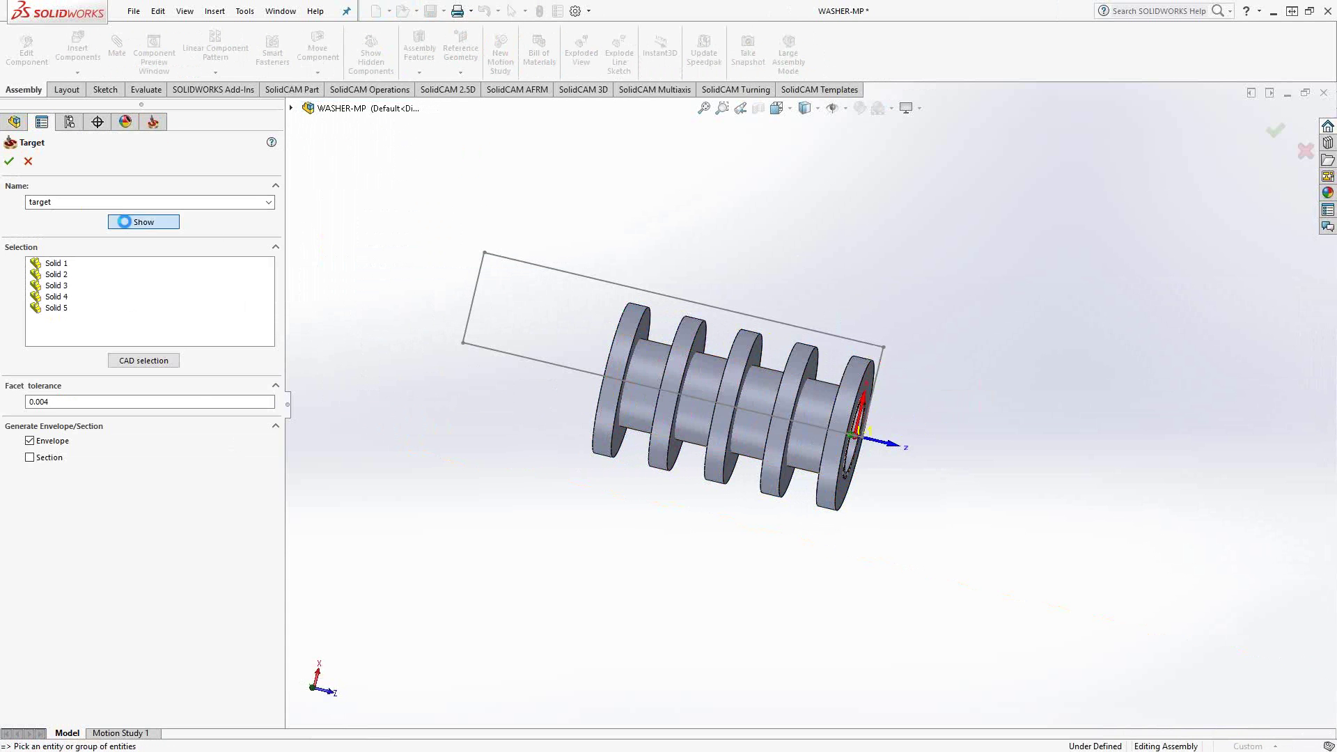
left_click(421, 144)
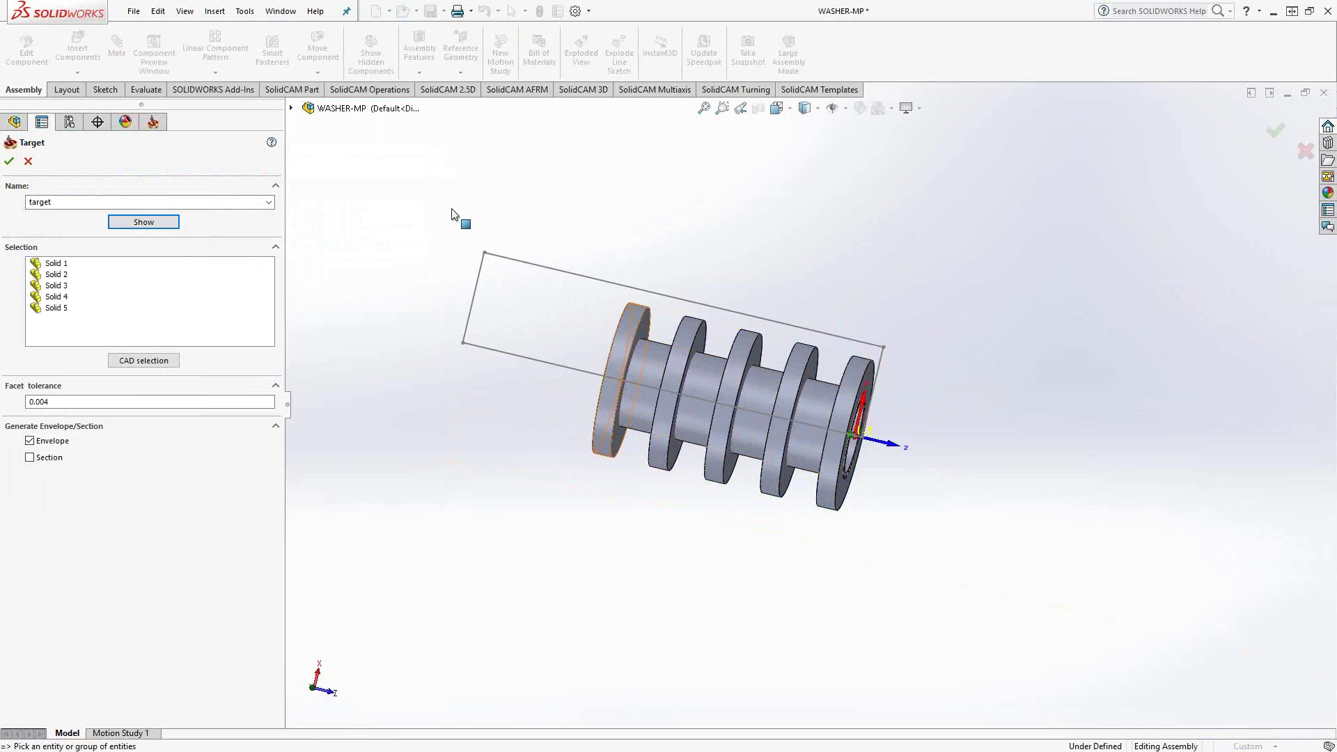
left_click(132, 221)
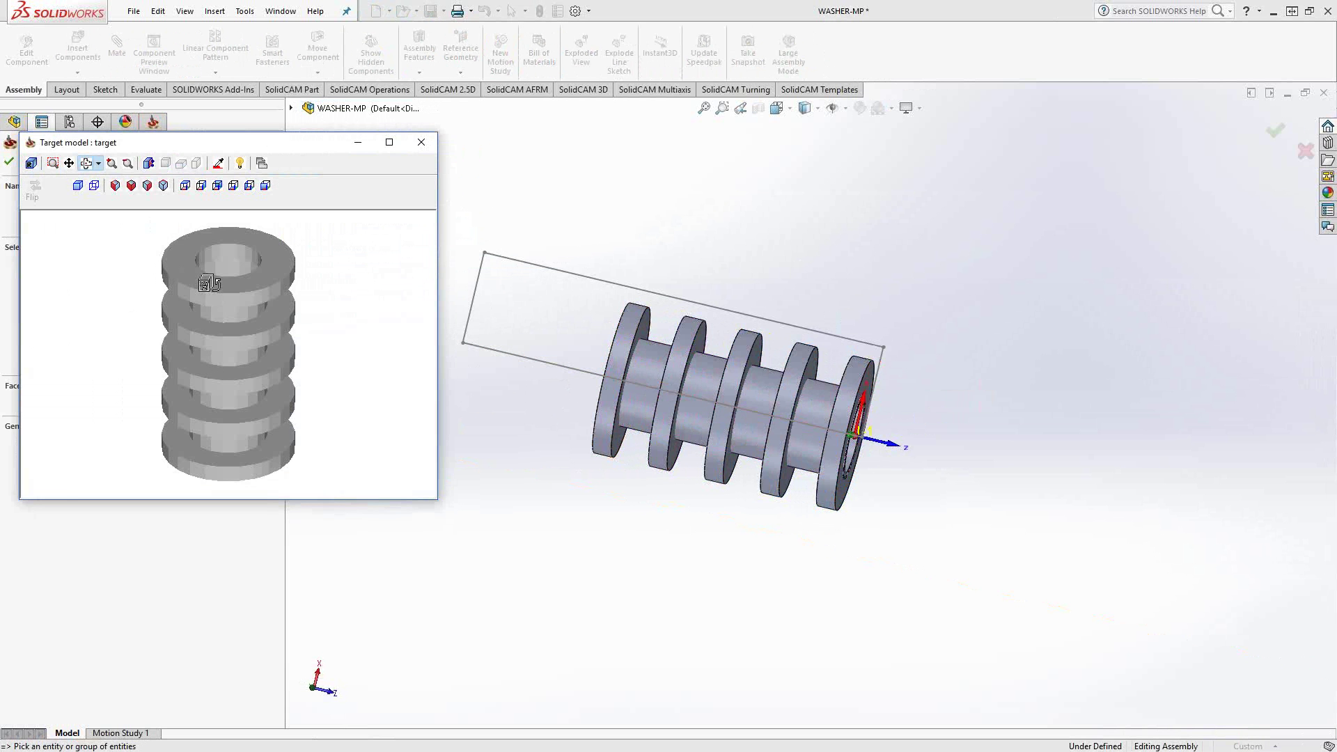
mouse_move(227, 334)
left_mouse_down()
mouse_move(218, 301)
mouse_move(230, 290)
mouse_move(230, 335)
left_mouse_up()
left_click(421, 143)
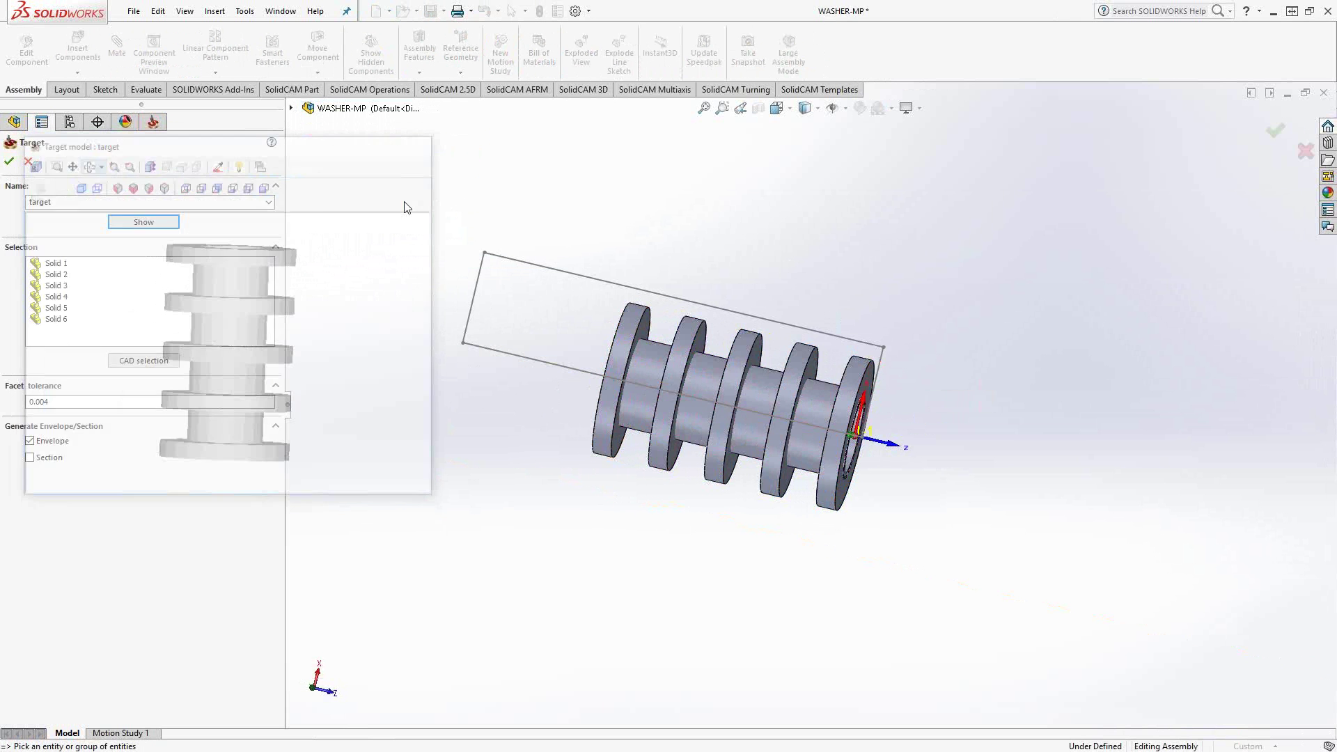
key("Return")
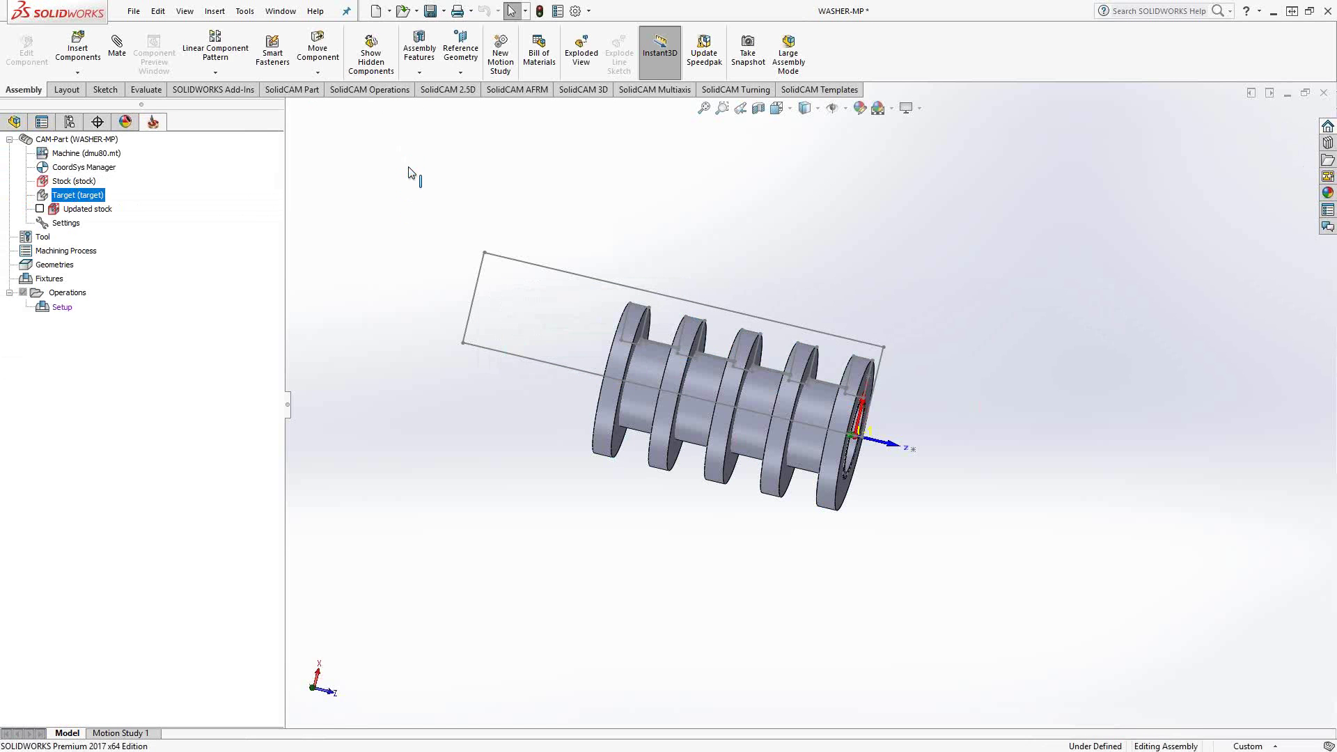
Inspect the washer model, then close the WASHER-MP CAM-Part.
scroll(808, 418, "down", 10)
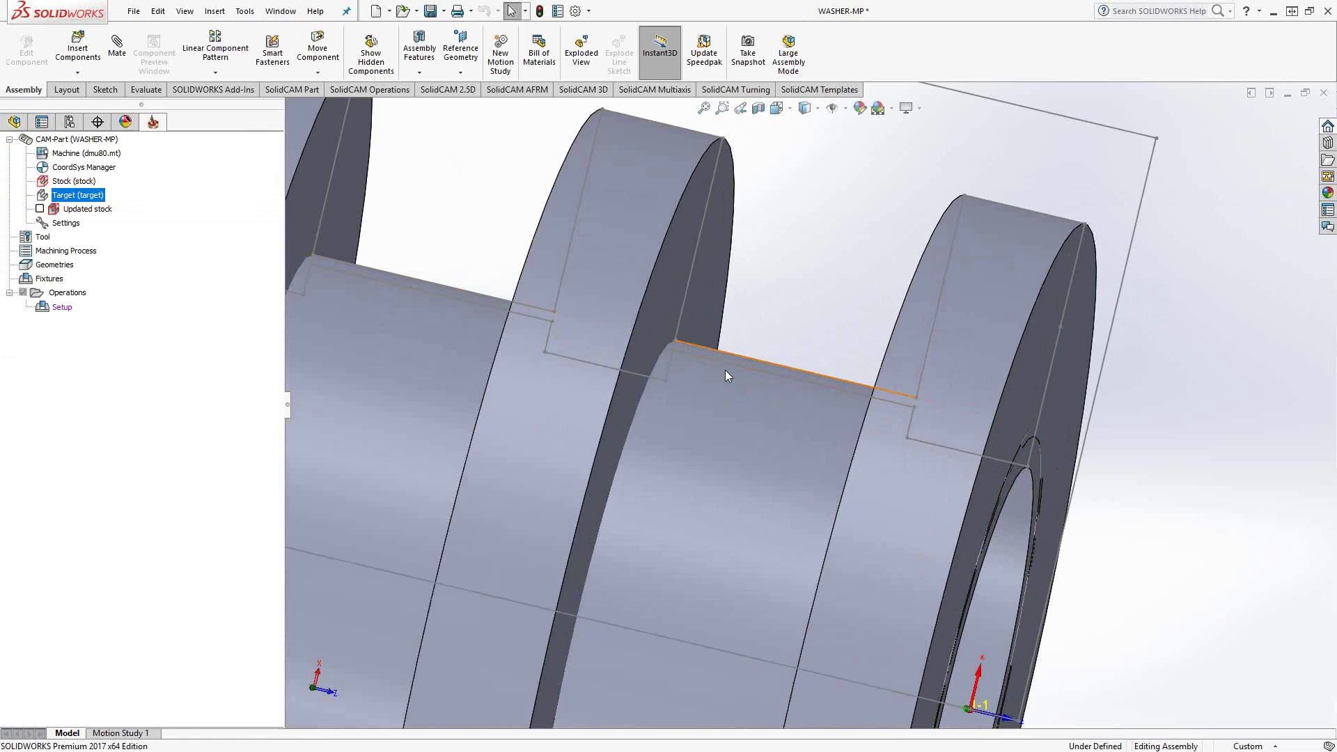
scroll(799, 411, "up", 5)
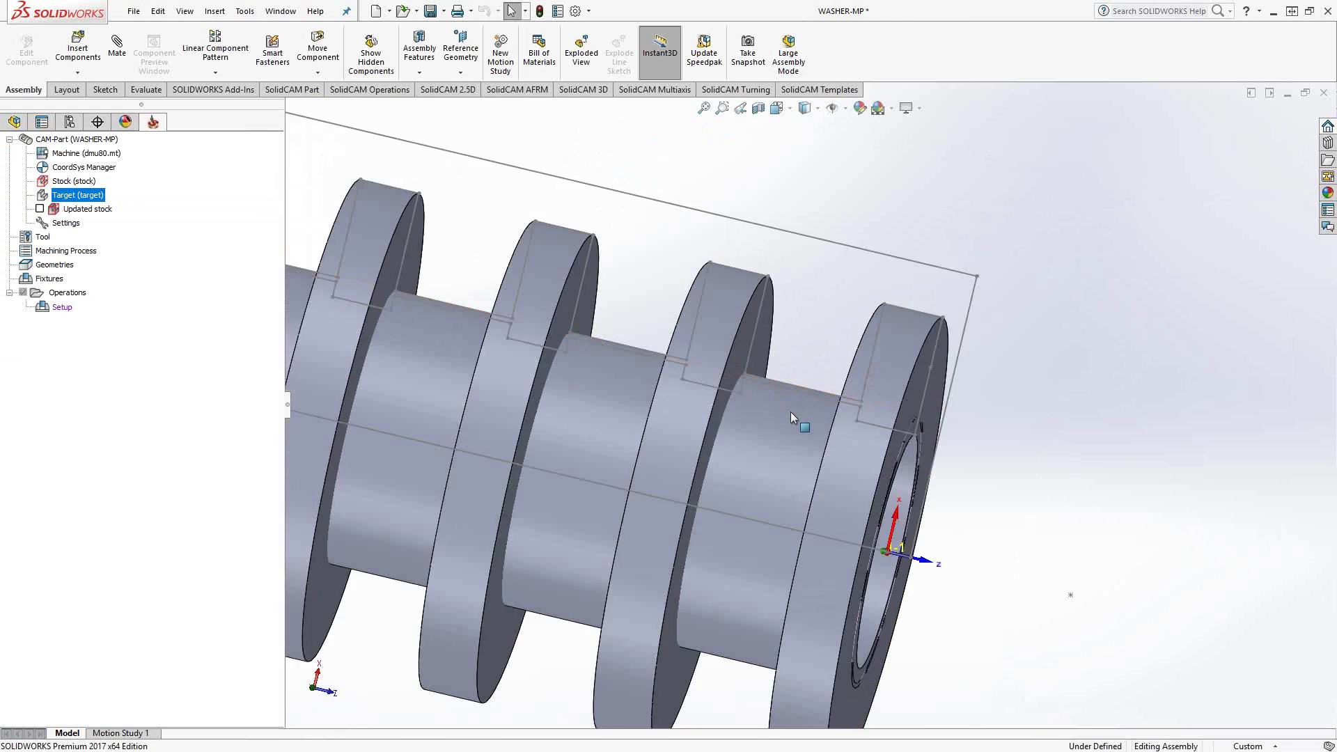
middle_click_drag(791, 412, 417, 325)
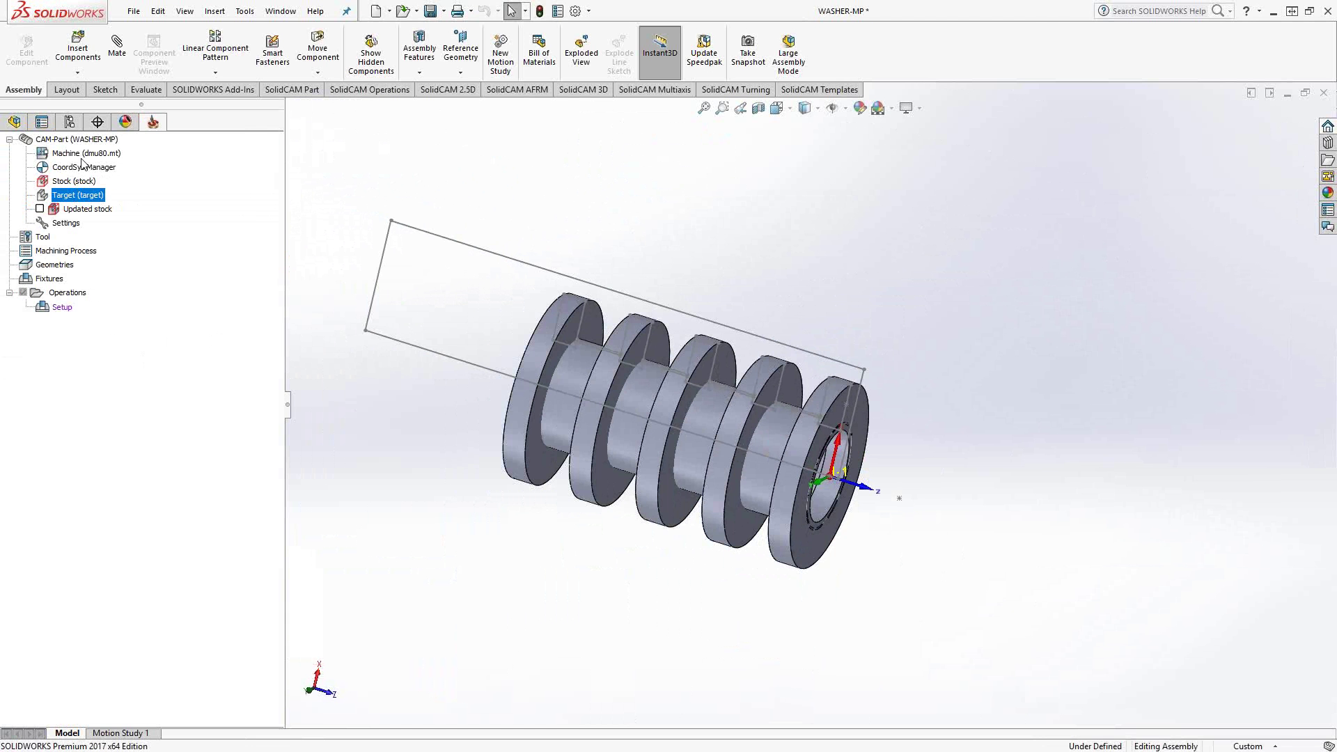
right_click(62, 142)
left_click(103, 210)
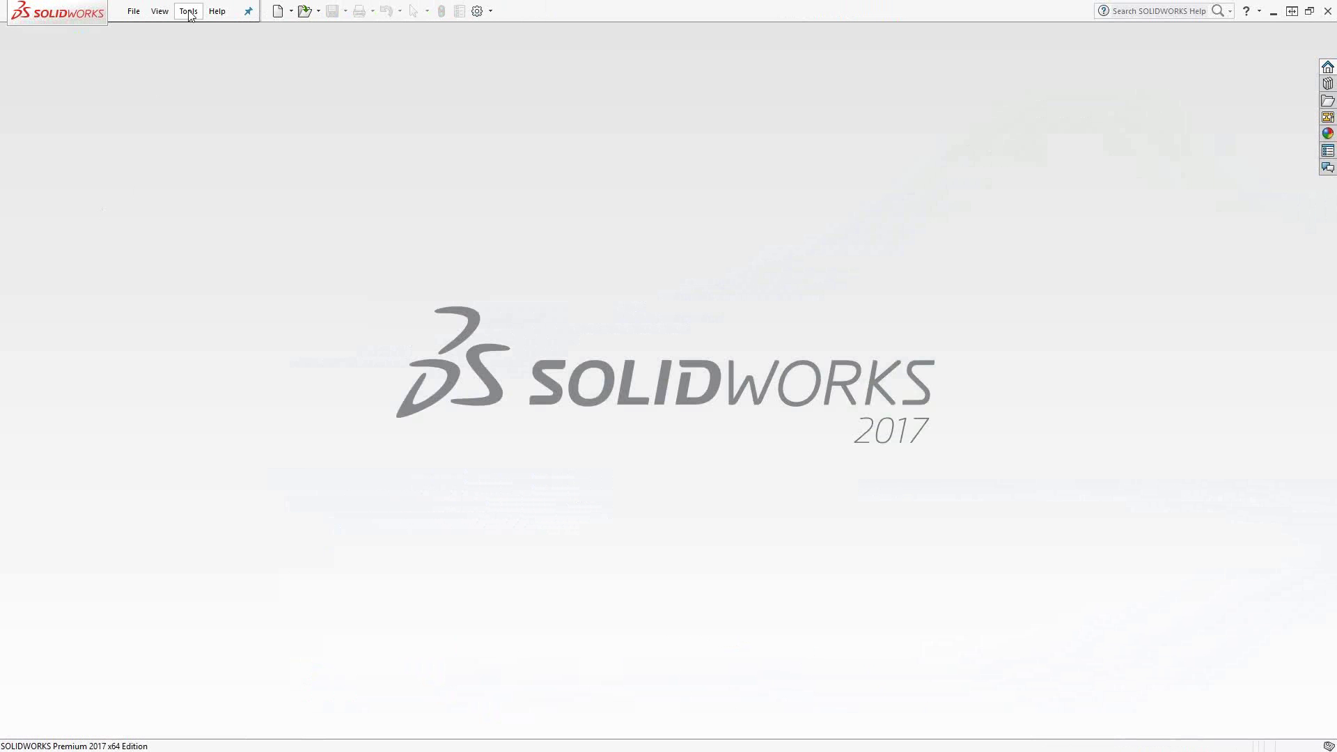
Reopen WASHER.prz from SolidCAM's Recent CAM-Parts list.
left_click(189, 14)
mouse_move(208, 73)
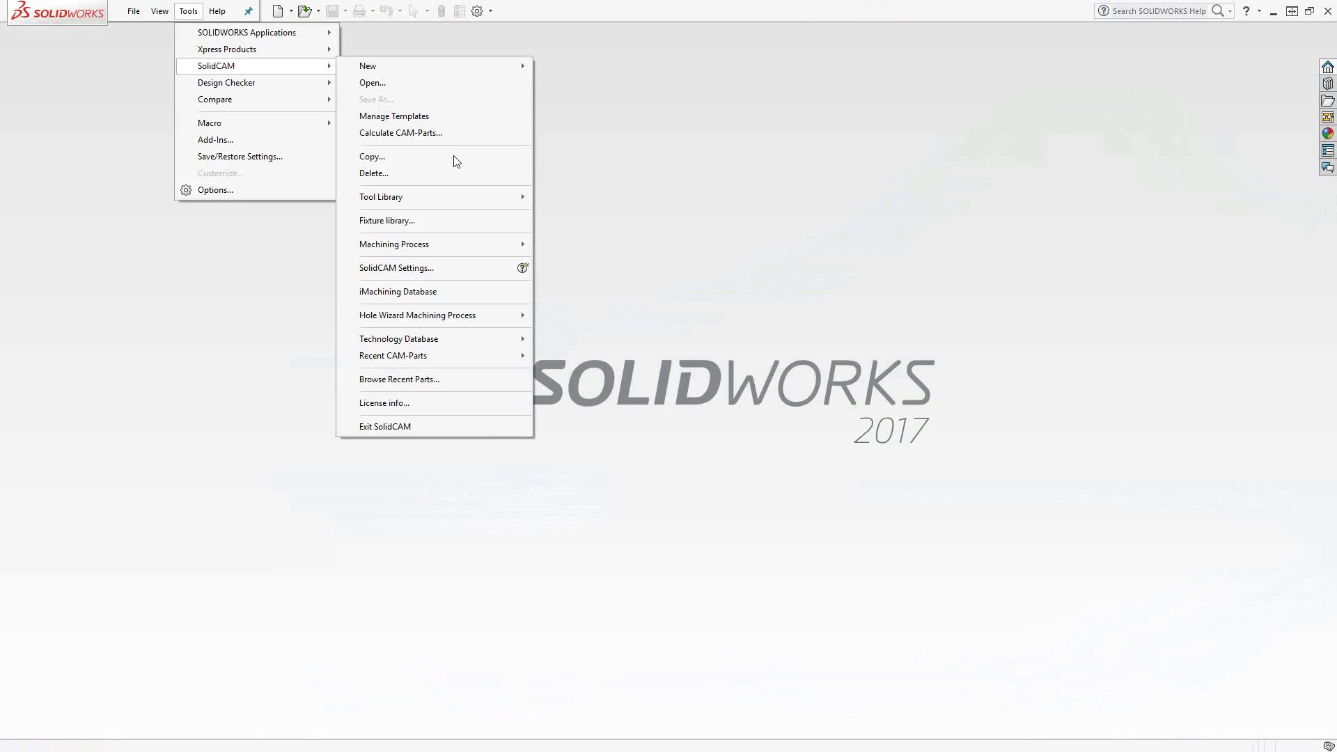
mouse_move(488, 356)
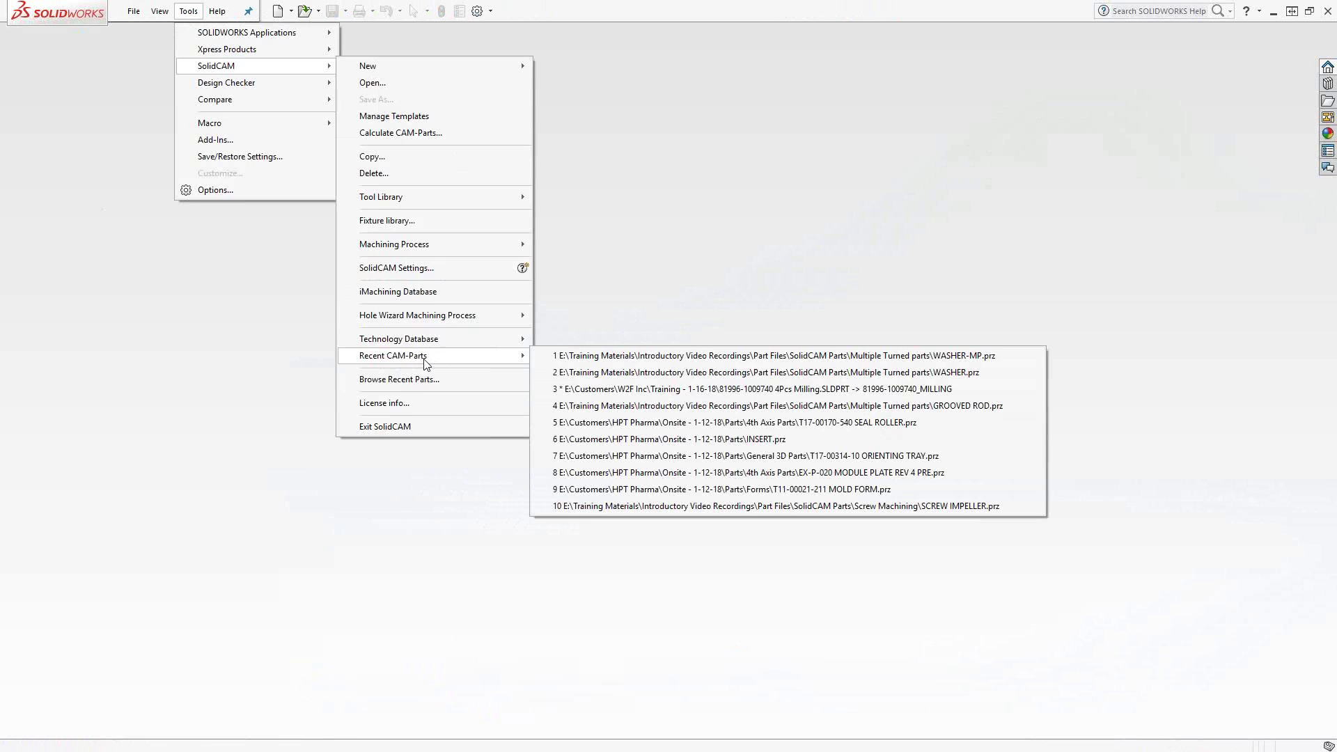
left_click(810, 373)
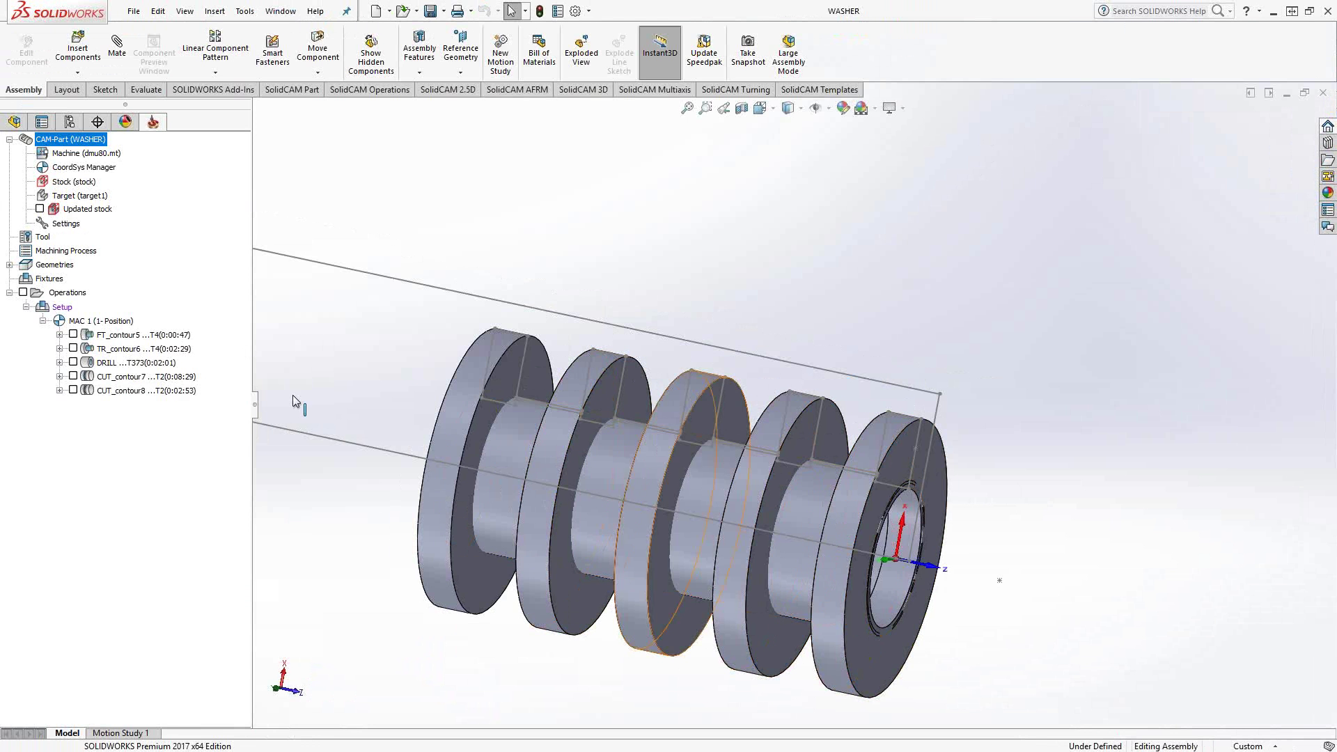
scroll(798, 409, "up", 3)
scroll(797, 404, "down", 2)
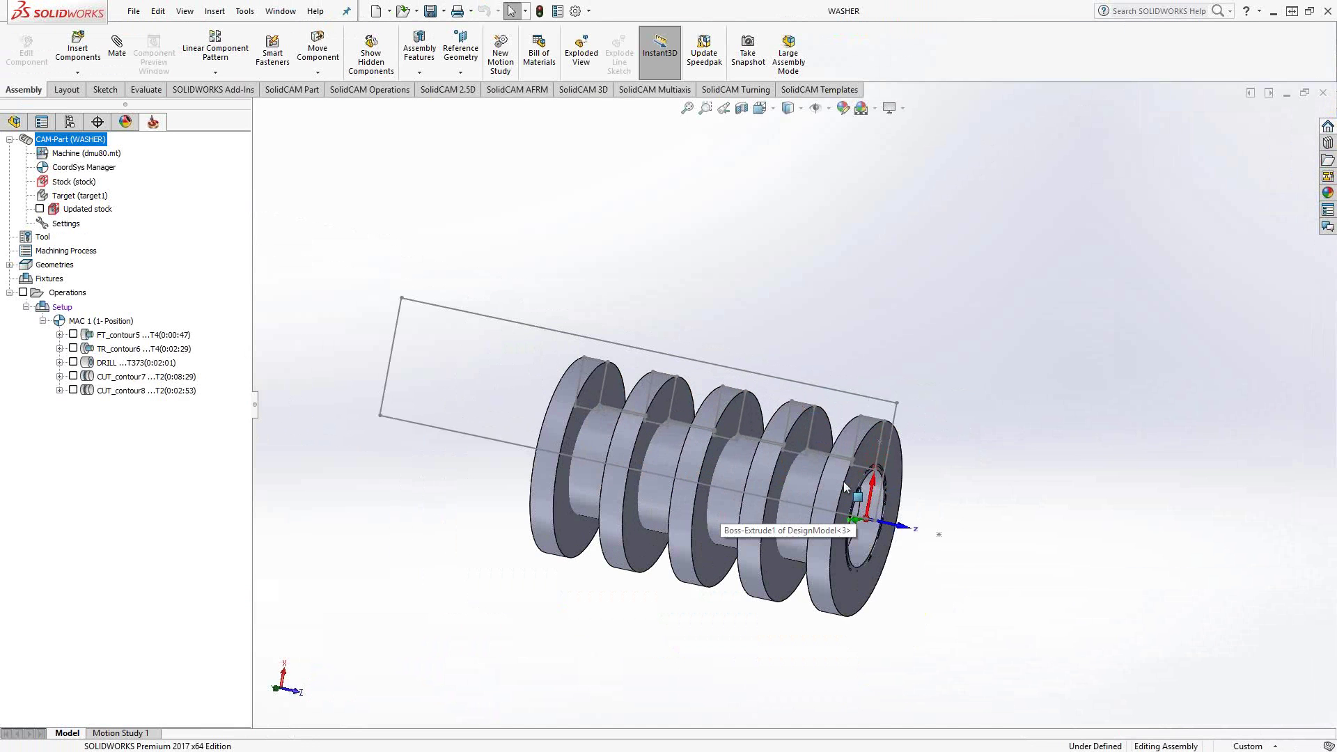
left_click(73, 334)
scroll(858, 469, "down", 6)
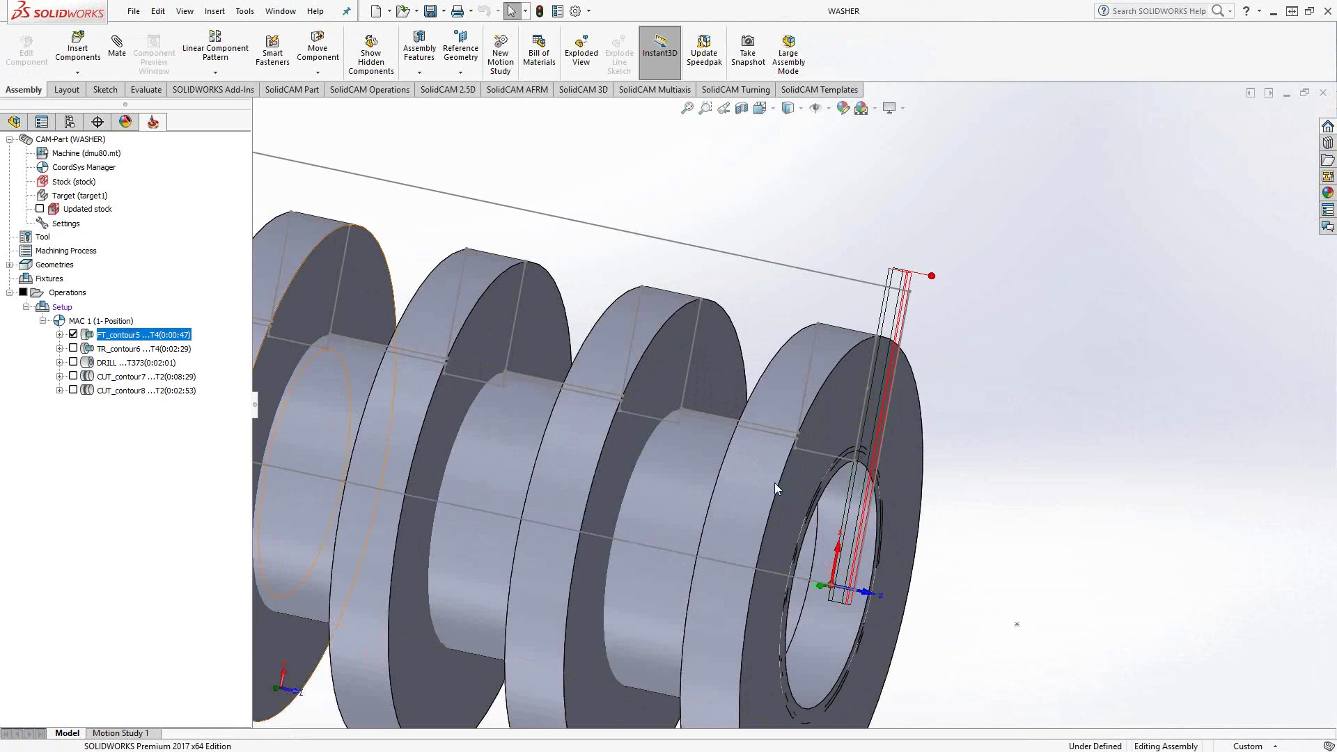
left_click(74, 335)
left_click(73, 348)
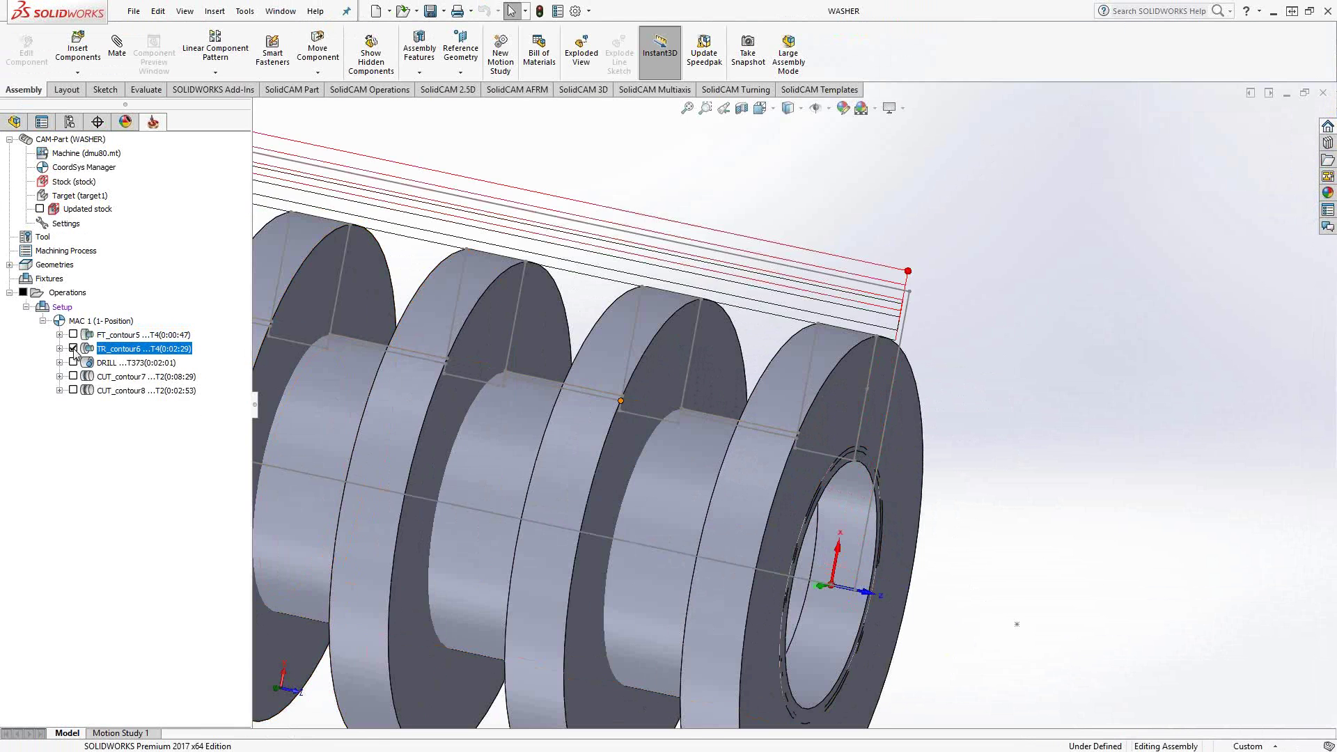
scroll(625, 416, "up", 5)
middle_click_drag(624, 415, 659, 410)
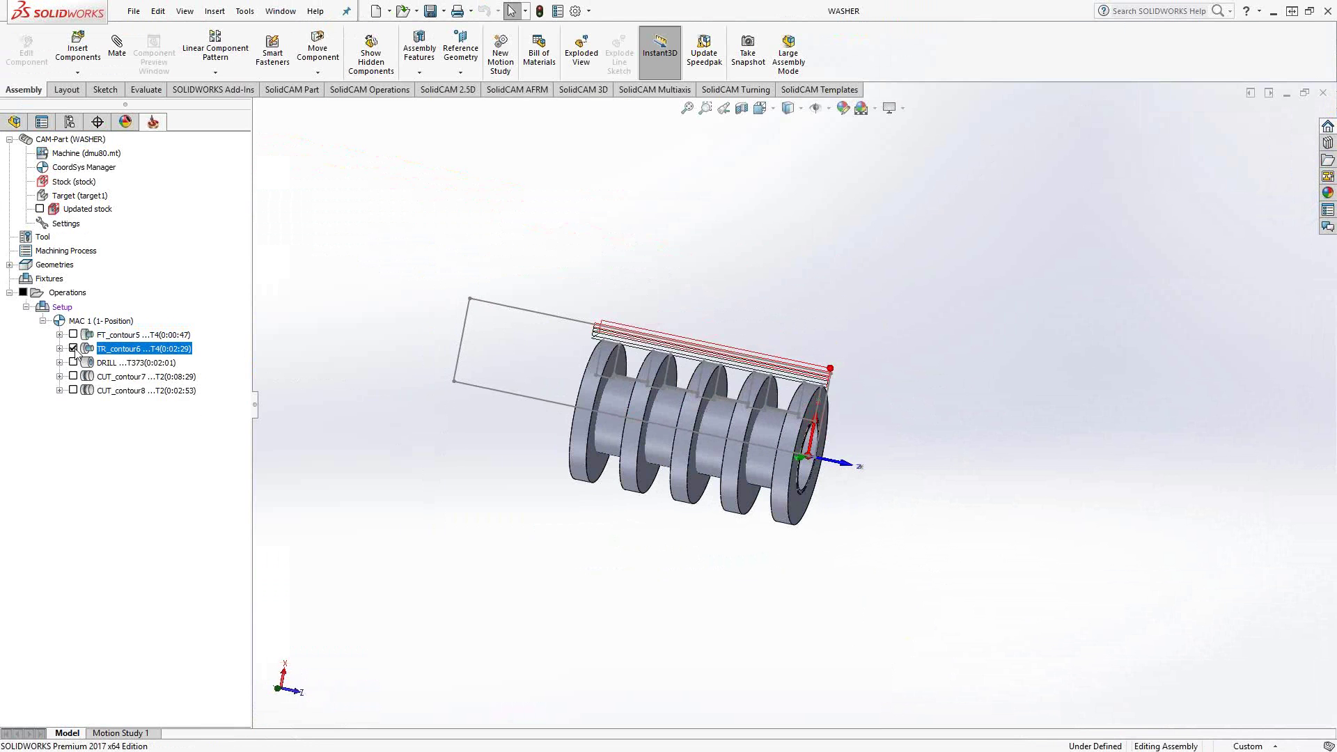
left_click(73, 348)
left_click(73, 362)
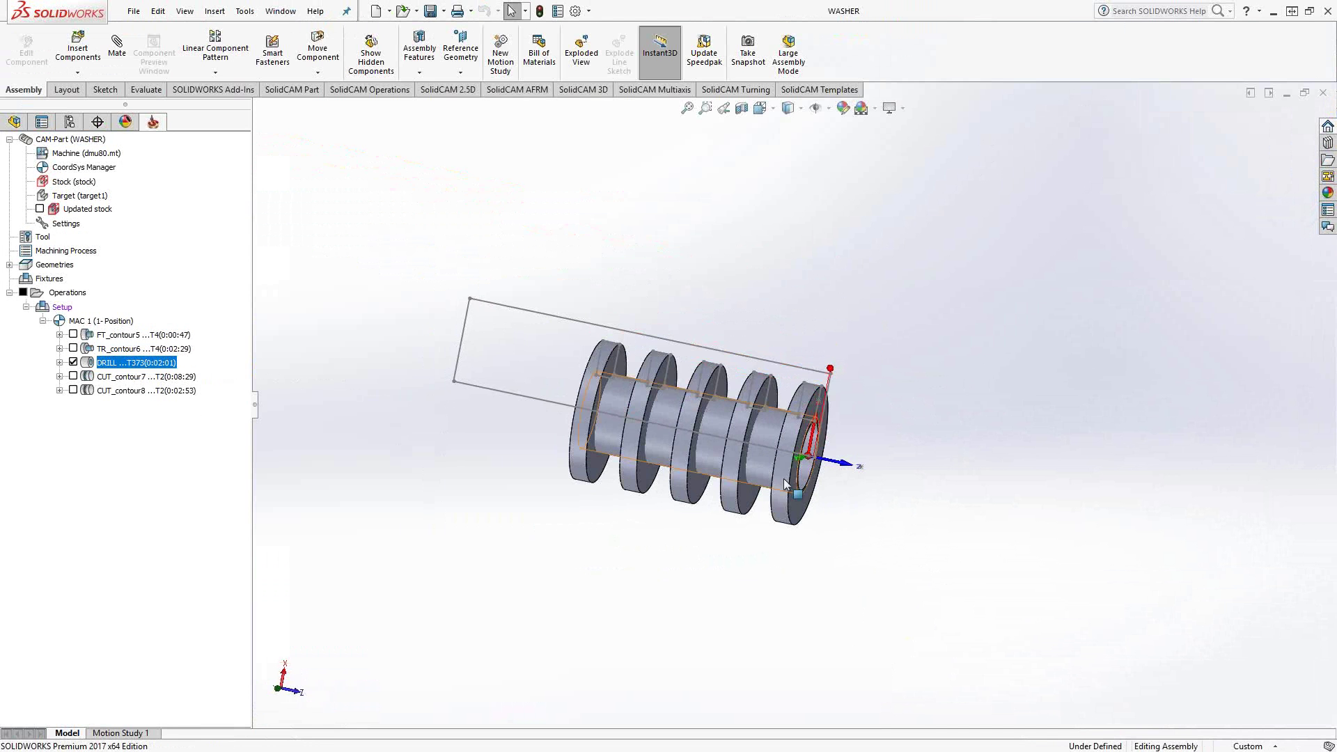
middle_click_drag(650, 454, 764, 467)
scroll(752, 436, "down", 5)
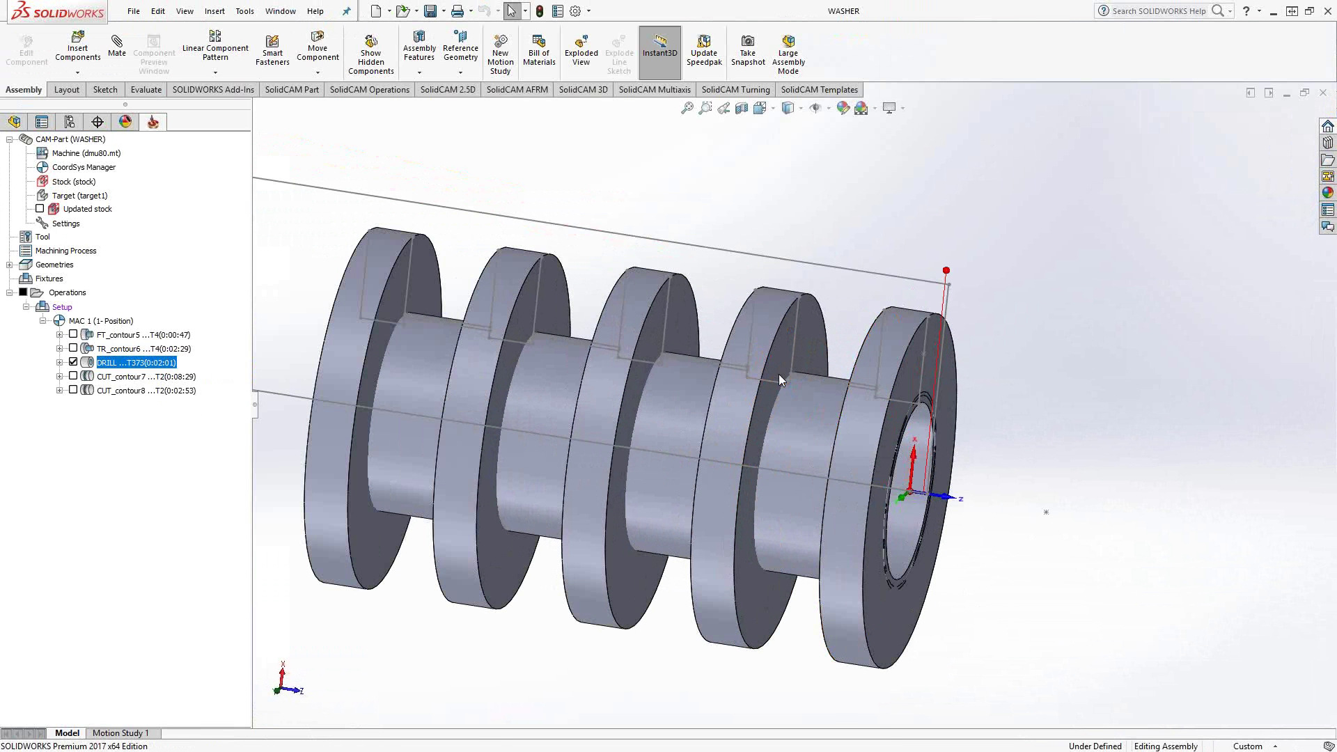
left_click(73, 362)
left_click(105, 377)
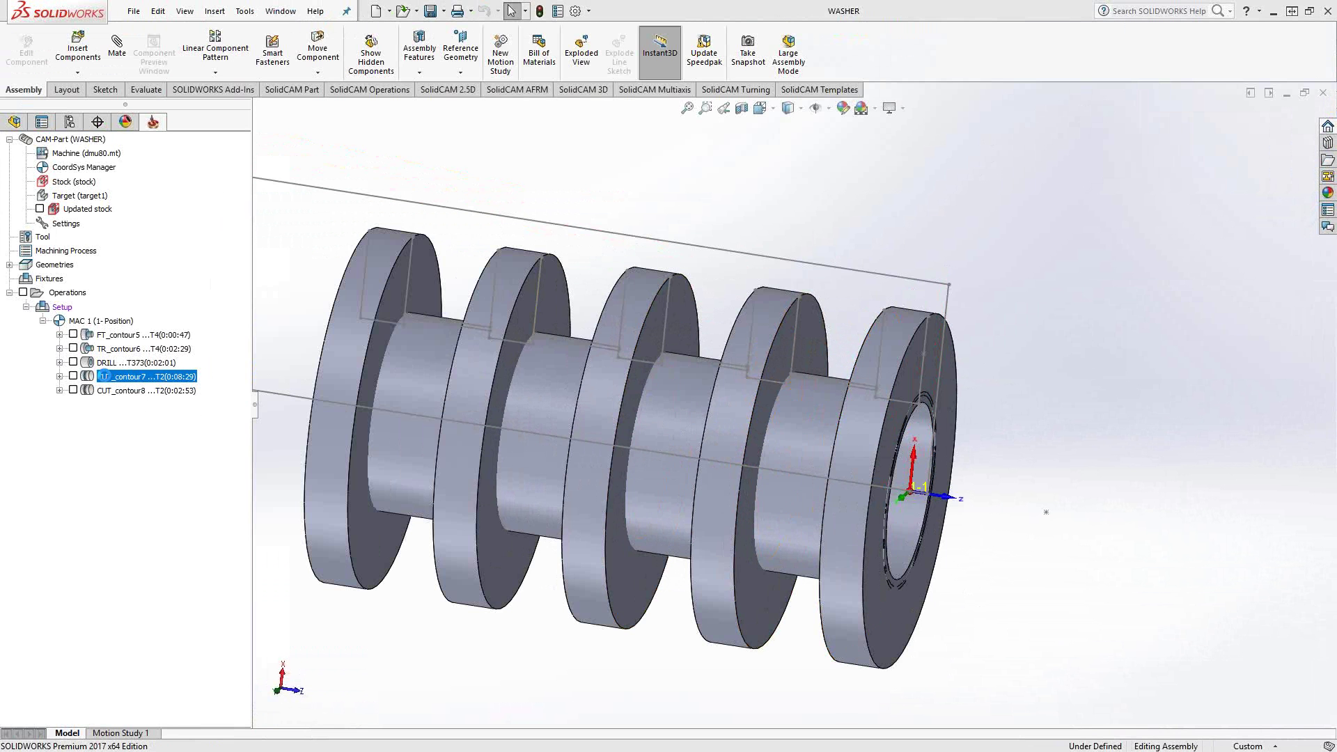
double_click(106, 377)
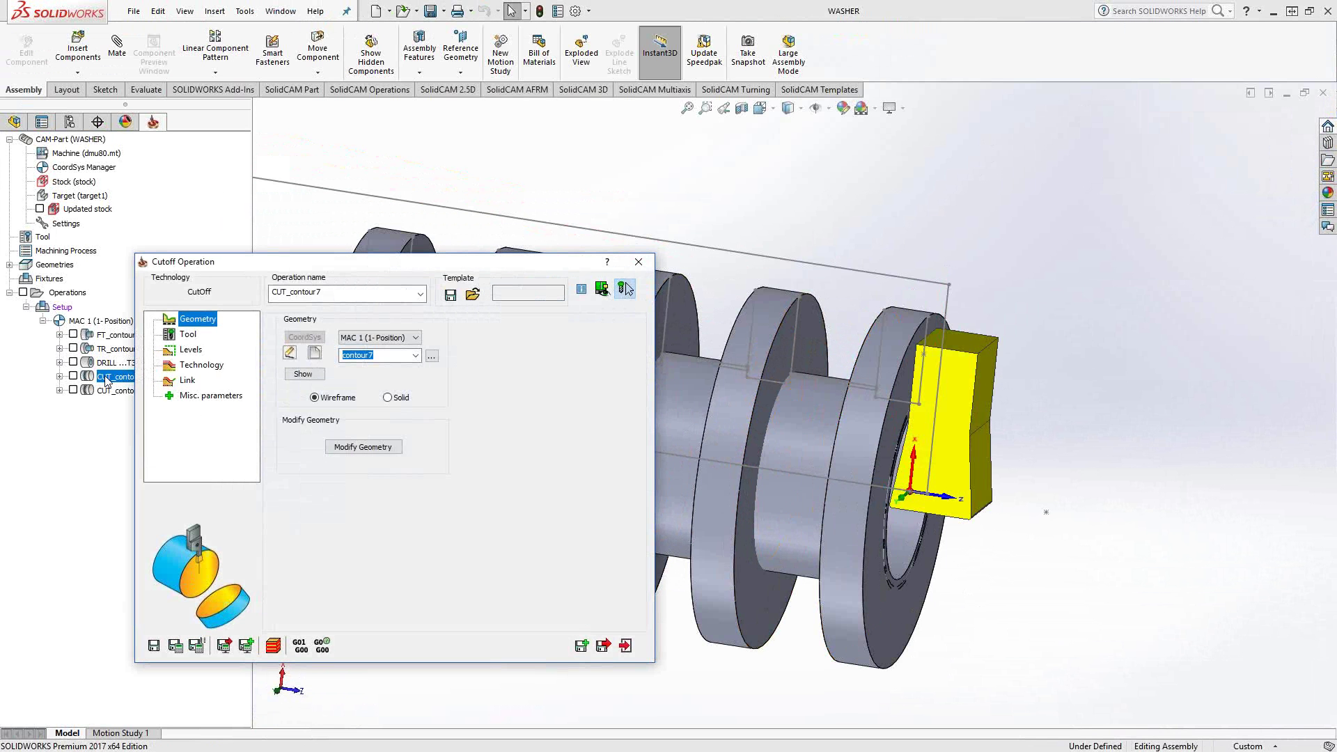
left_click(303, 375)
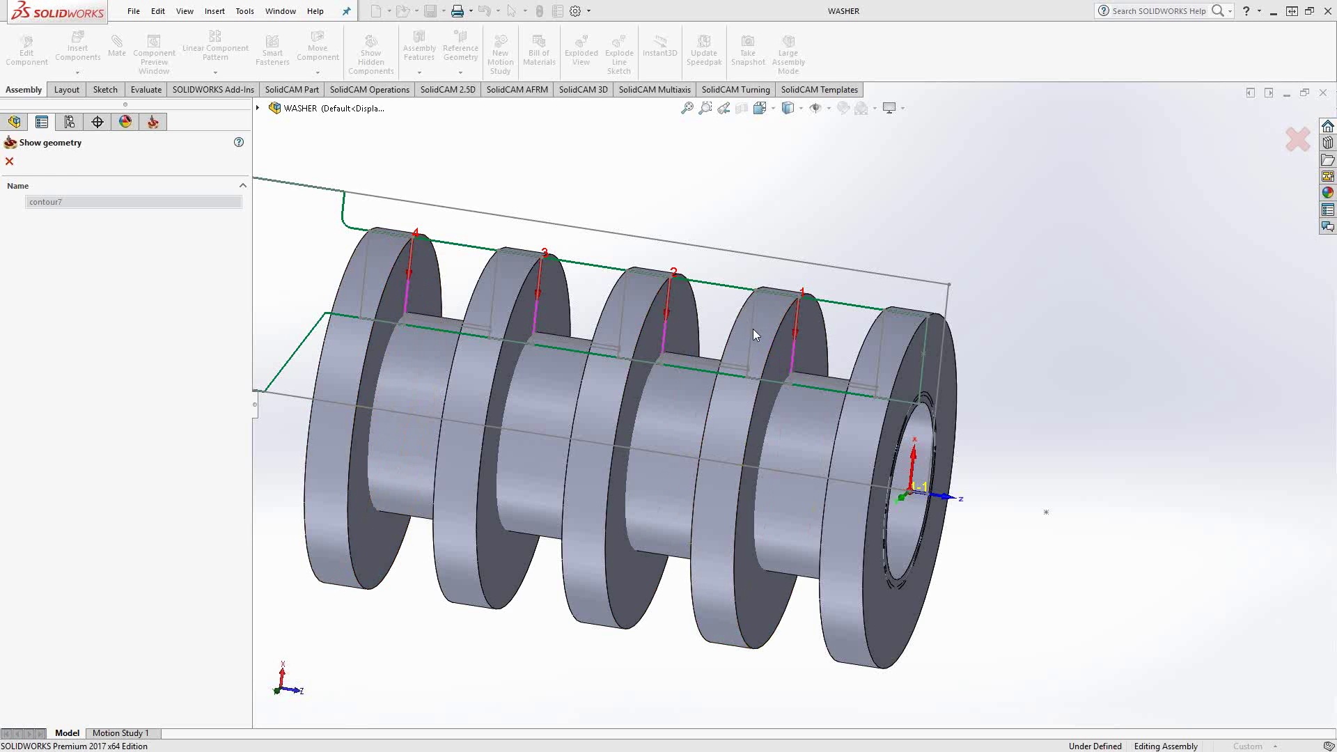
left_click(11, 163)
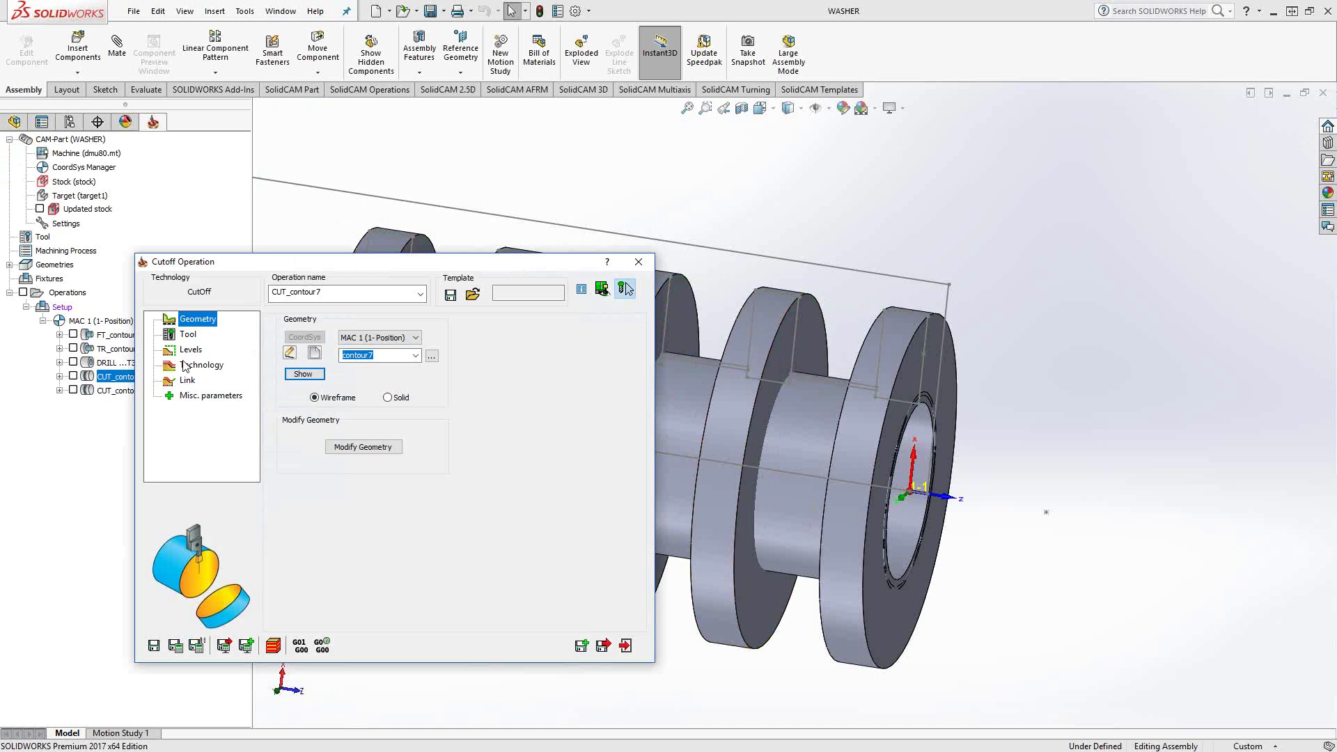
left_click(187, 367)
left_click(571, 362)
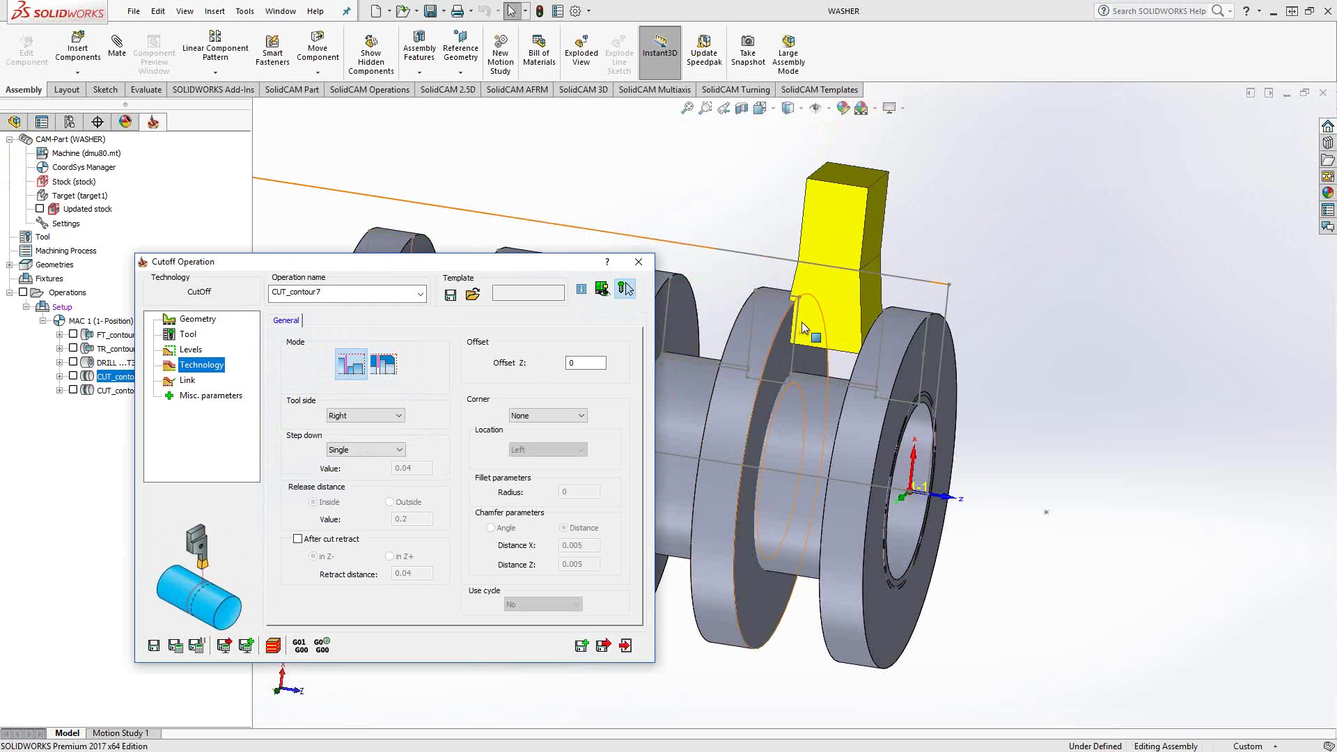
left_click(639, 262)
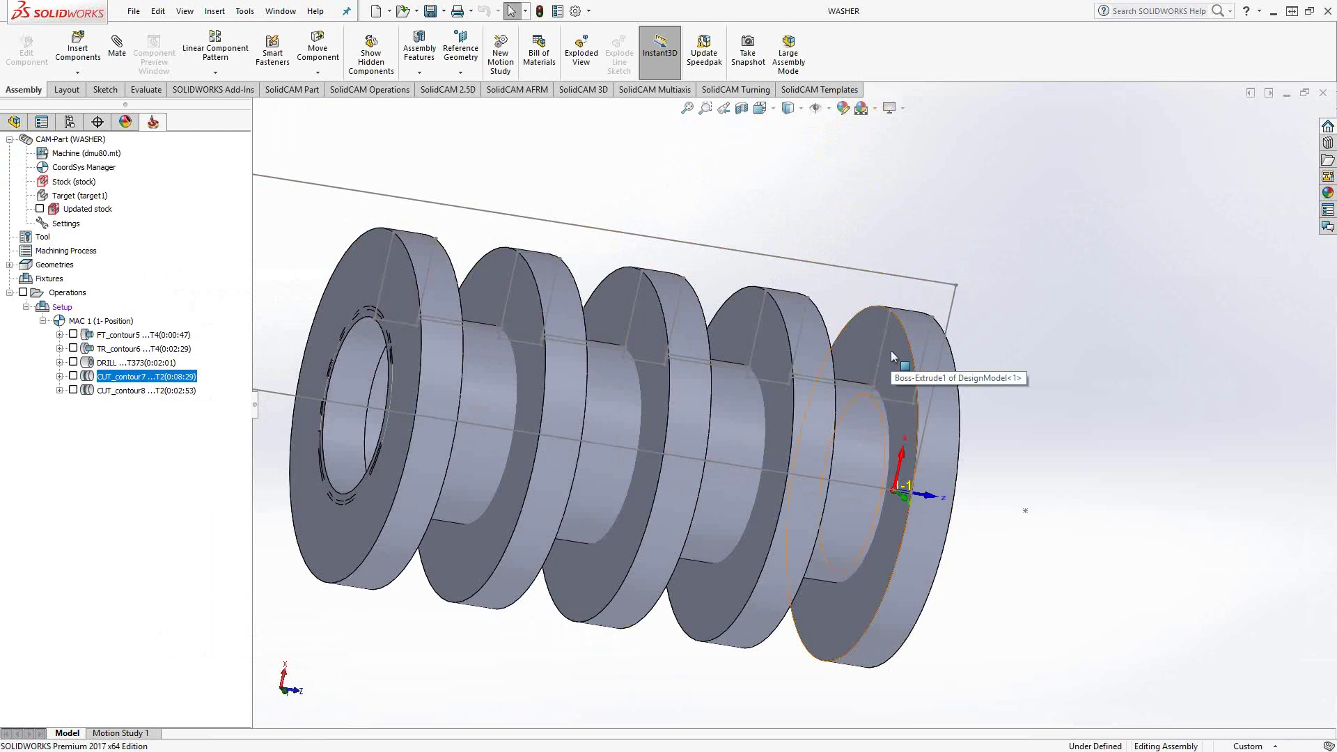
Preview the CUT_contour8 part-off toolpath on the washer stack, then bring up the Operations menu.
middle_click_drag(884, 353, 788, 353)
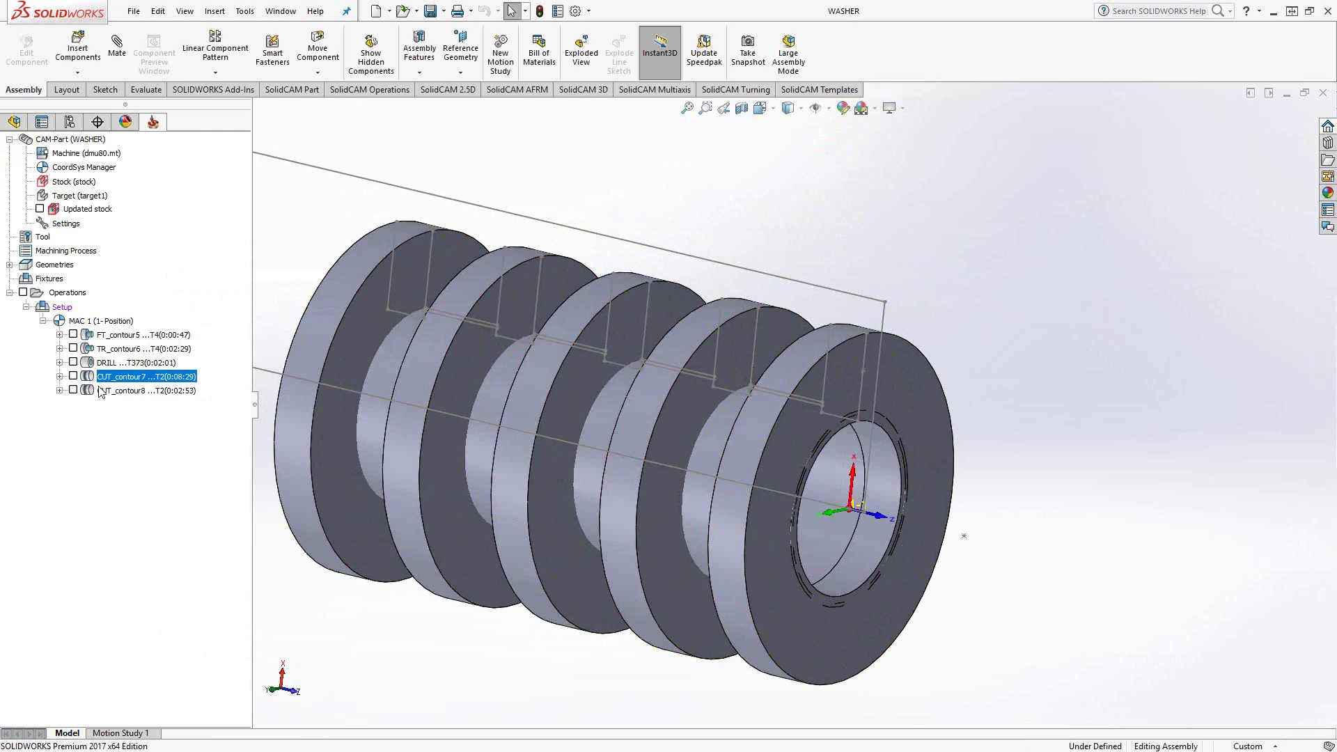
scroll(601, 424, "up", 3)
middle_click_drag(552, 391, 283, 398)
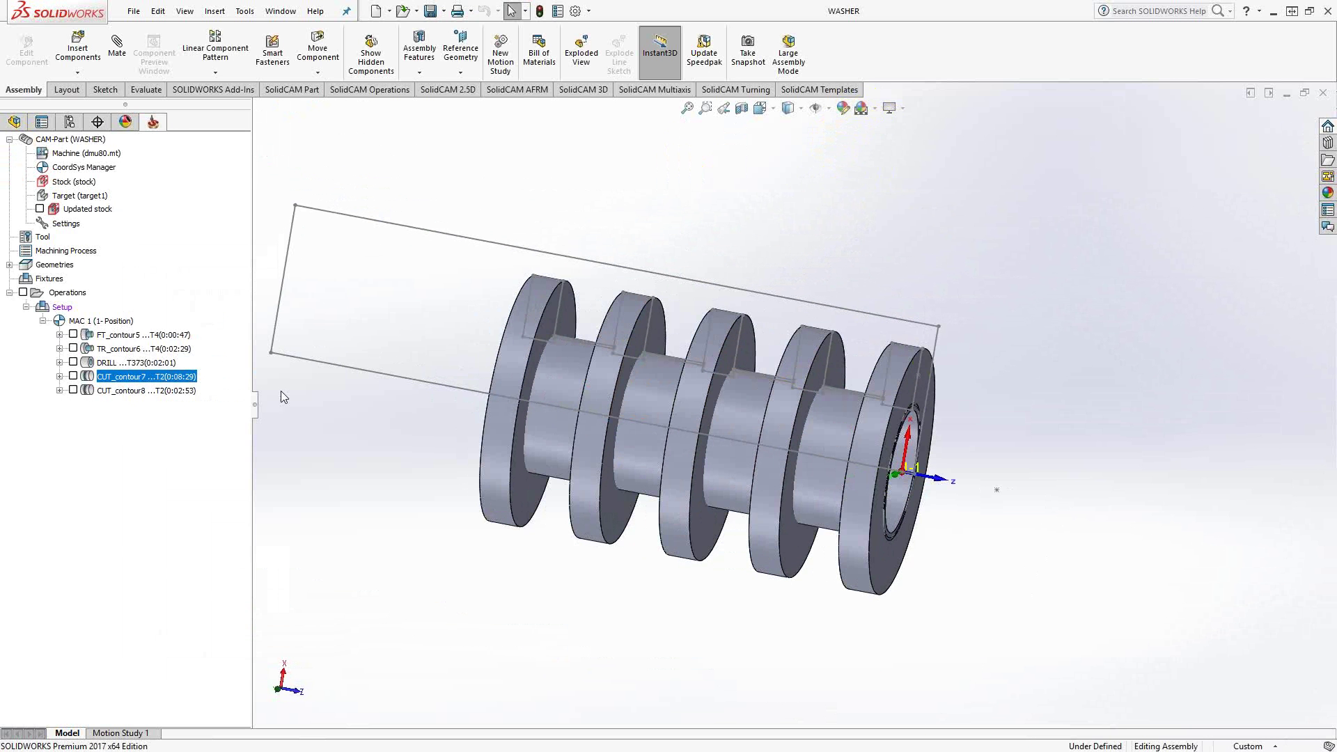
left_click(74, 391)
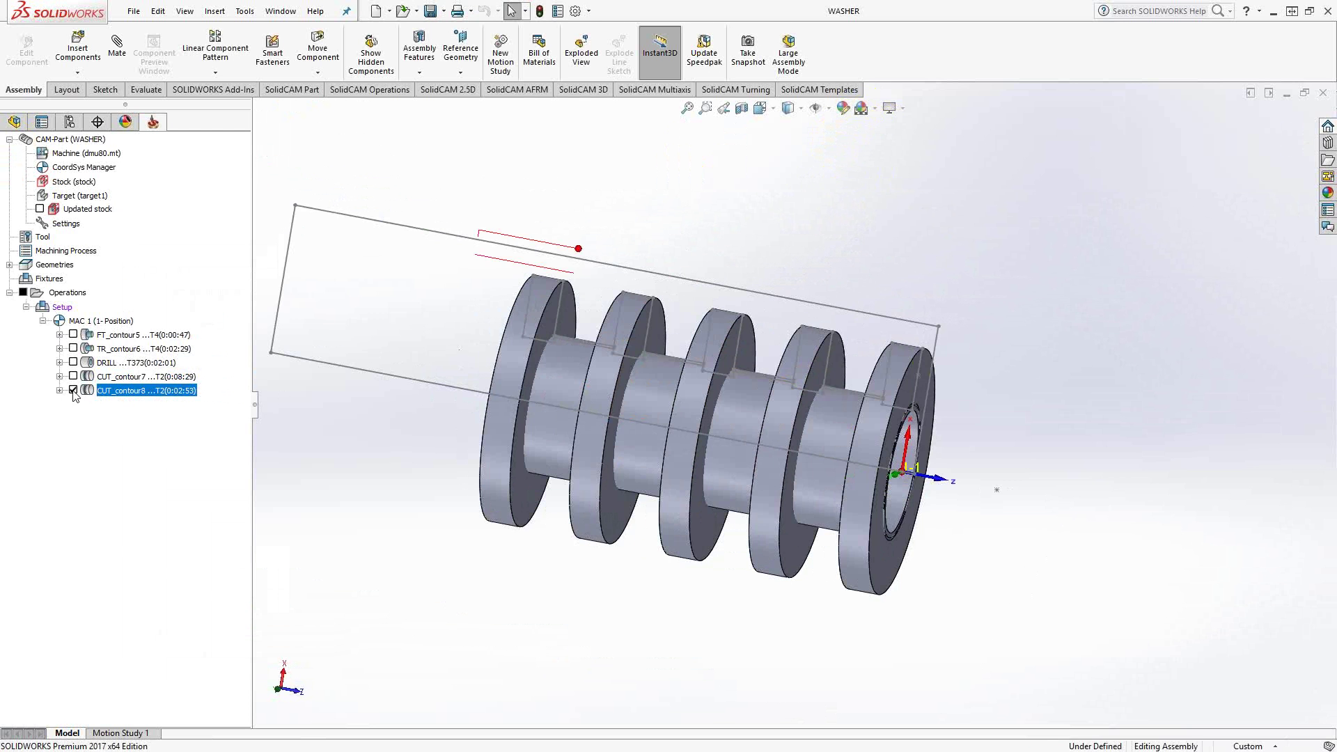
middle_click_drag(453, 357, 512, 360)
scroll(512, 359, "down", 1)
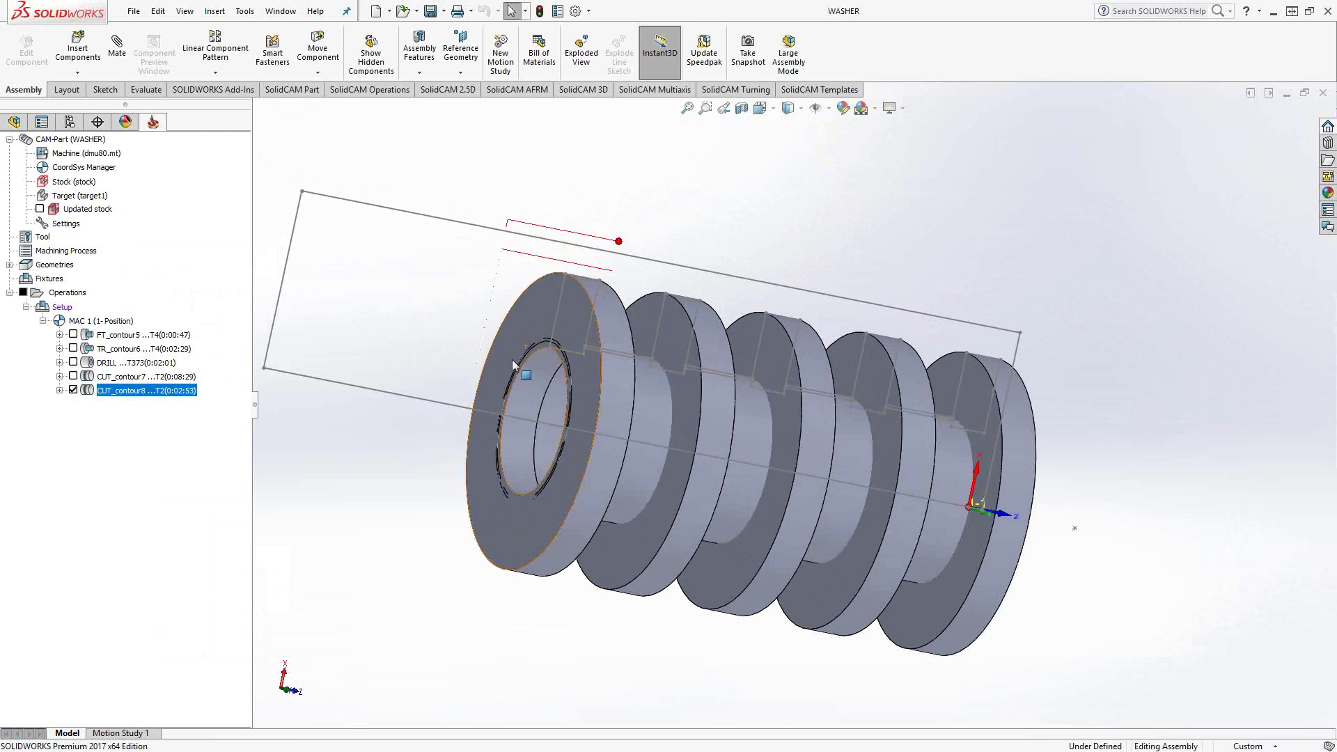
scroll(637, 278, "down", 4)
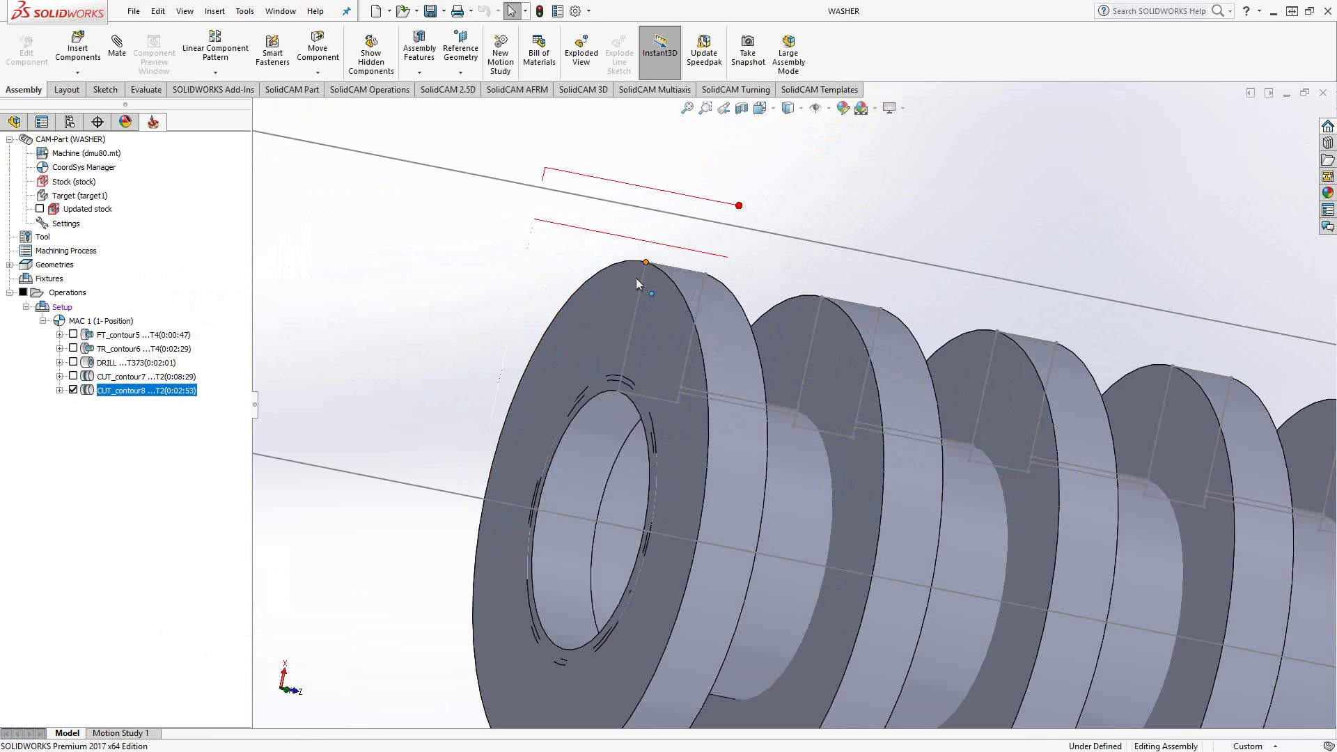
left_click(74, 391)
right_click(68, 294)
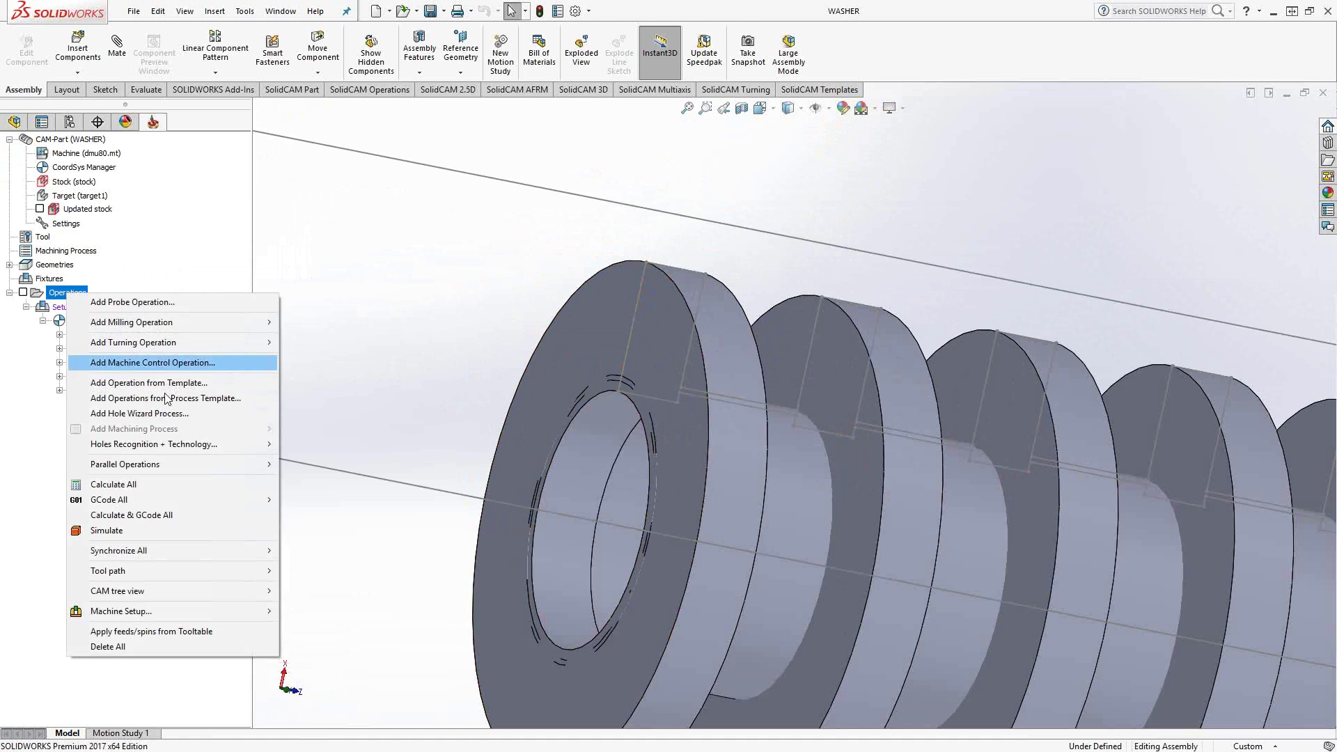
Simulate all operations in the Turning view in Operation step mode at higher speed, then switch to SolidVerify.
left_click(114, 532)
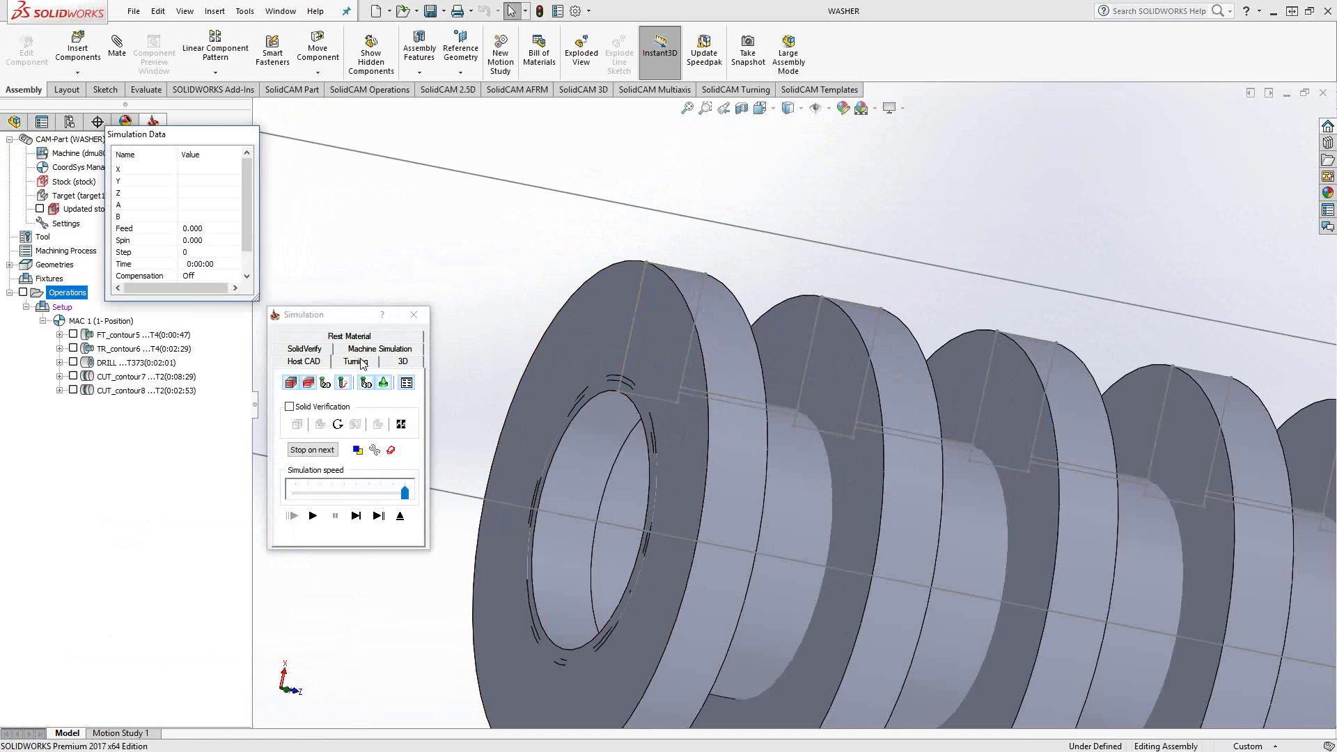
left_click(357, 361)
scroll(1159, 357, "down", 3)
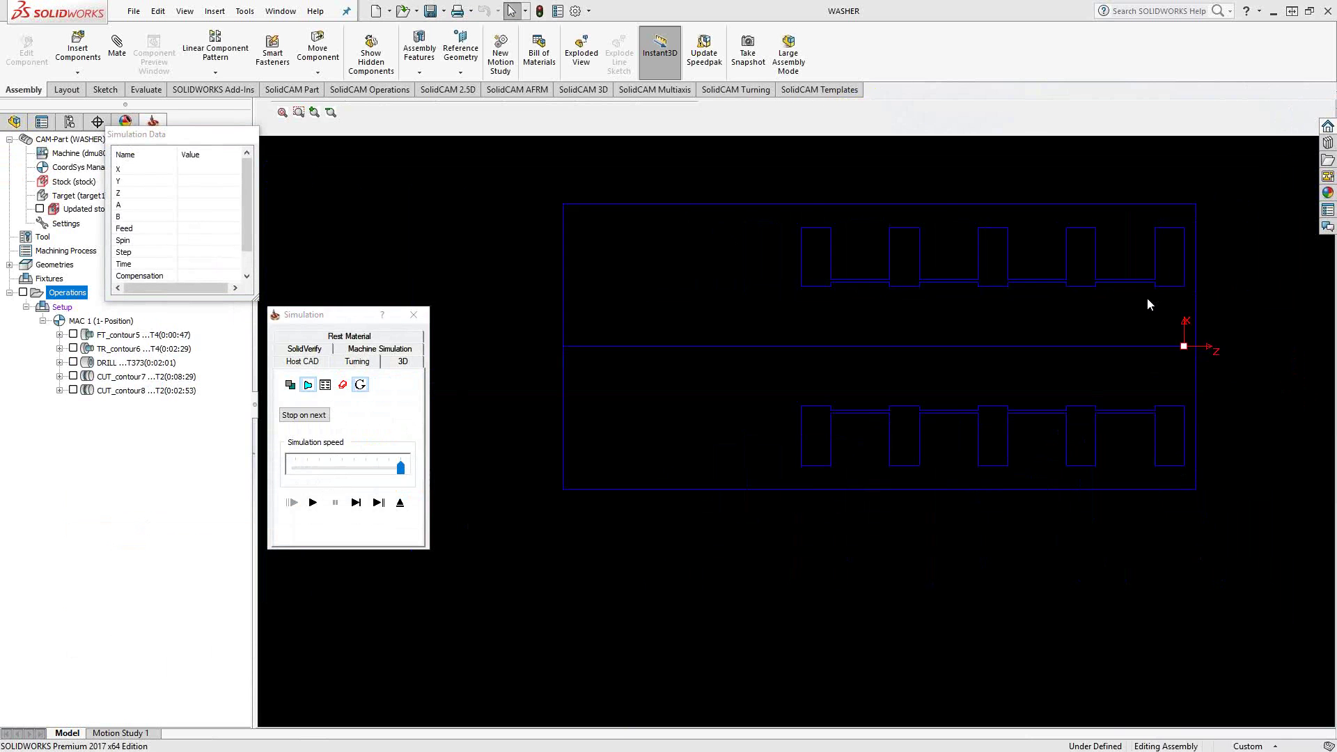
scroll(1177, 300, "up", 3)
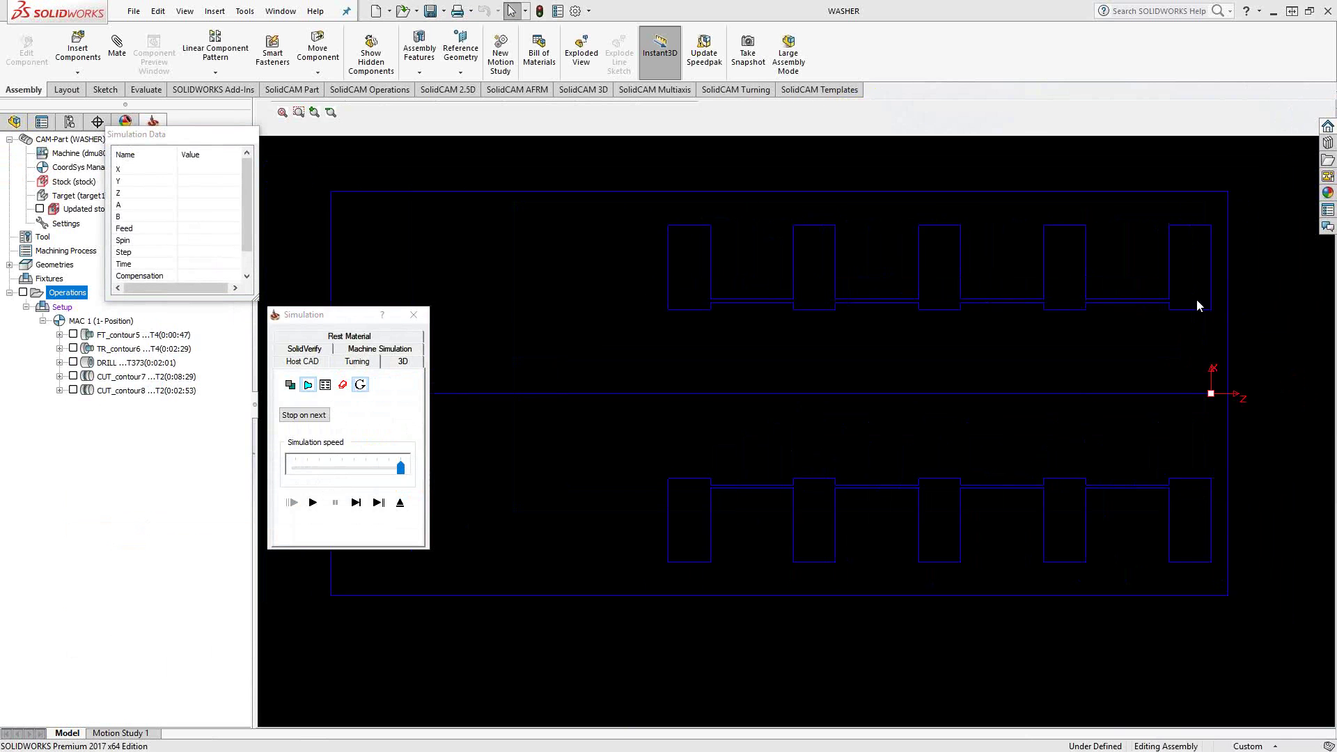
left_click(358, 503)
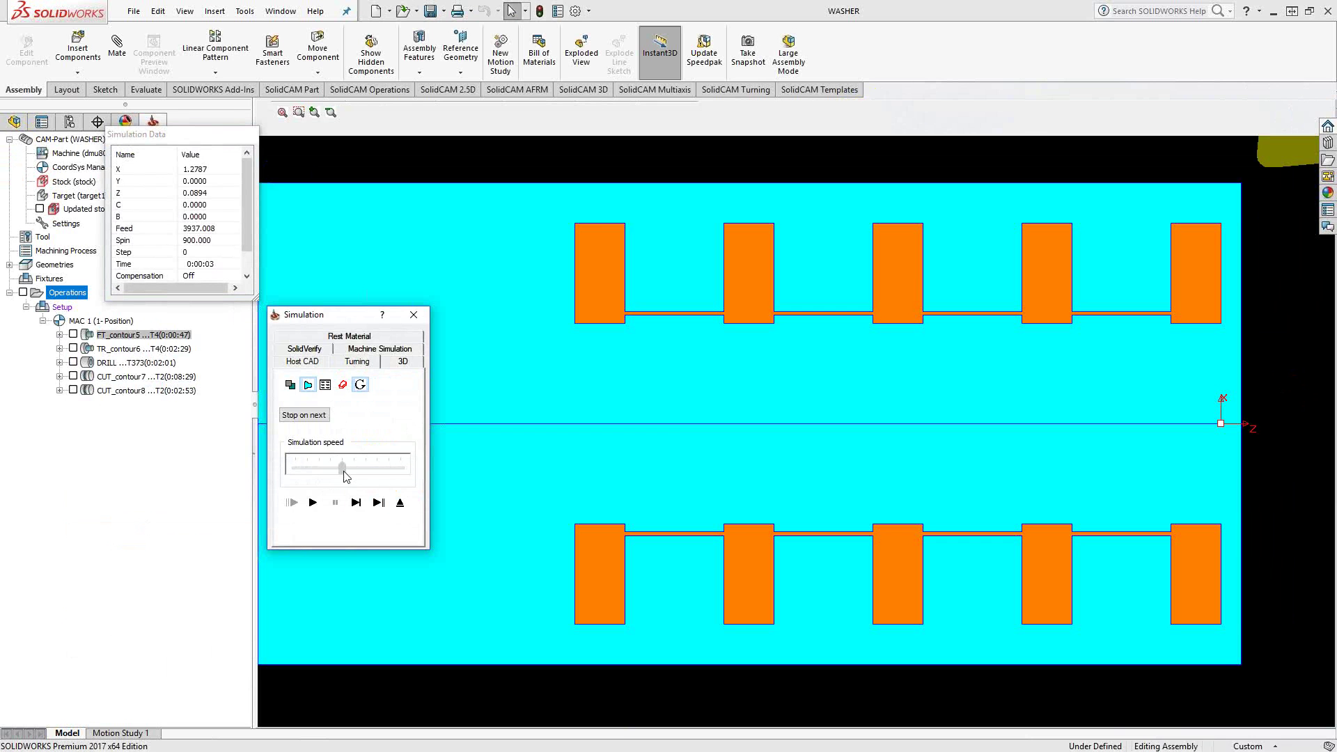
left_click(312, 503)
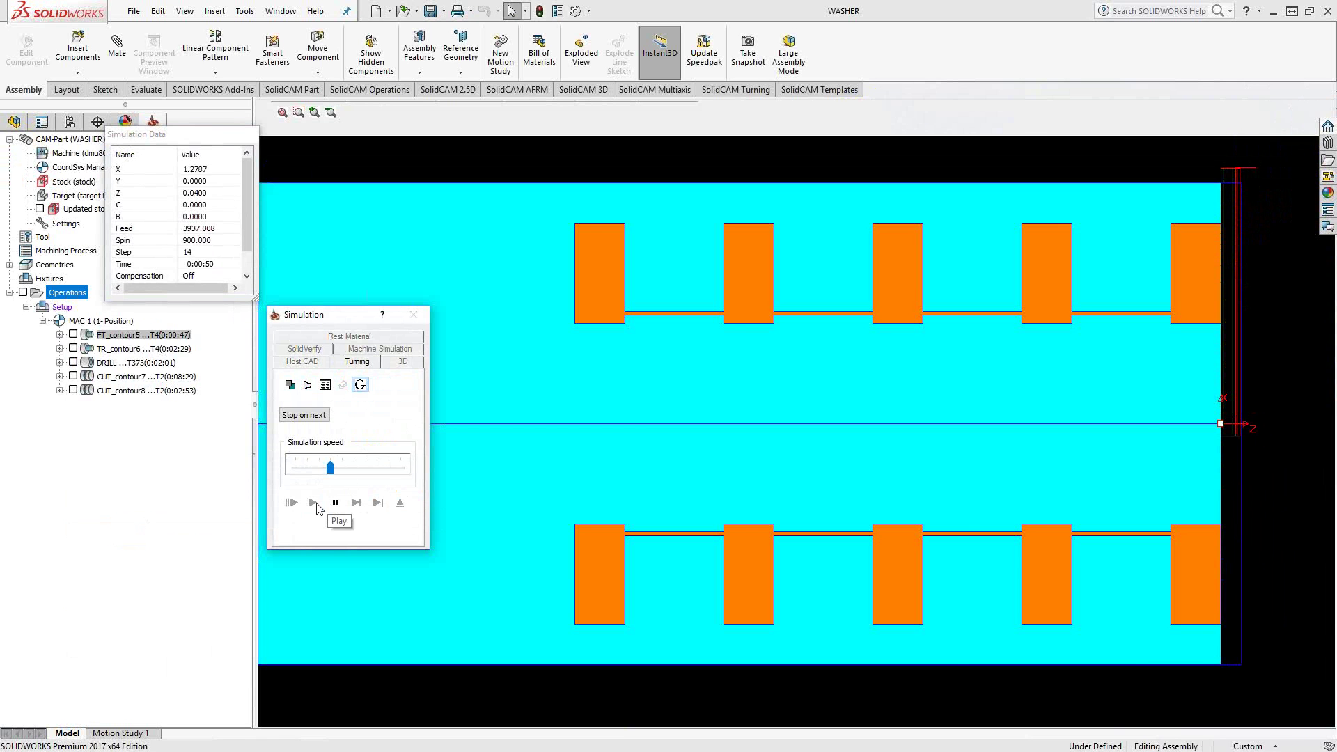
left_click_drag(365, 469, 371, 472)
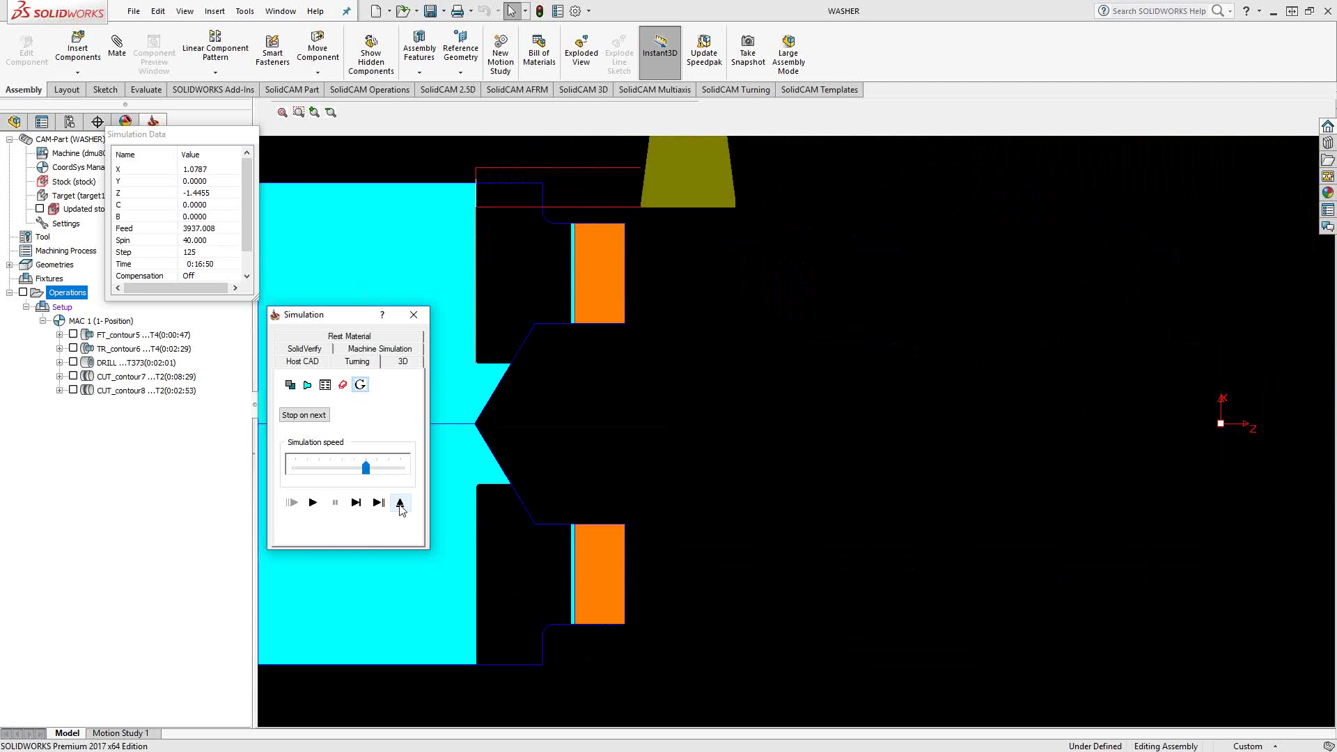
left_click(305, 349)
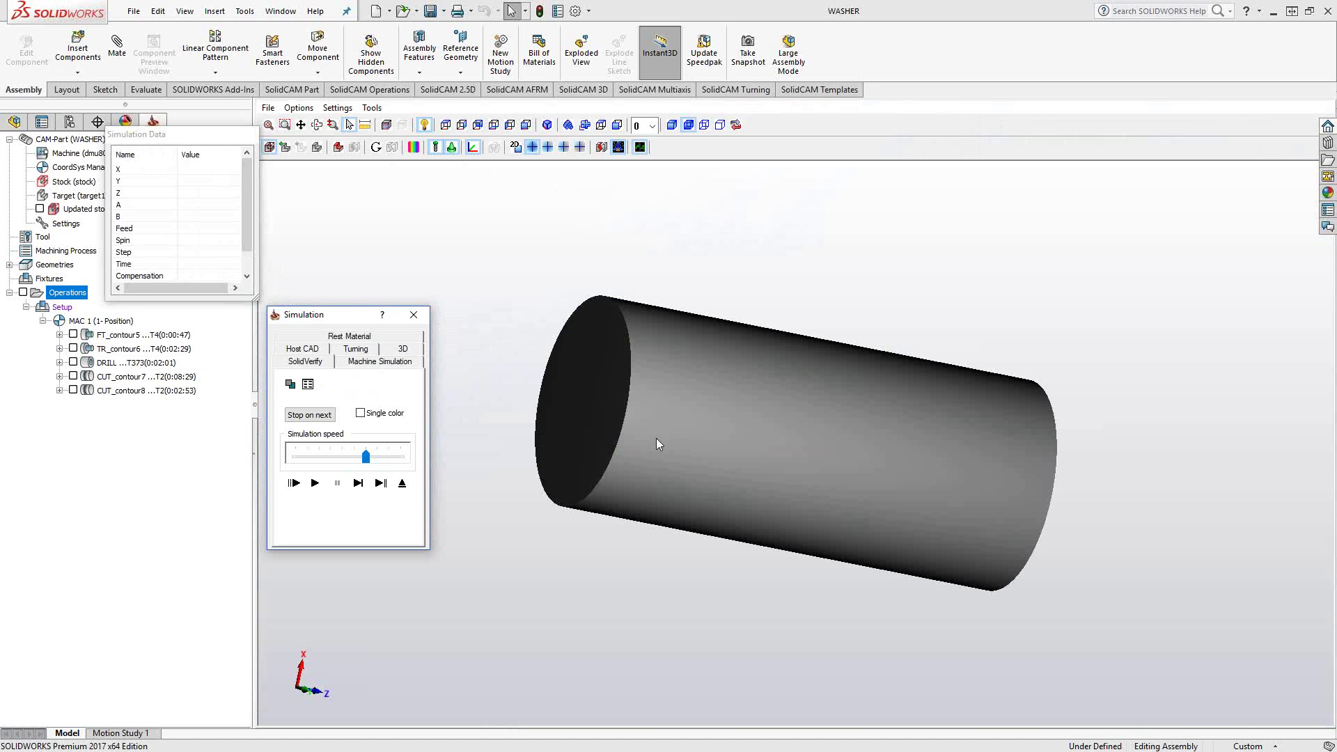
Step the SolidVerify simulation at full speed until two washers part off, then list the split solids.
left_click_drag(367, 458, 422, 460)
left_click(380, 482)
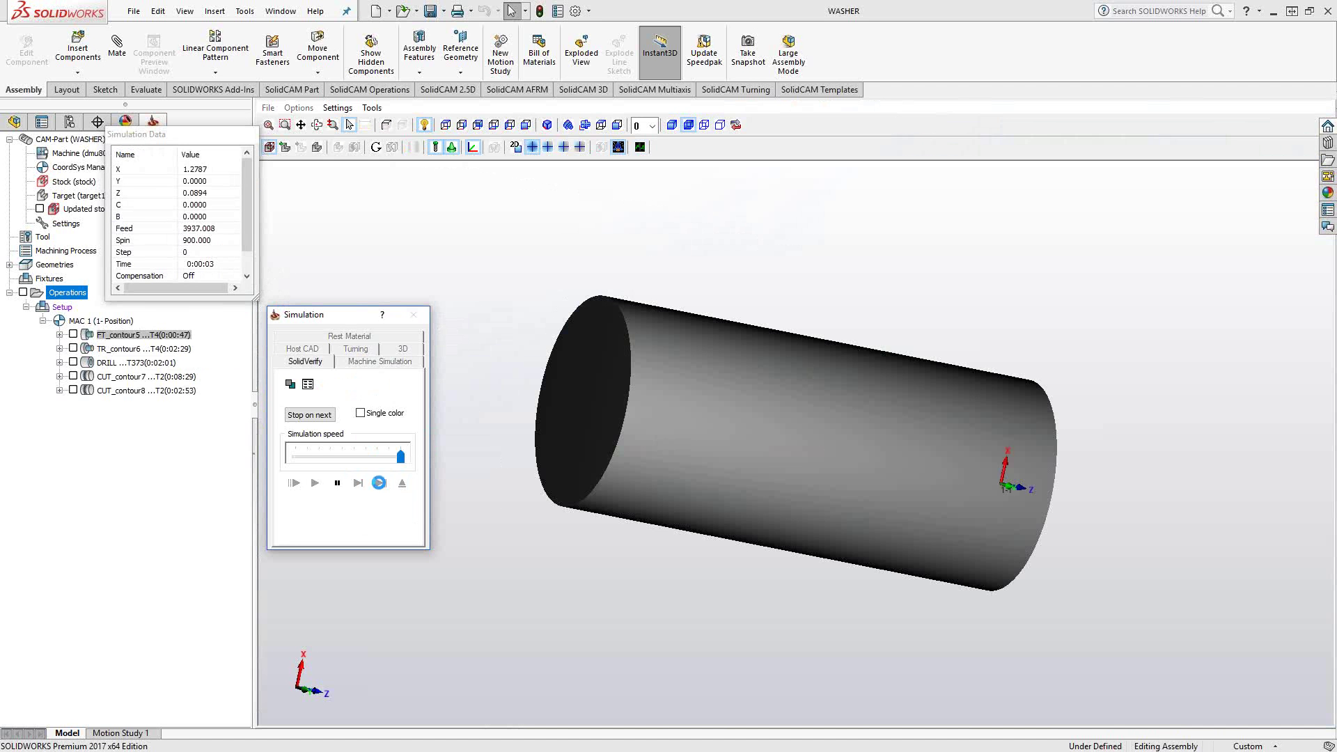
left_click(381, 483)
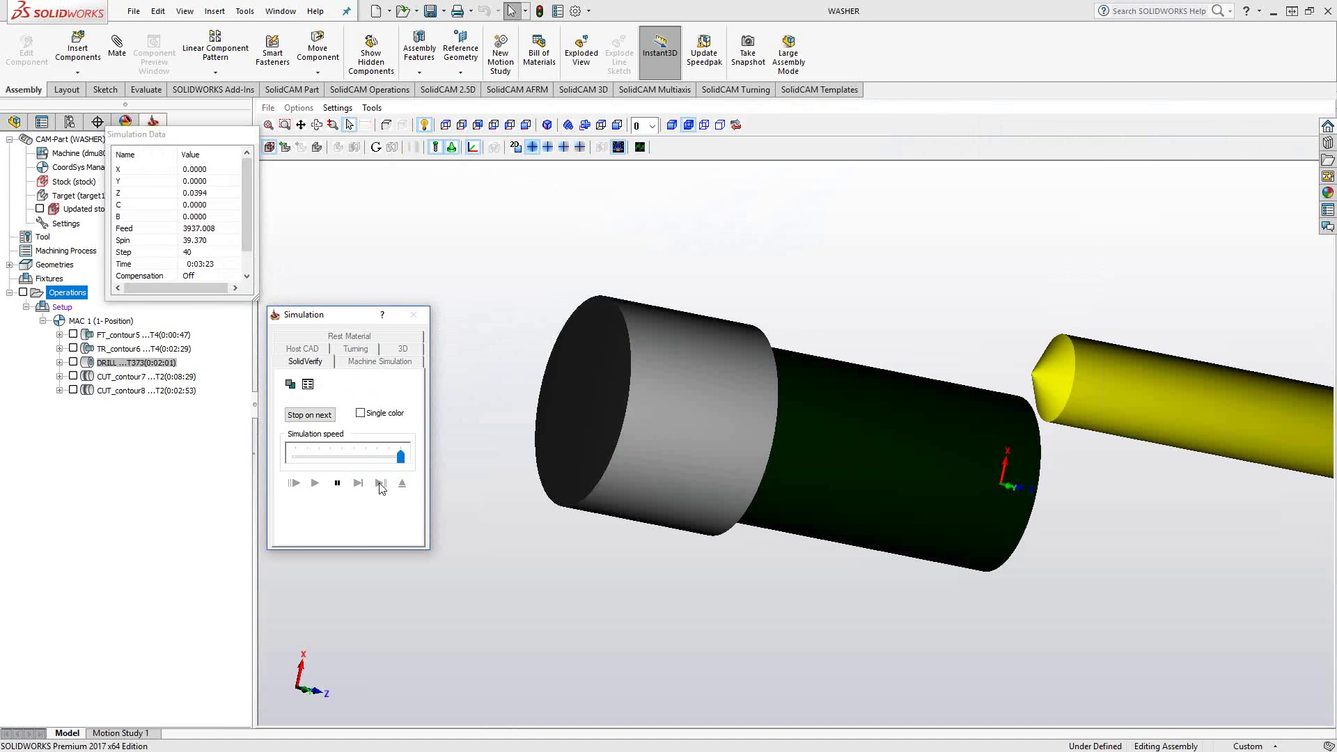
middle_click_drag(875, 503, 822, 501)
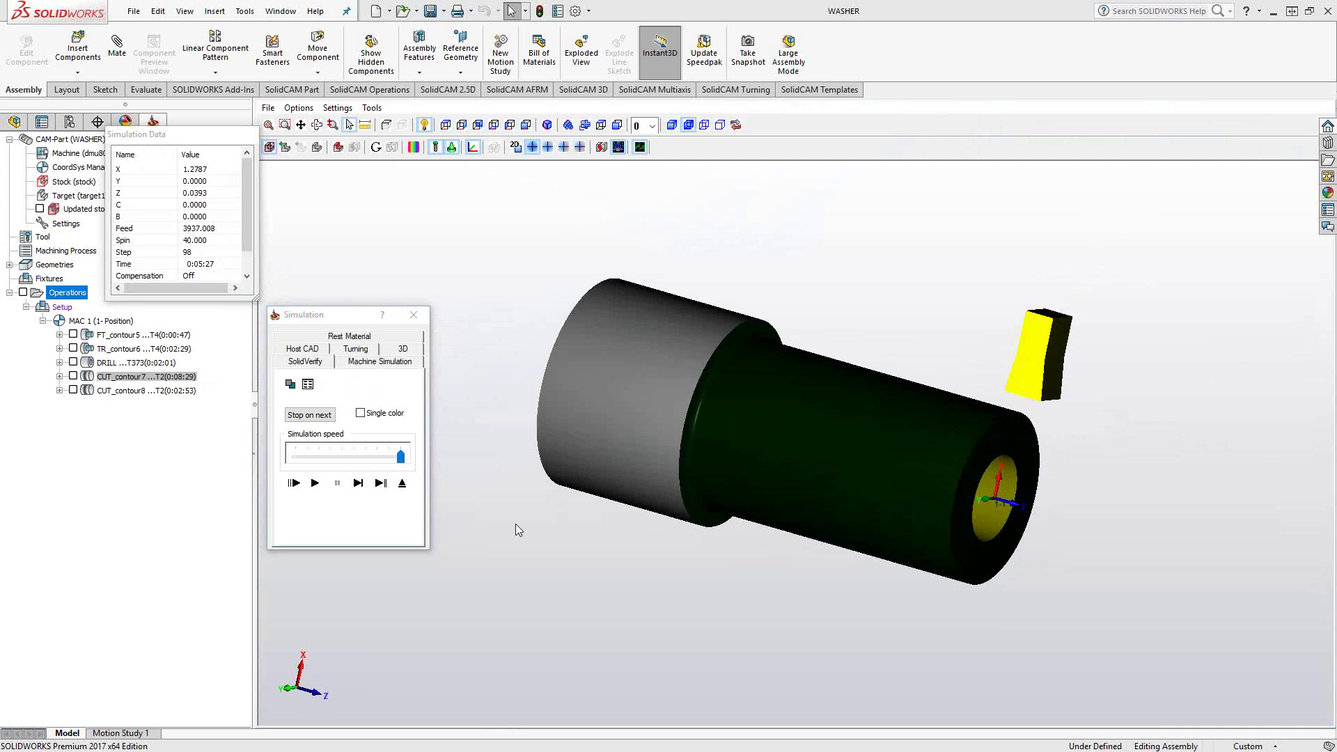
left_click(358, 483)
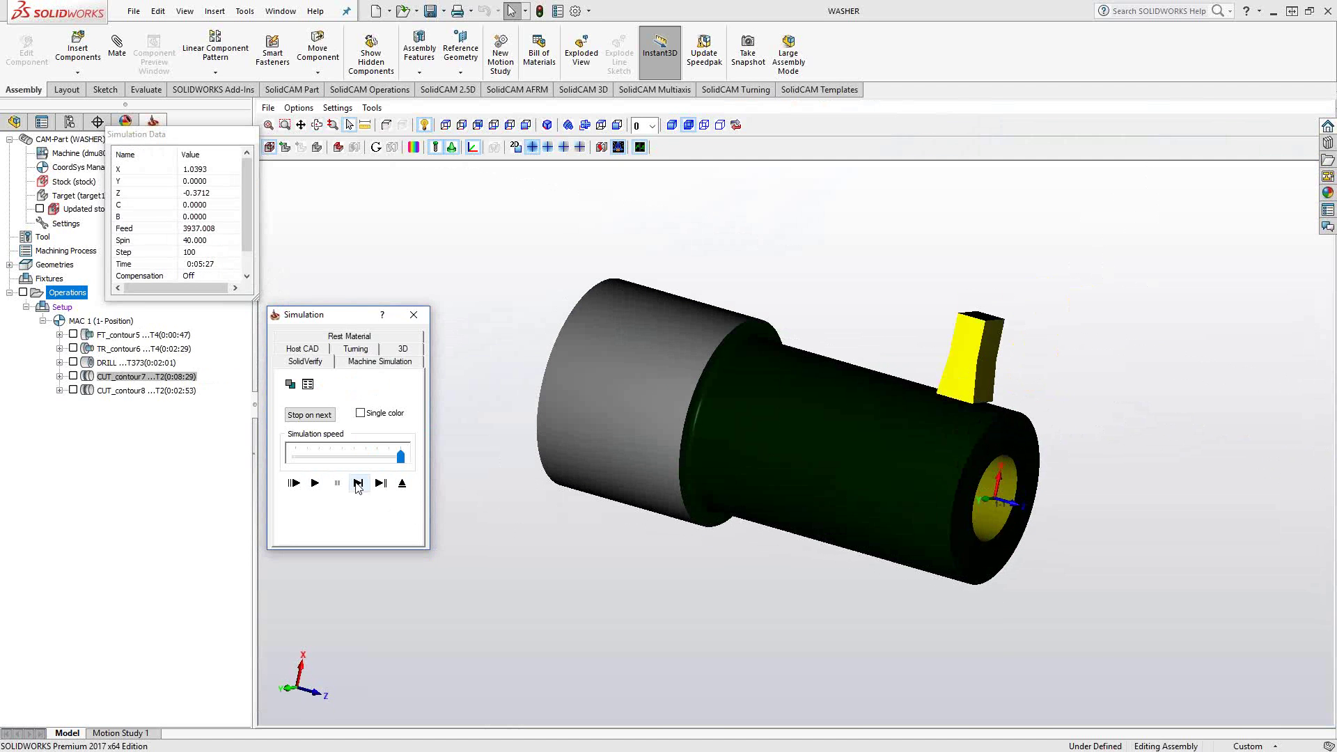
left_click(358, 482)
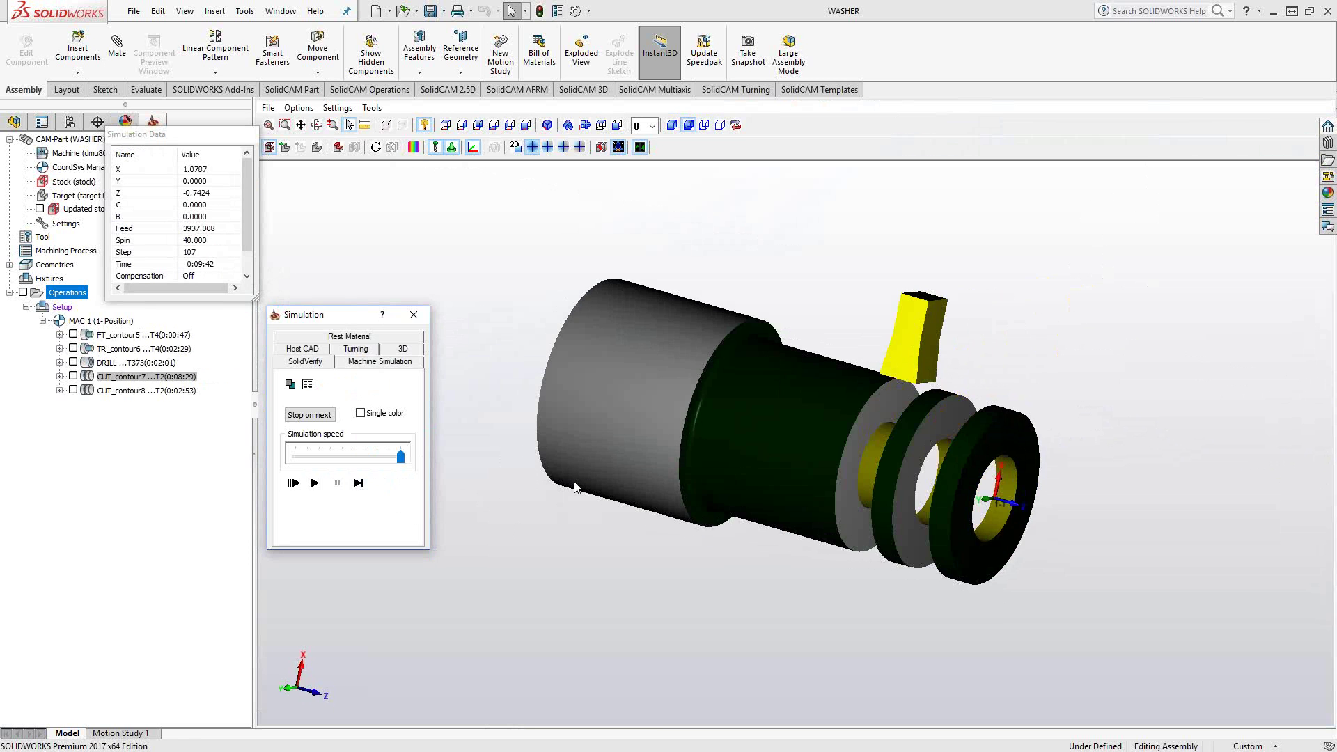
mouse_move(899, 491)
middle_mouse_down()
mouse_move(918, 481)
mouse_move(902, 496)
middle_mouse_up()
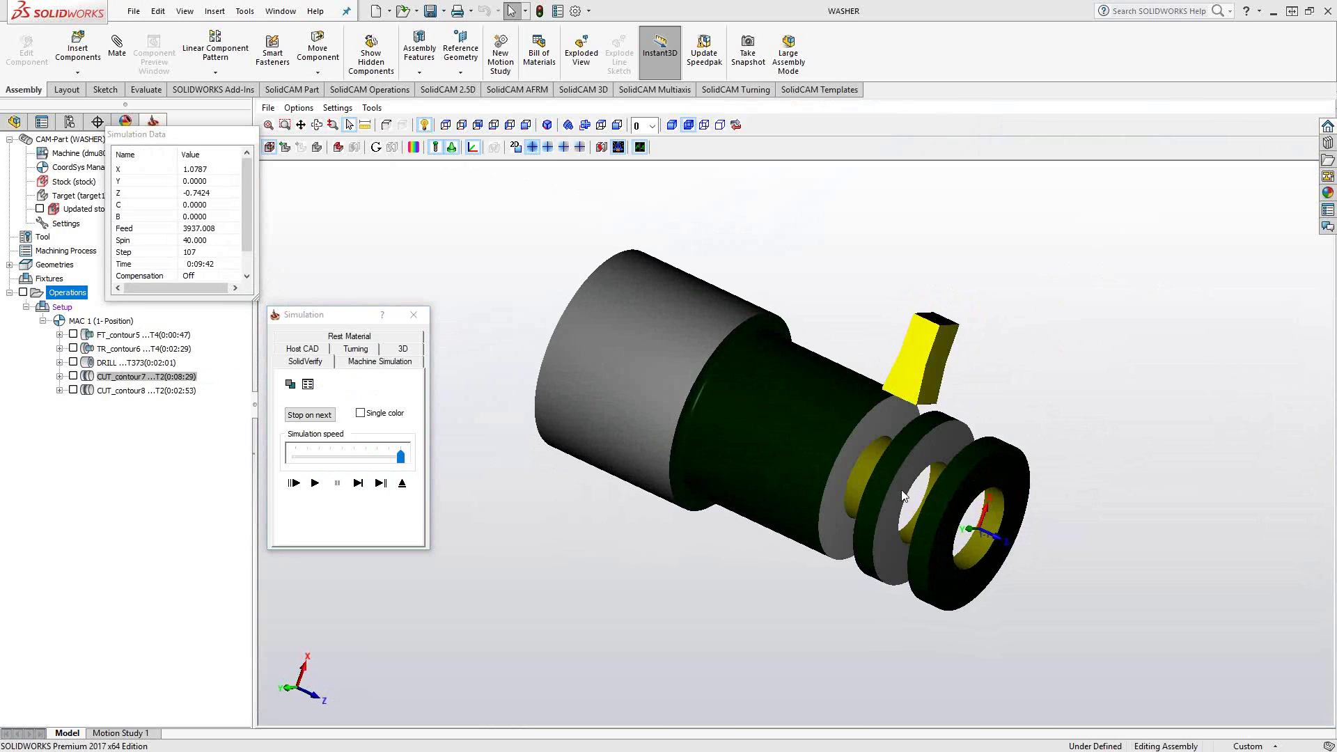
scroll(1024, 573, "down", 3)
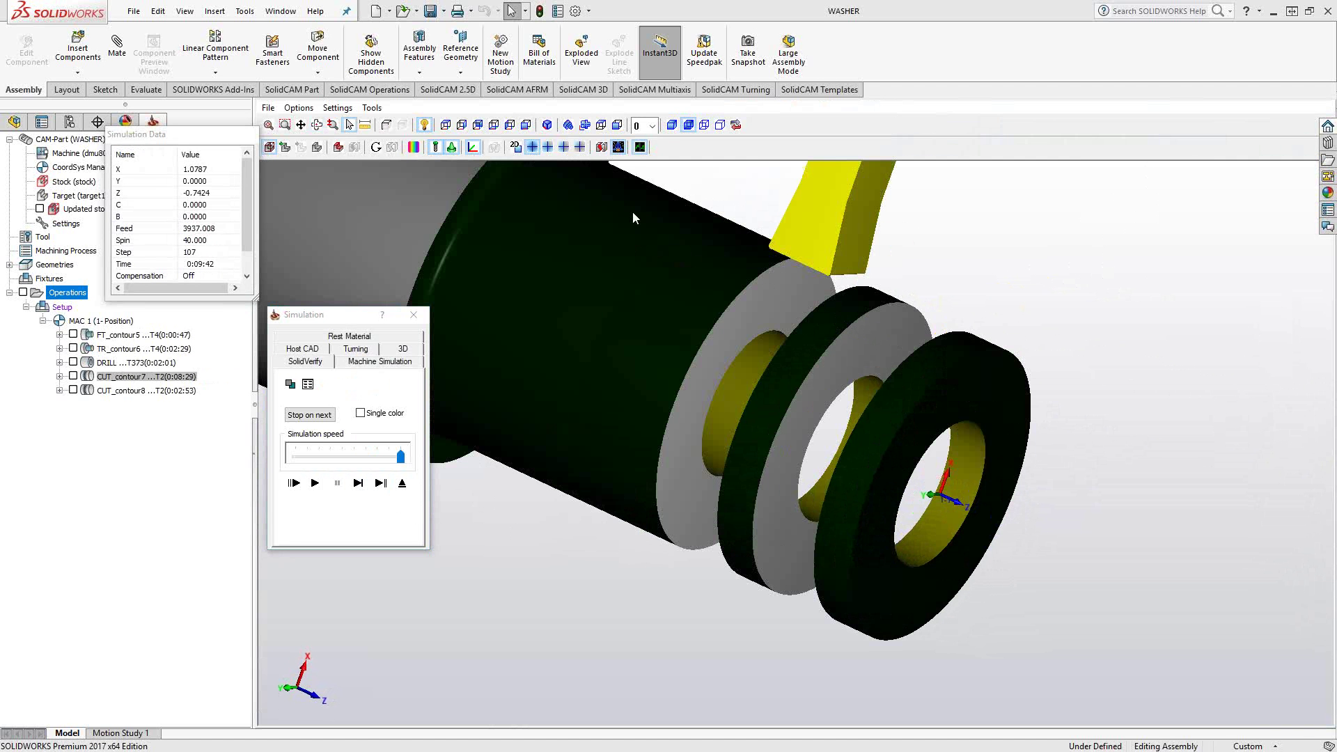
left_click(602, 147)
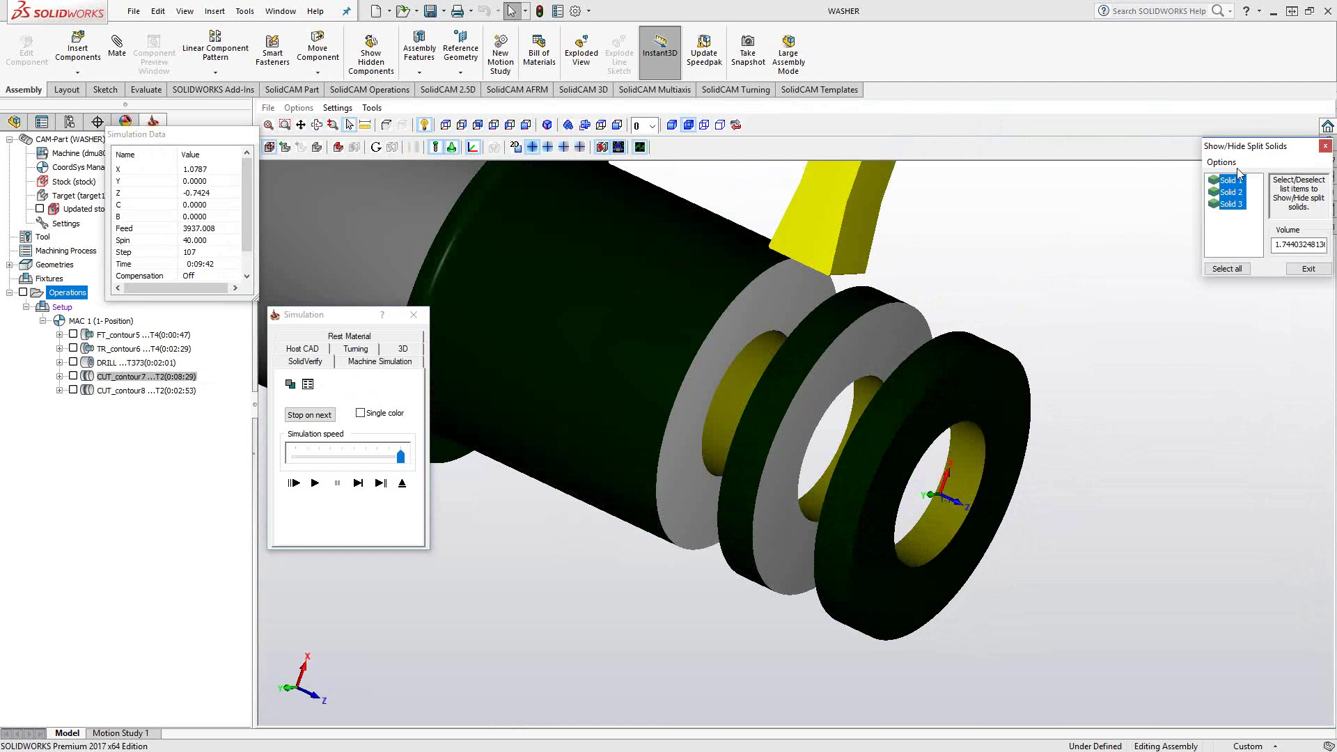
Delete the parted-off washer solids Solid 2 and Solid 3 from the simulation.
left_click_drag(1254, 150, 1071, 201)
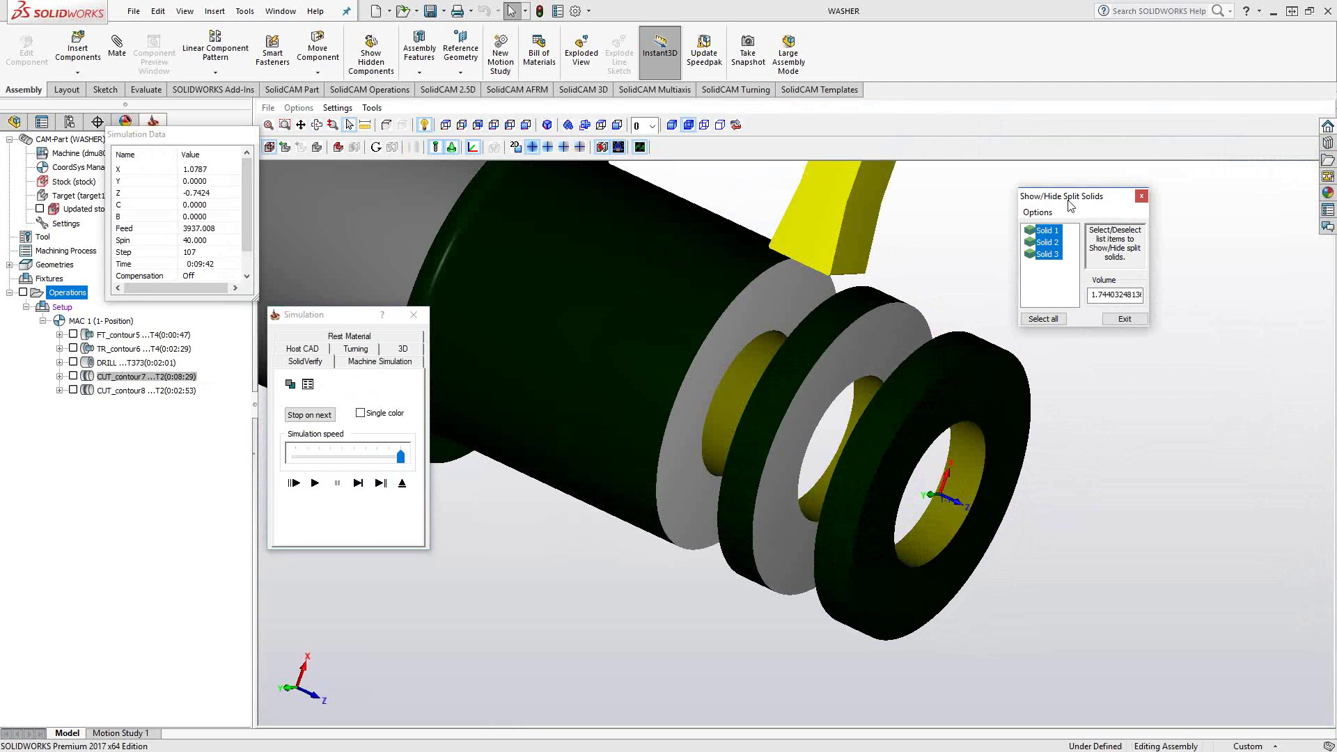
left_click(1054, 255)
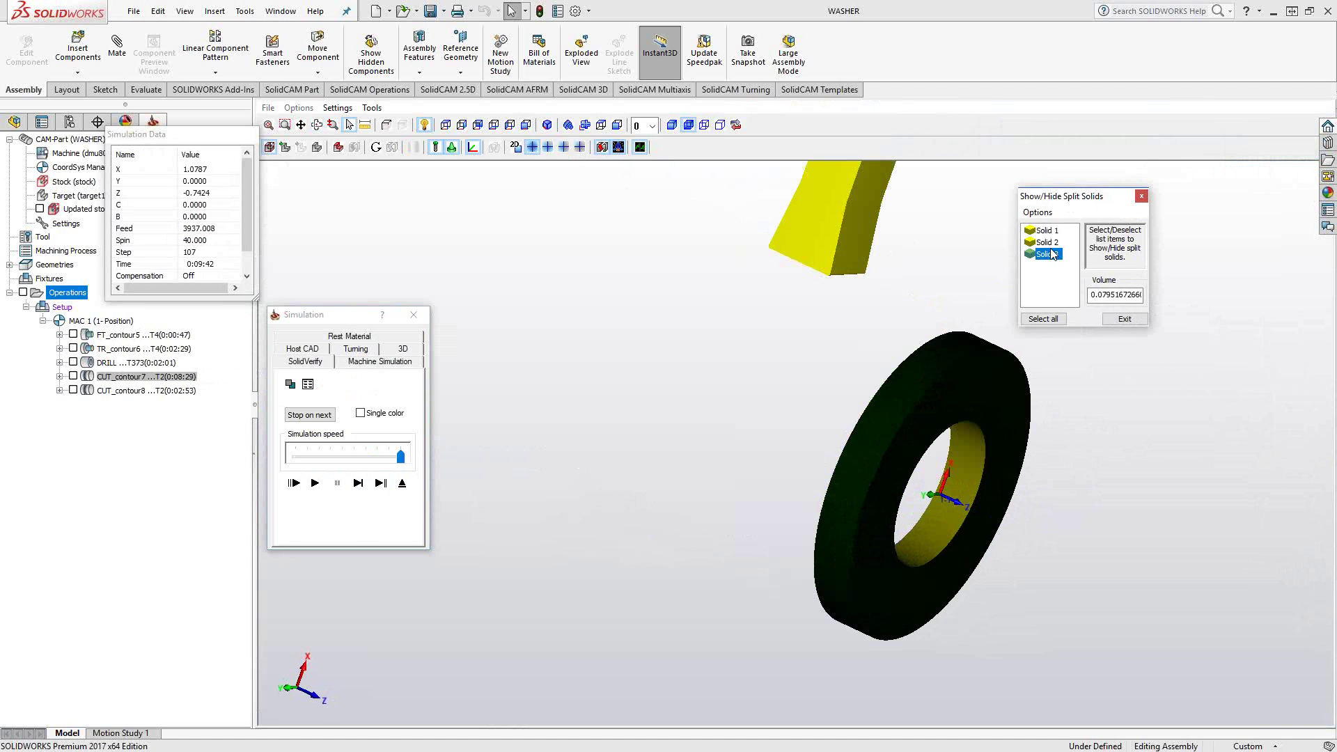
left_click(1053, 231)
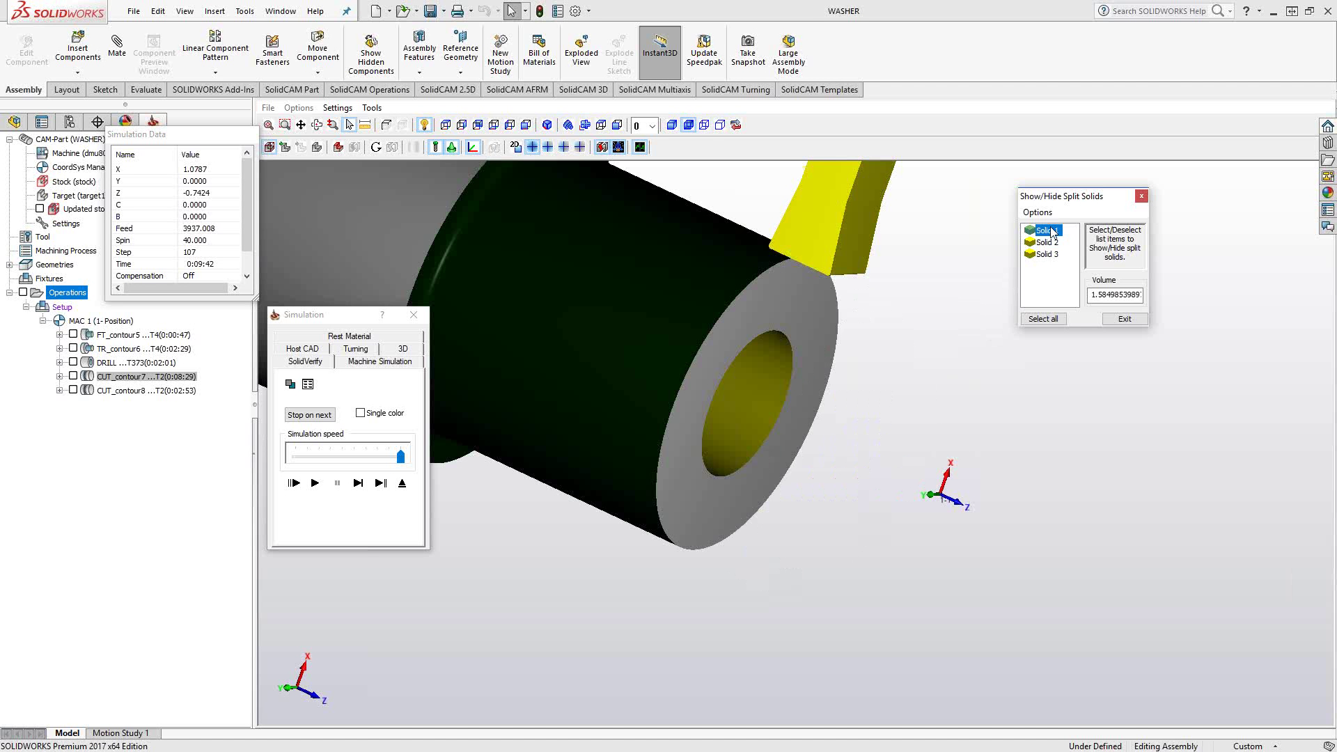
left_click(1048, 244)
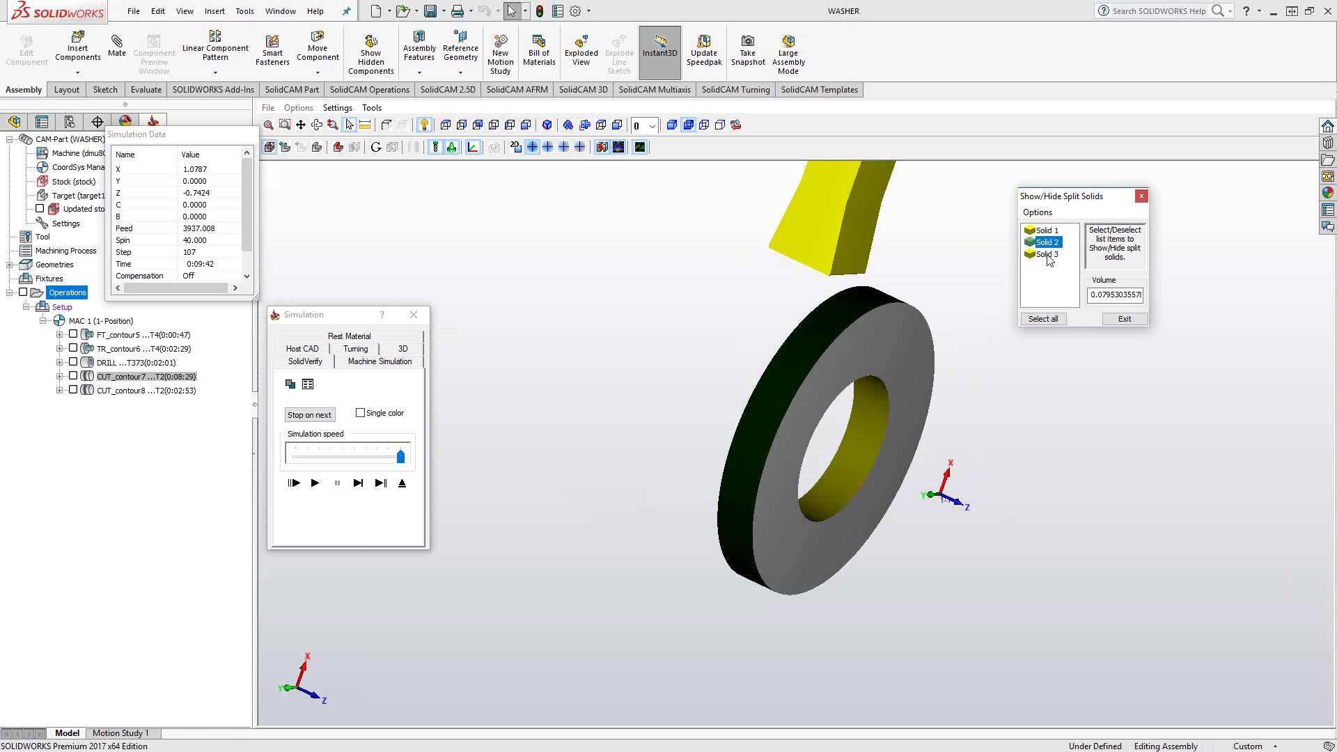
left_click(1047, 255, "ctrl")
right_click(1050, 258)
left_click(1090, 281)
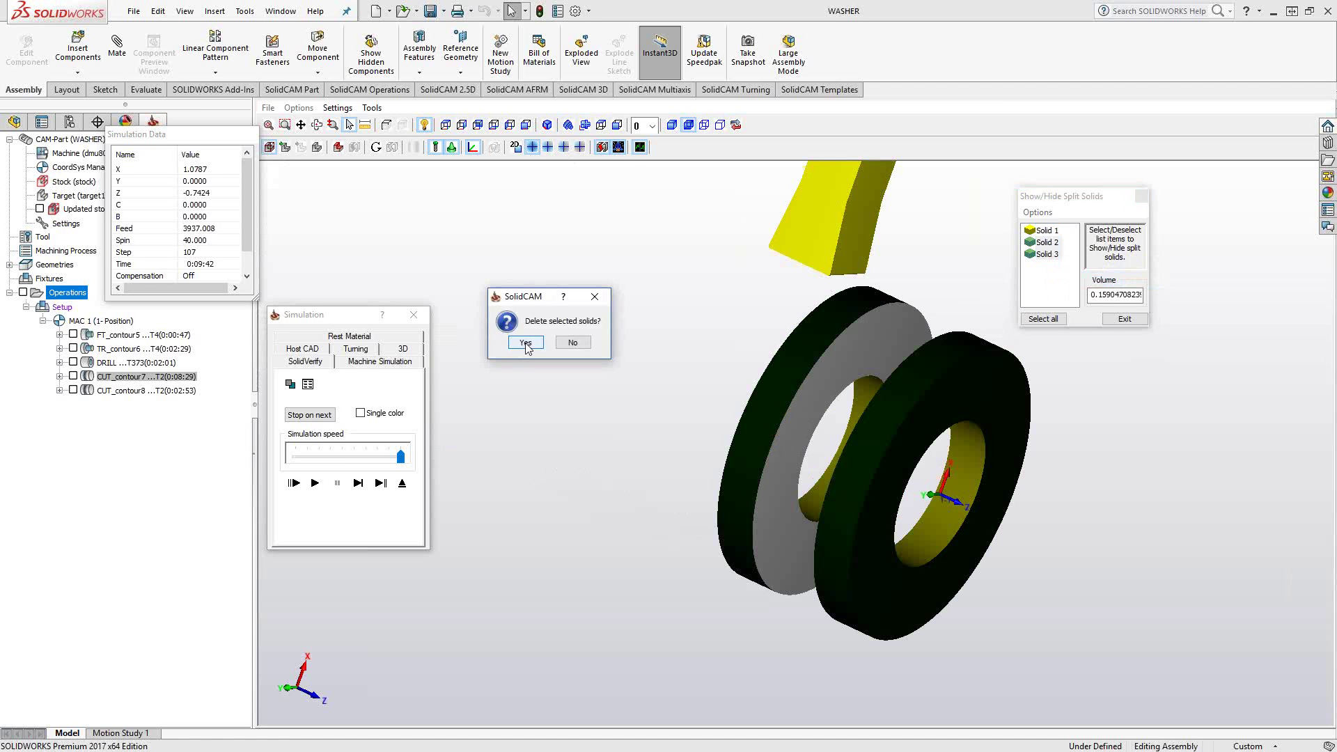
left_click(525, 342)
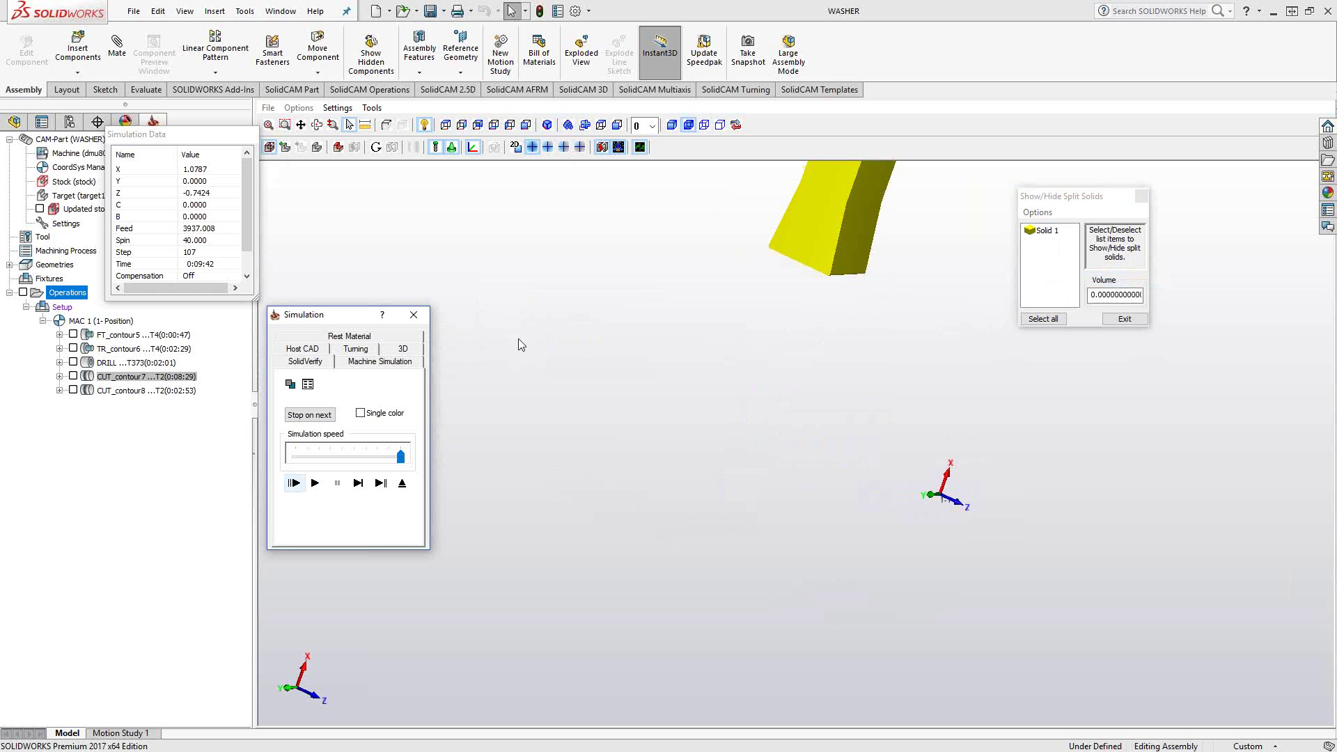
left_click(1125, 320)
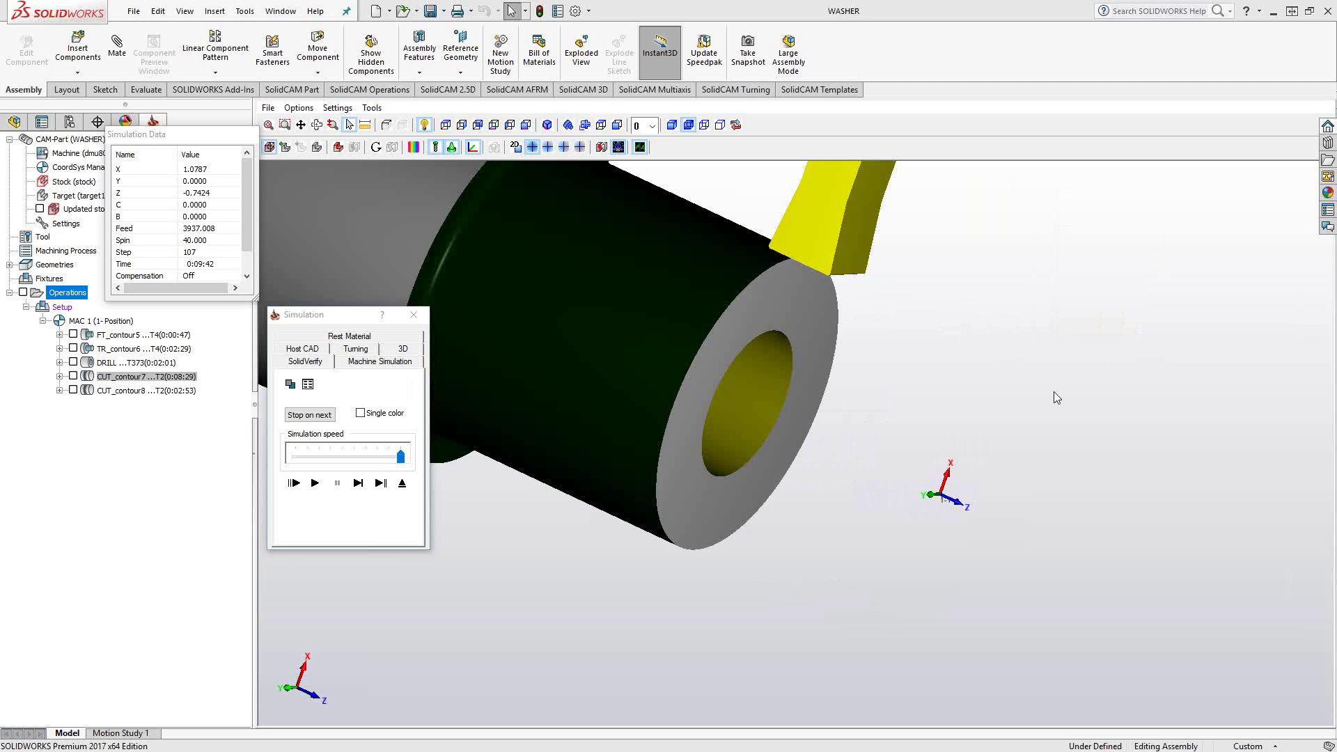
Step the simulation forward to part off more washers, then exit the simulation.
scroll(934, 424, "up", 3)
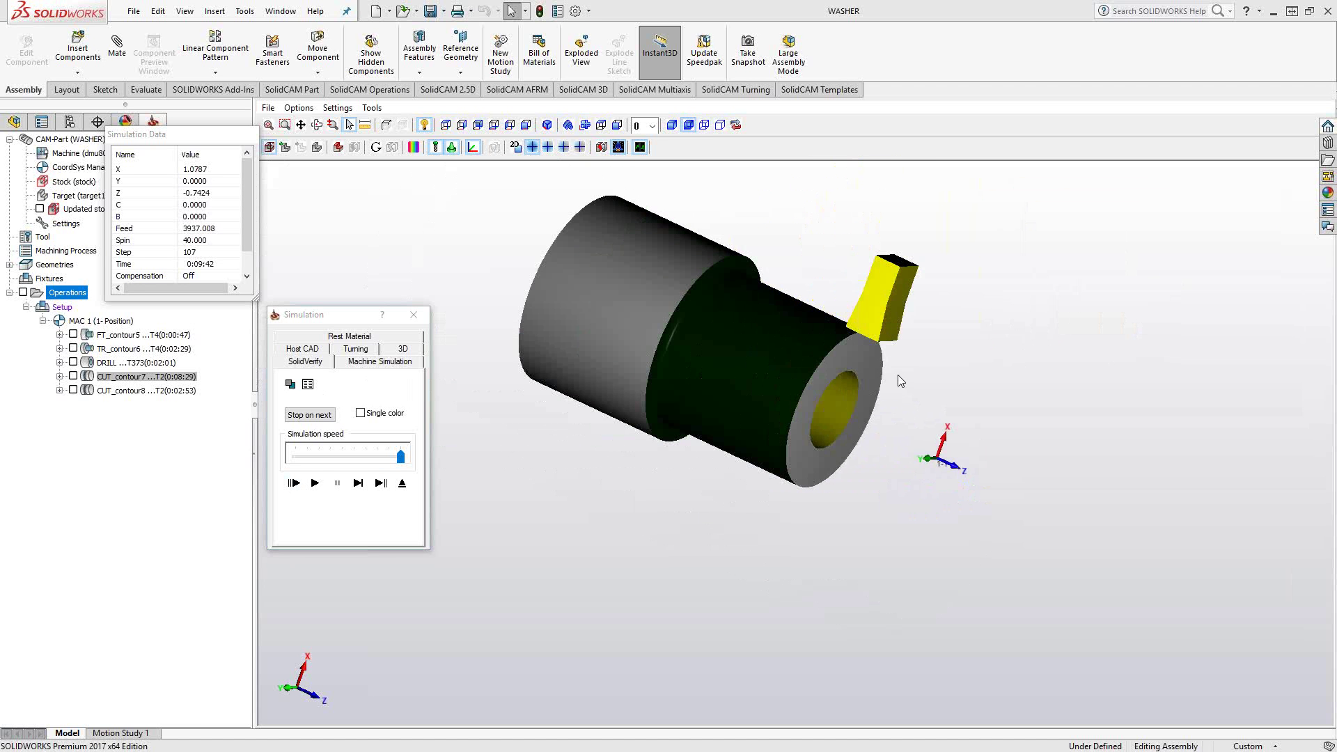
left_click(359, 483)
left_click(359, 482)
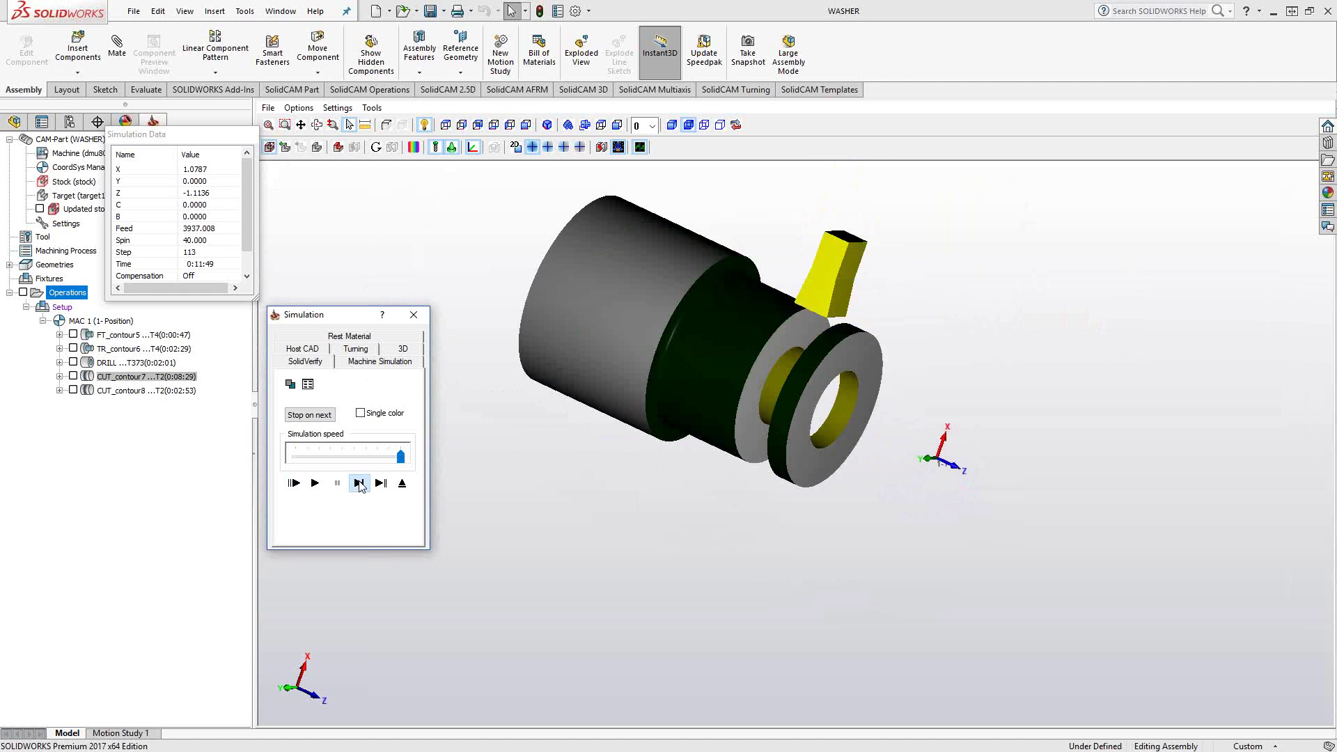
left_click(359, 482)
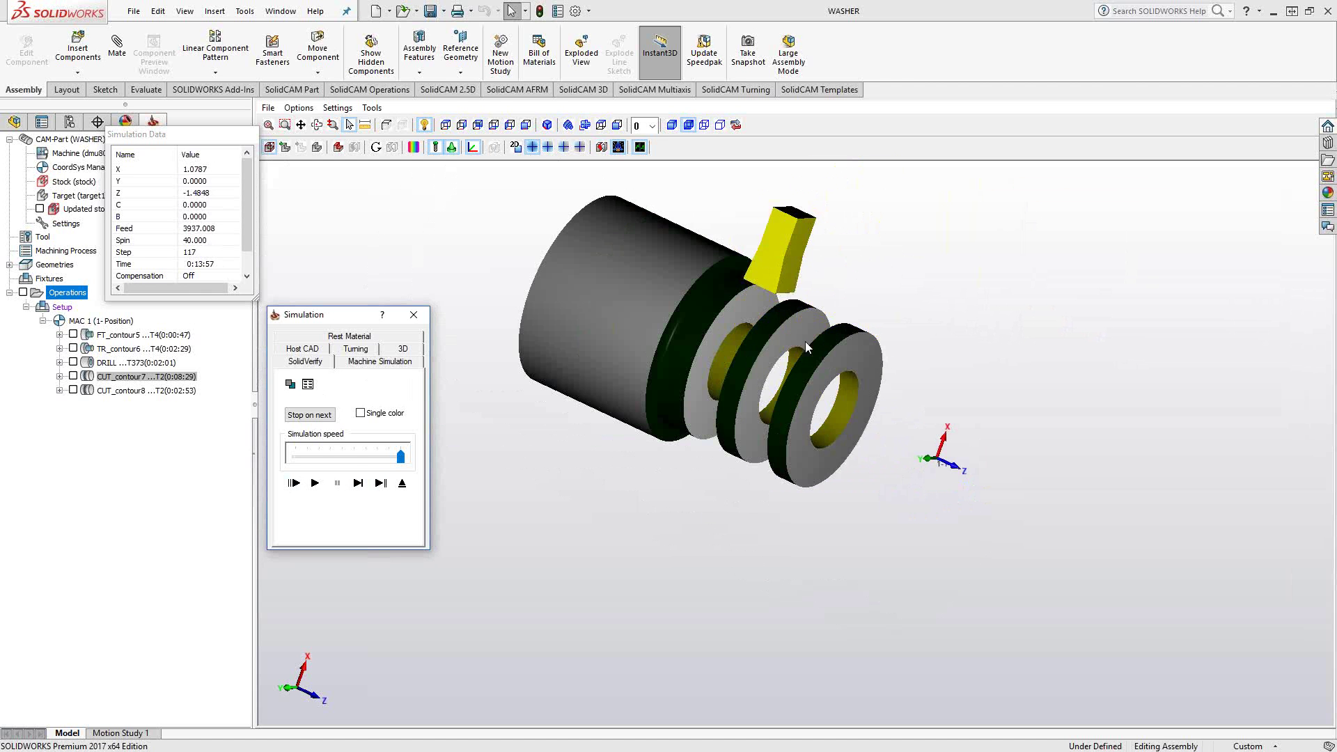
left_click(402, 483)
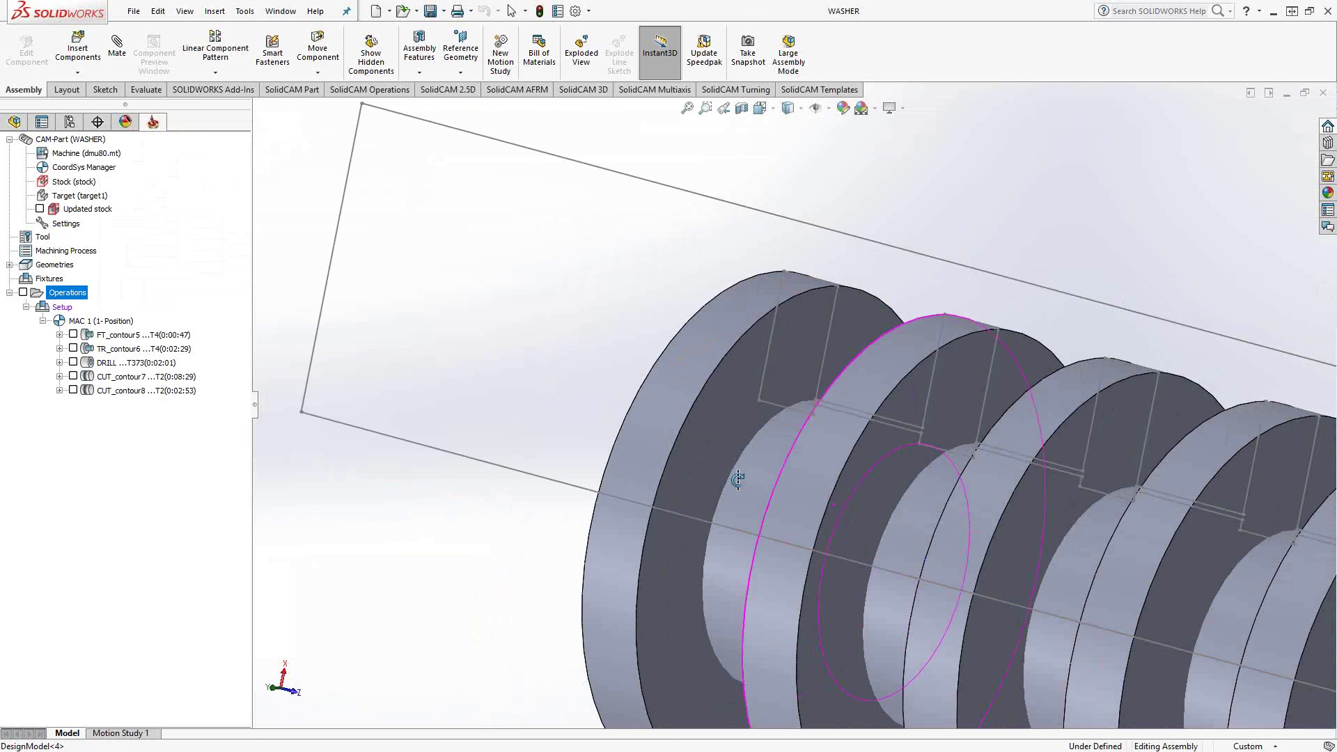
Edit the DesignModel part to show Sketch2, the Ø1/8" engraving text, on every washer.
scroll(855, 533, "up", 5)
scroll(971, 521, "down", 5)
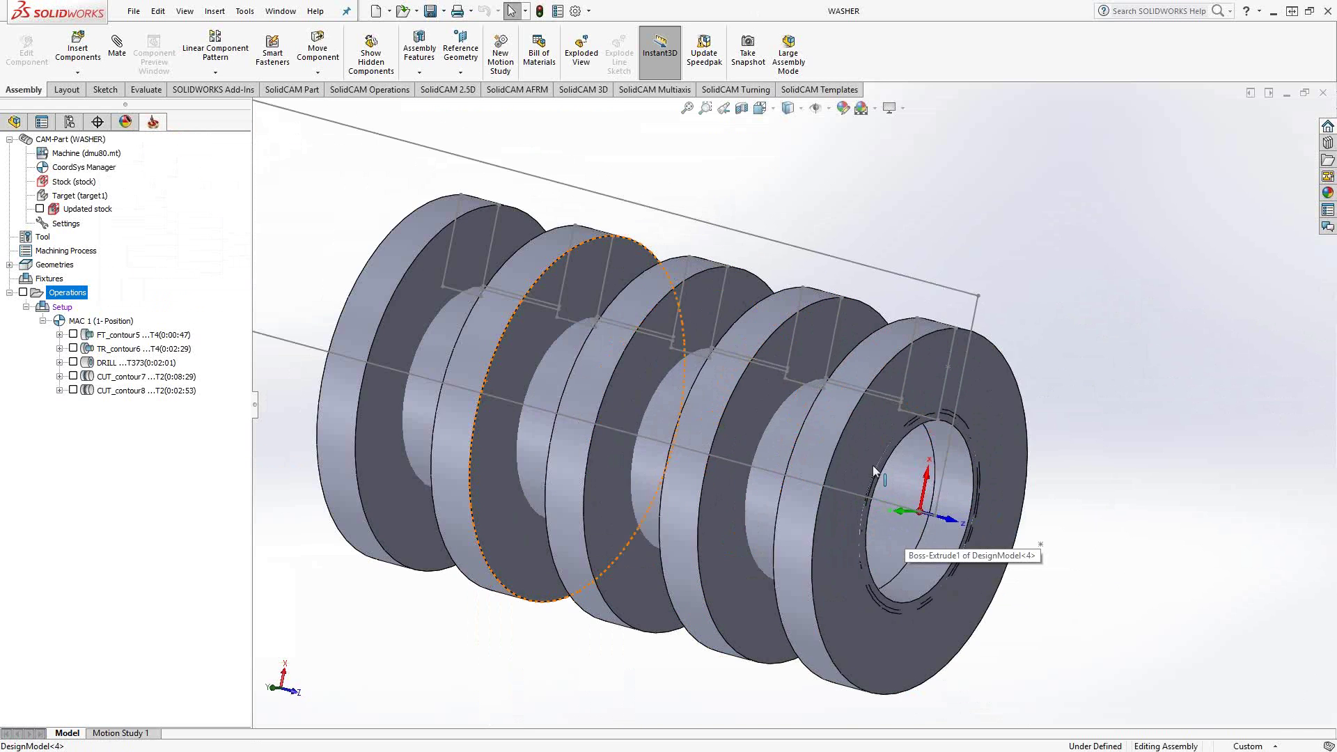
scroll(875, 472, "up", 3)
scroll(697, 481, "down", 3)
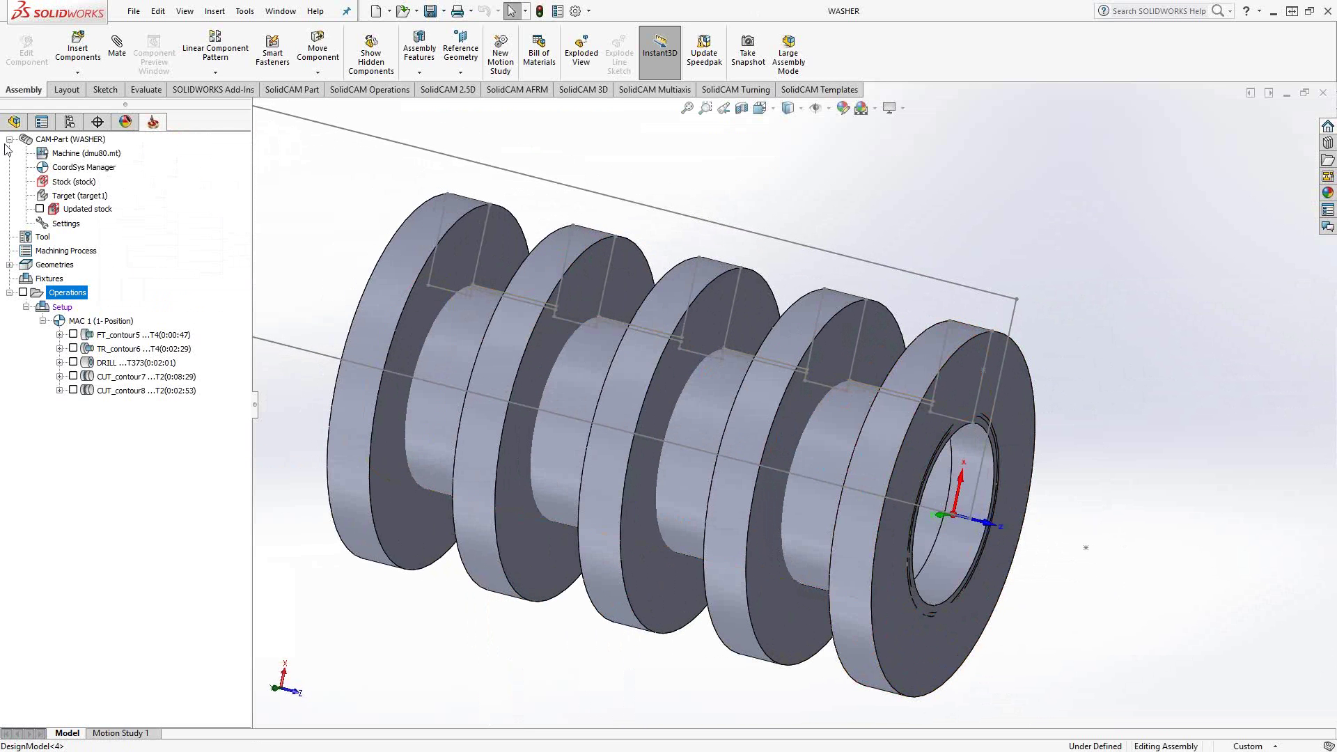
left_click(14, 122)
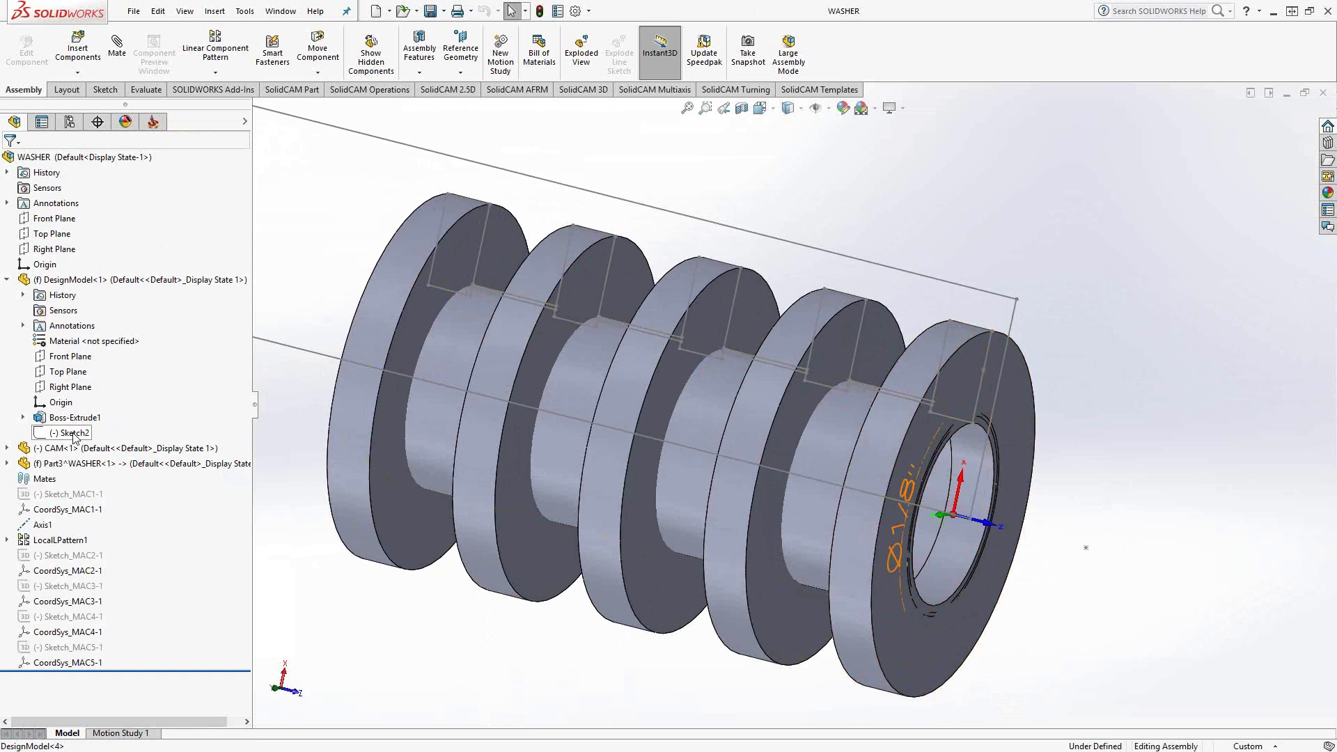
right_click(84, 280)
left_click(149, 248)
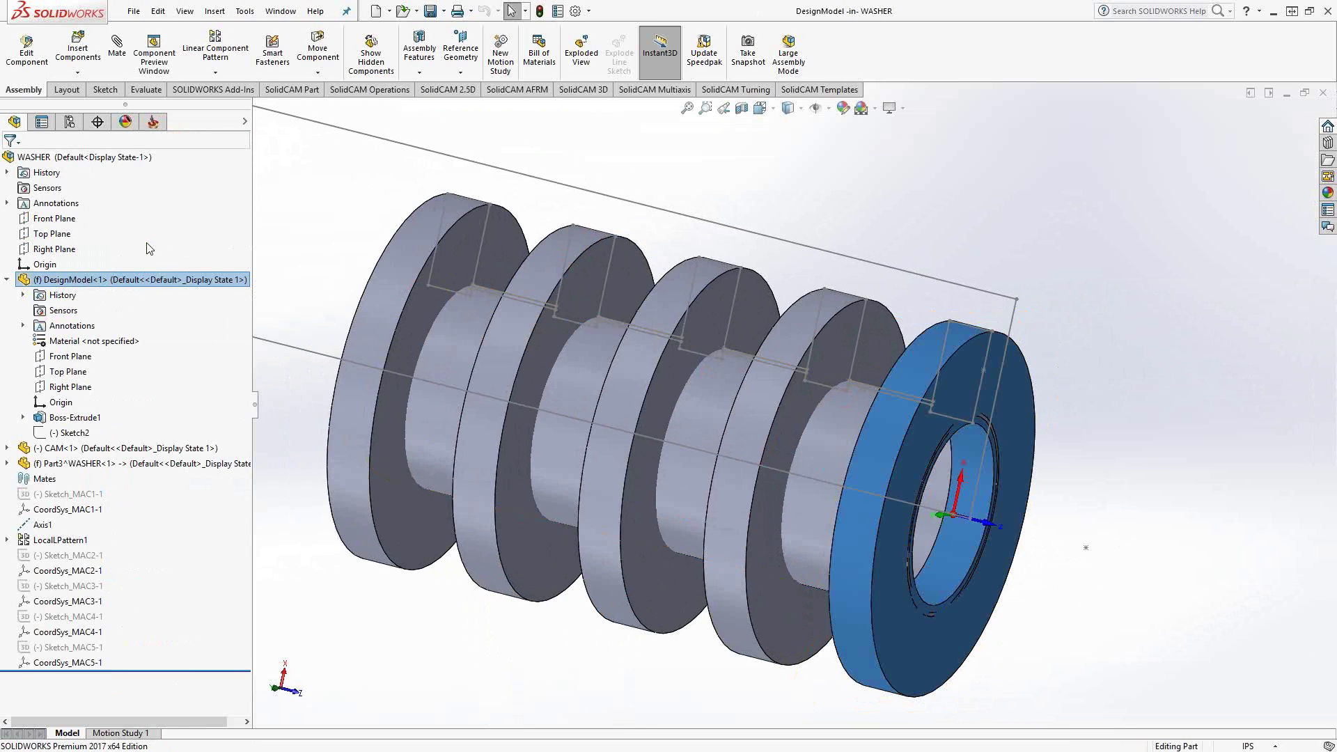
right_click(77, 432)
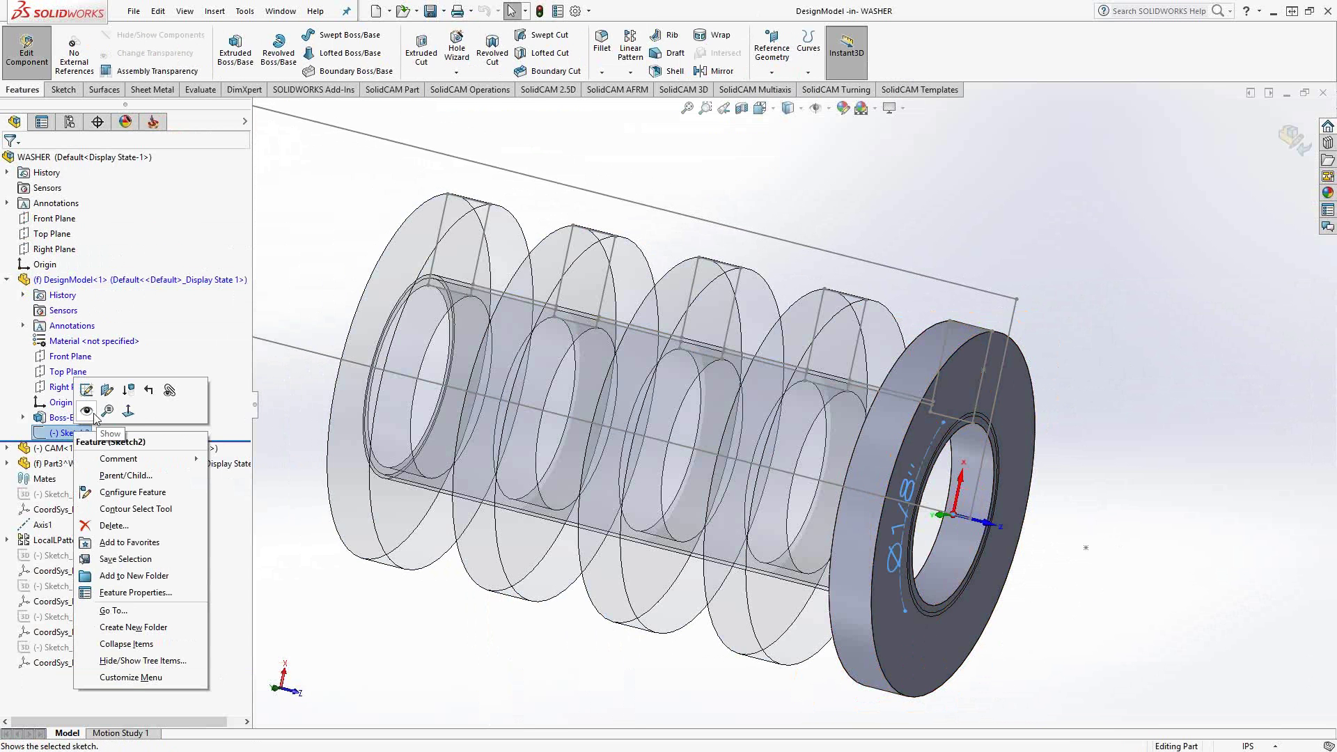
left_click(86, 411)
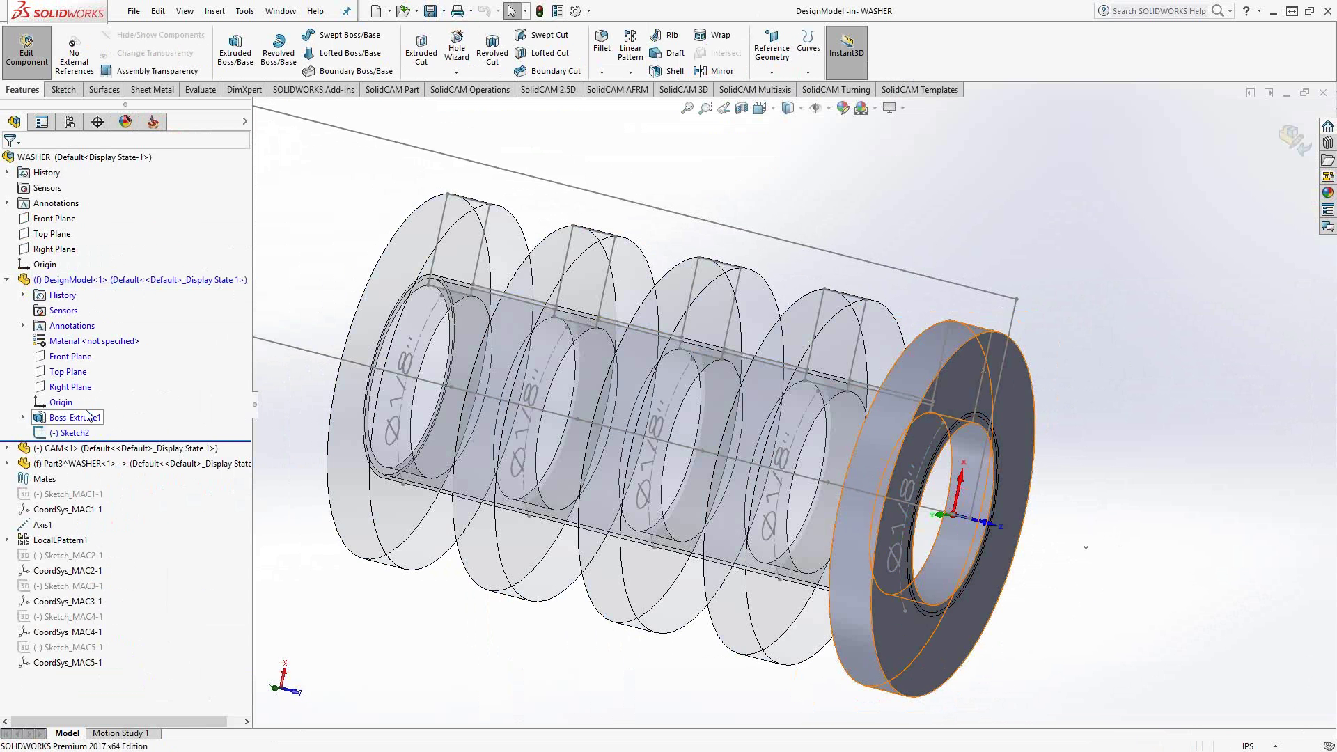
left_click(27, 63)
Suppress the CUT_contour7 and CUT_contour8 part-off operations.
left_click(154, 122)
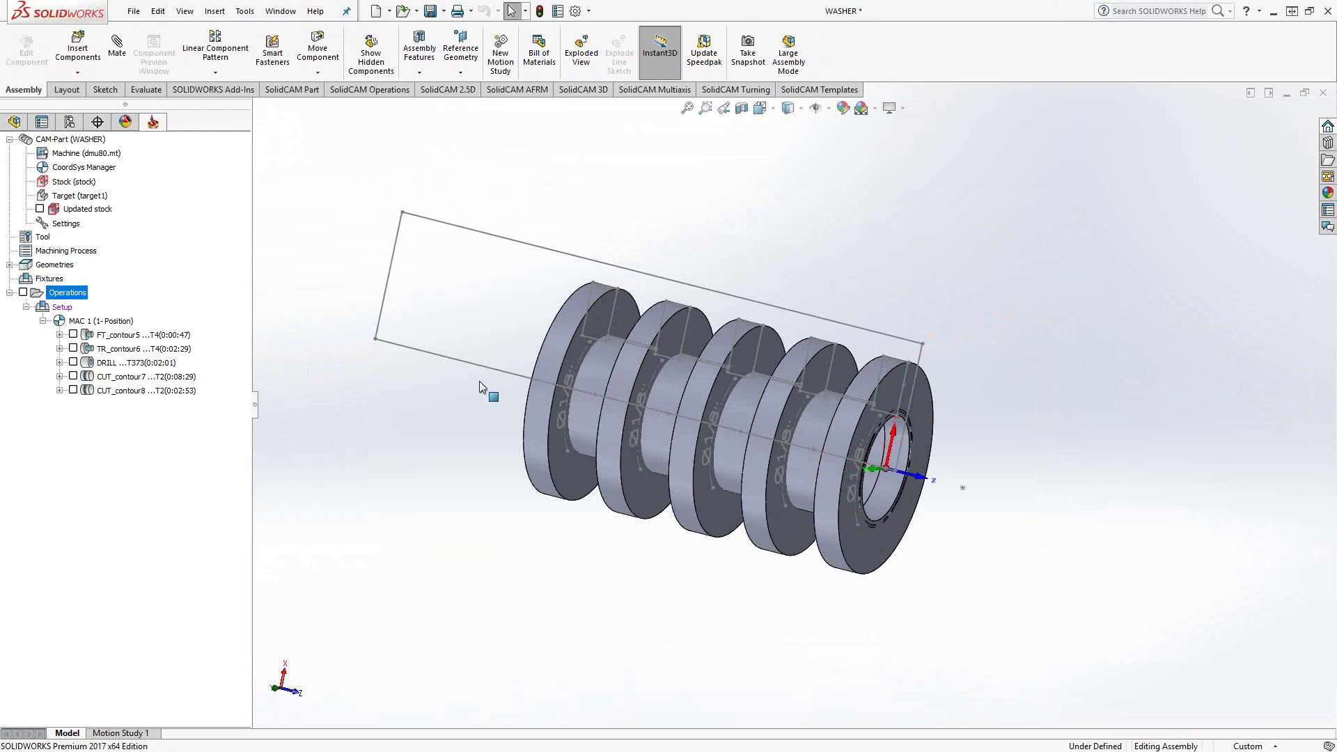
scroll(726, 488, "down", 4)
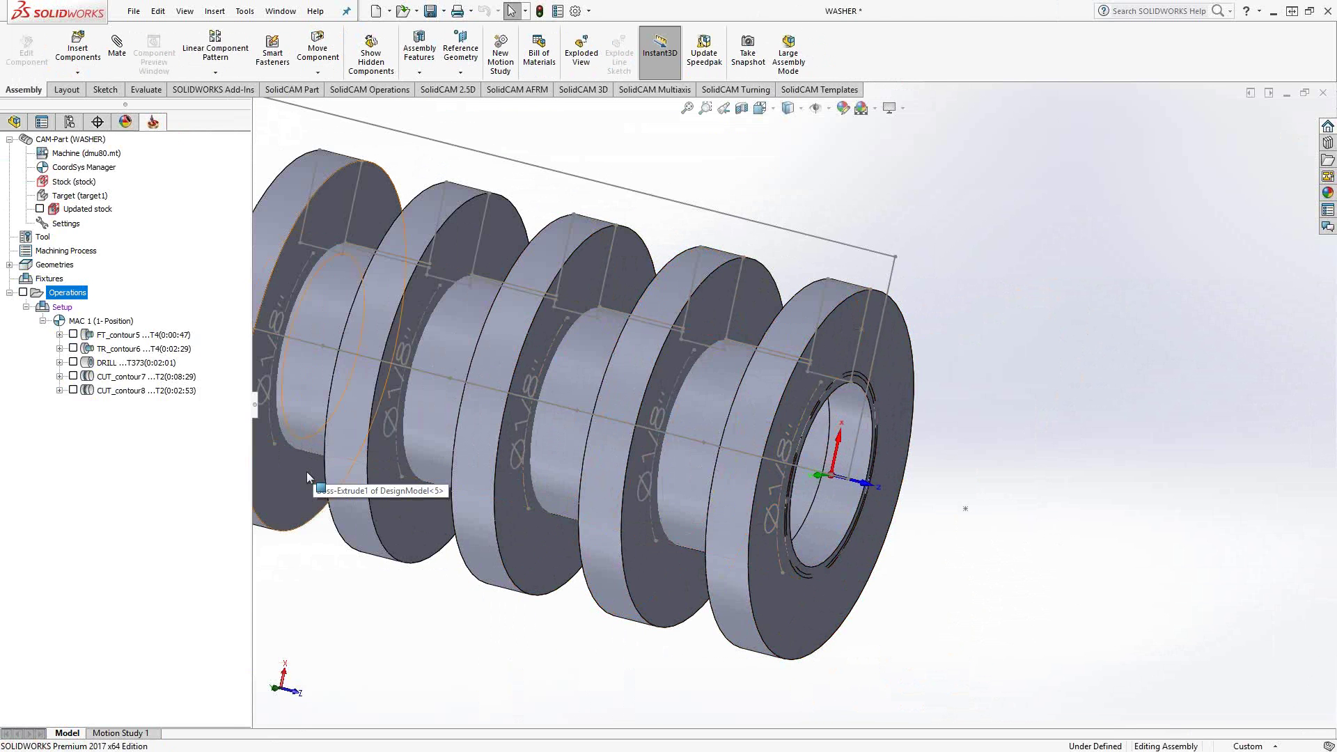
left_click(110, 376)
left_click(112, 392, "ctrl")
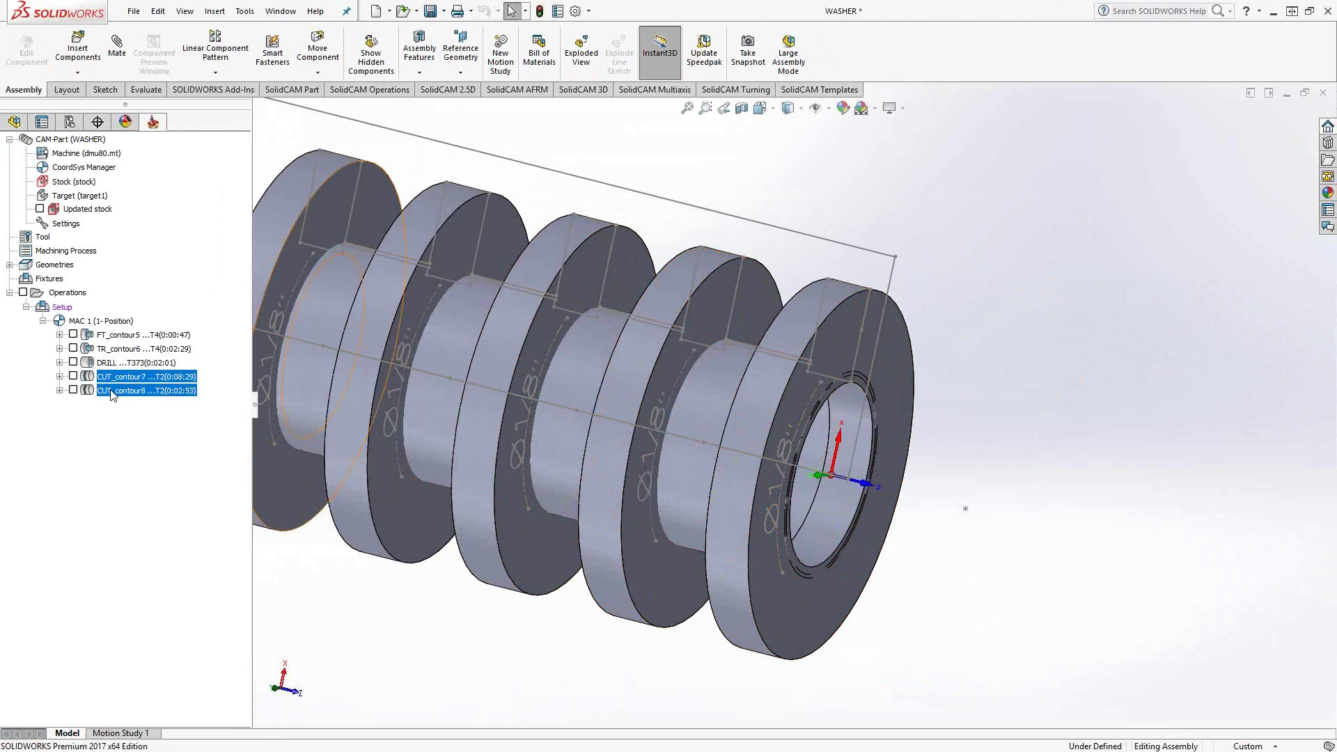
right_click(111, 392)
left_click(209, 728)
Add a new engraving operation after the DRILL operation.
right_click(106, 363)
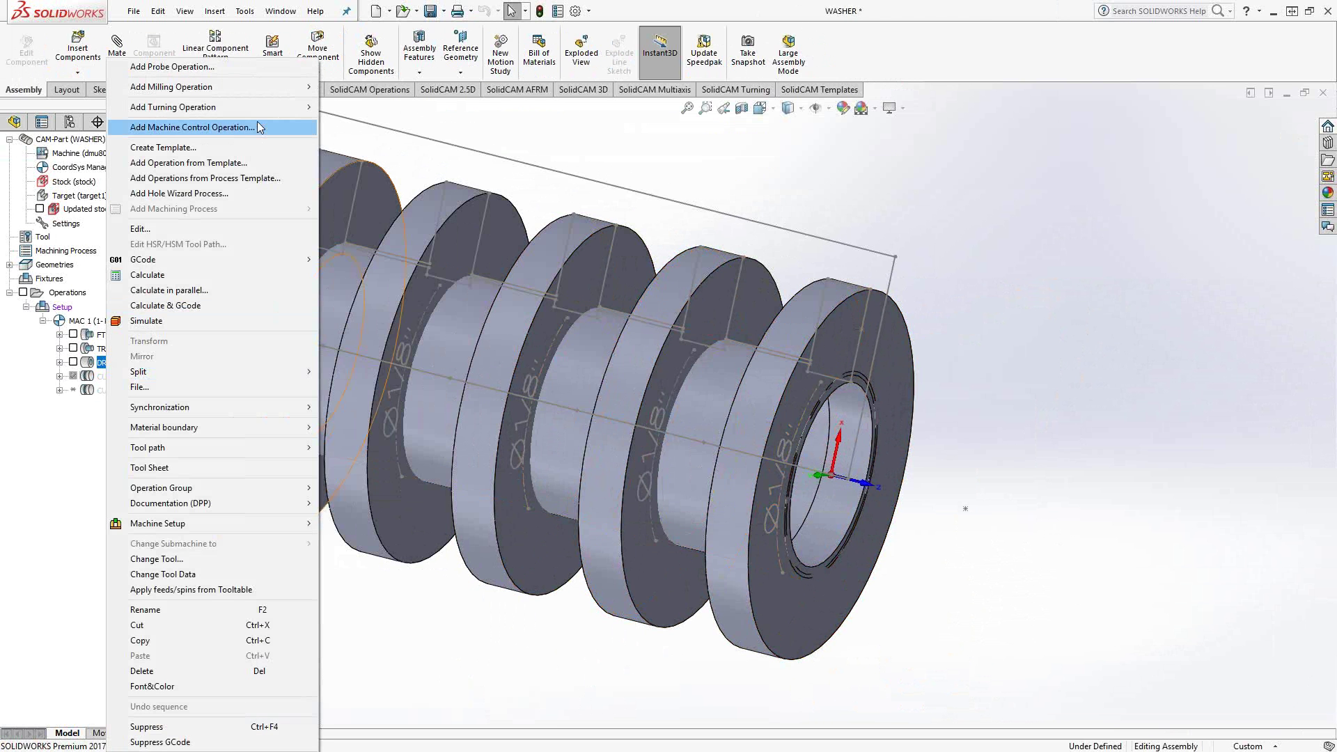
mouse_move(257, 86)
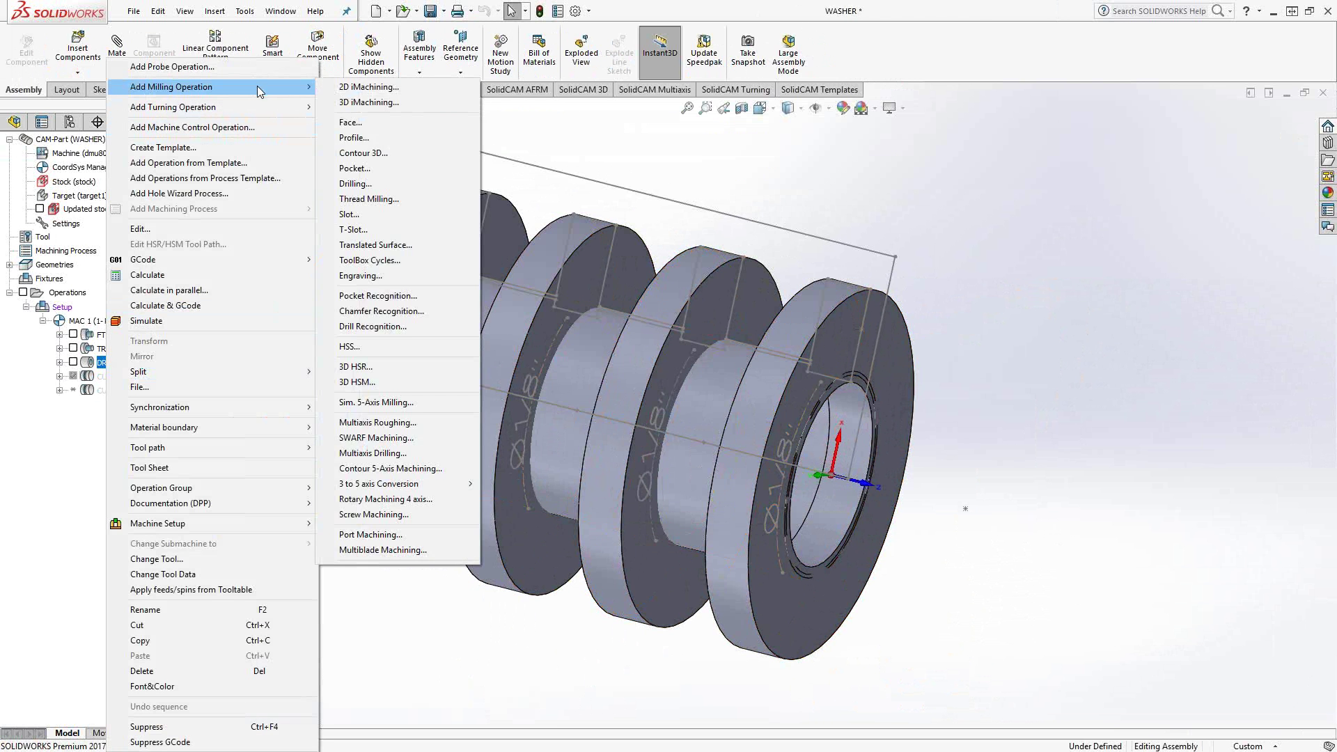
left_click(361, 276)
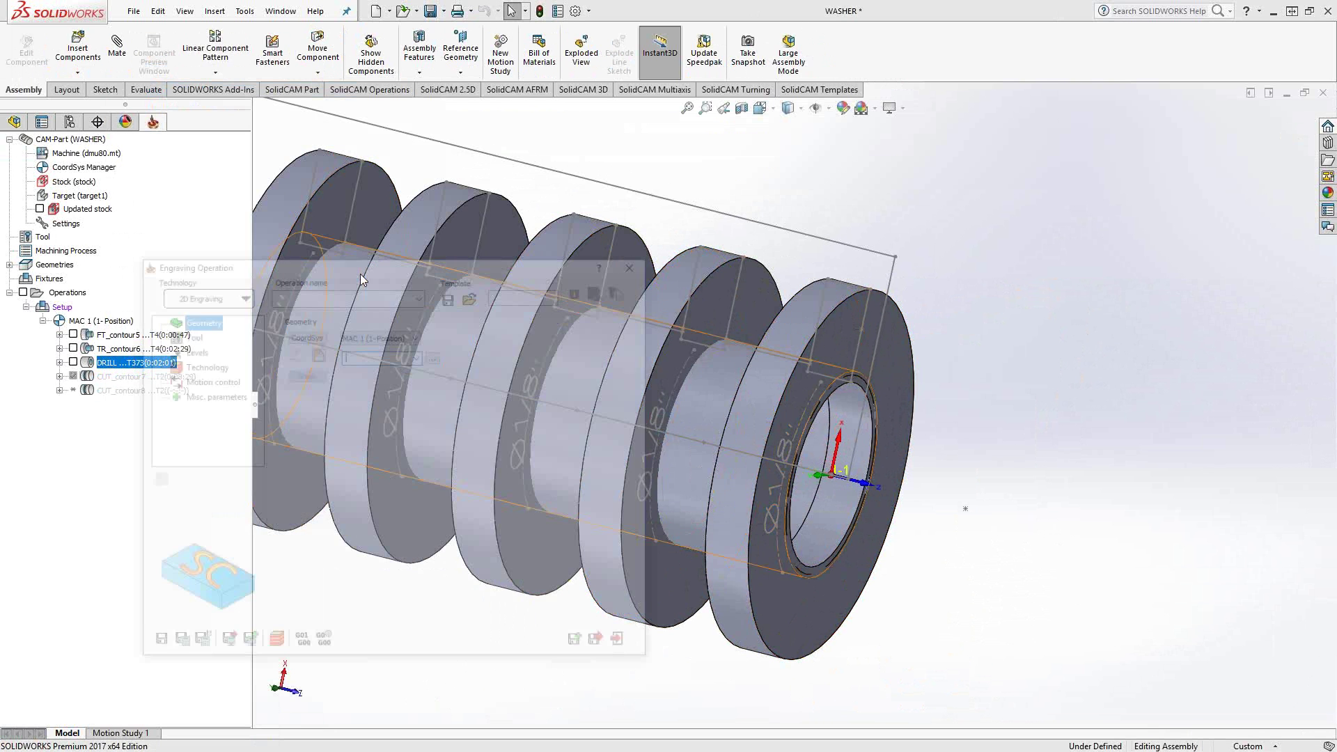
Select the Ø1/8" text on the end washer as the engraving chain, saved as contour9.
left_click(319, 354)
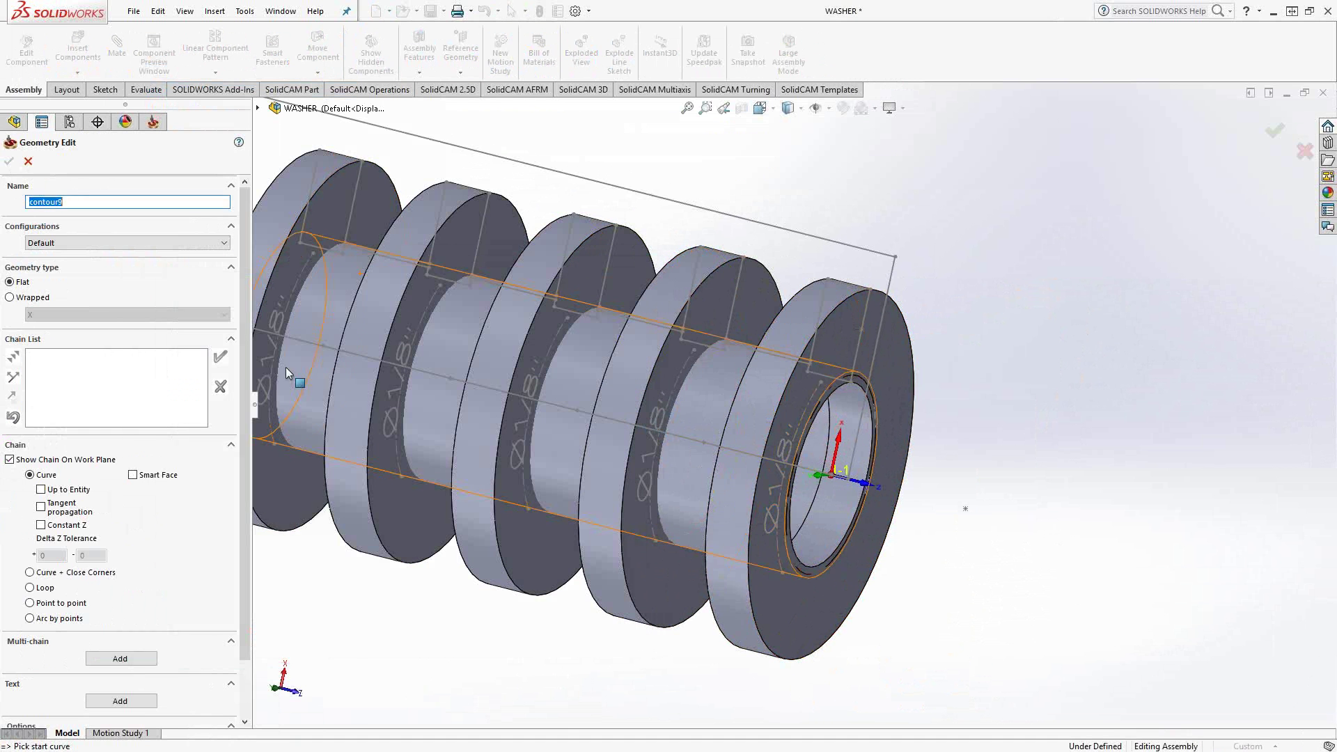
scroll(164, 606, "down", 2)
left_click(143, 595)
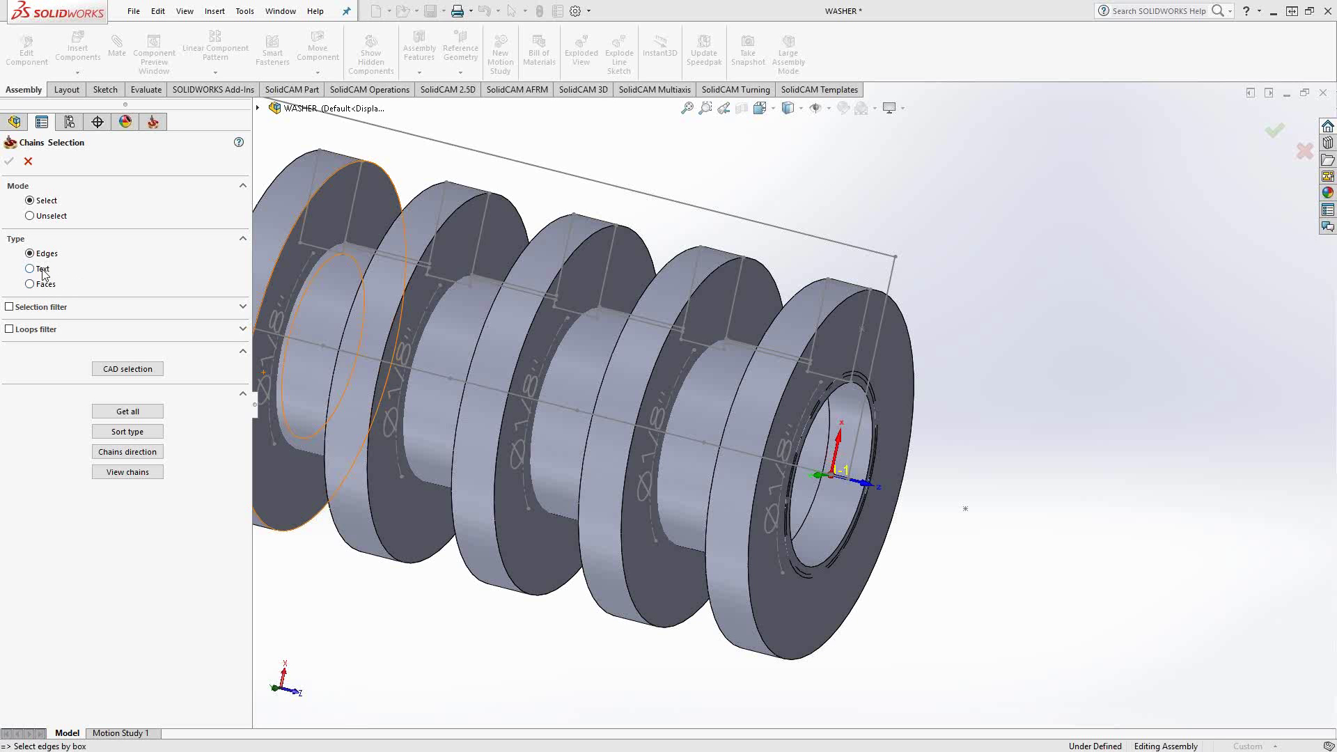
left_click(42, 270)
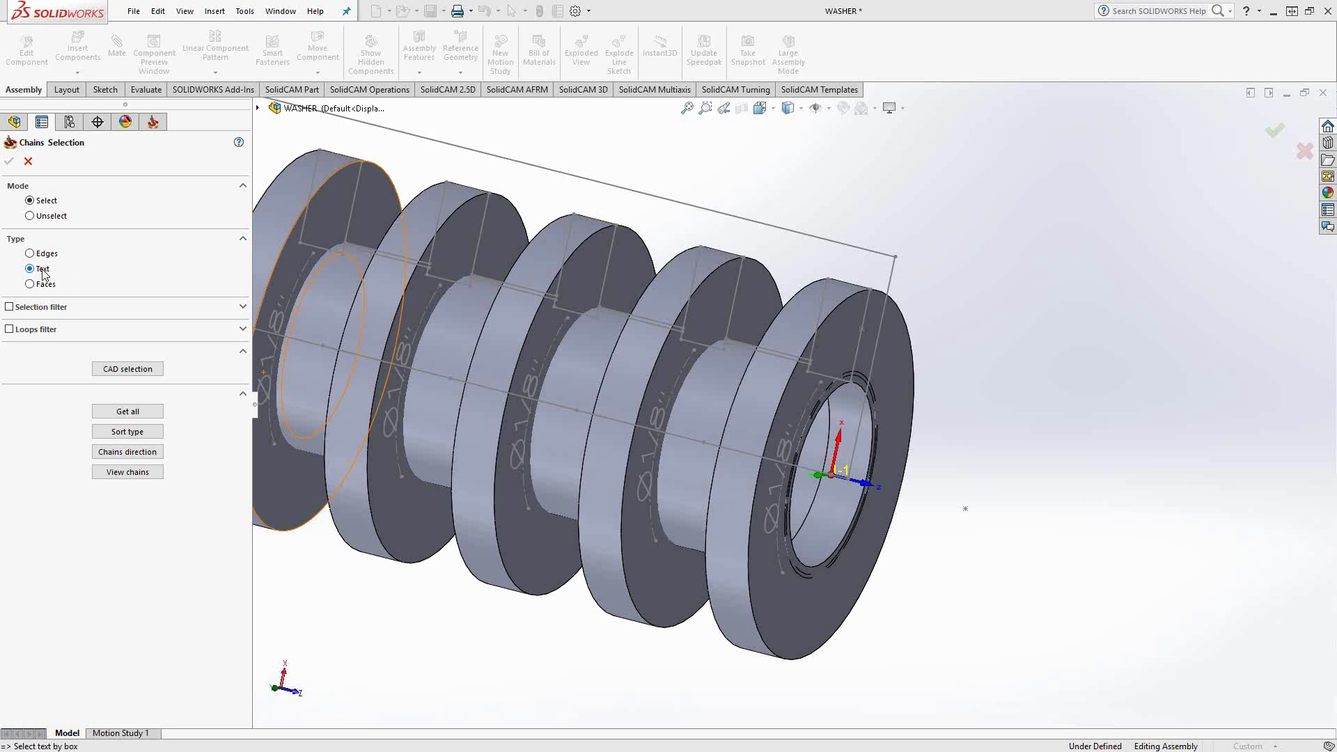
left_click(780, 483)
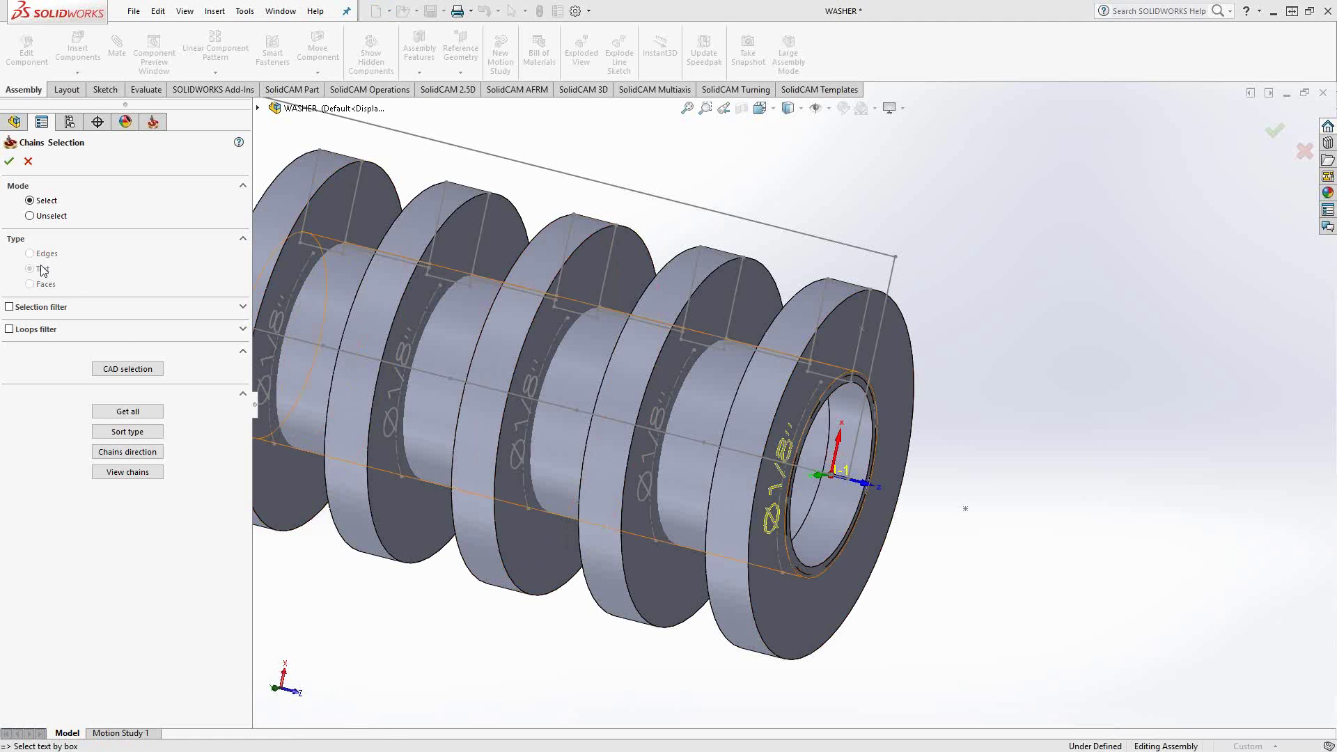
left_click(9, 160)
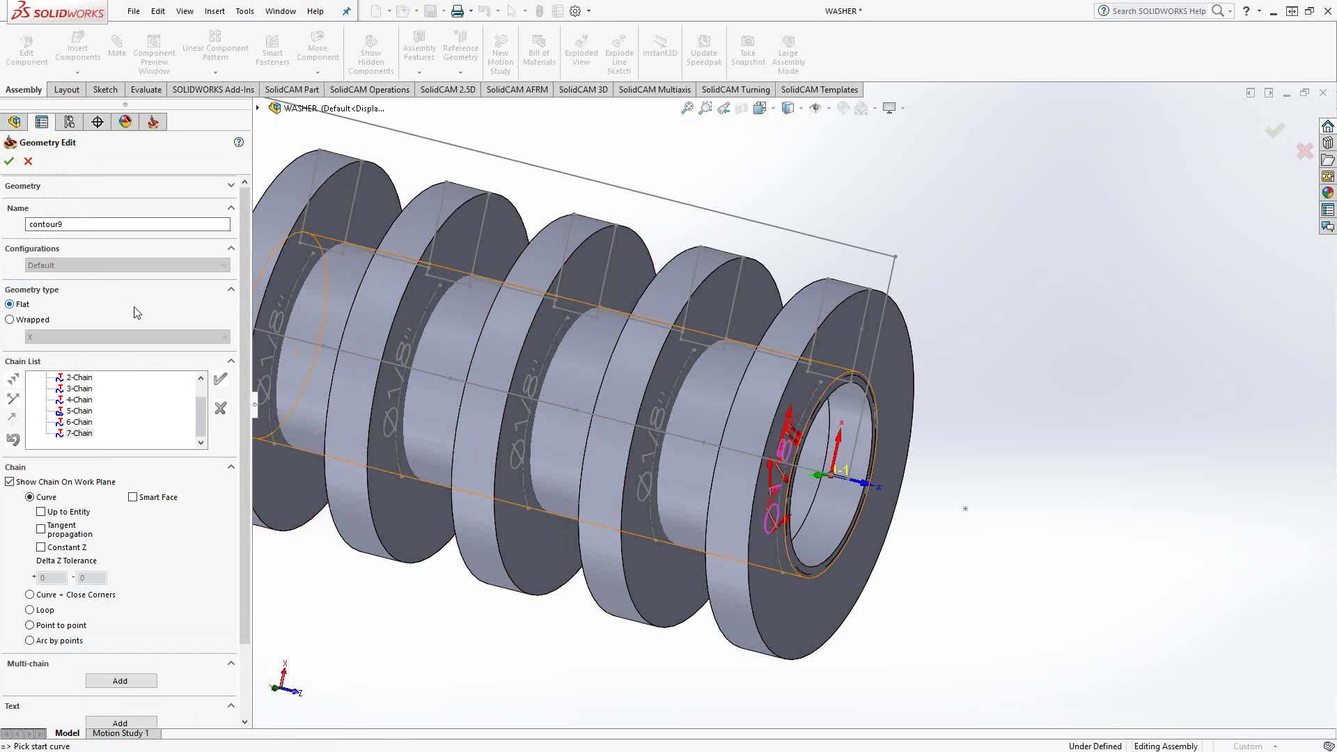
left_click(9, 161)
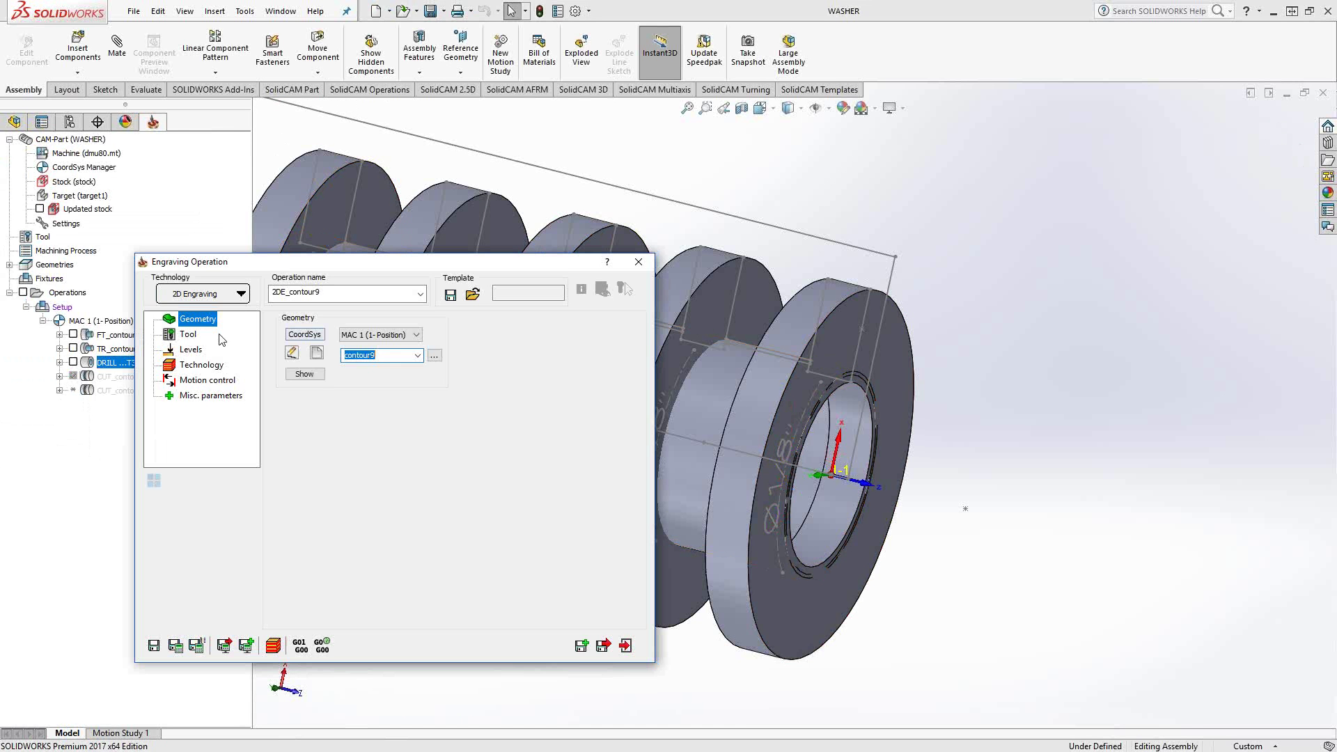
Import the #2 Center Drill x 60° from the CENTERDRILLS library as the engraving tool.
left_click(356, 530)
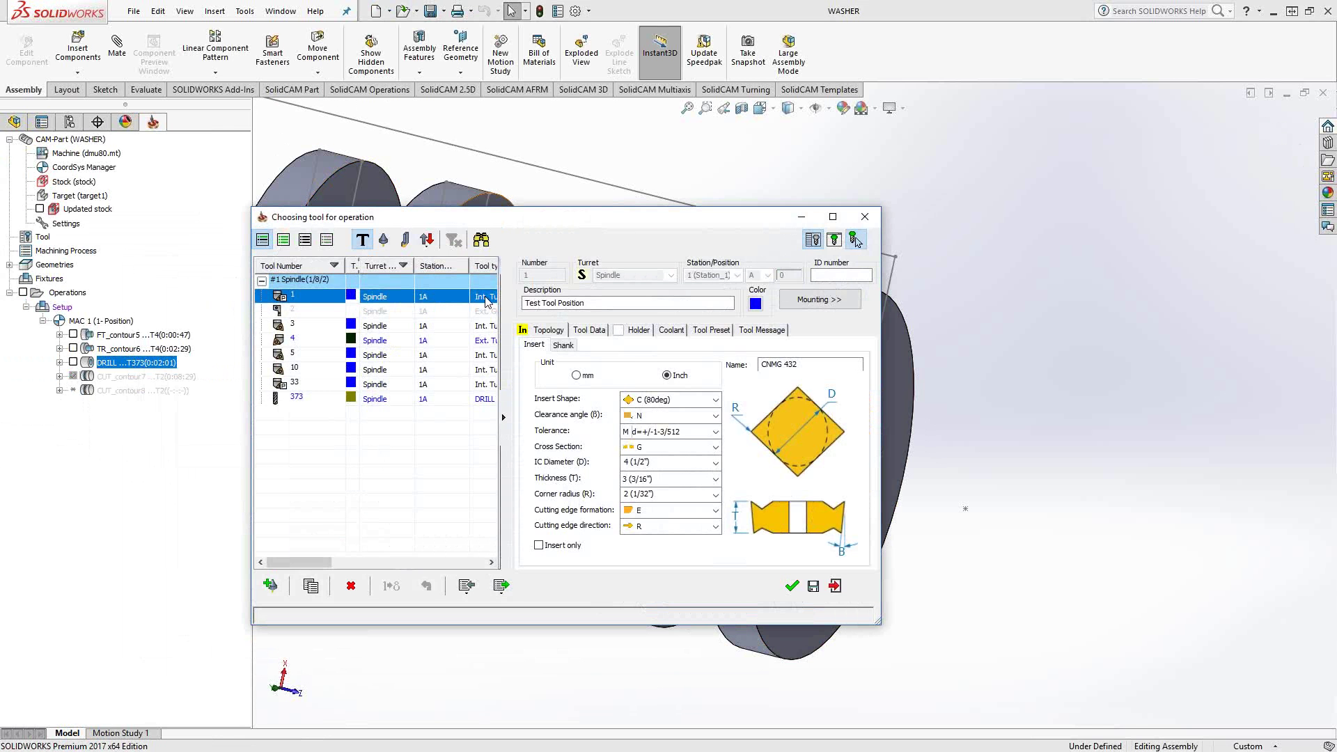
left_click(467, 585)
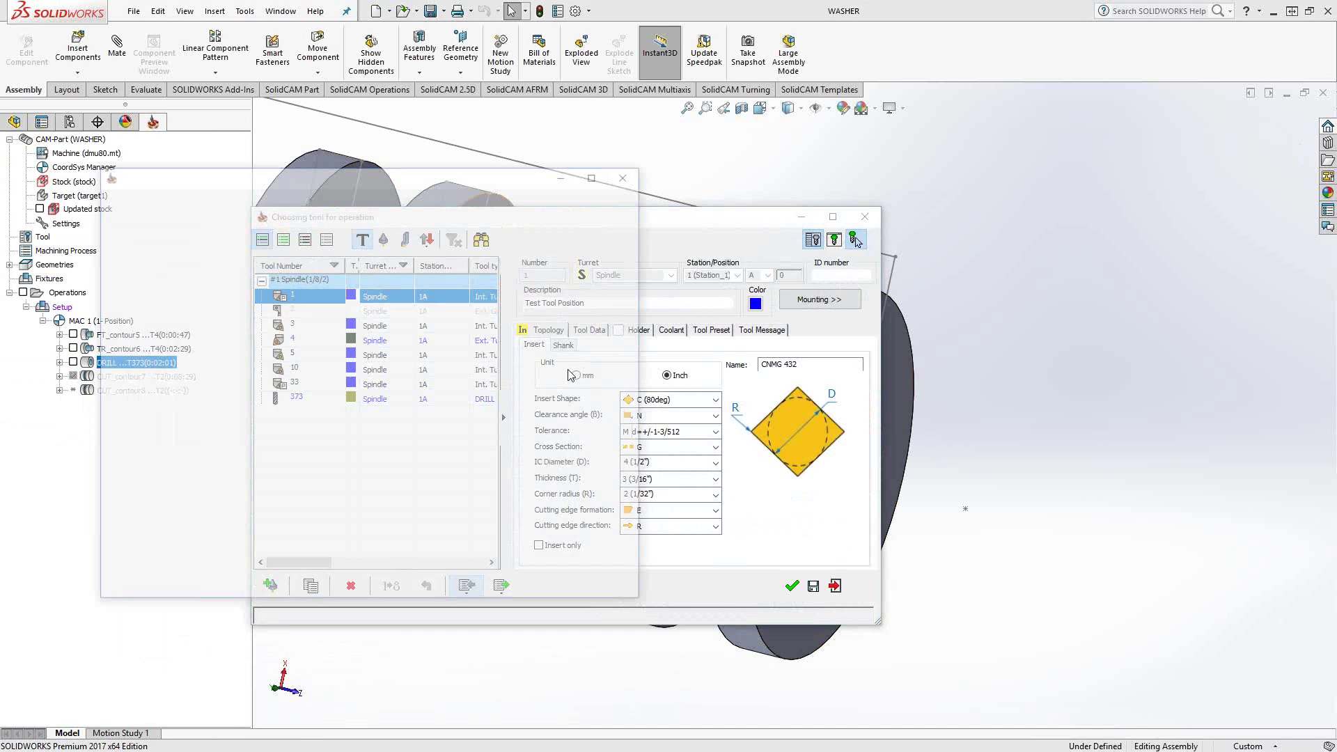
left_click(513, 203)
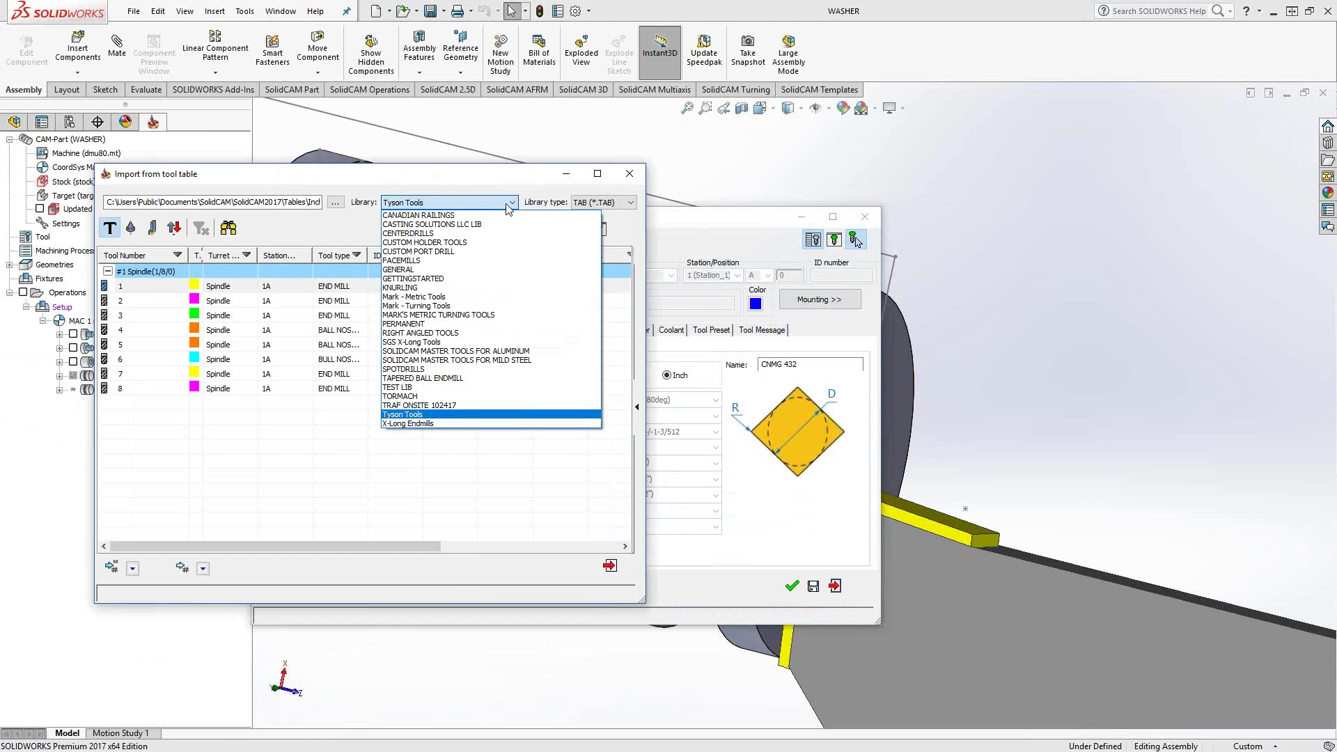
left_click(425, 234)
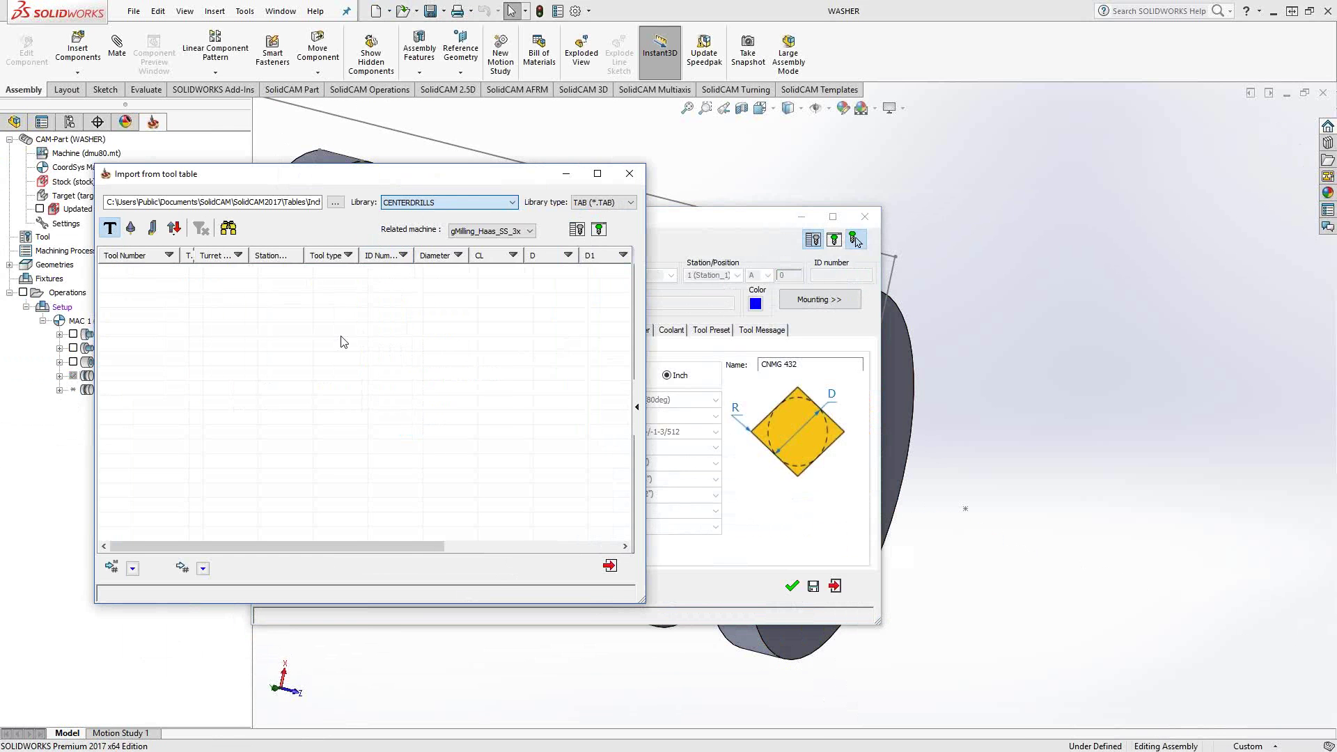
key("Down")
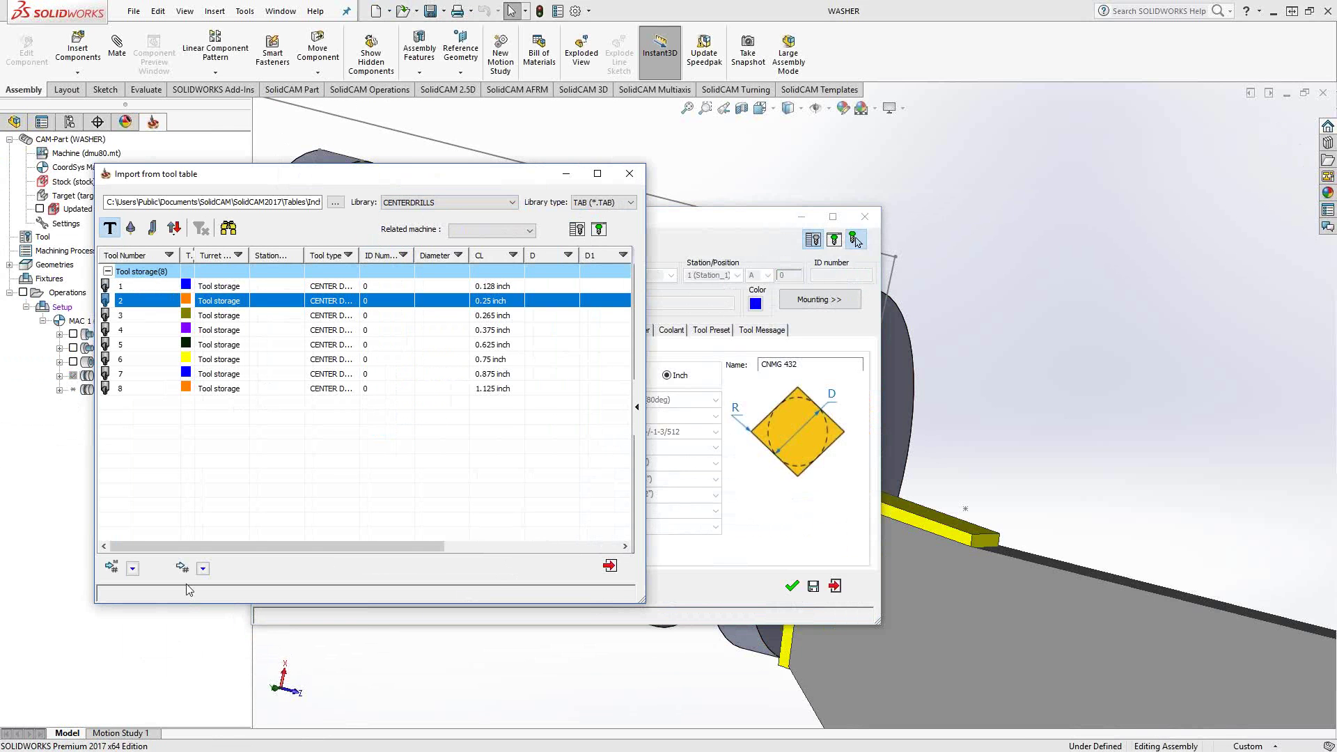
left_click(183, 569)
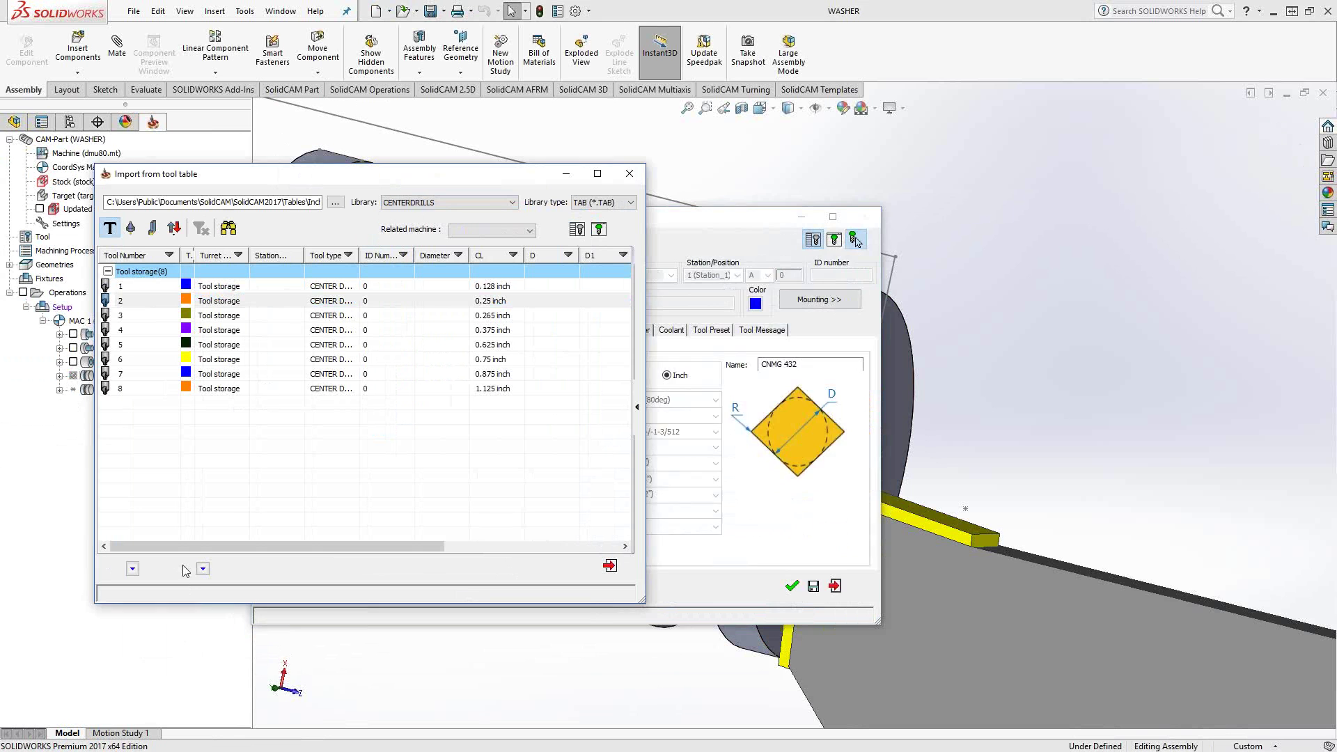
left_click(610, 568)
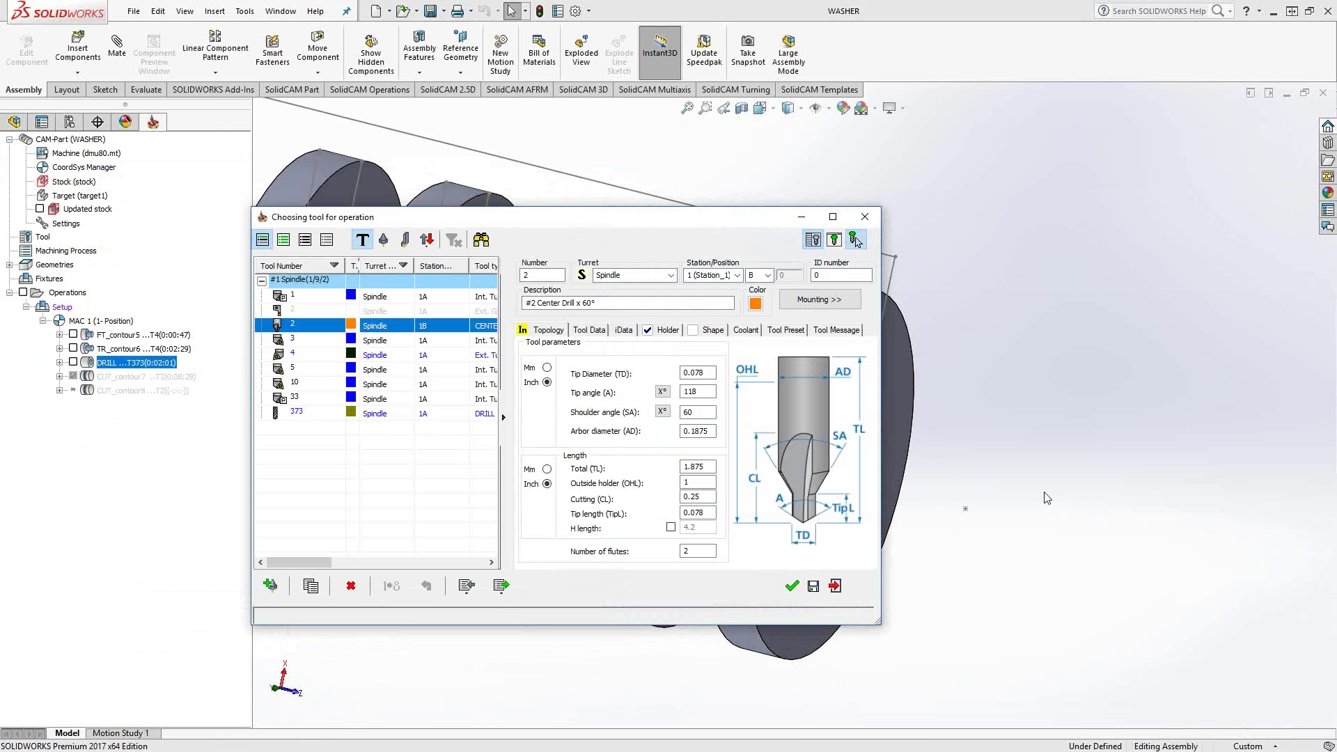
left_click(792, 585)
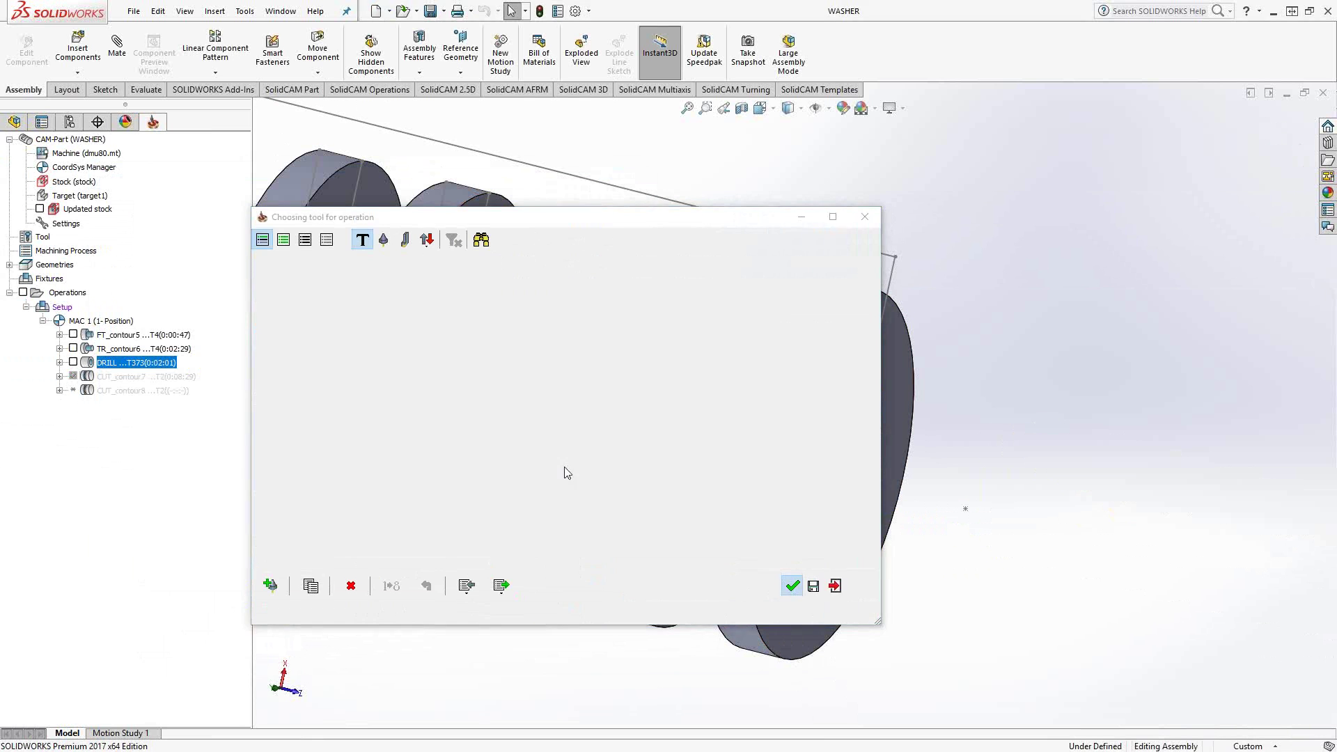
left_click(190, 349)
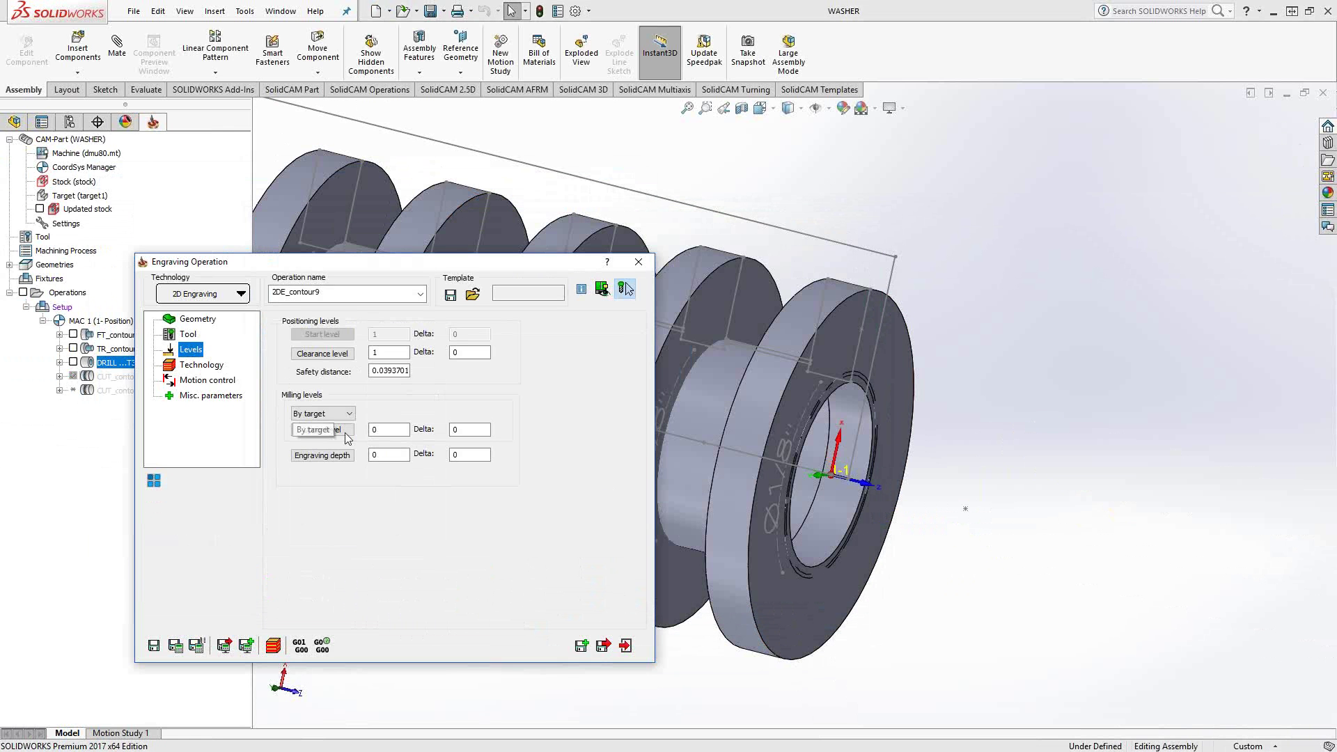
Pick upper level 0 from the washer face, set tool side to Center, and calculate the engraving.
left_click(322, 429)
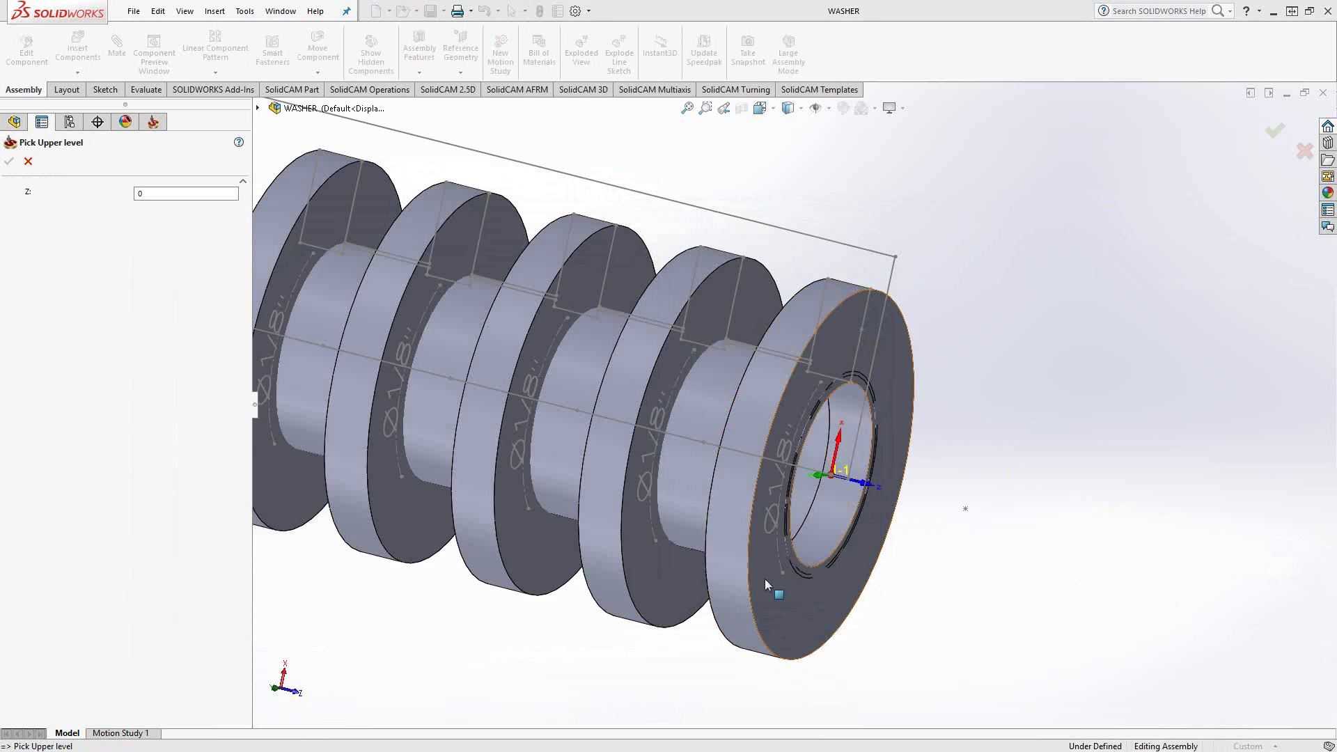
left_click(9, 161)
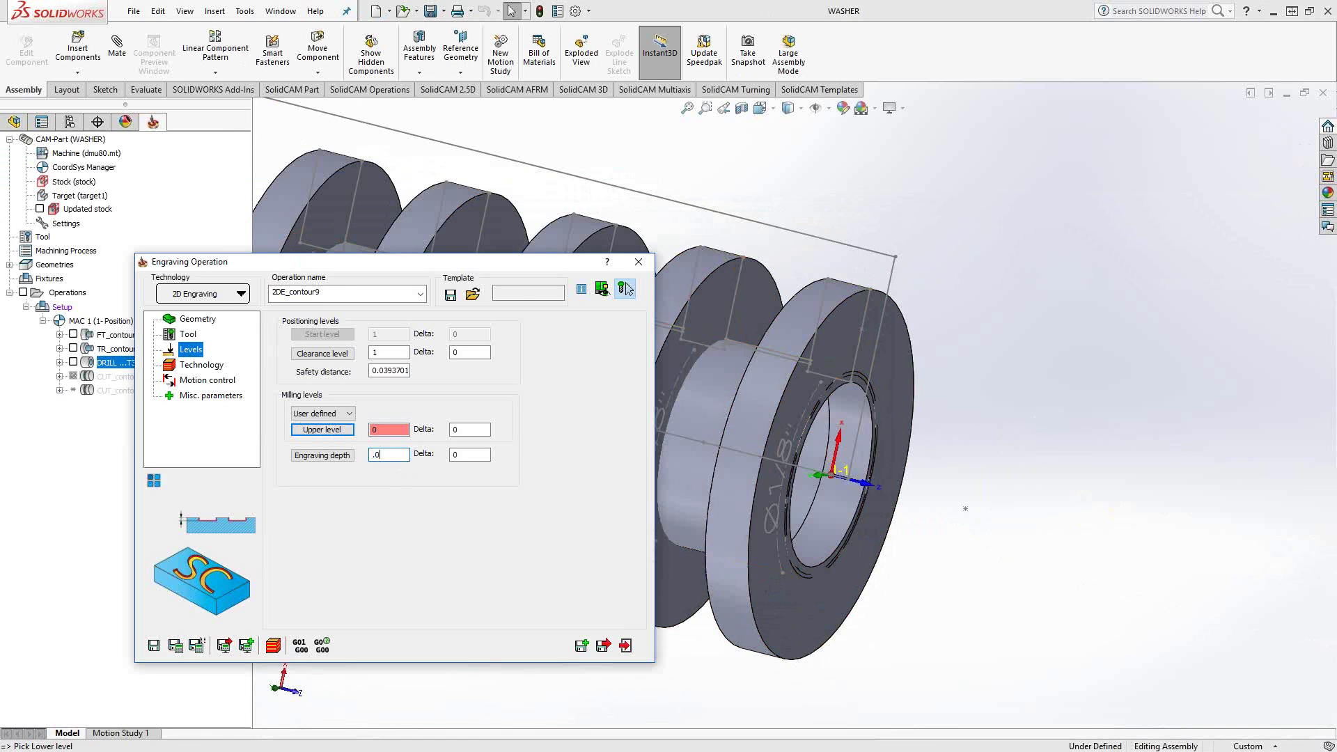
left_click(206, 365)
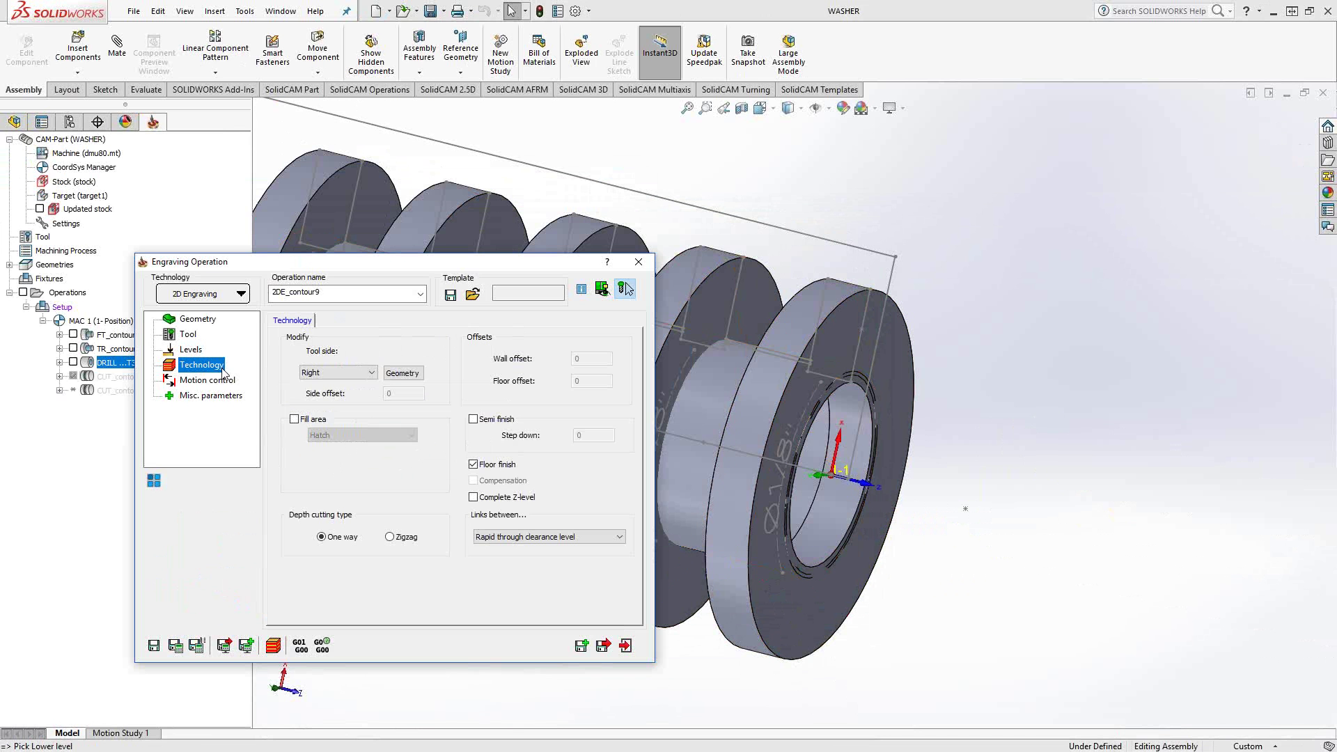
left_click(341, 373)
left_click(328, 403)
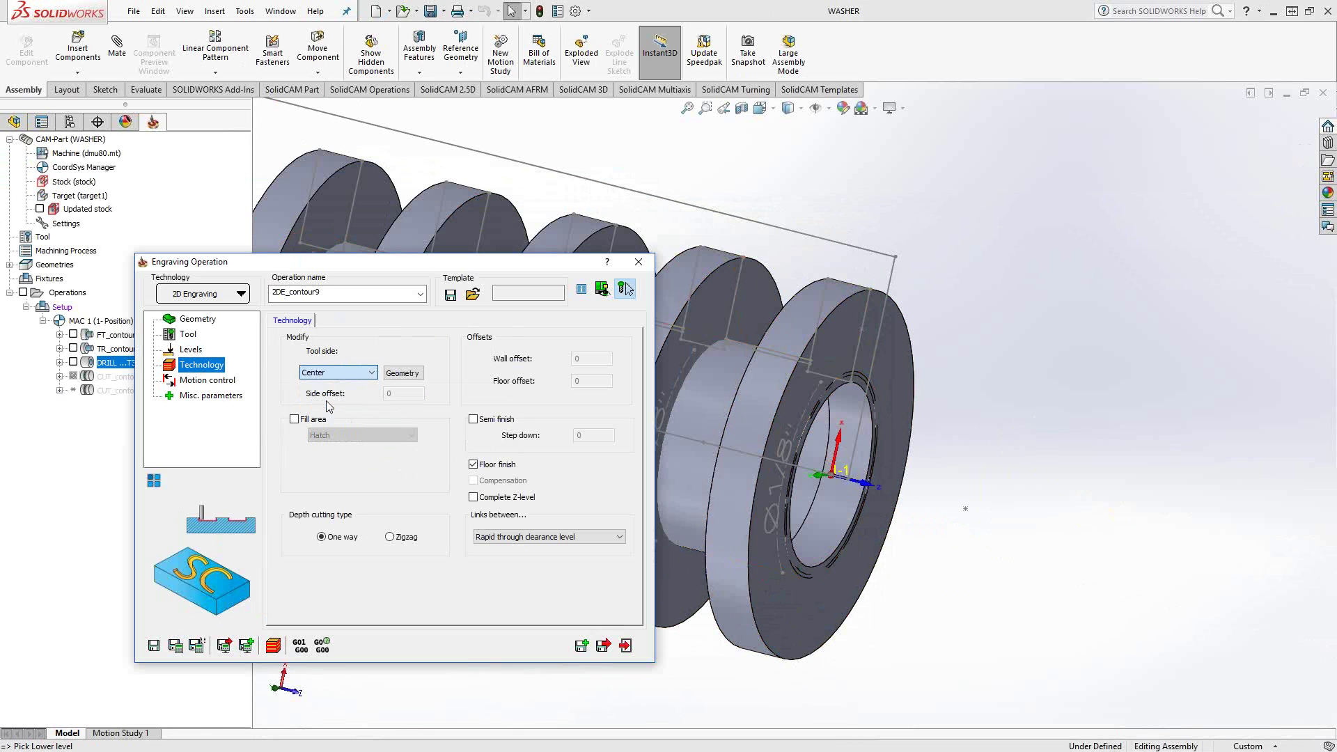
left_click(176, 646)
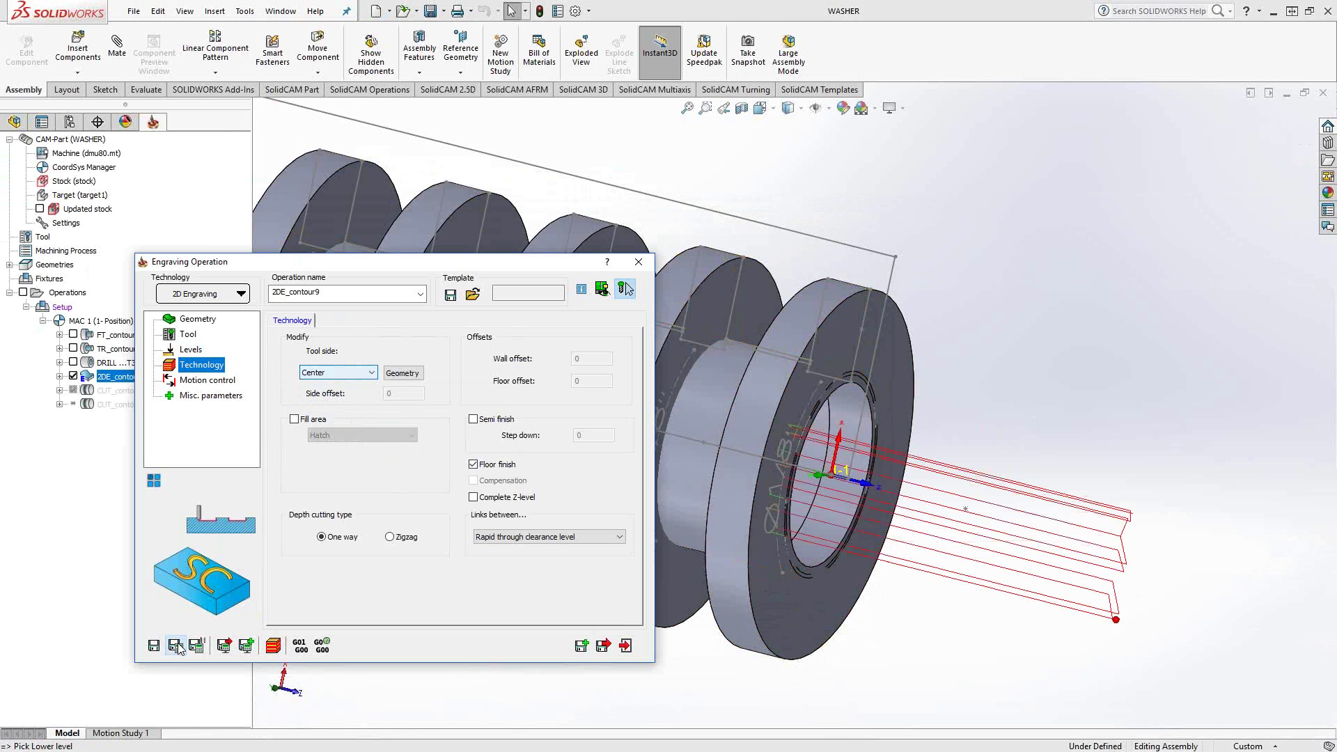
left_click(625, 646)
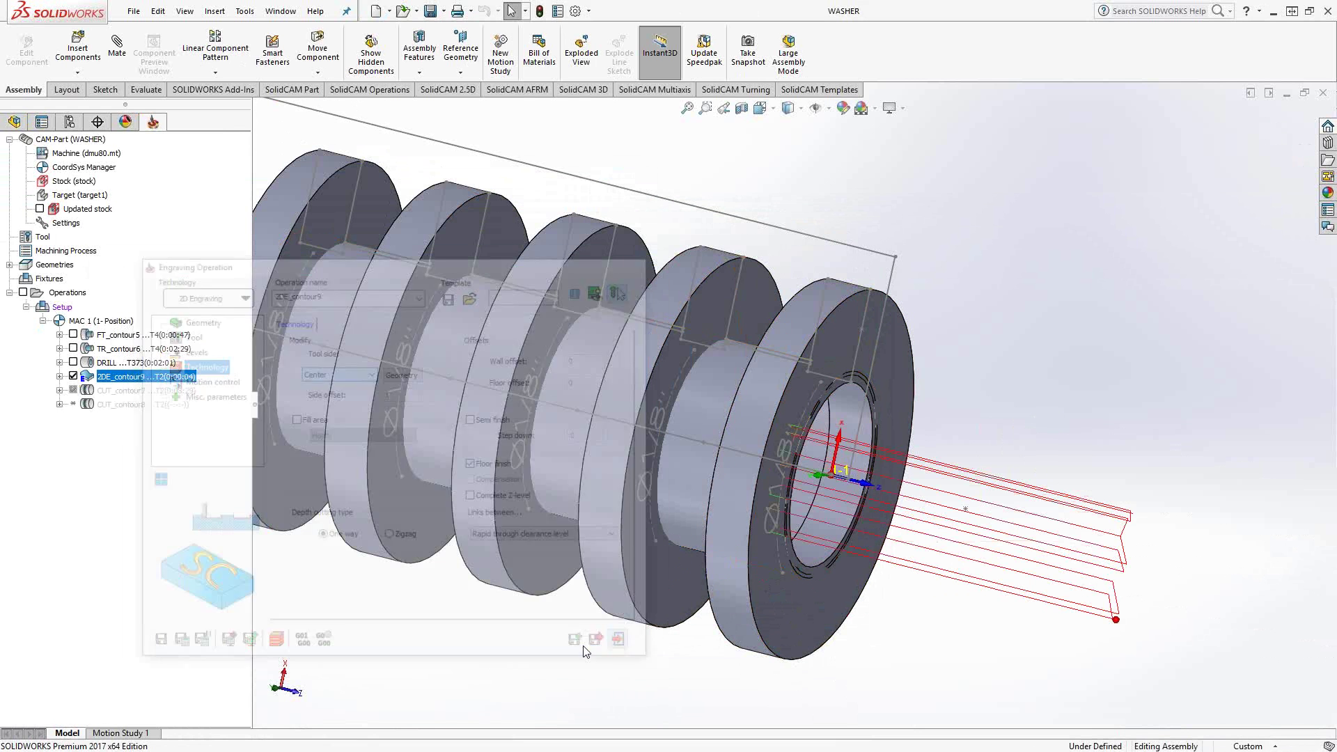
left_click(73, 376)
Add a new cutoff operation and define its part-off chain as contour10.
right_click(113, 378)
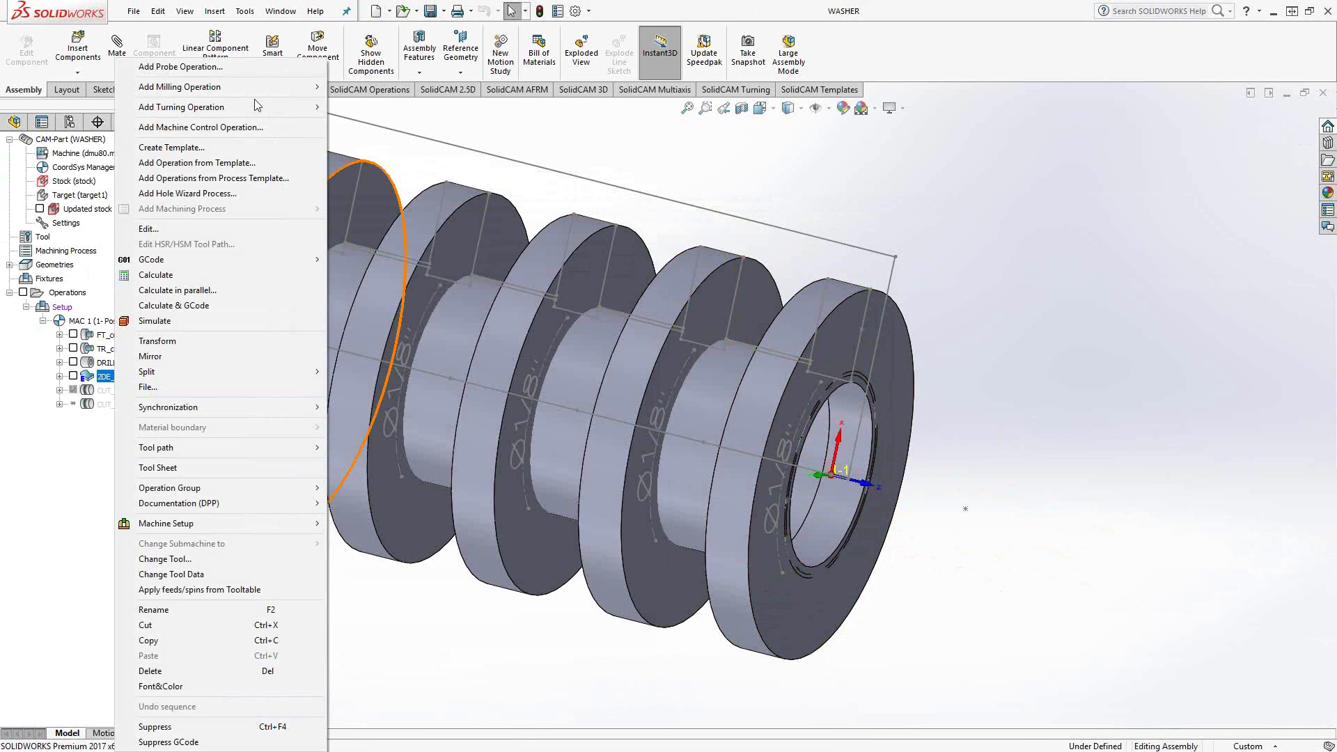
mouse_move(258, 107)
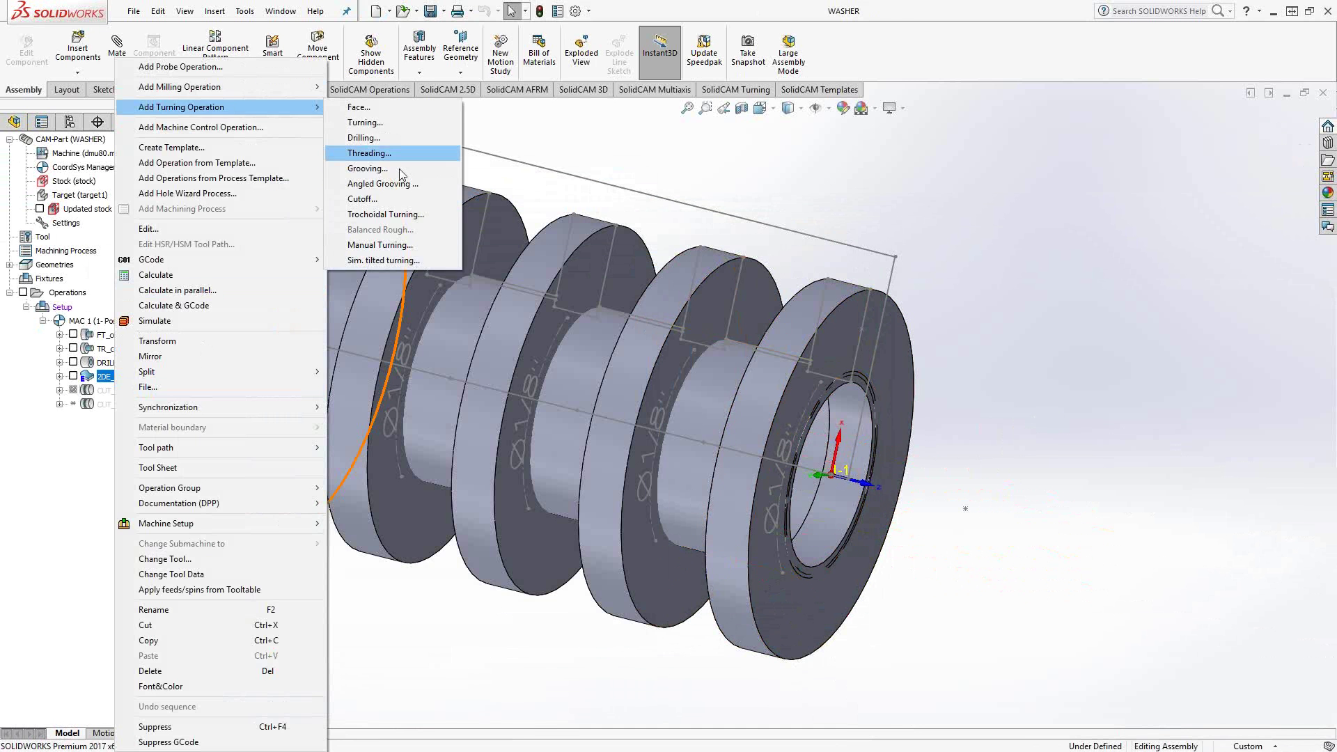
left_click(369, 199)
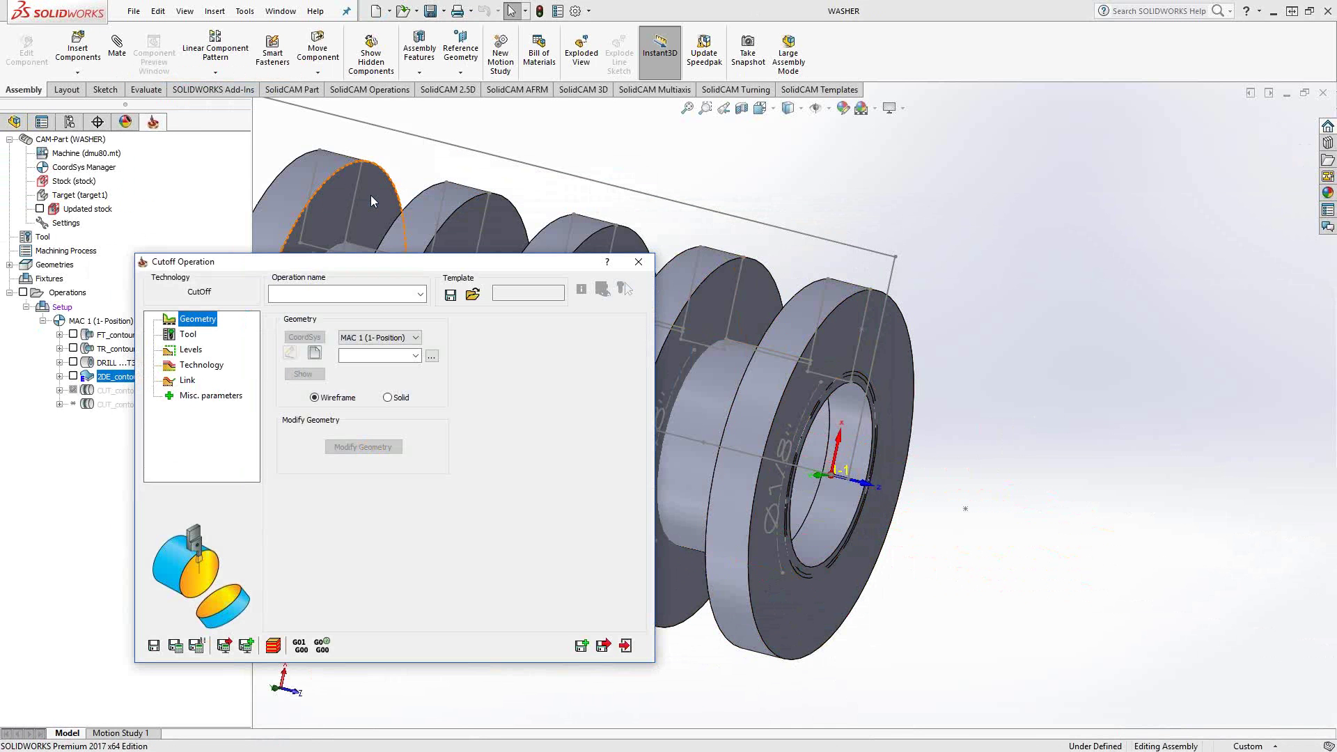
left_click(315, 353)
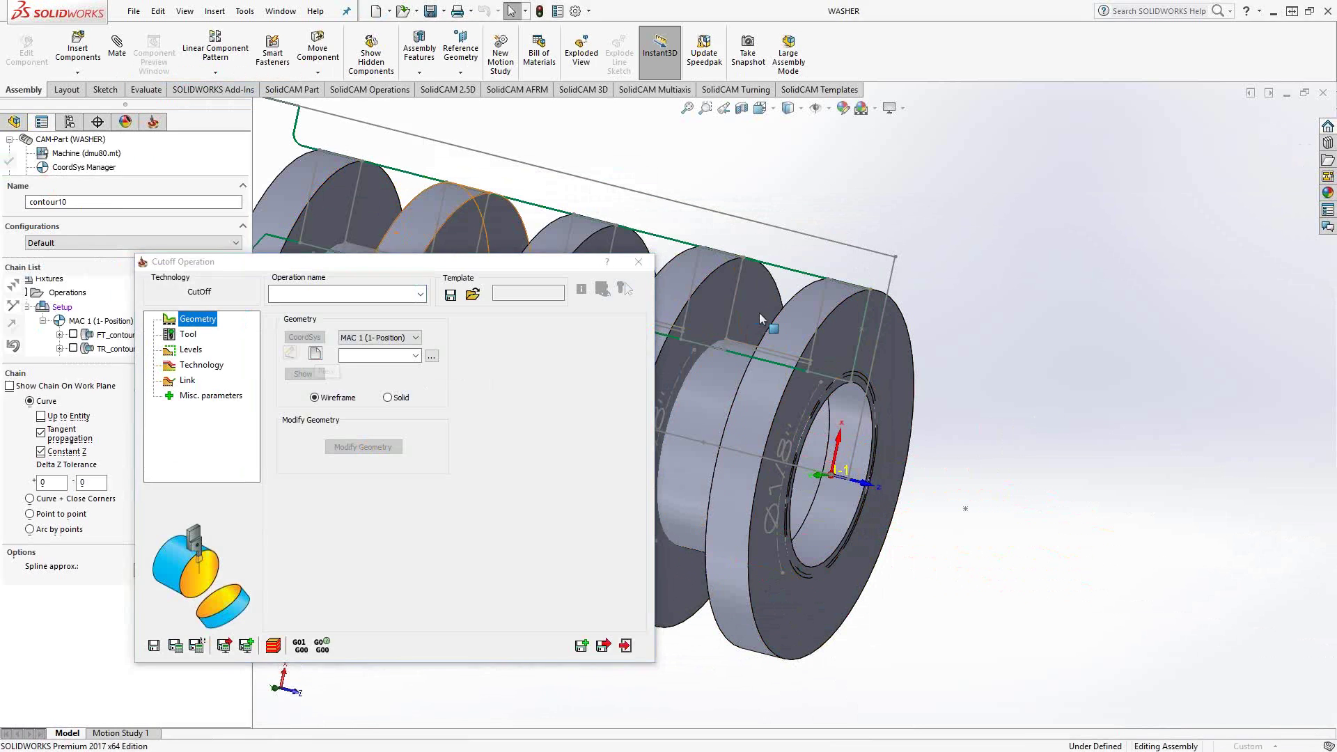
left_click(746, 272)
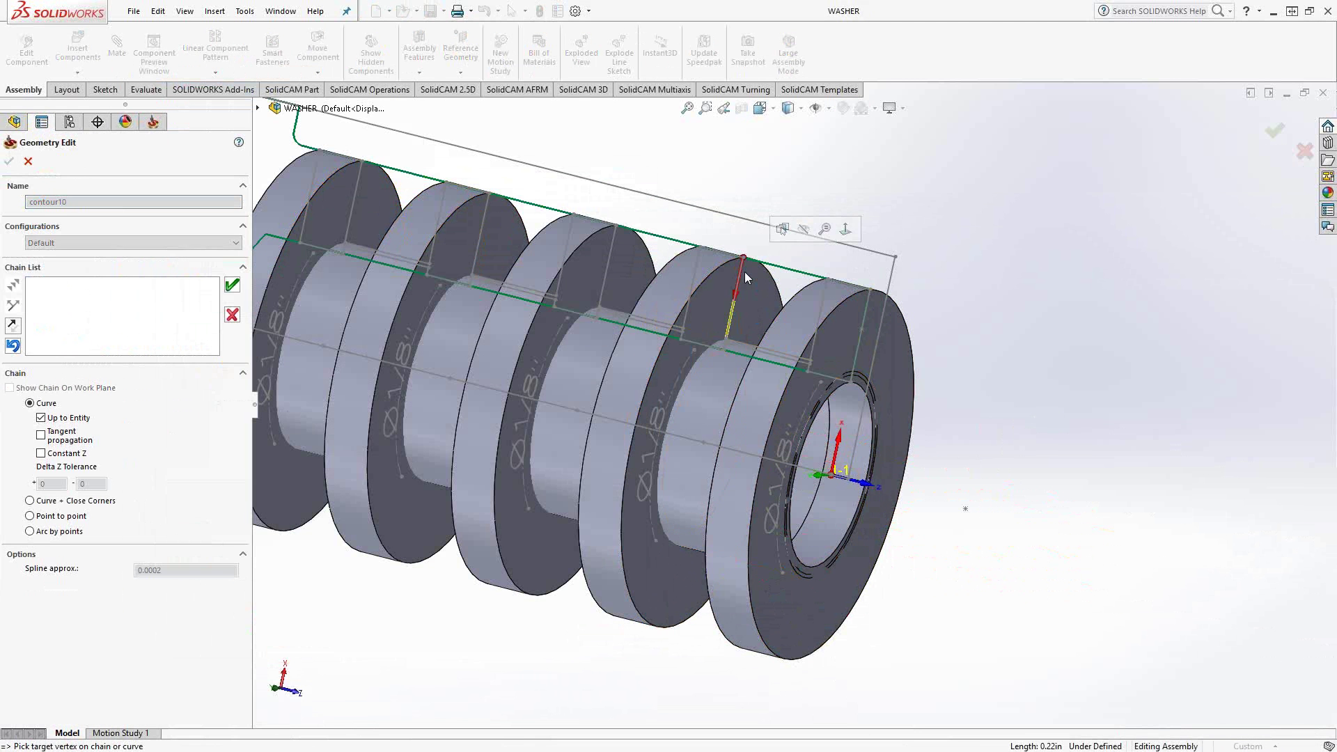
left_click(325, 318)
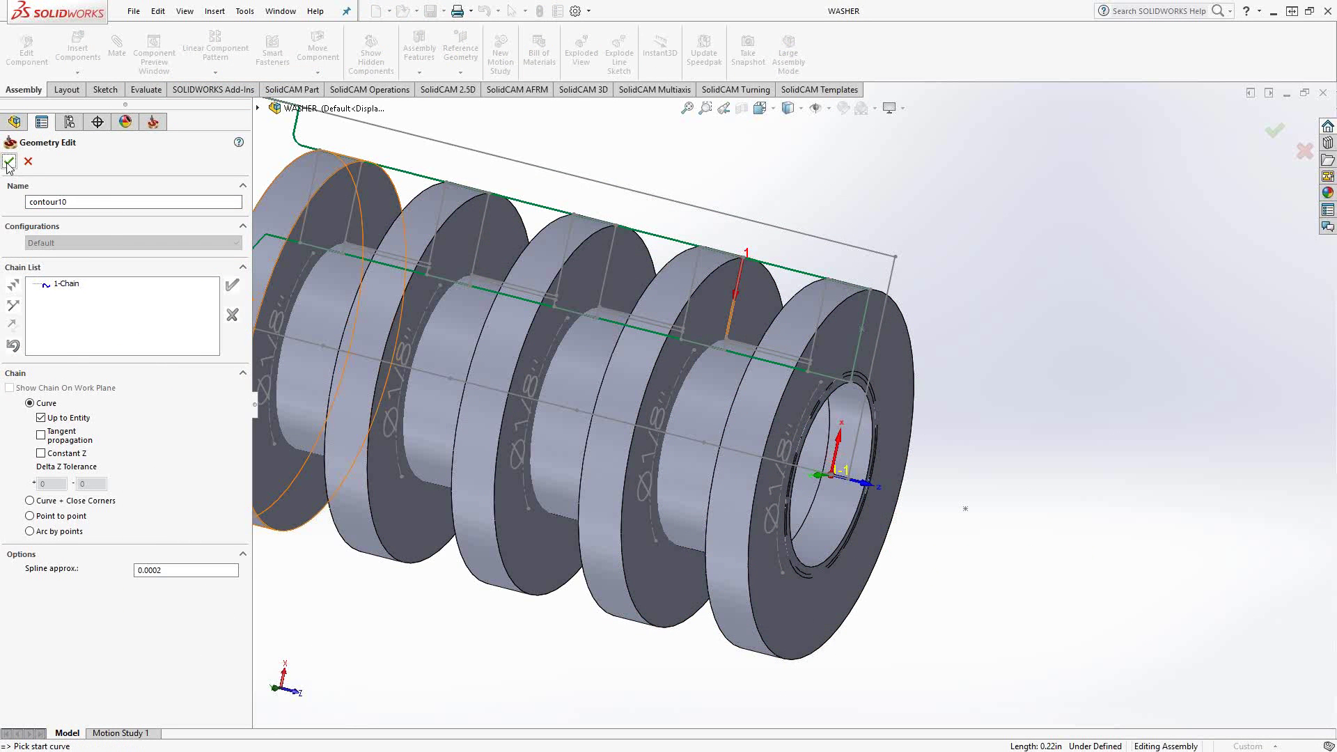
left_click(9, 163)
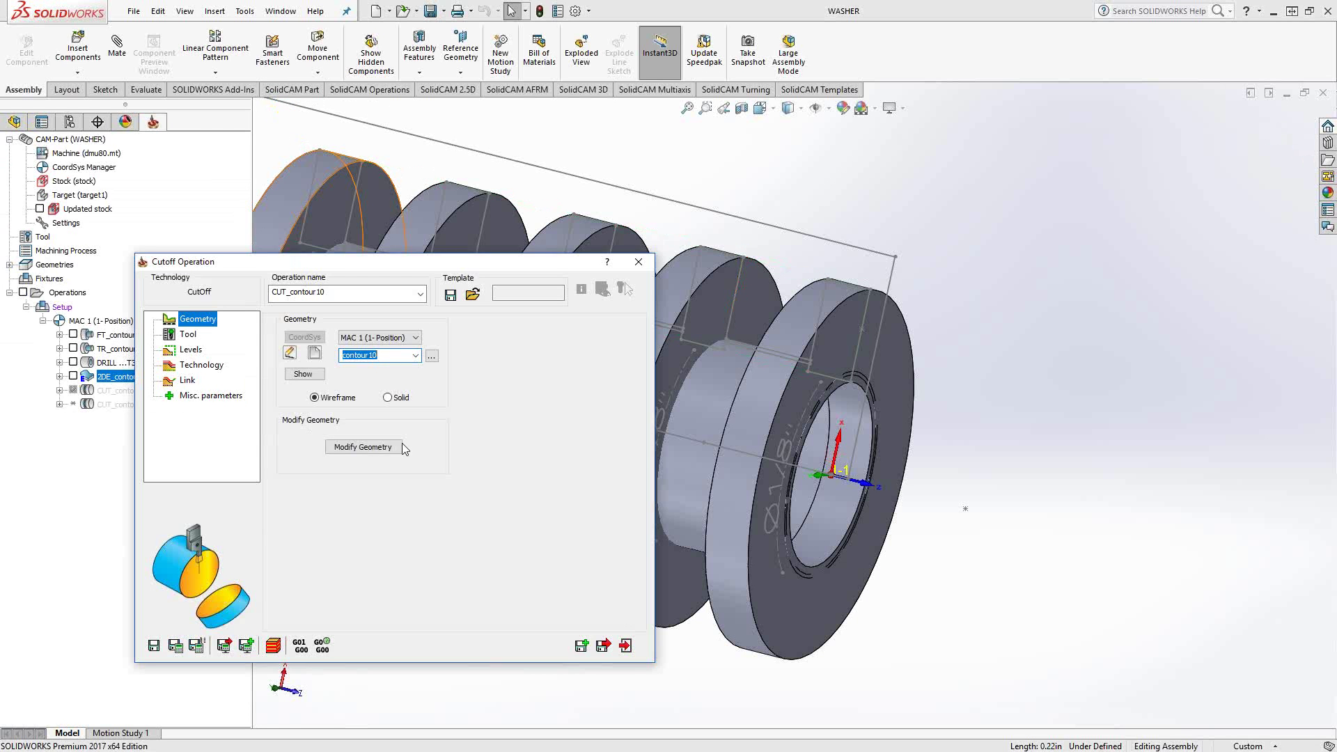
Set the contour10 chain's end extension distance to 0.1.
left_click(384, 452)
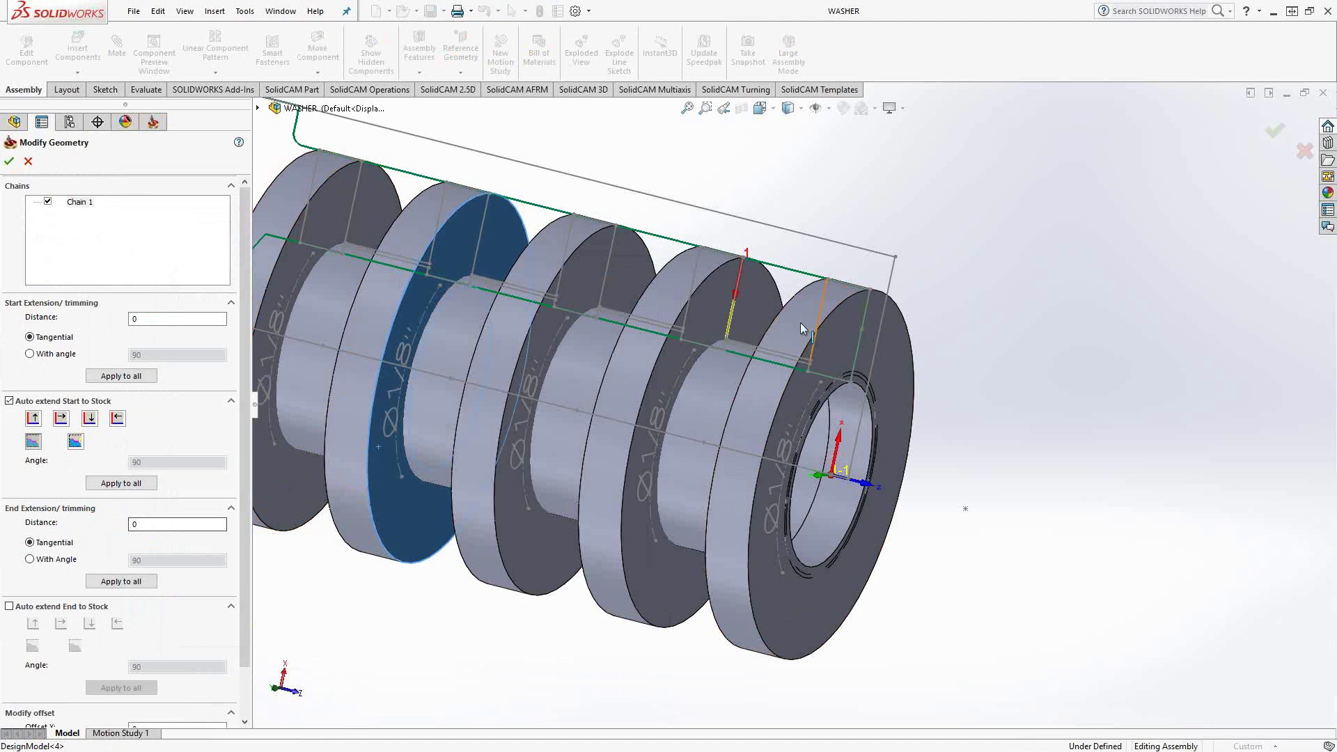
scroll(801, 324, "down", 5)
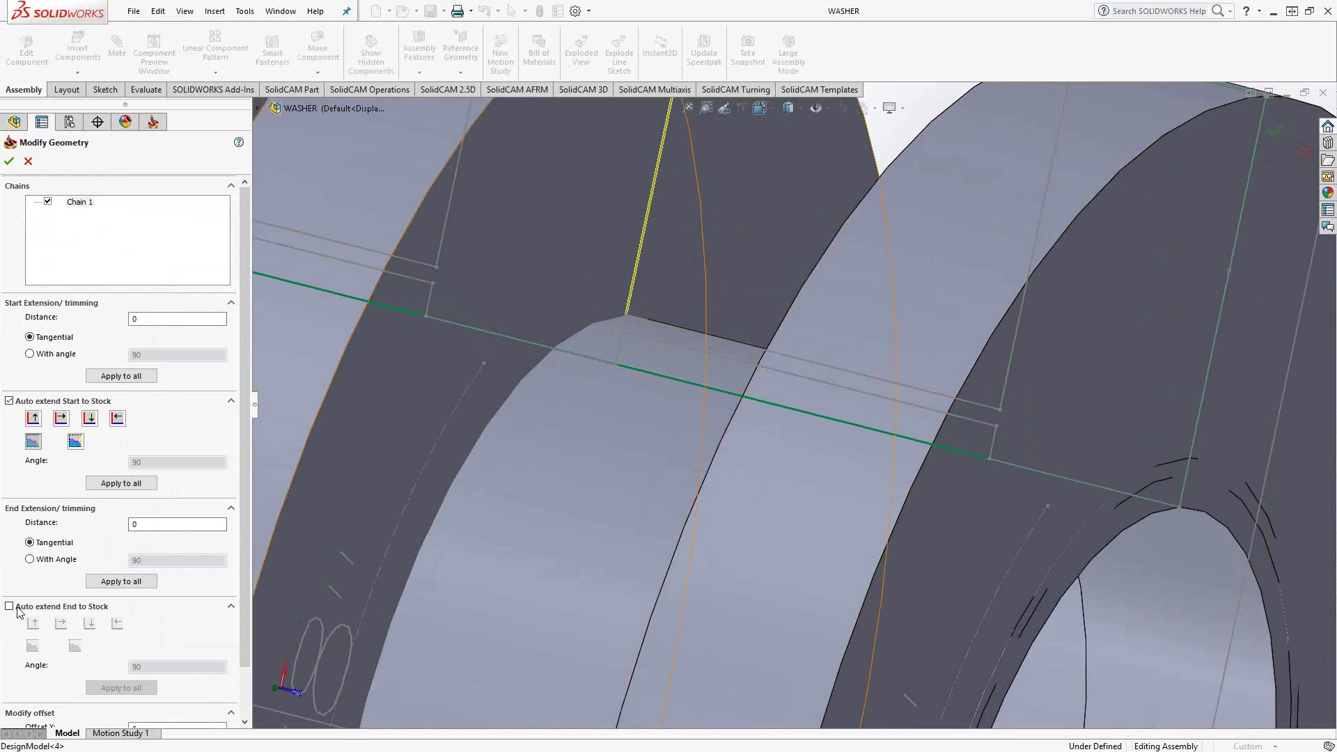
left_click(145, 531)
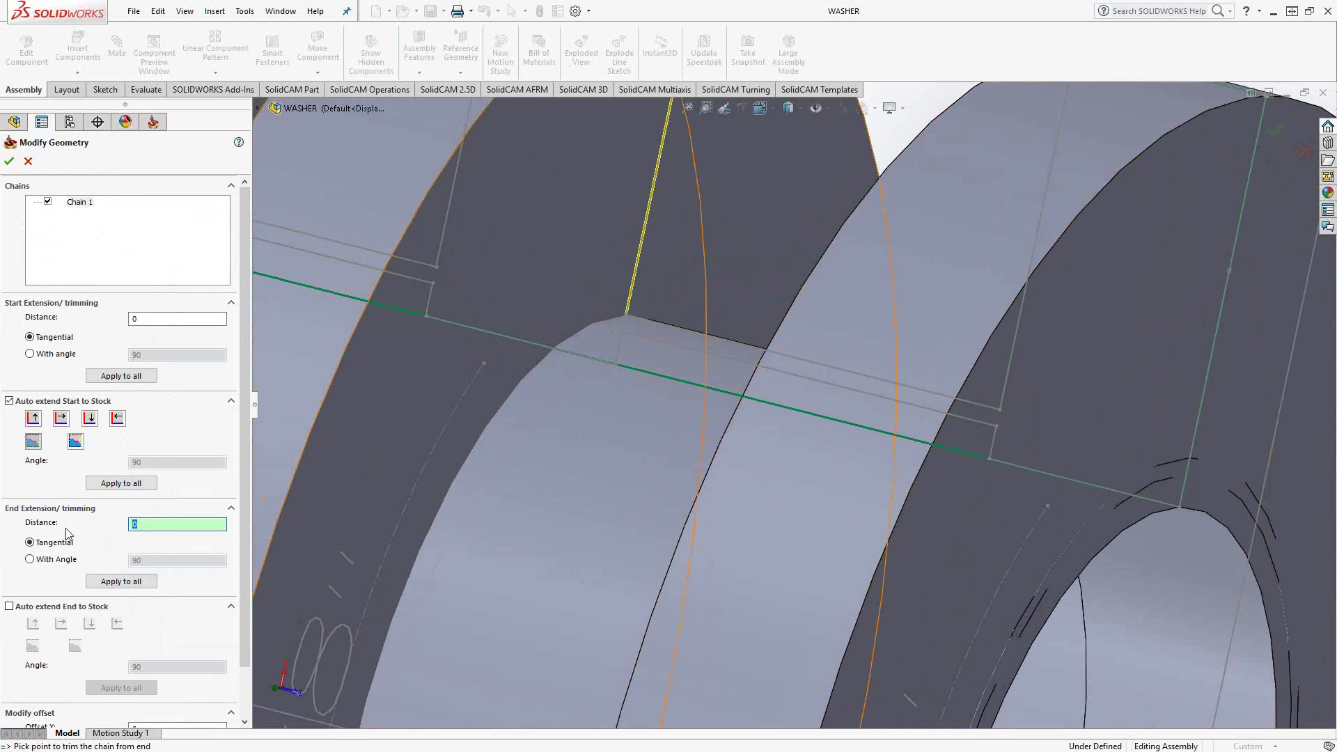
type(".1")
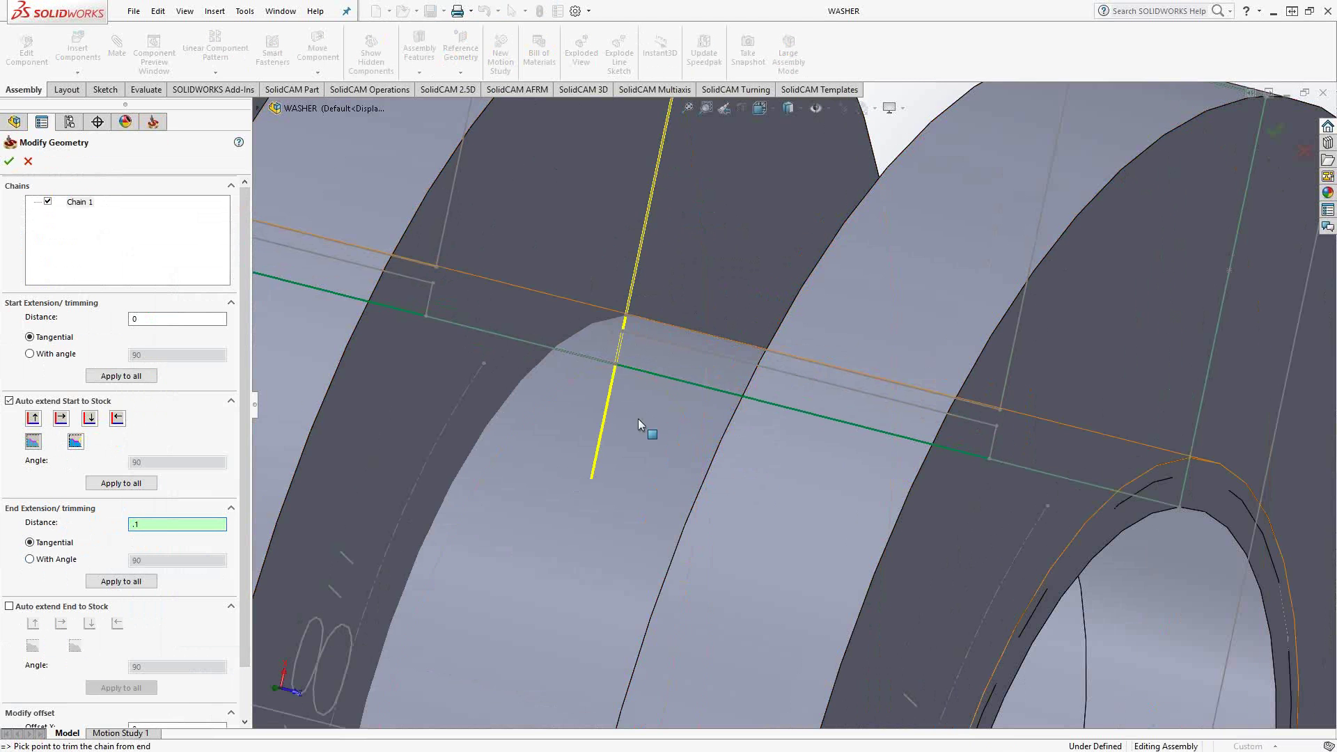
scroll(638, 419, "up", 3)
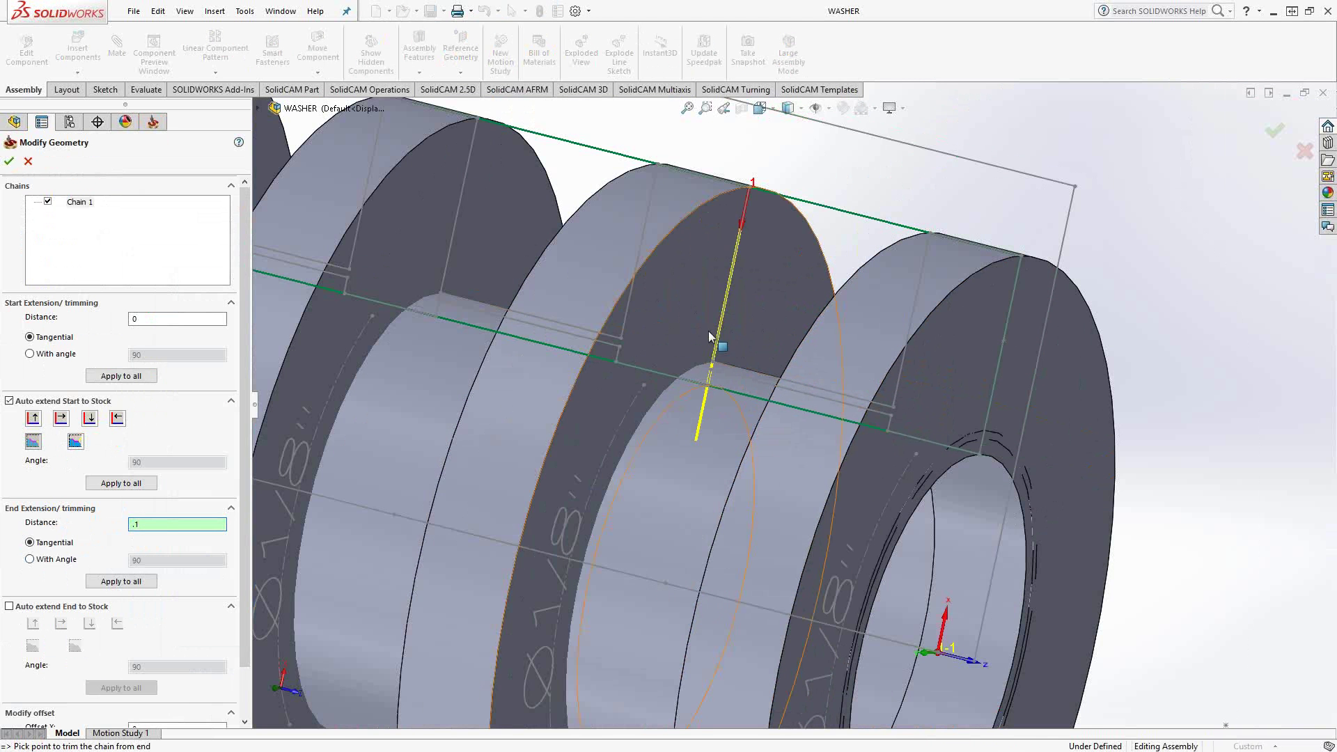
left_click(9, 161)
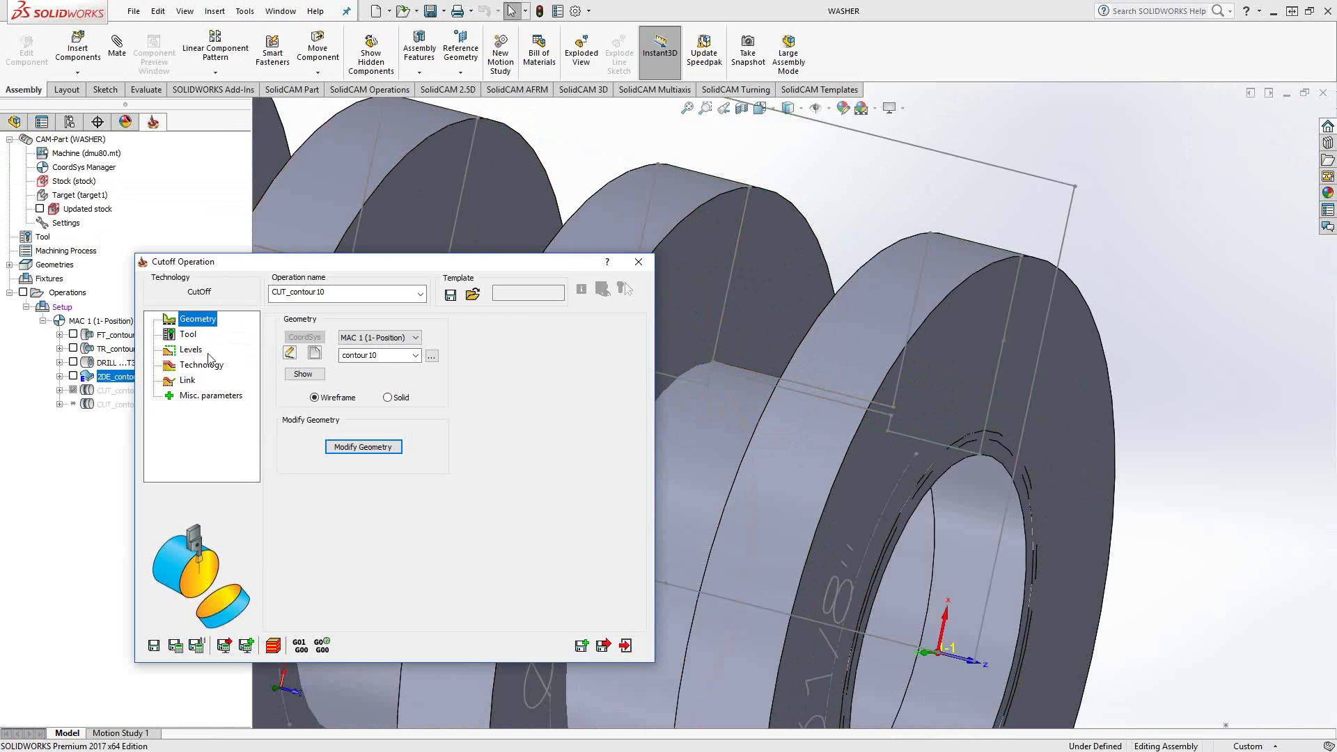
Choose tool 2, the external grooving tool, for the cutoff operation.
left_click(188, 335)
left_click(374, 581)
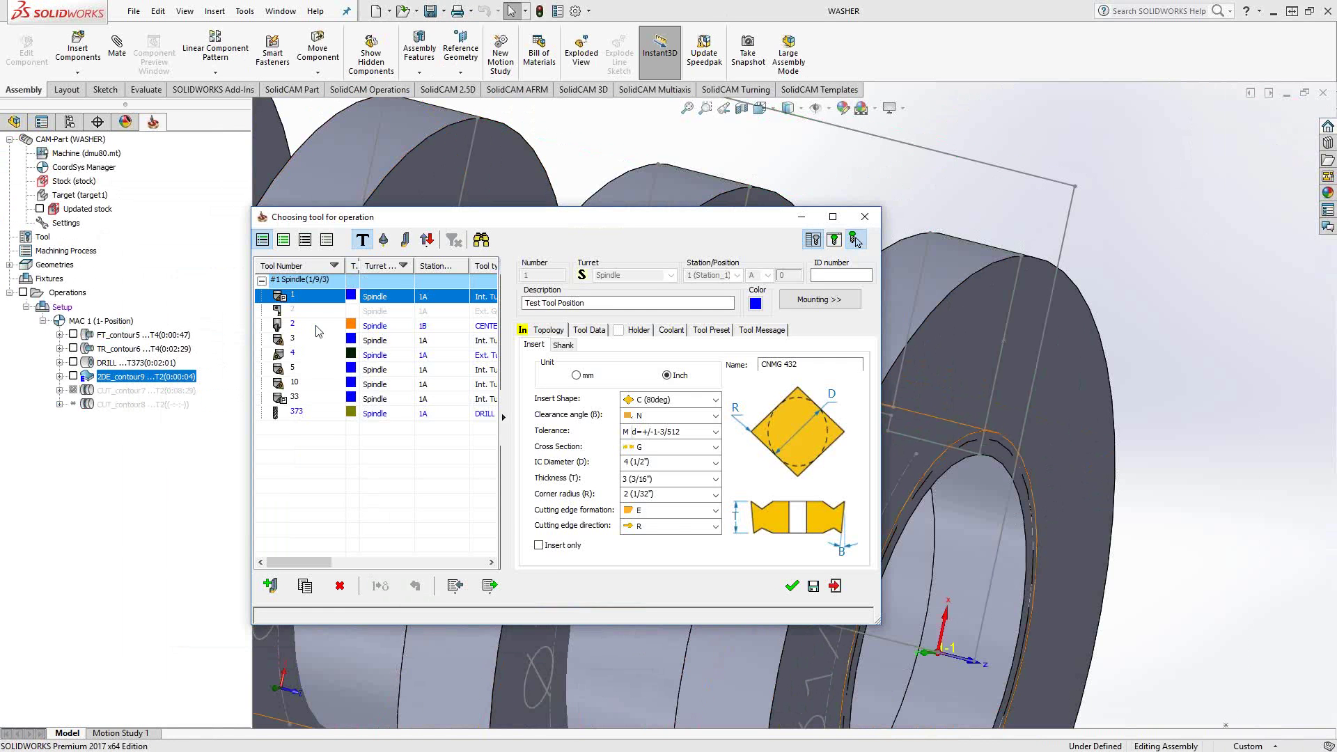
left_click(301, 311)
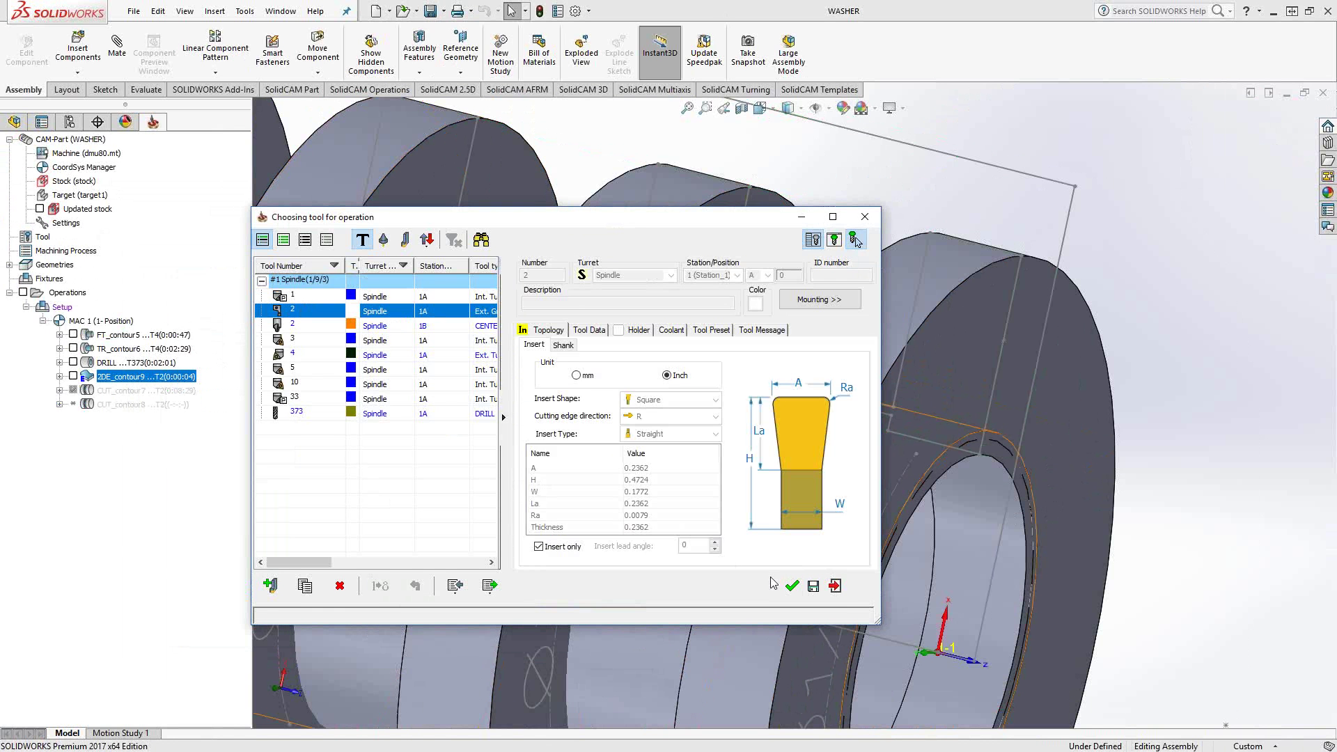
left_click(793, 587)
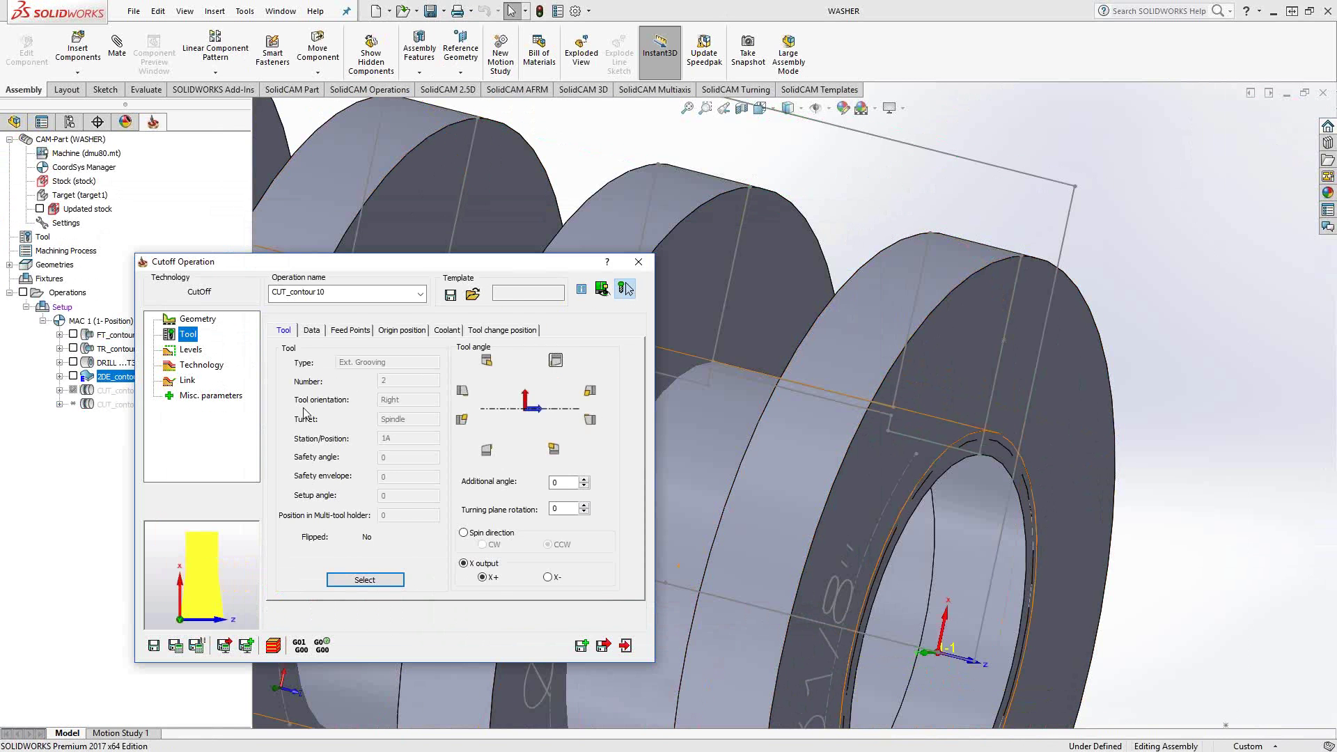
Set the cutoff tool side to Right and calculate the CUT_contour10 toolpath.
left_click(194, 367)
left_click(364, 416)
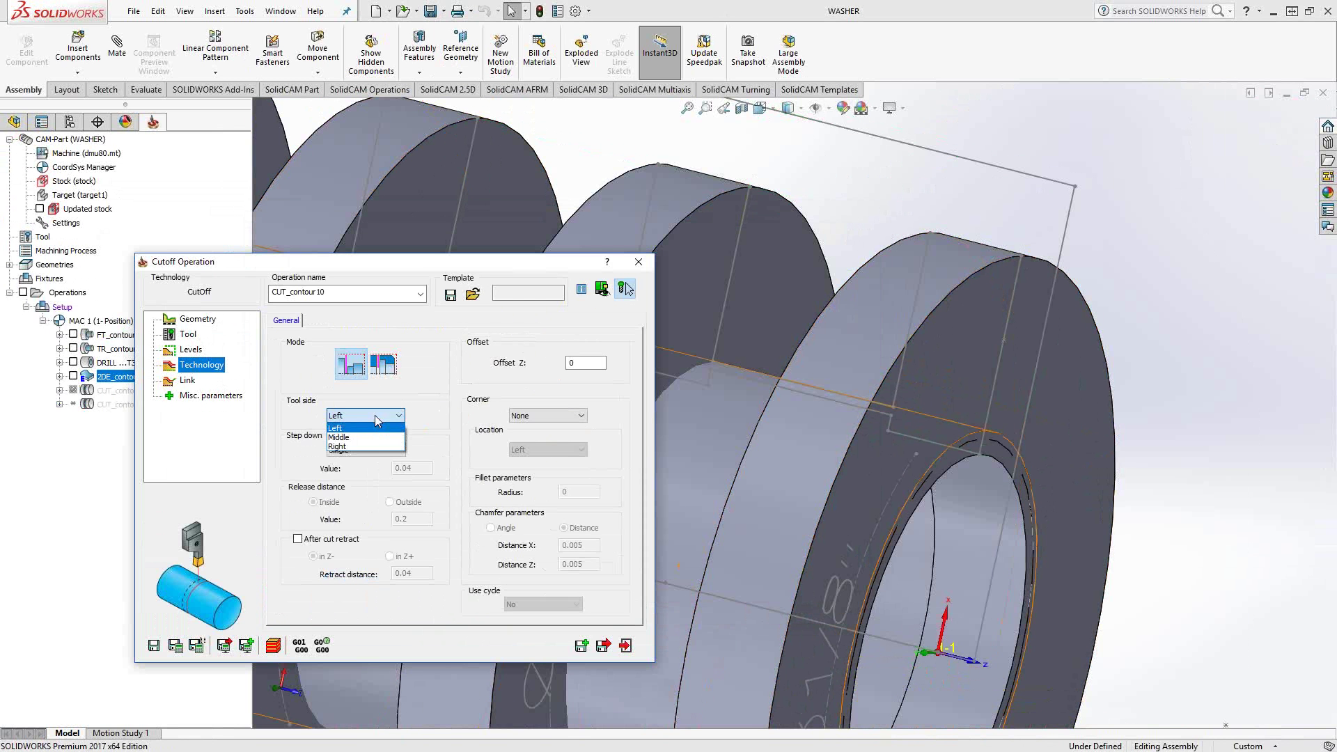
left_click(344, 437)
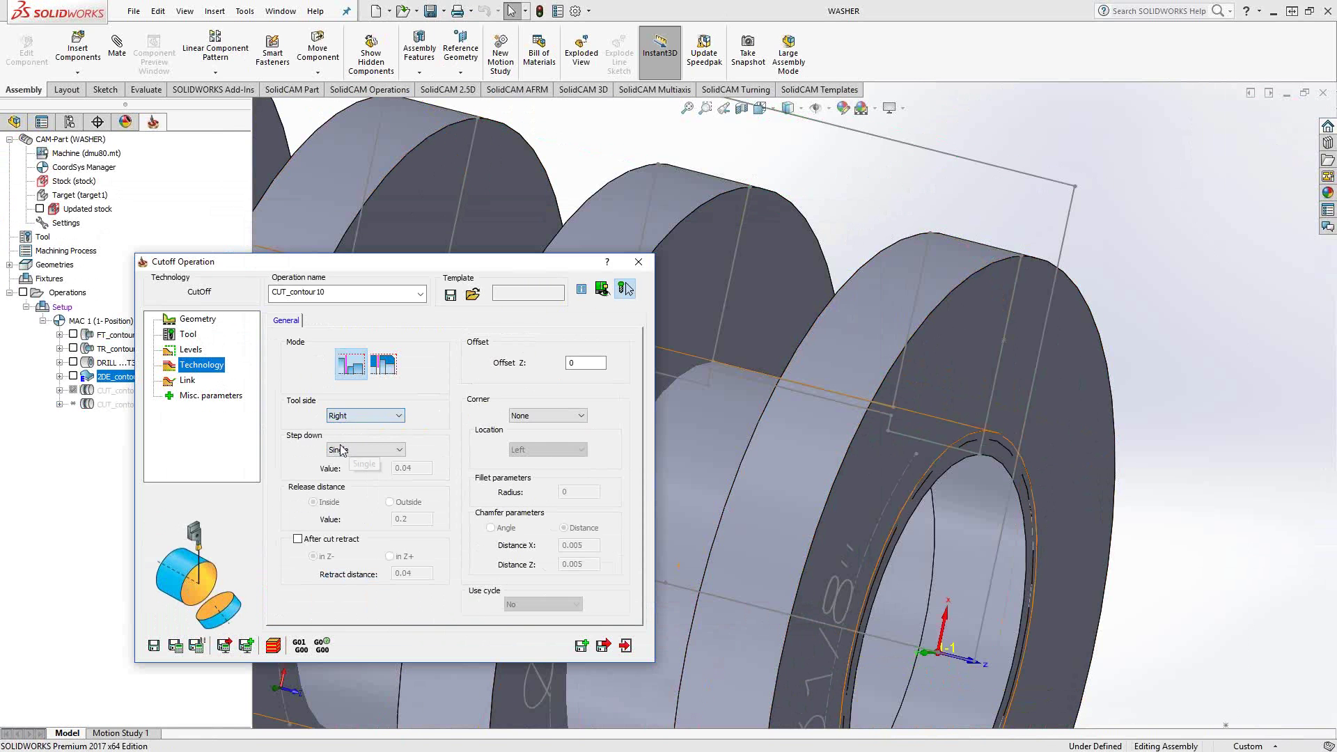
left_click(174, 649)
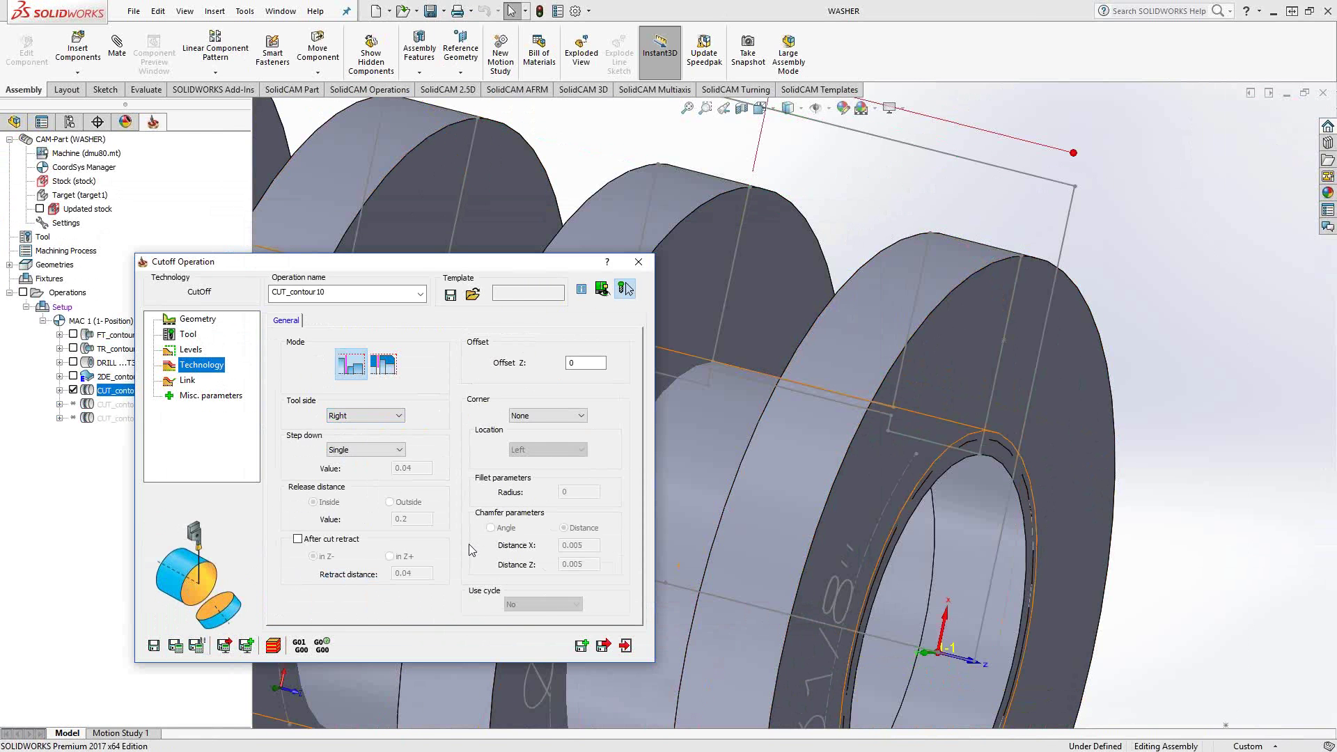
left_click(625, 645)
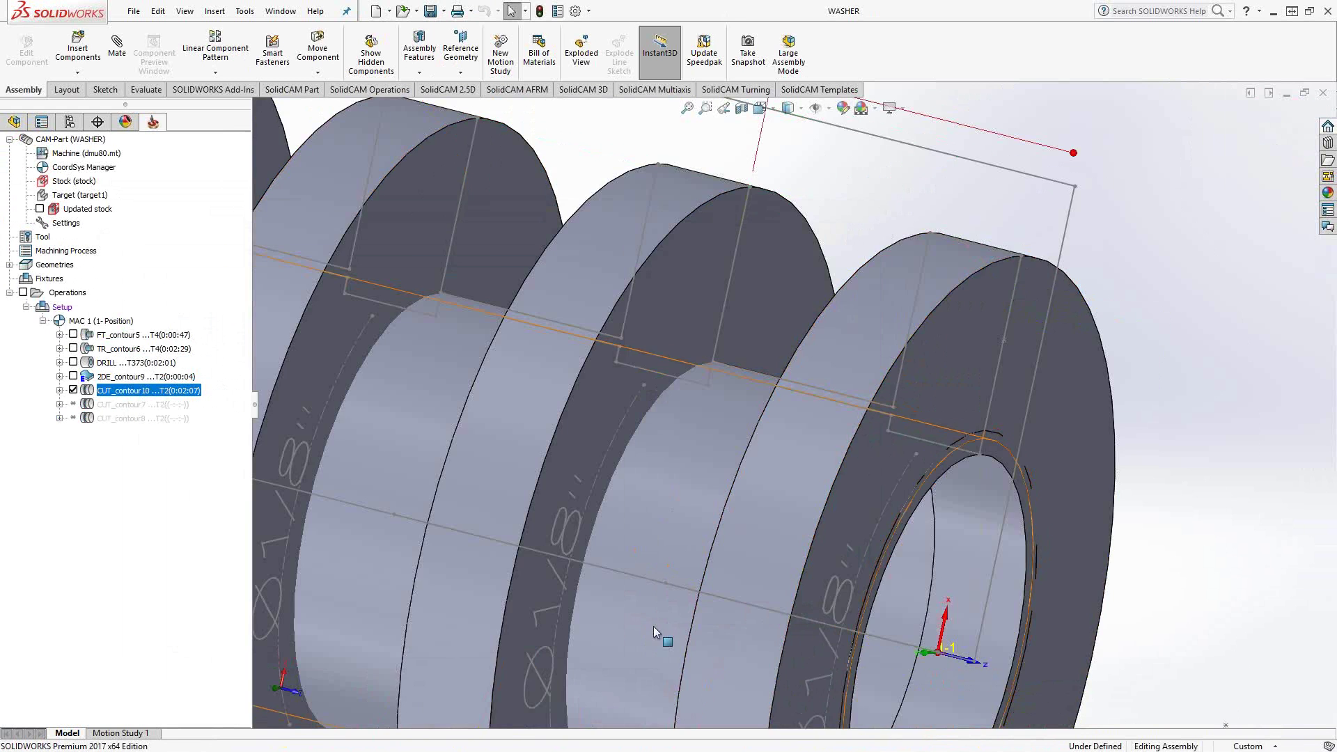
scroll(654, 626, "up", 5)
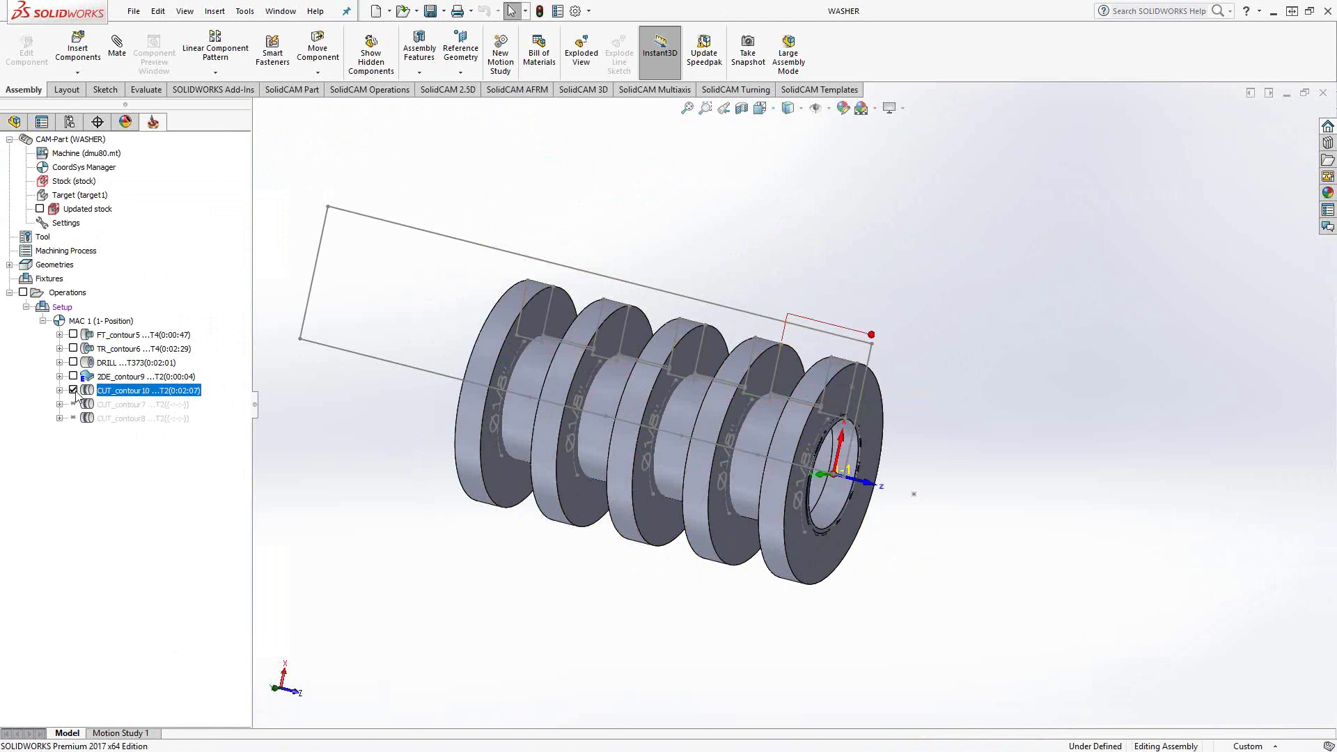
Select 2DE_contour9 together with CUT_contour10 and copy both operations.
left_click(114, 378, "ctrl")
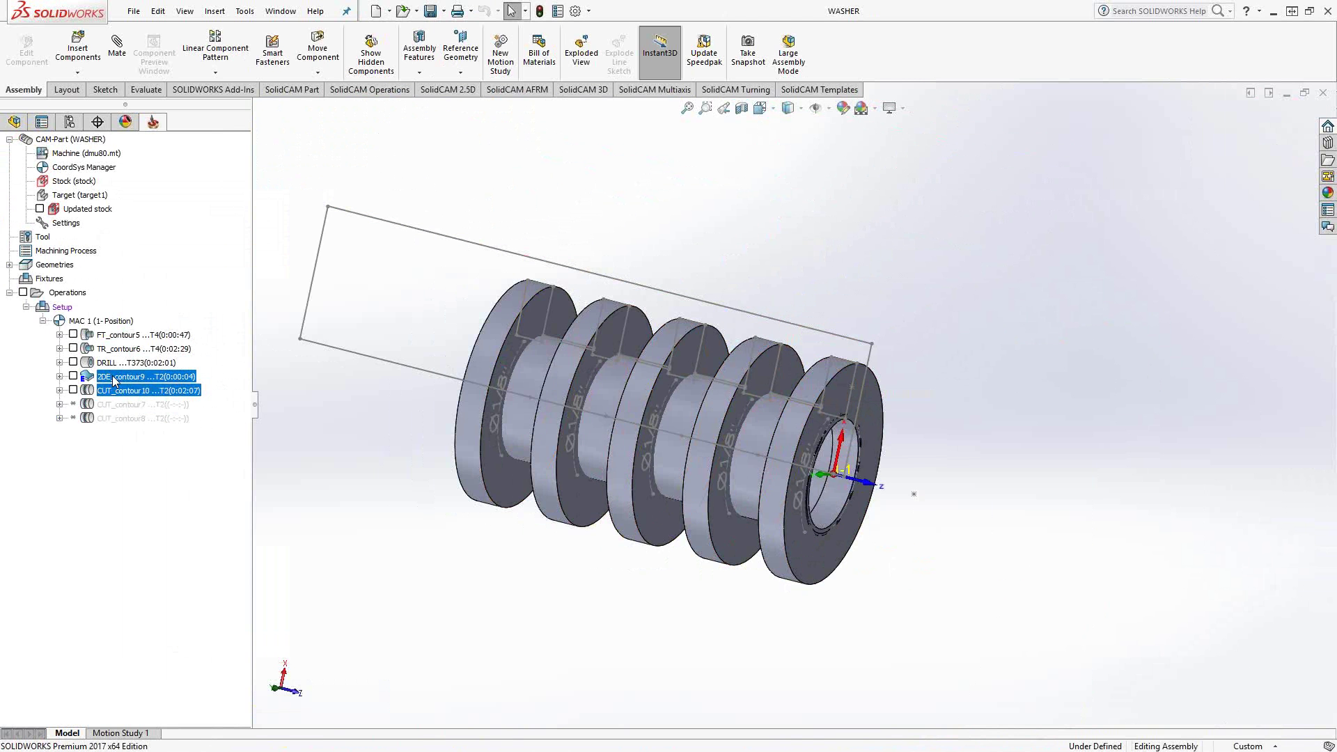
right_click(115, 379)
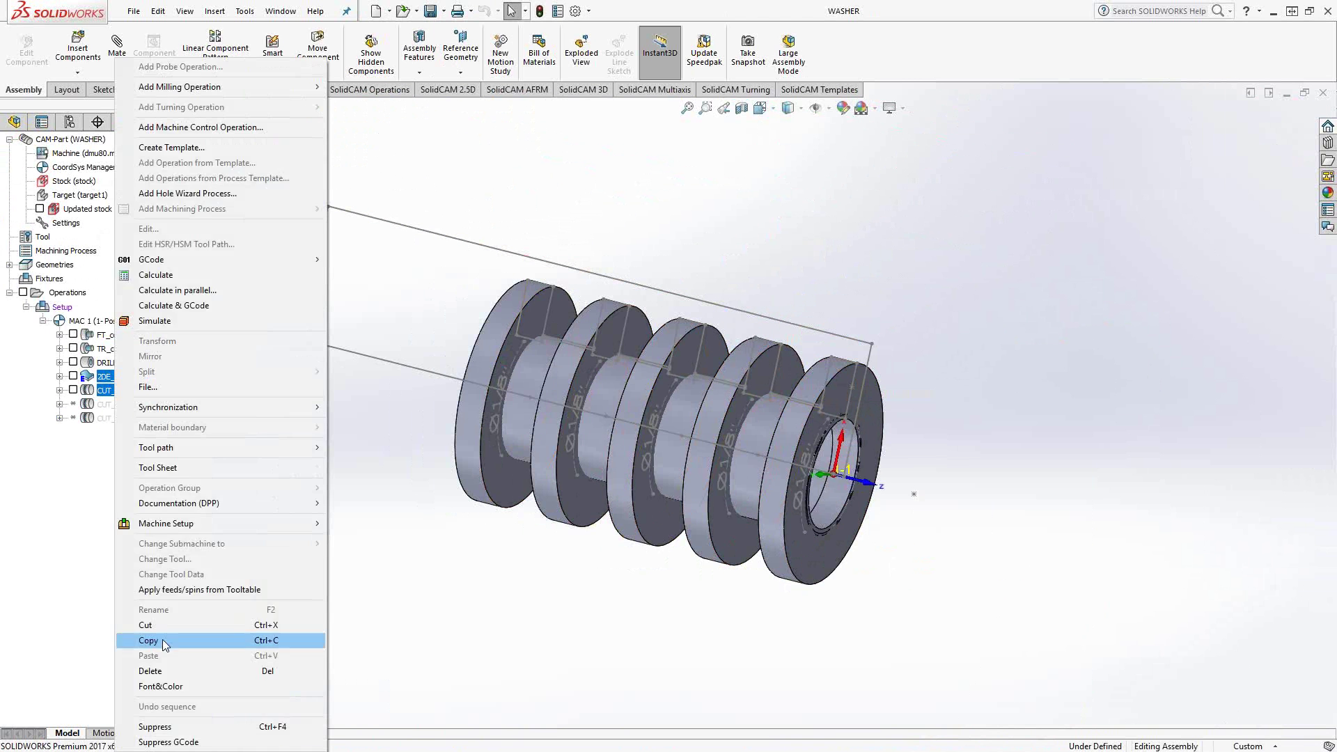
left_click(161, 639)
Paste the copied operations after CUT_contour10.
left_click(136, 392)
right_click(136, 393)
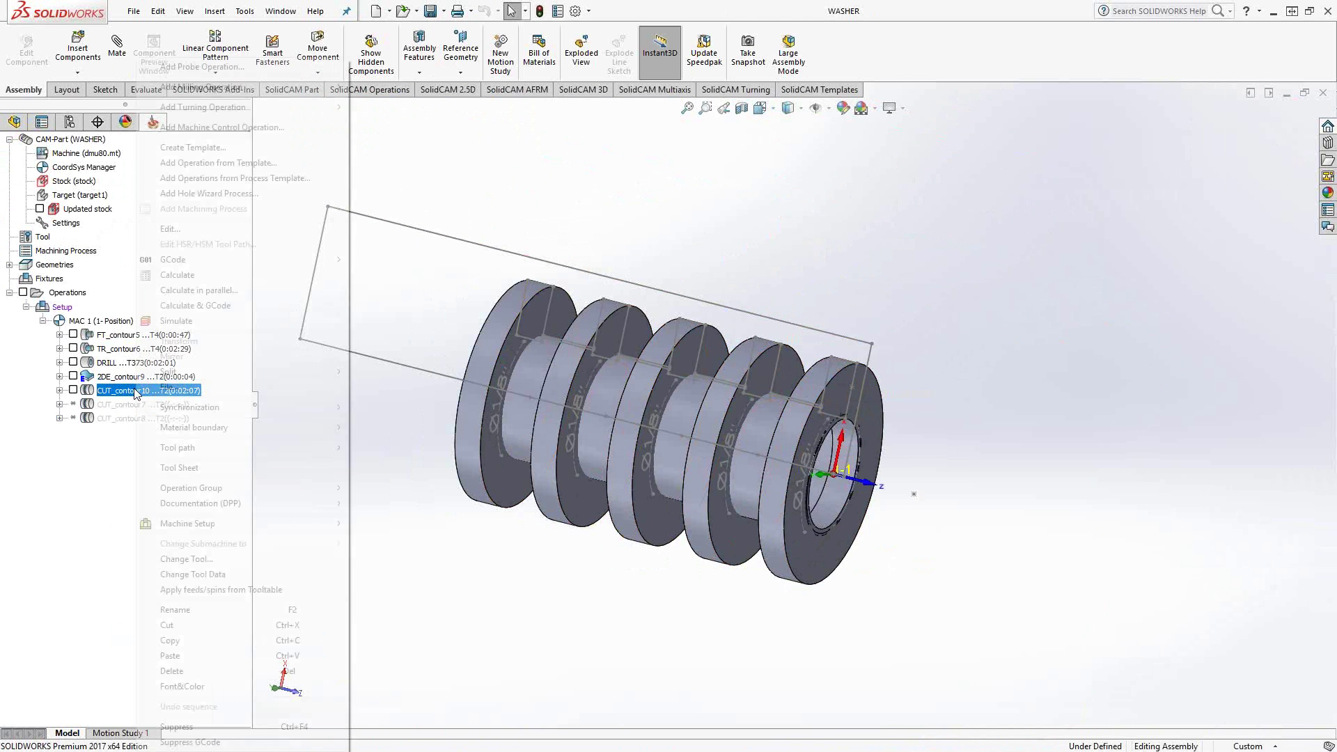
left_click(203, 658)
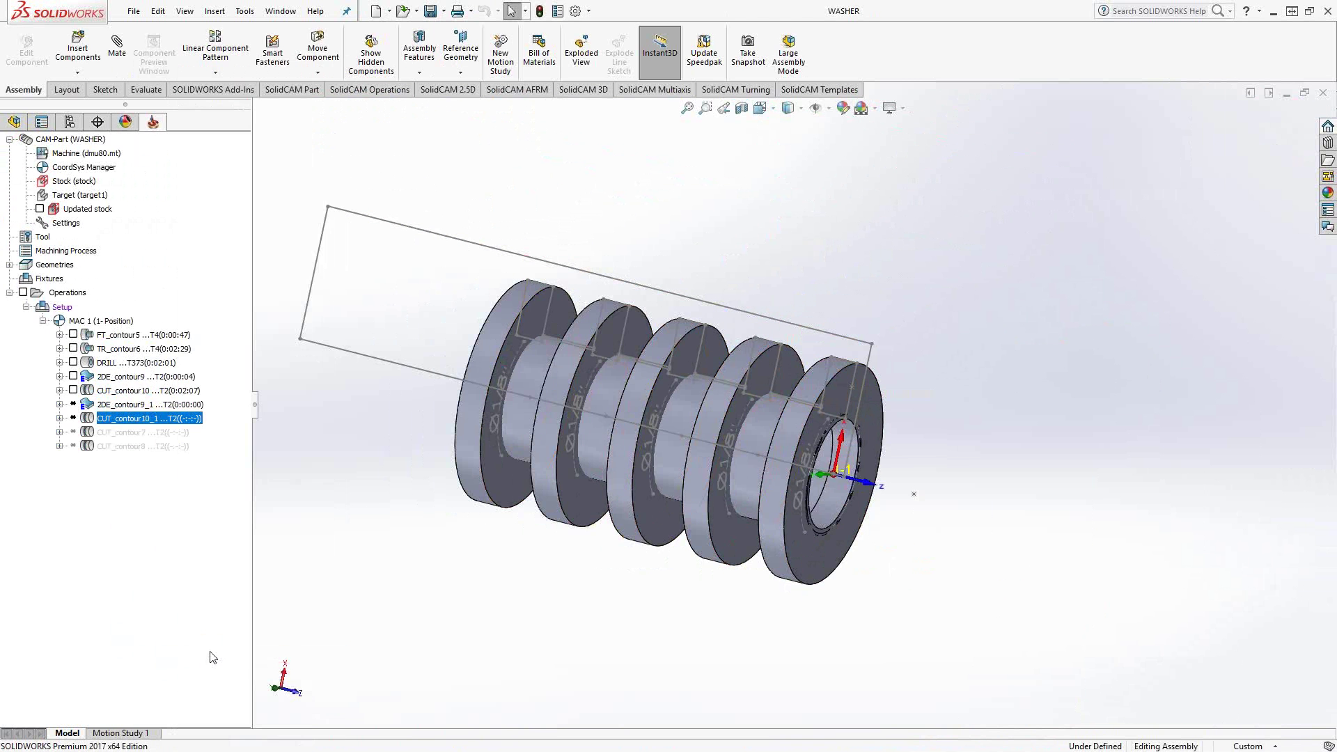
Give the pasted engraving 2DE_contour9_1 a new contour11 geometry from the fourth washer's text.
left_click(117, 405)
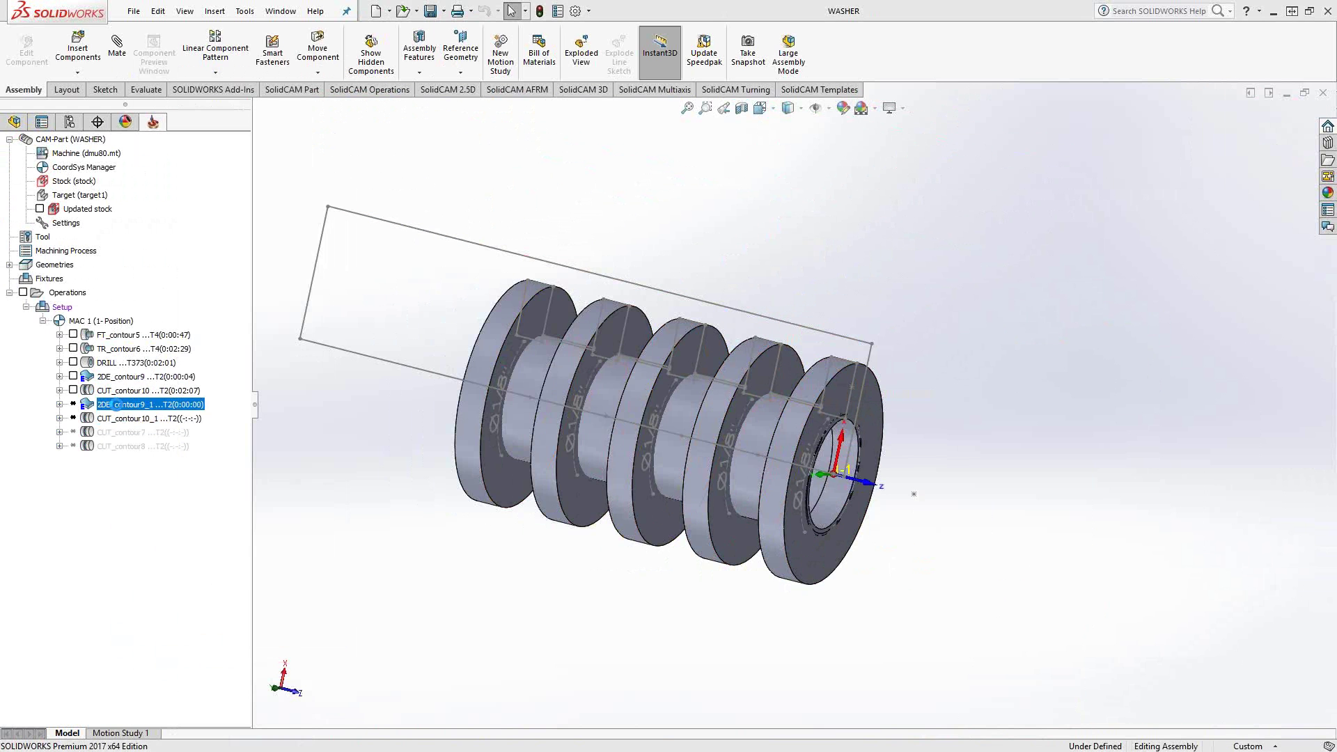
double_click(117, 405)
left_click(197, 320)
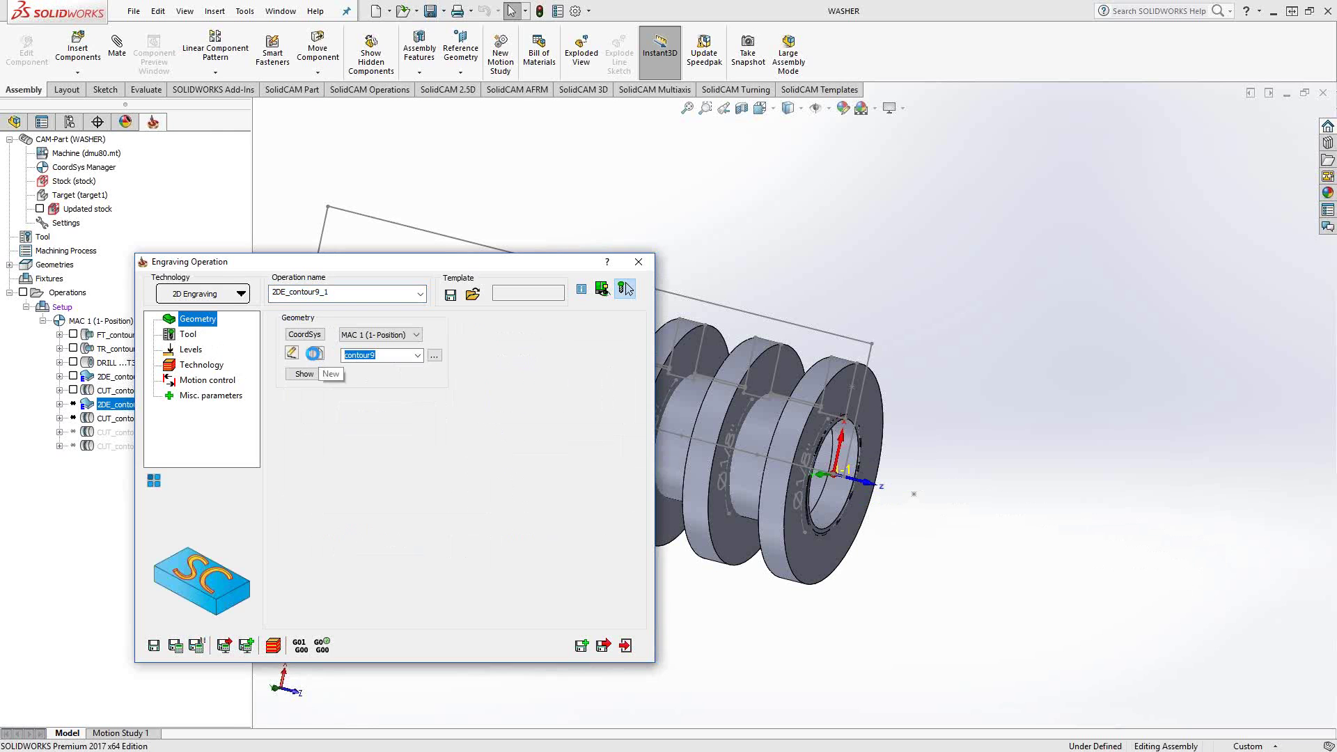
left_click(314, 354)
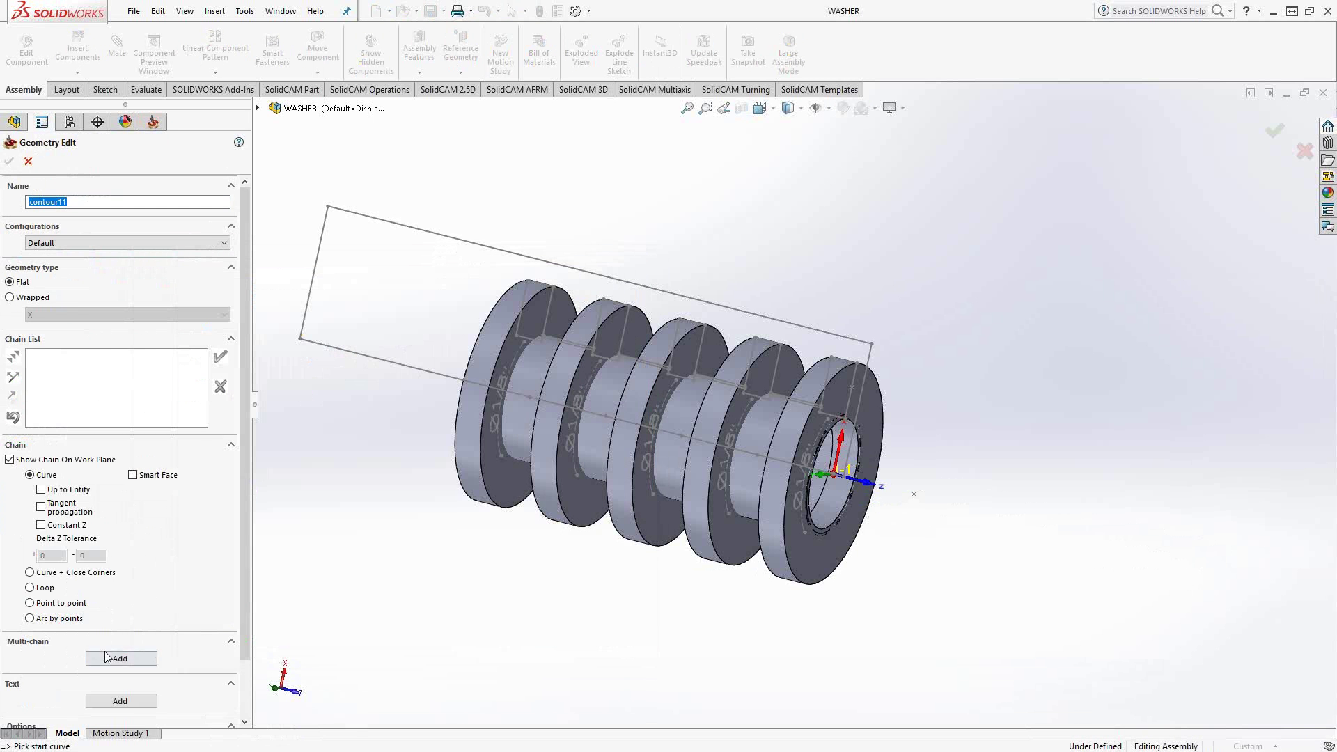
left_click(110, 659)
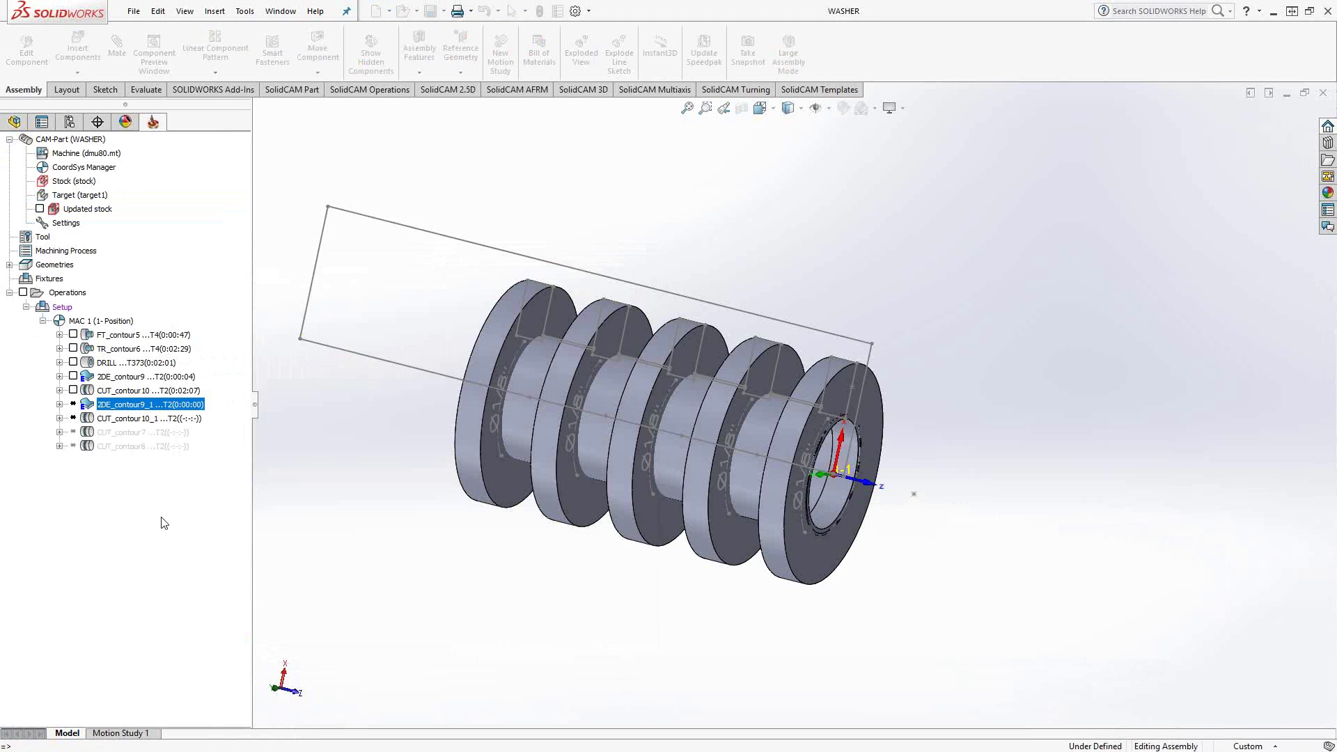
left_click(30, 269)
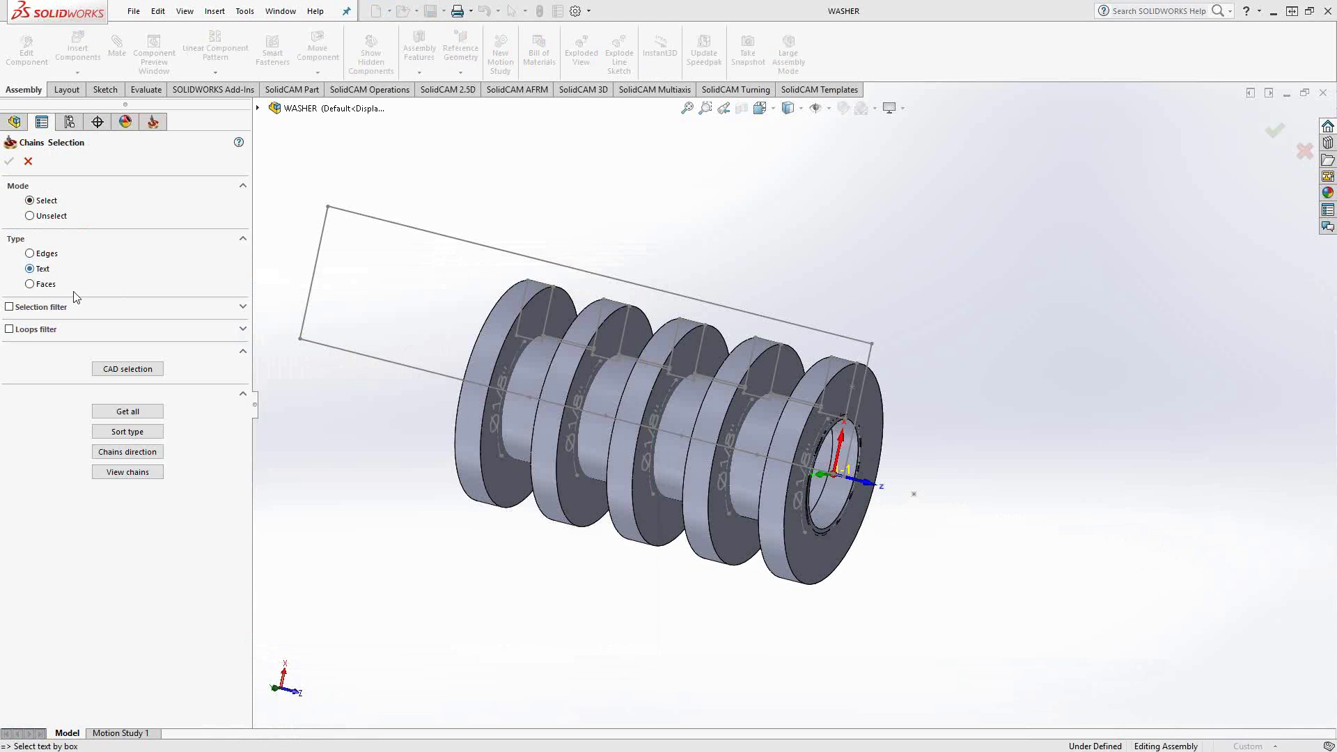
left_click(691, 458)
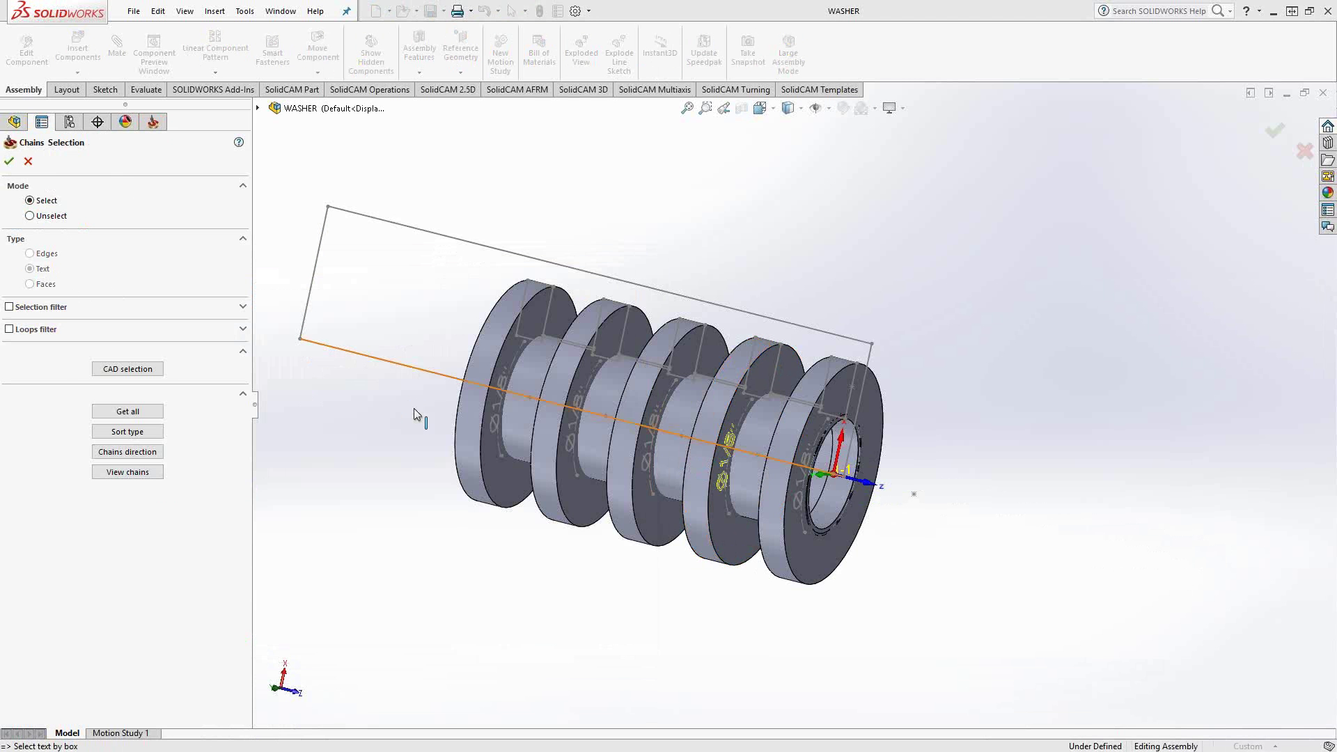
left_click(9, 161)
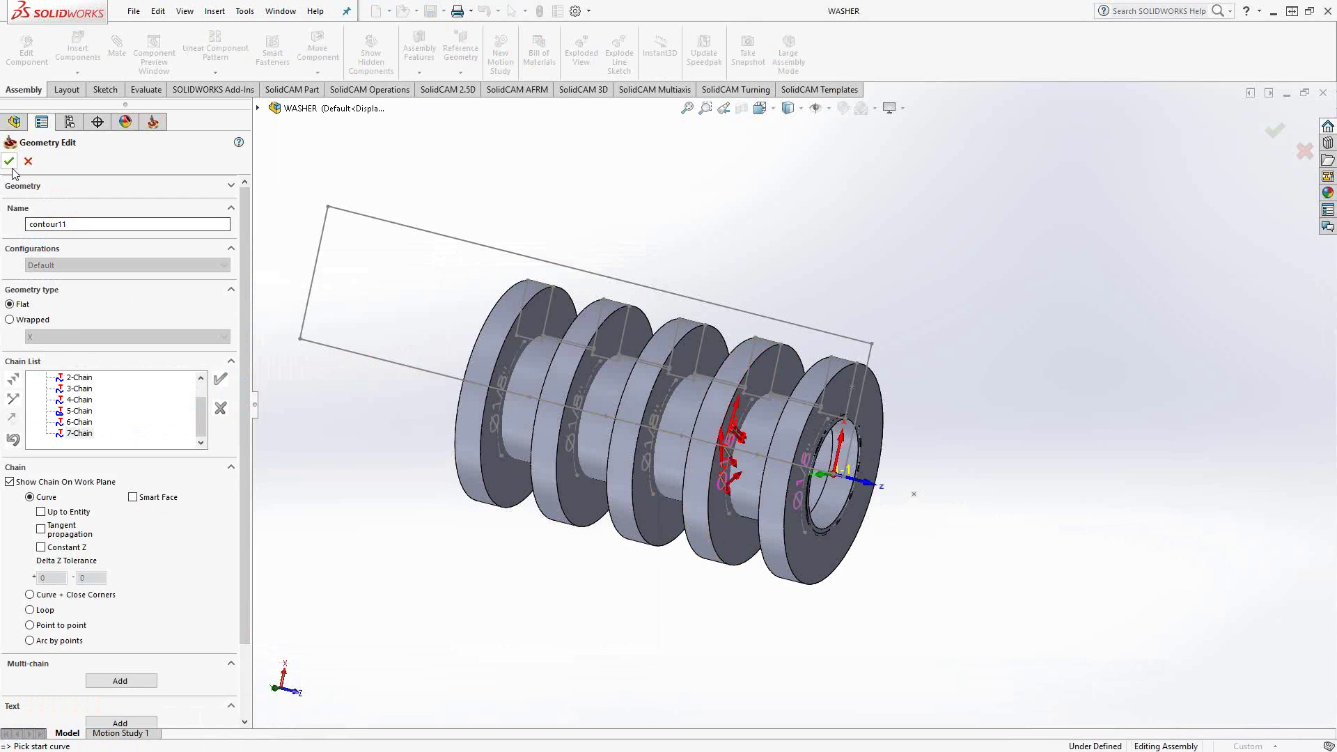
left_click(9, 162)
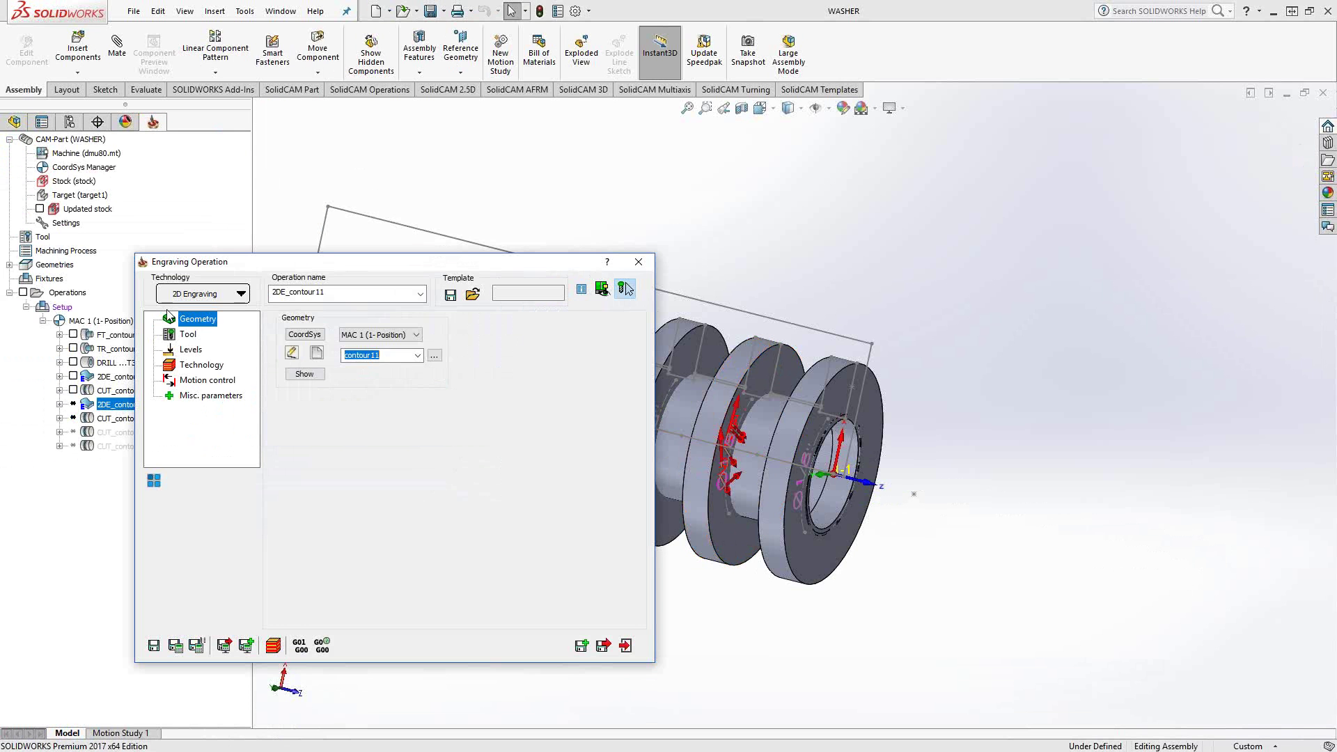
Set the upper level to the washer face (-0.3712) and engraving depth 0.002, then calculate.
left_click(190, 349)
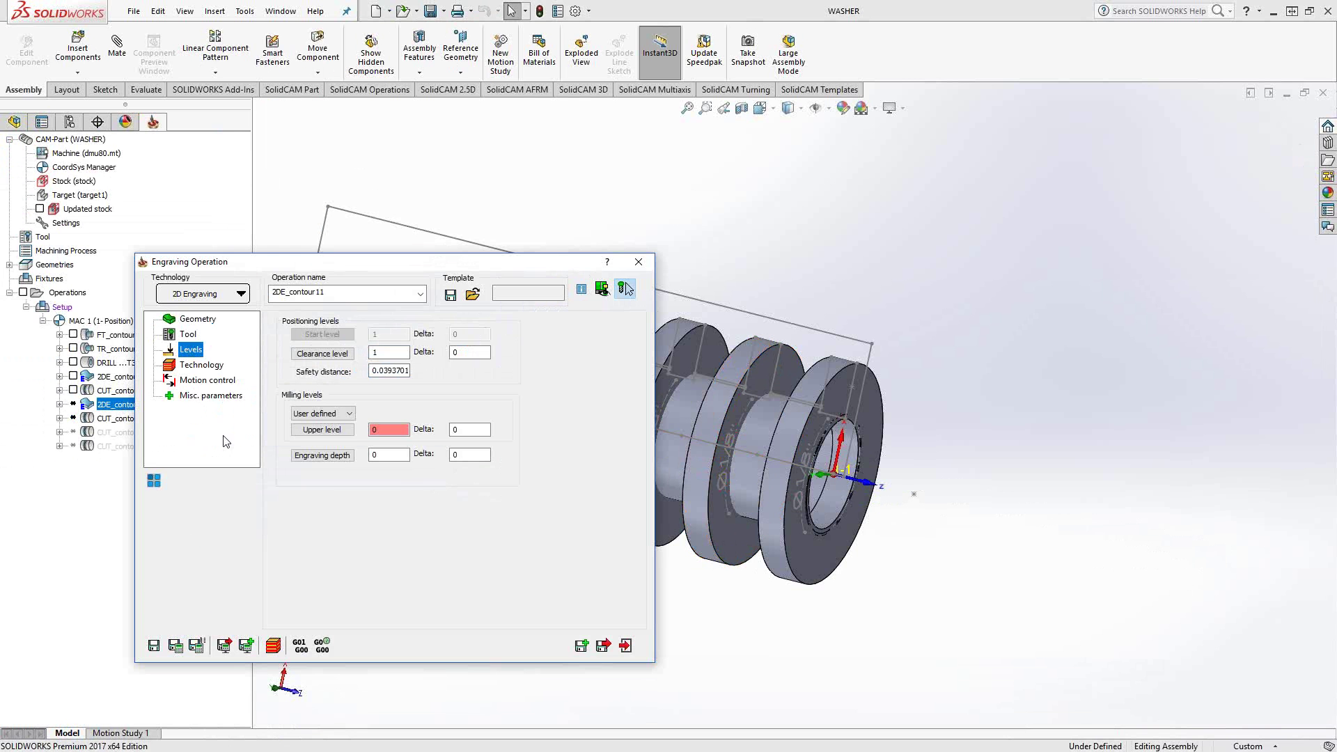
left_click(393, 456)
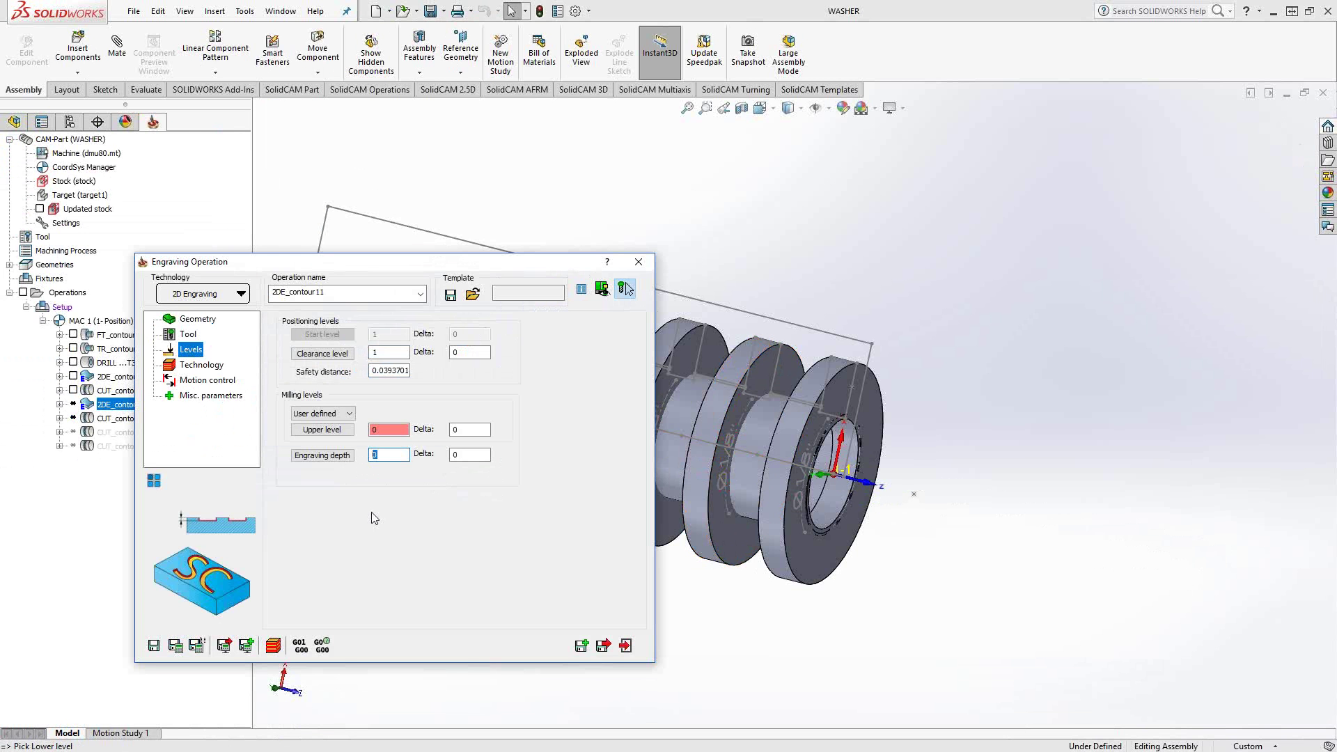
left_click(341, 431)
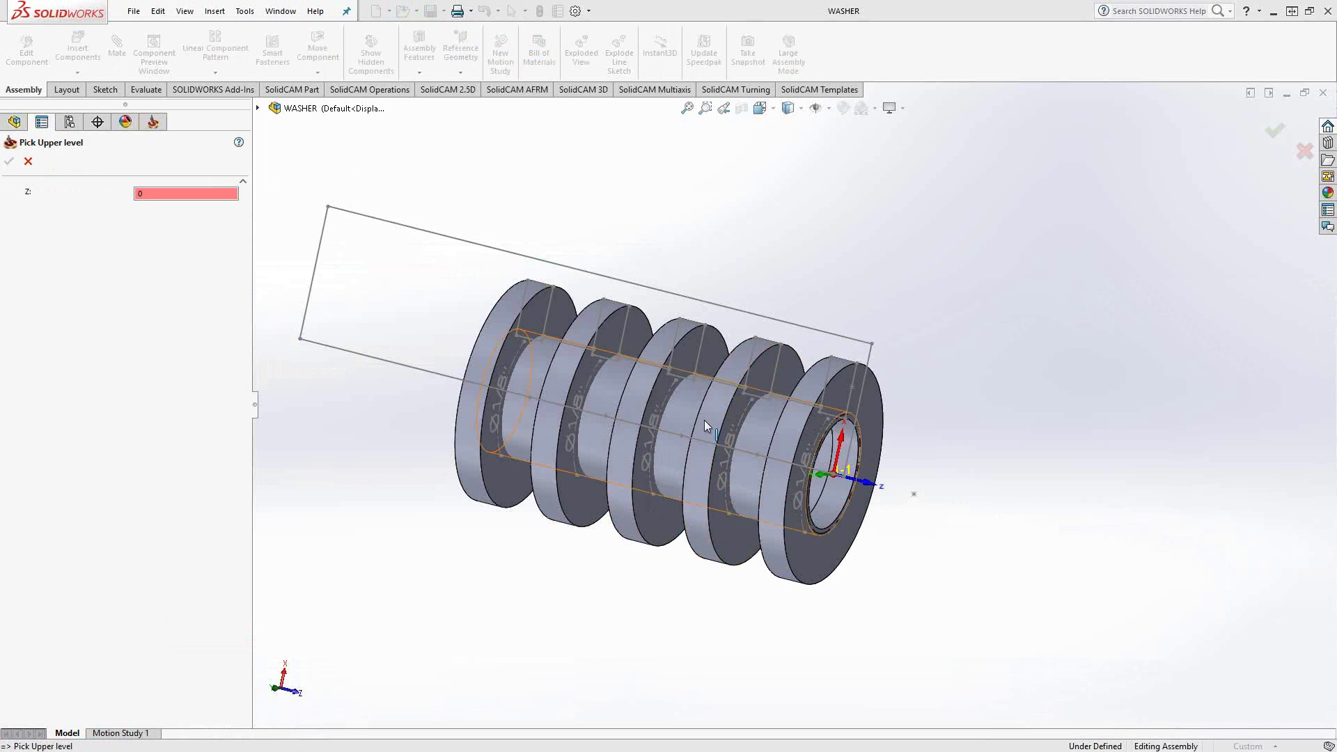
left_click(763, 375)
left_click(9, 160)
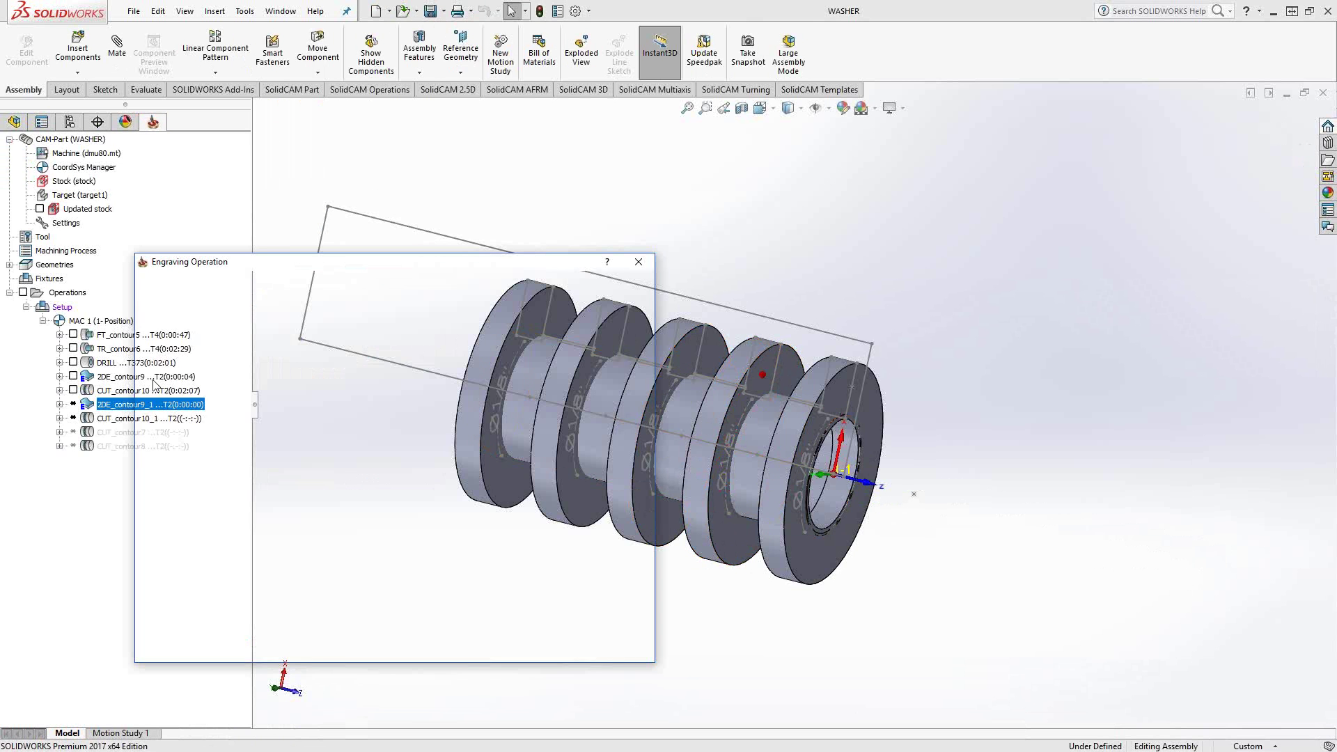
double_click(357, 458)
type(".002")
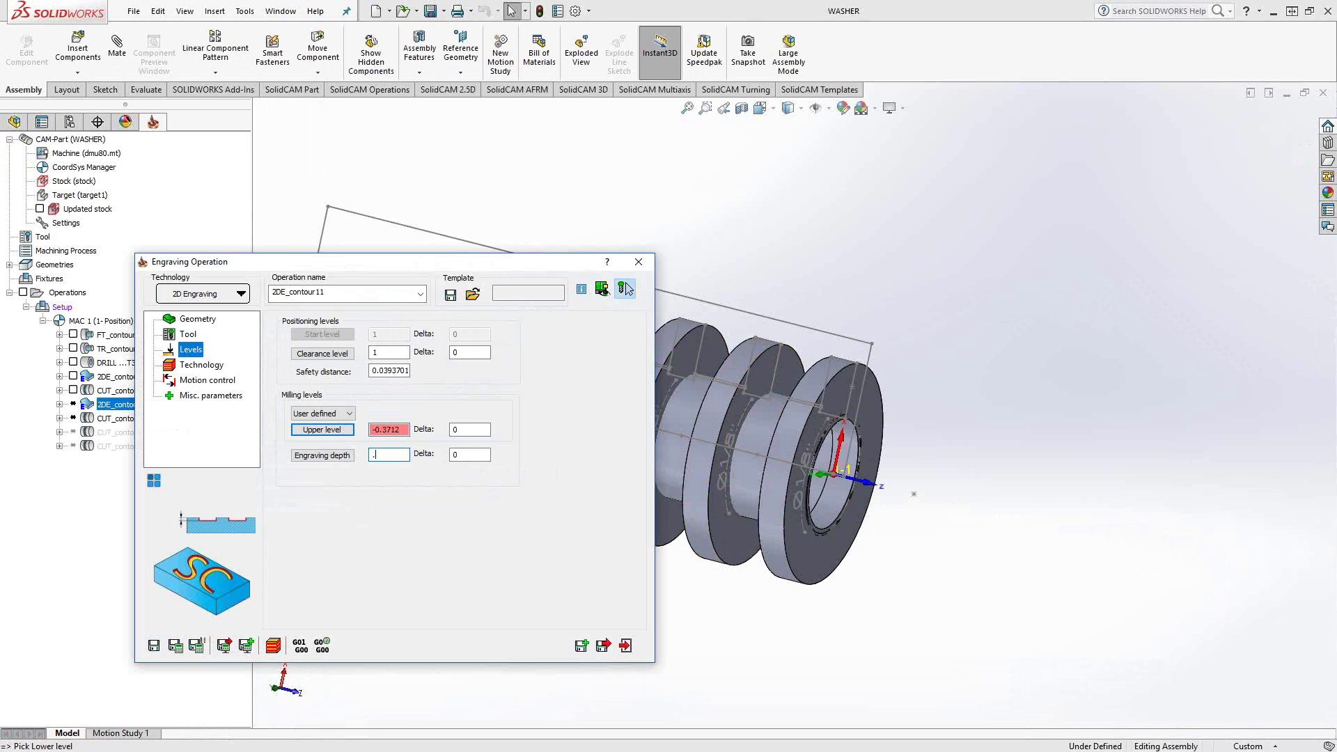
left_click(175, 647)
Give the copied part-off CUT_contour10_1 a new contour12 geometry from the washer edge.
left_click(626, 646)
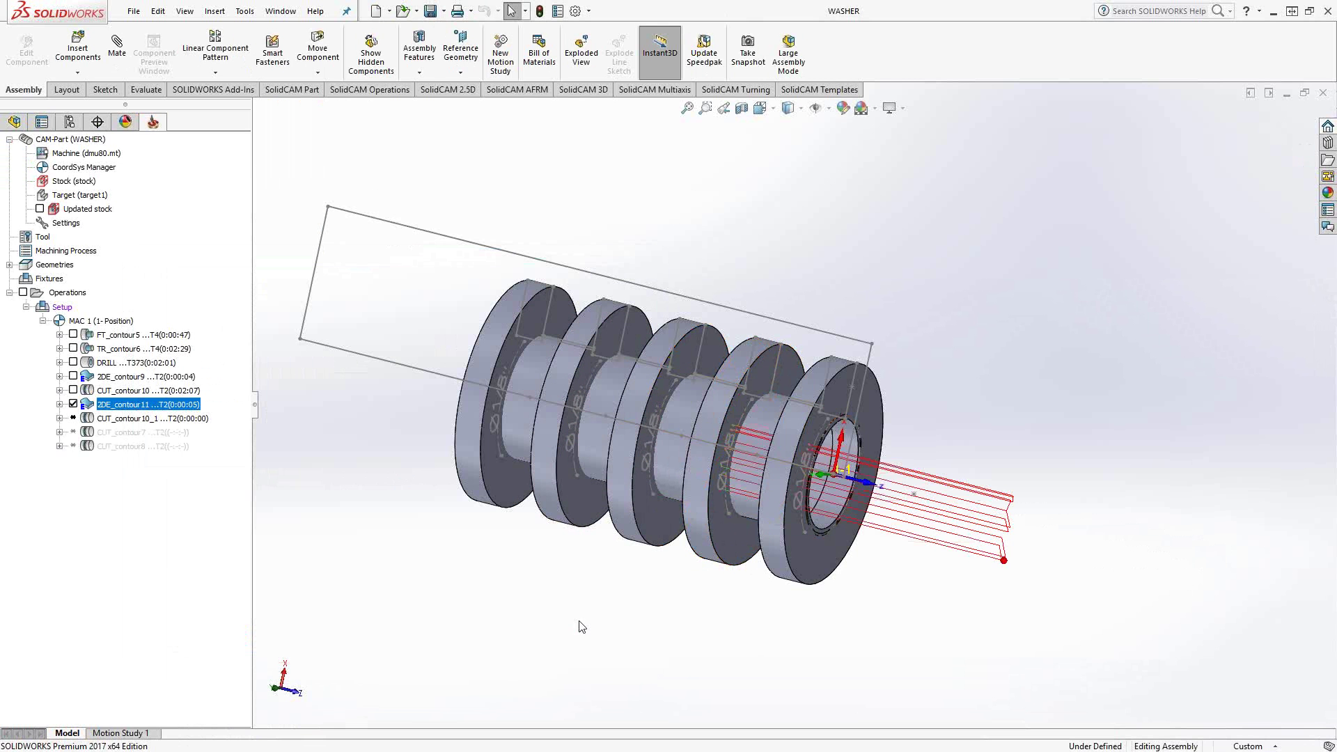
left_click(125, 419)
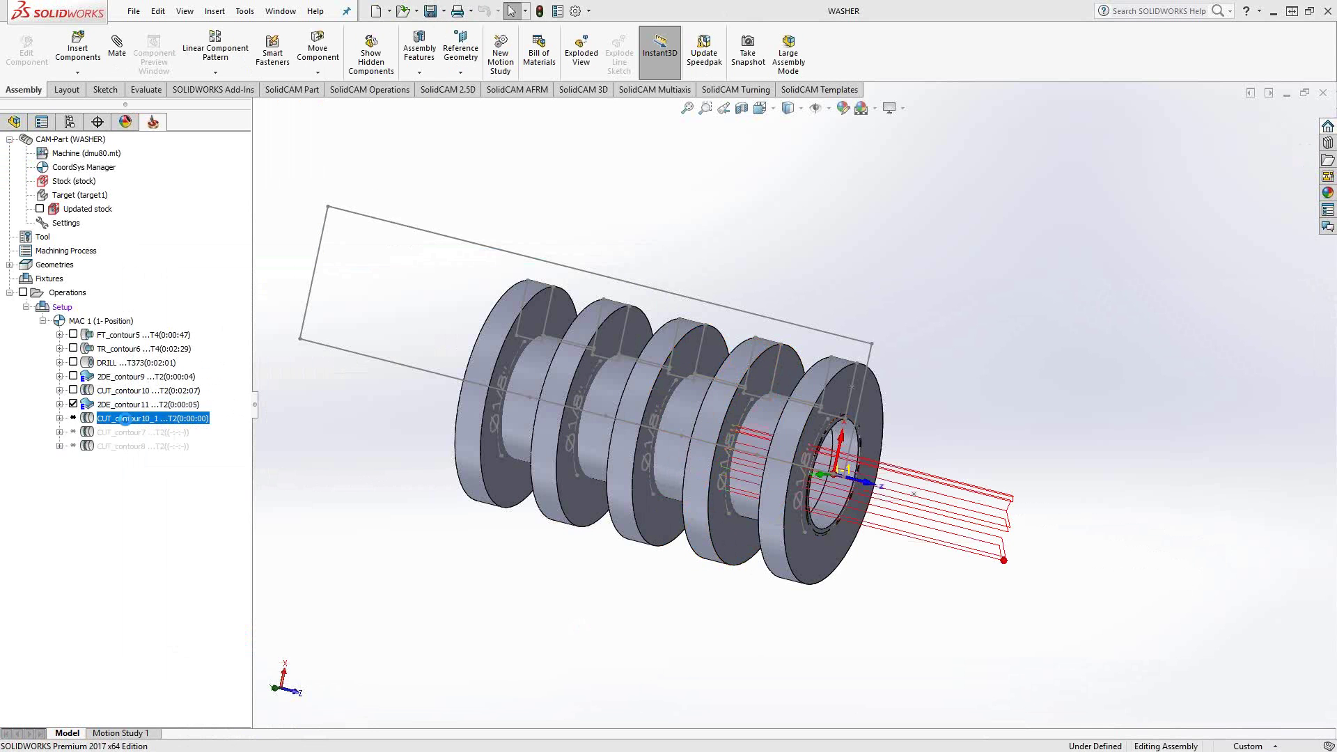
left_click(202, 320)
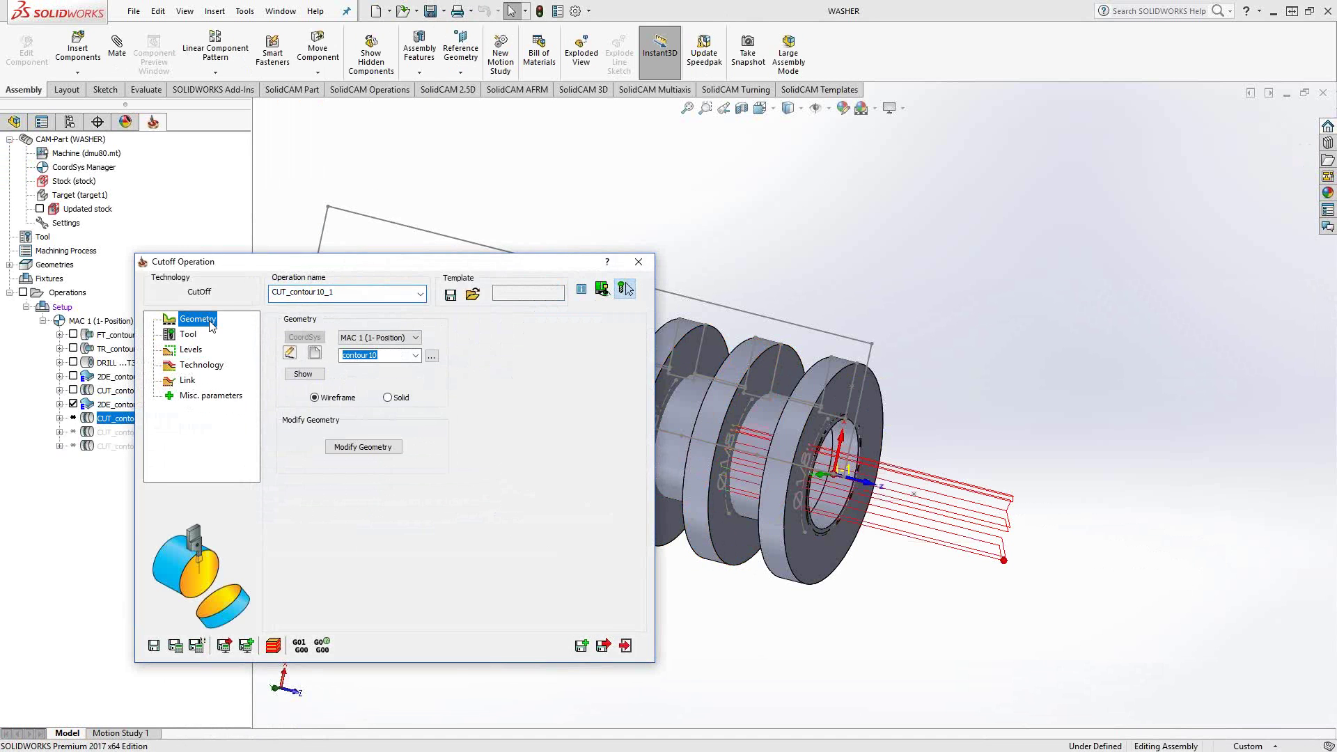
left_click(313, 353)
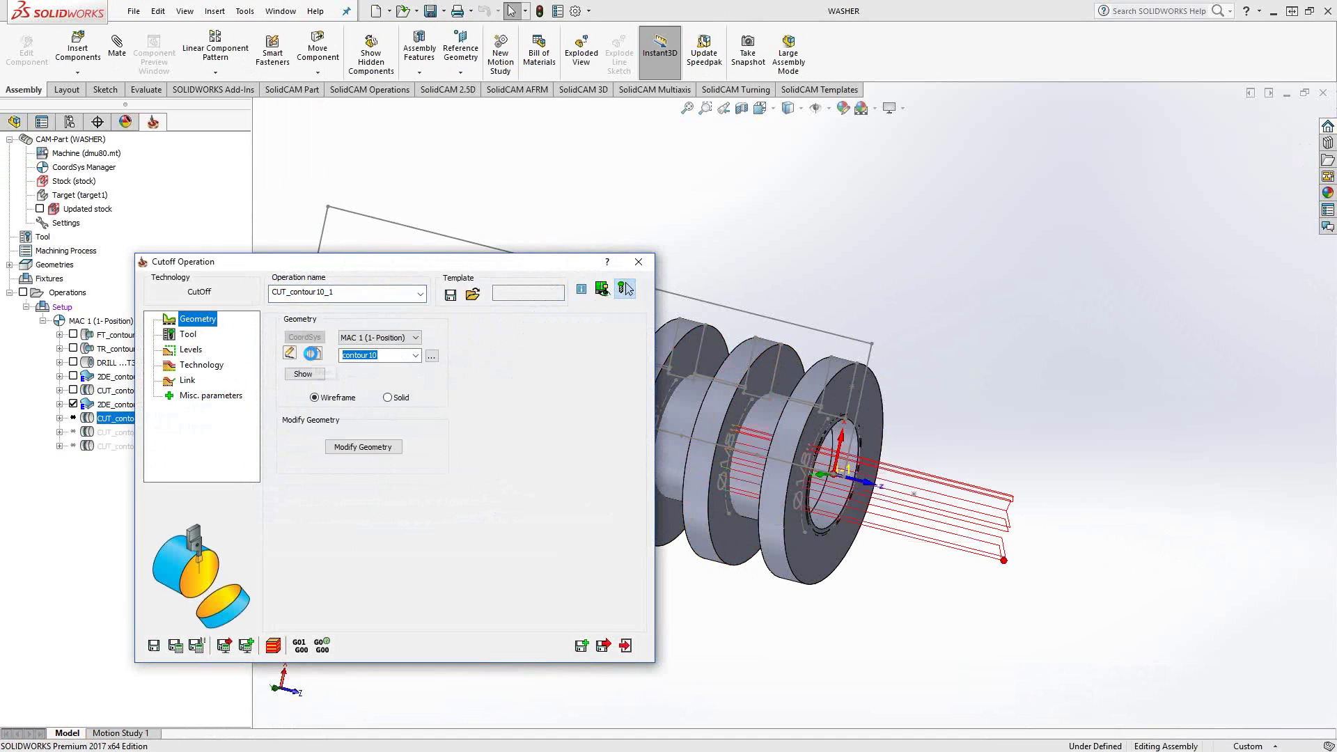
left_click(703, 335)
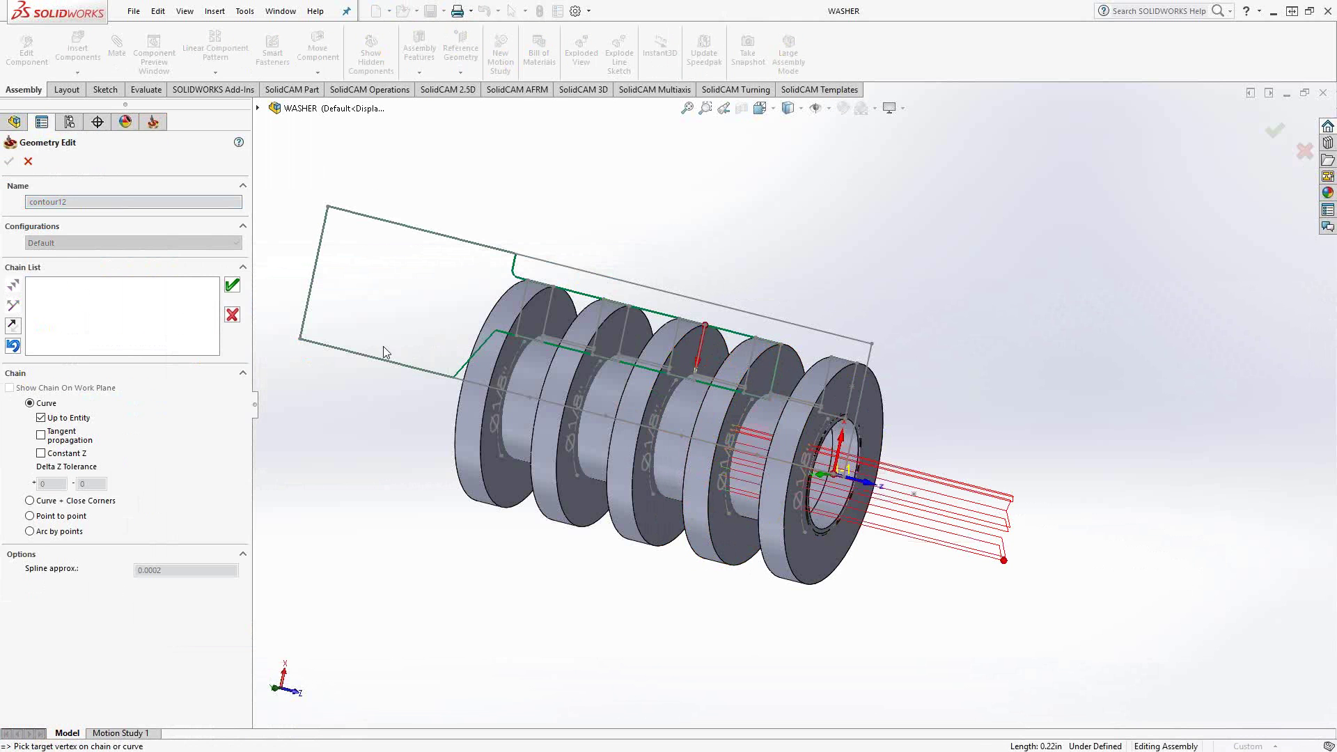
left_click(232, 285)
left_click(9, 161)
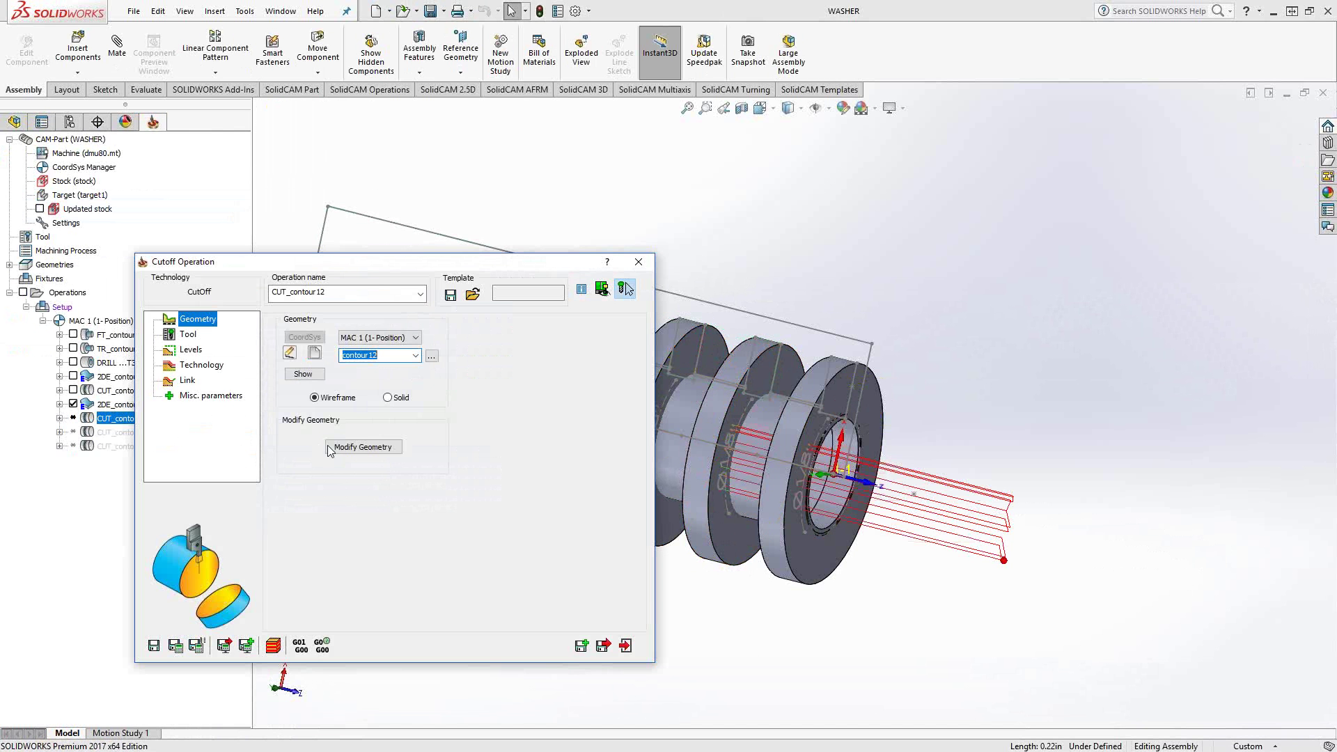
Set the contour12 chain's end extension distance to 0.1.
left_click(333, 448)
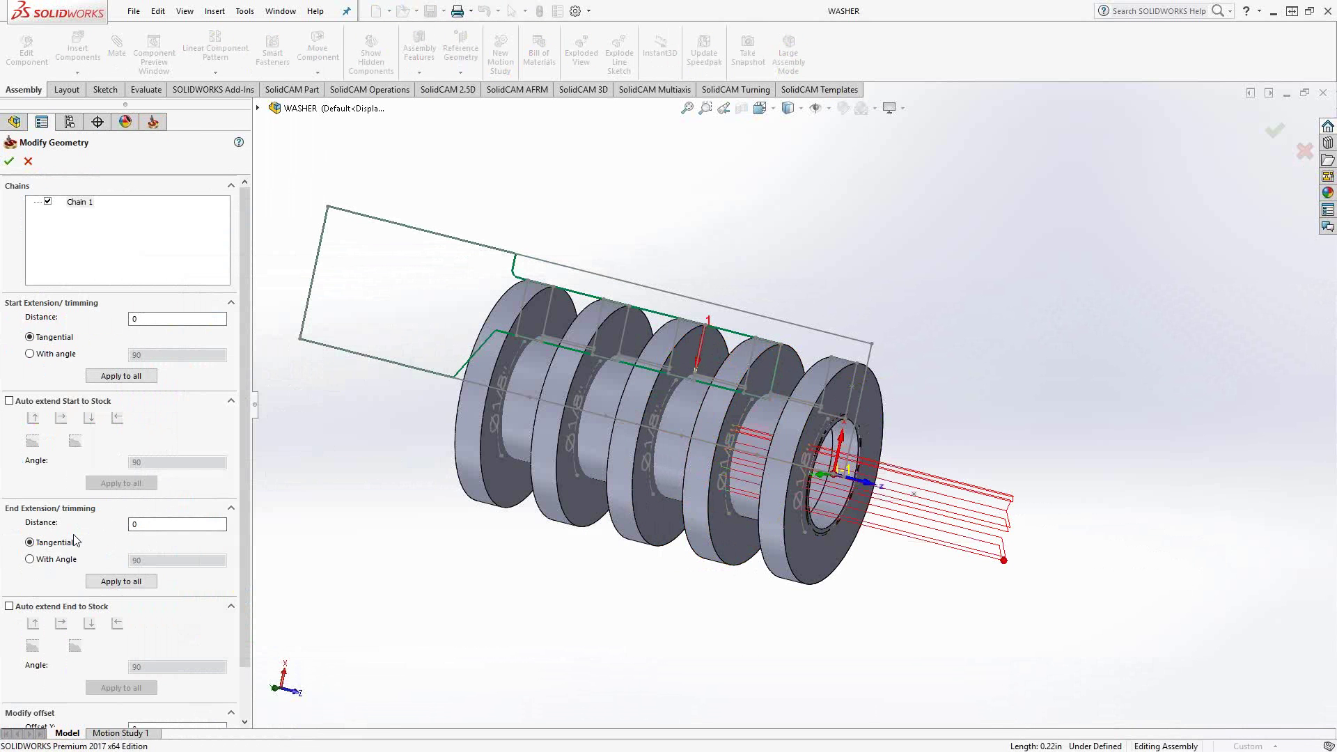
left_click(159, 525)
double_click(160, 524)
type(".1")
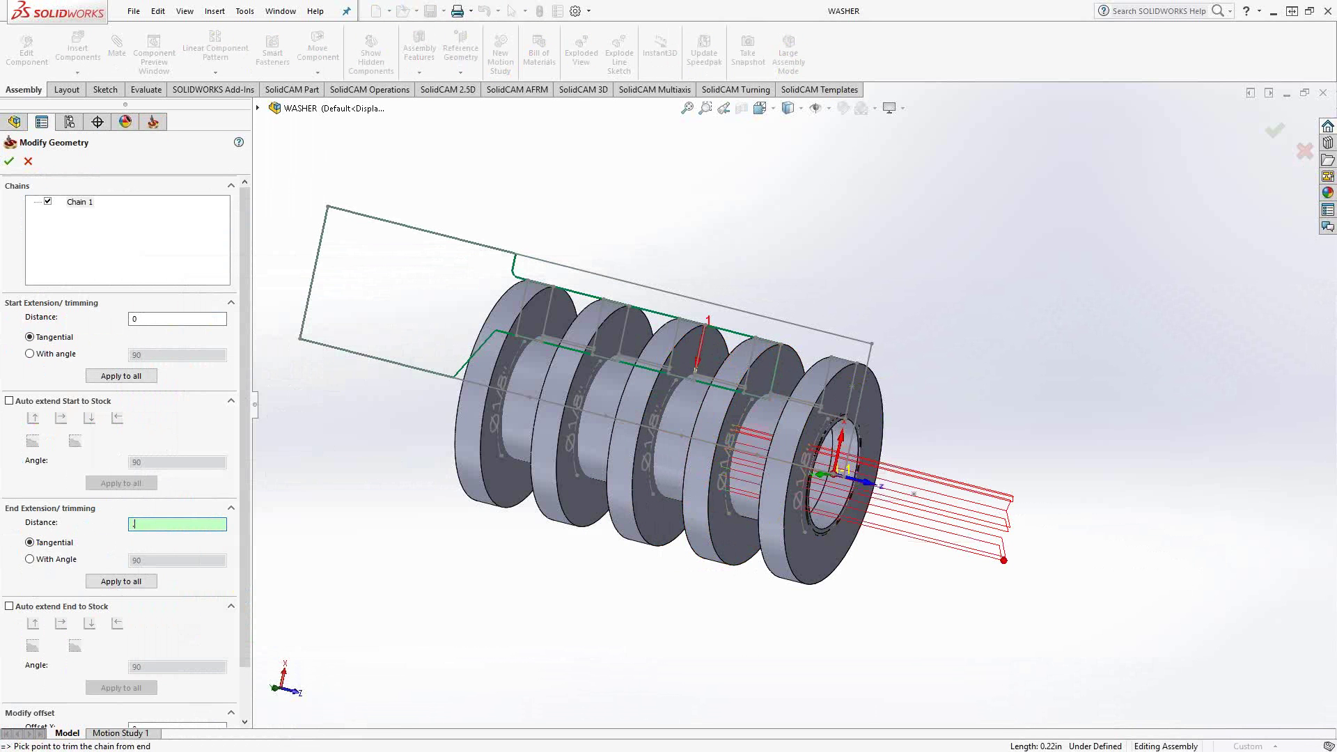
left_click(9, 161)
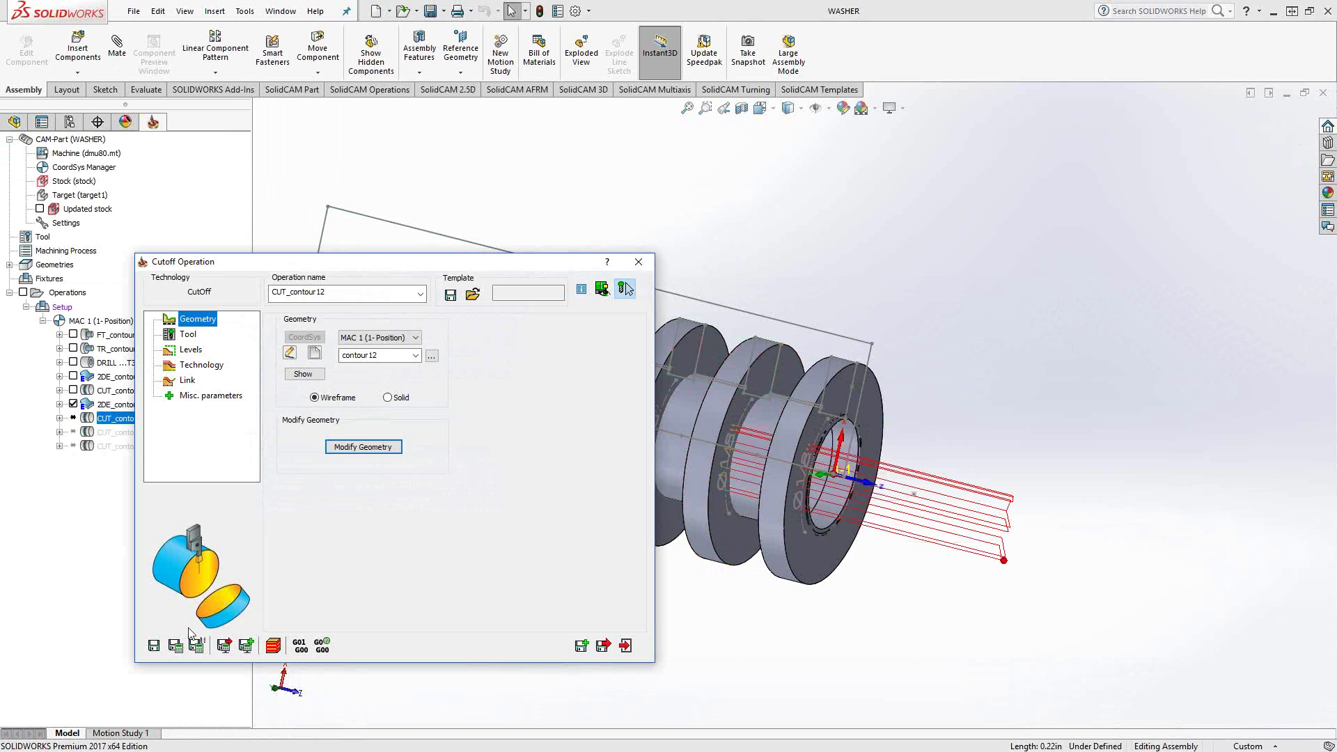
Calculate the part-off toolpath and hide the new engraving and part-off toolpaths.
left_click(605, 646)
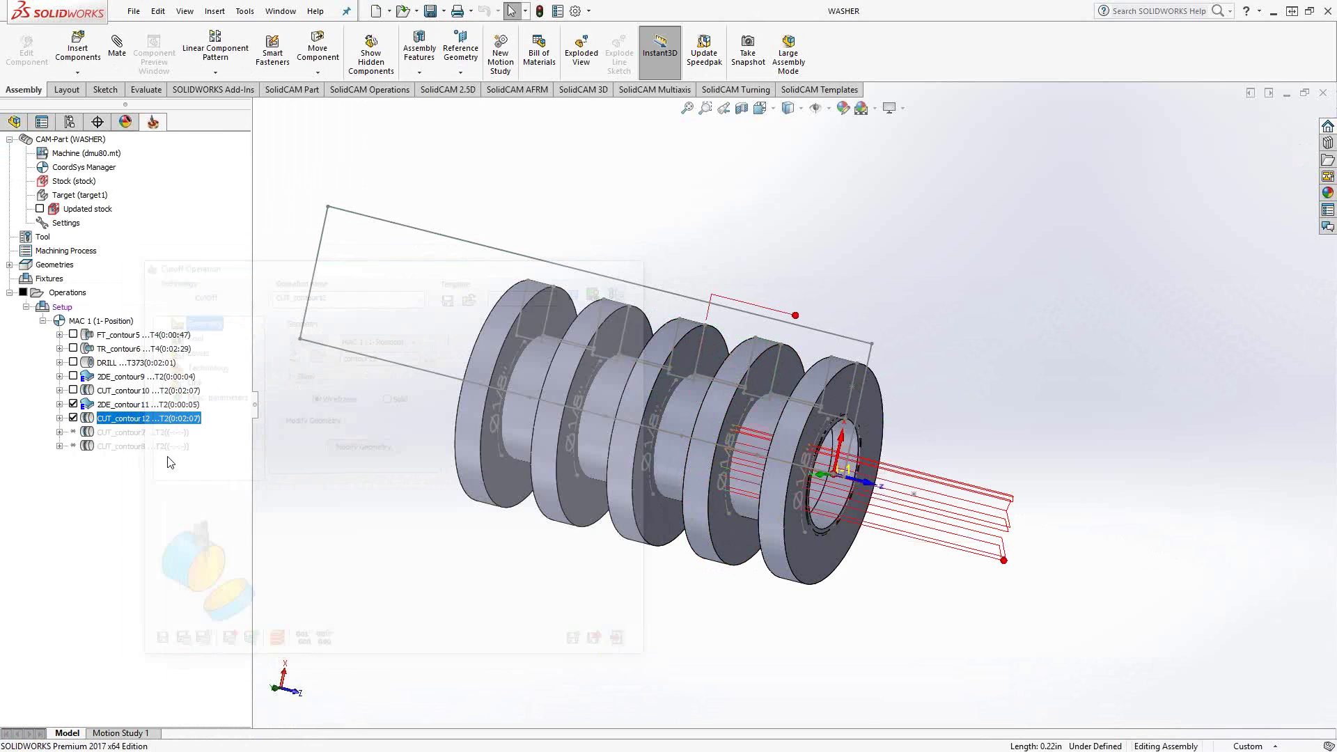
left_click(73, 404)
left_click(73, 418)
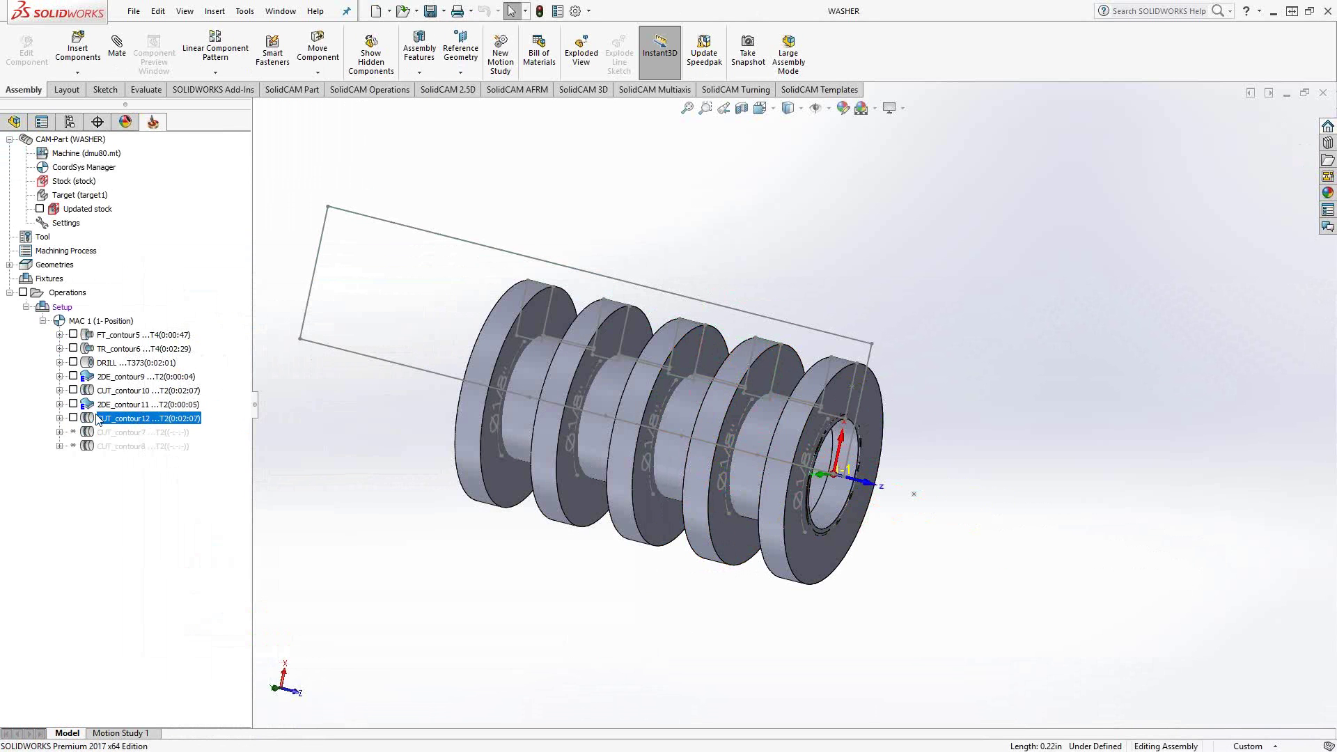
Simulate 2DE_contour9 through CUT_contour12 in SolidVerify until the washer is parted off.
left_click(114, 377)
left_click(117, 422, "shift")
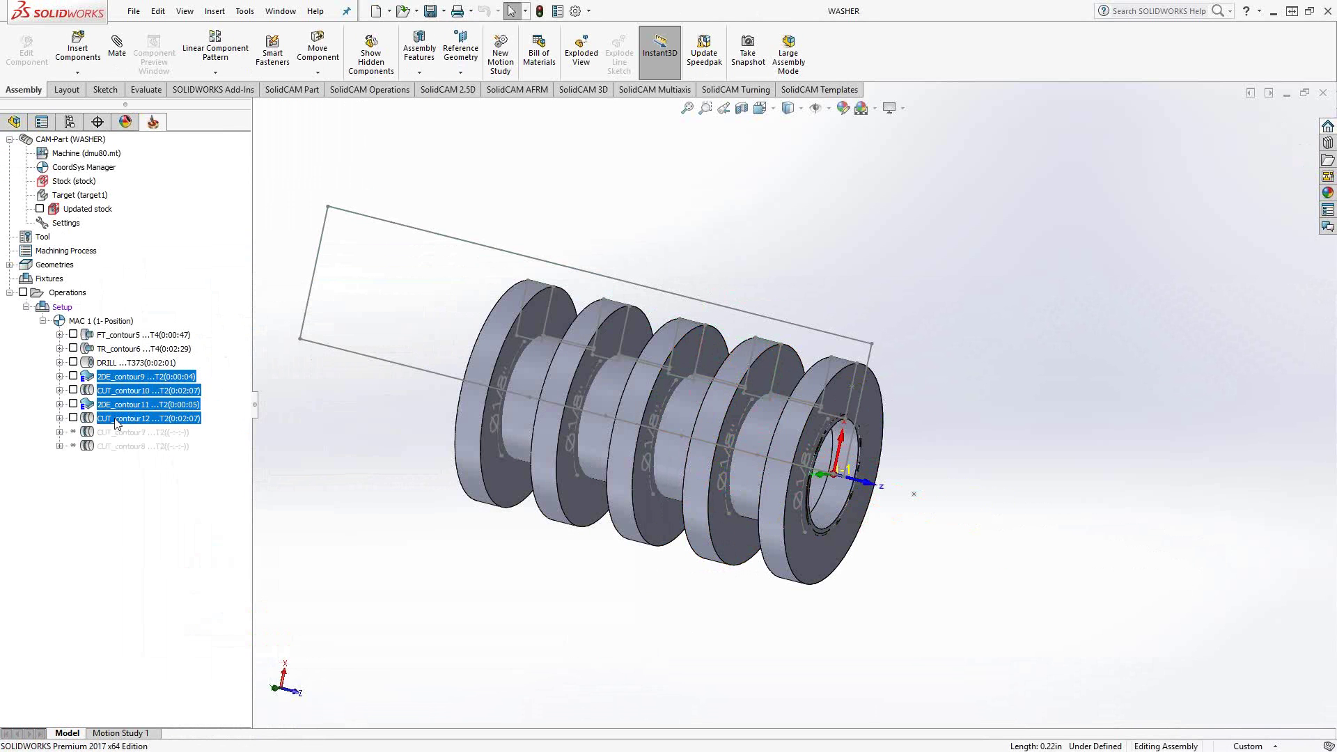
right_click(117, 423)
left_click(158, 321)
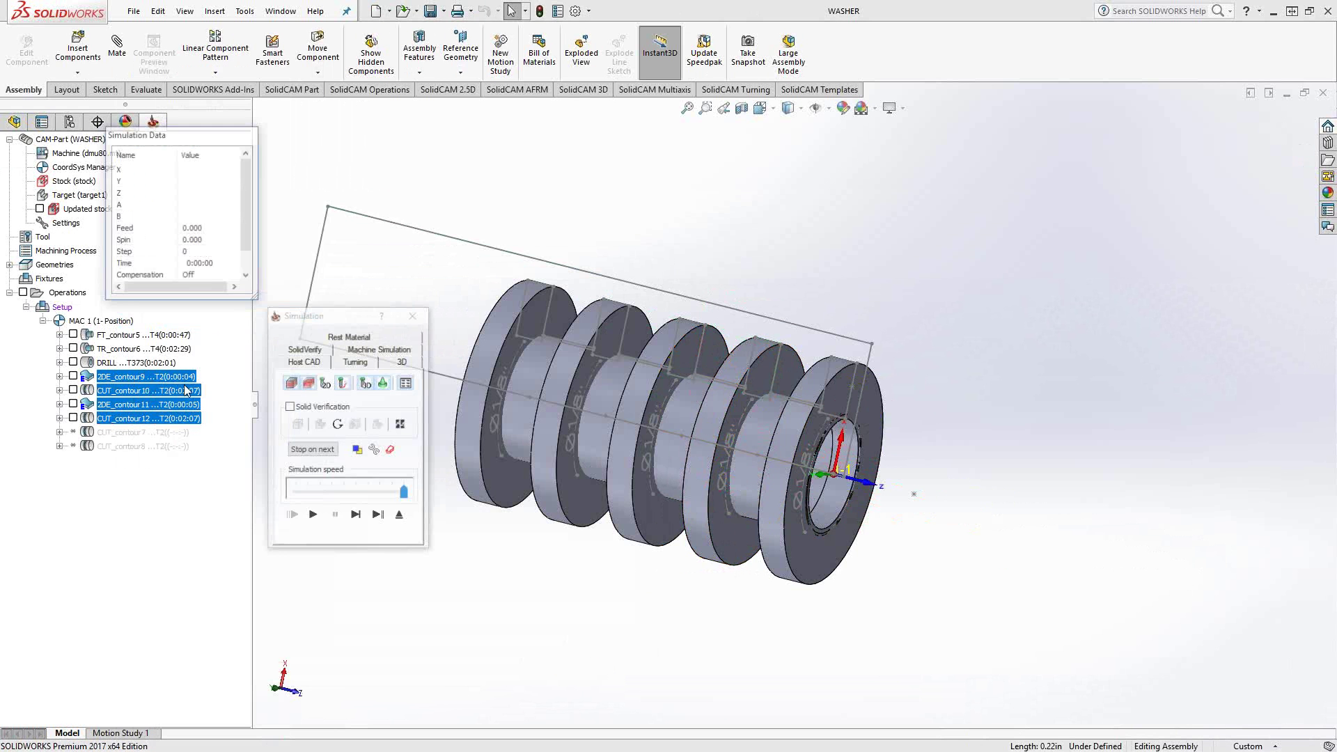
left_click(317, 356)
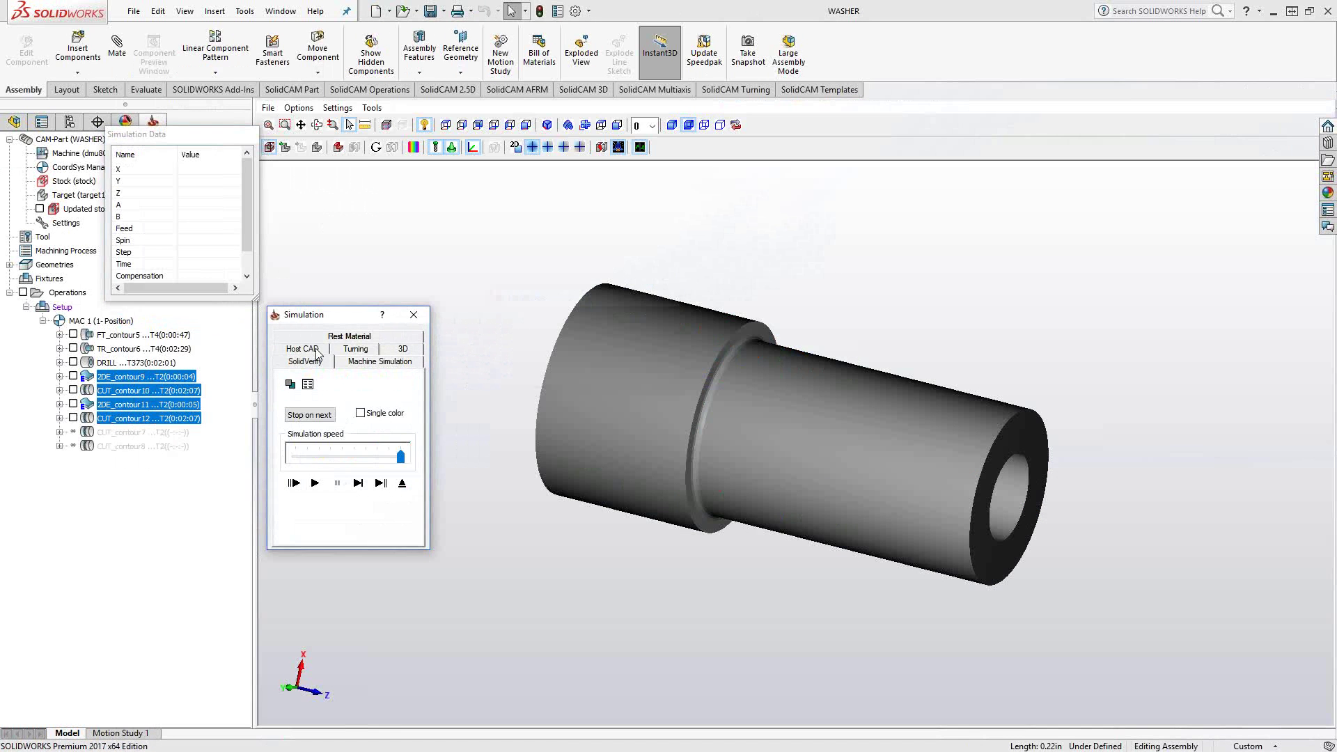
left_click(380, 485)
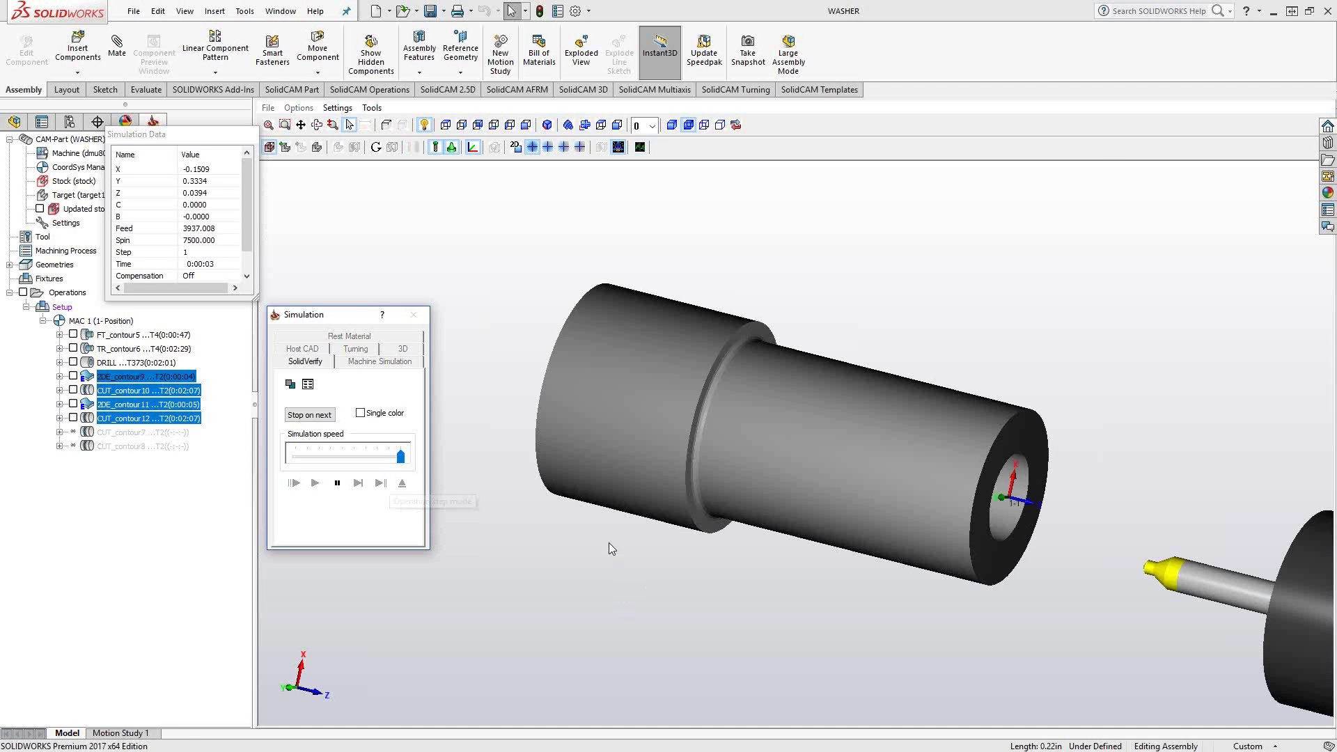
middle_click_drag(612, 550, 684, 475)
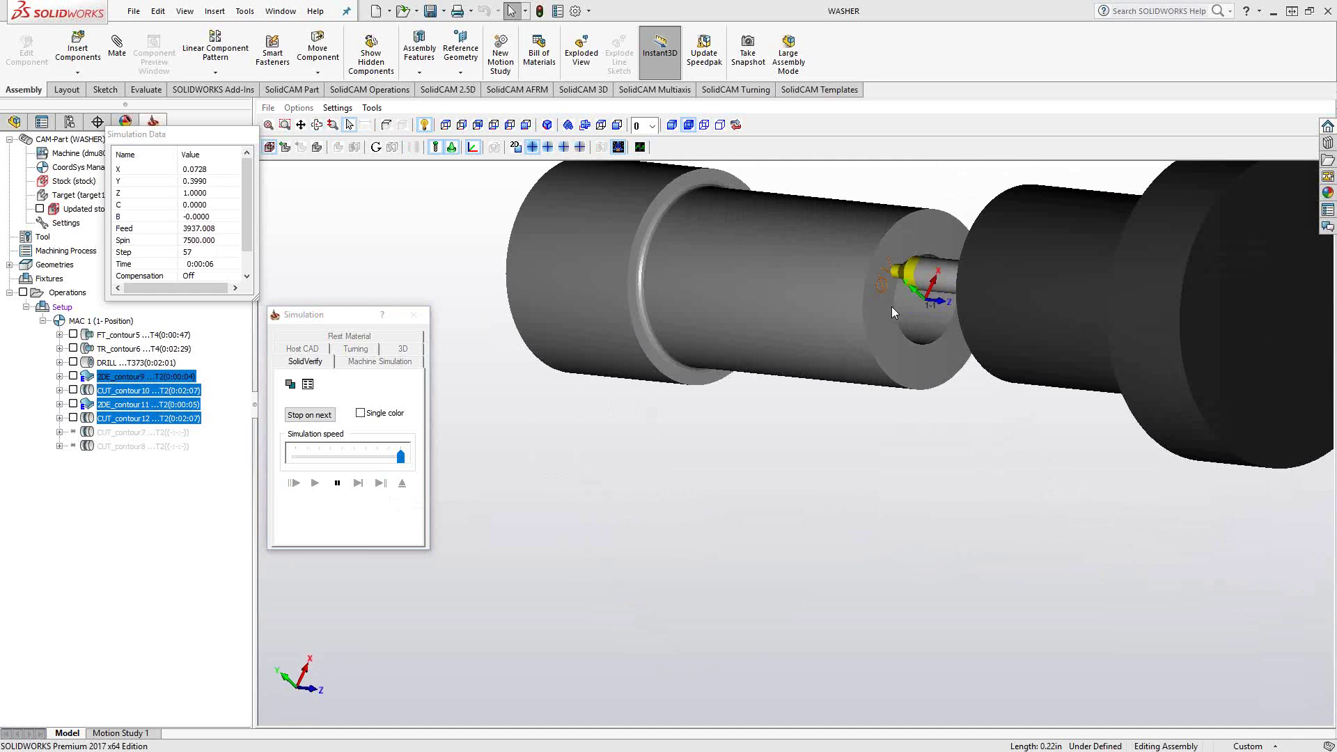
middle_click_drag(794, 381, 750, 401, "ctrl")
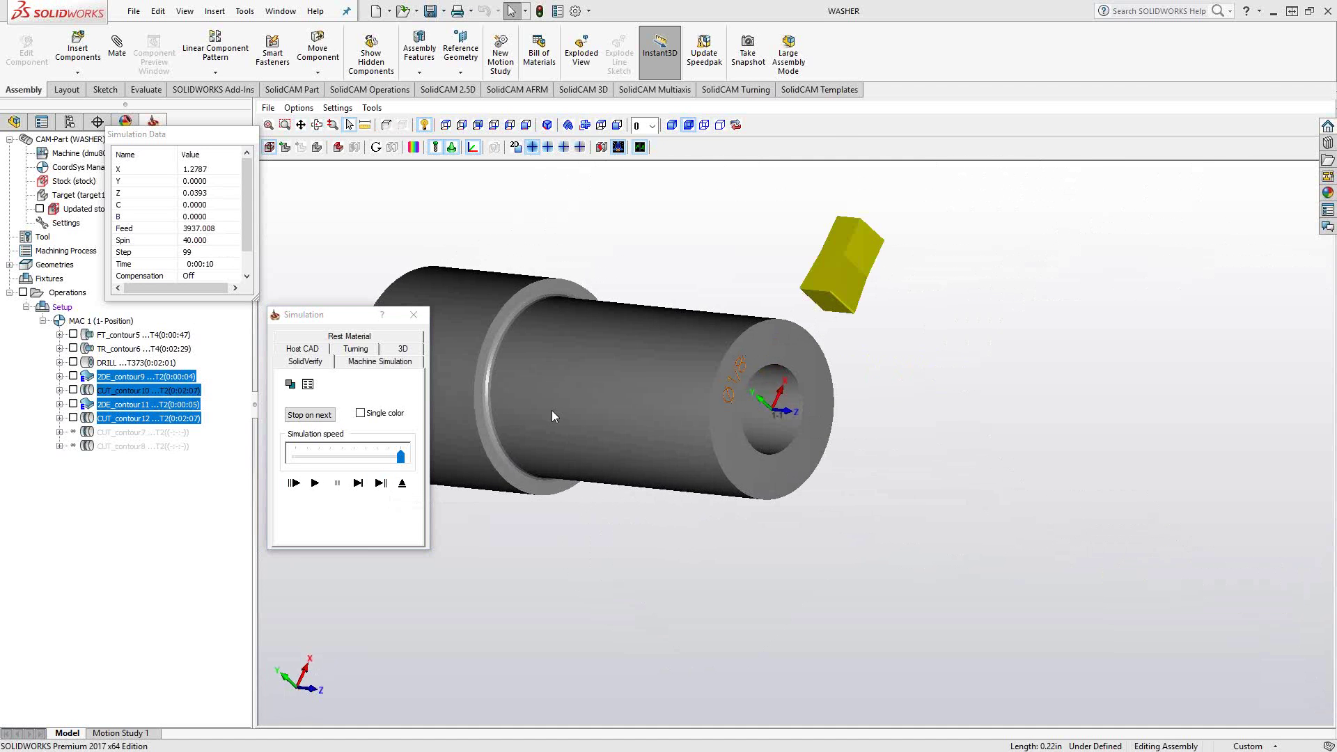
left_click(381, 483)
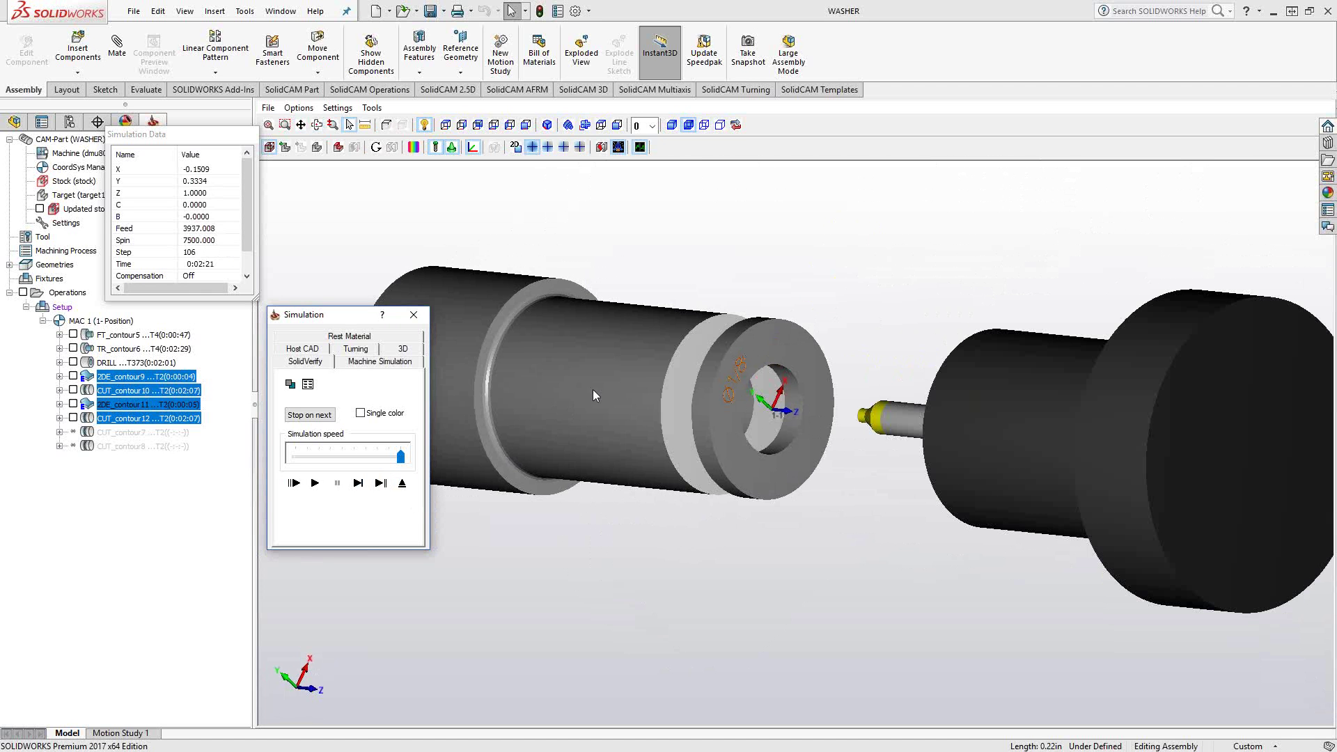
middle_click_drag(593, 390, 603, 391)
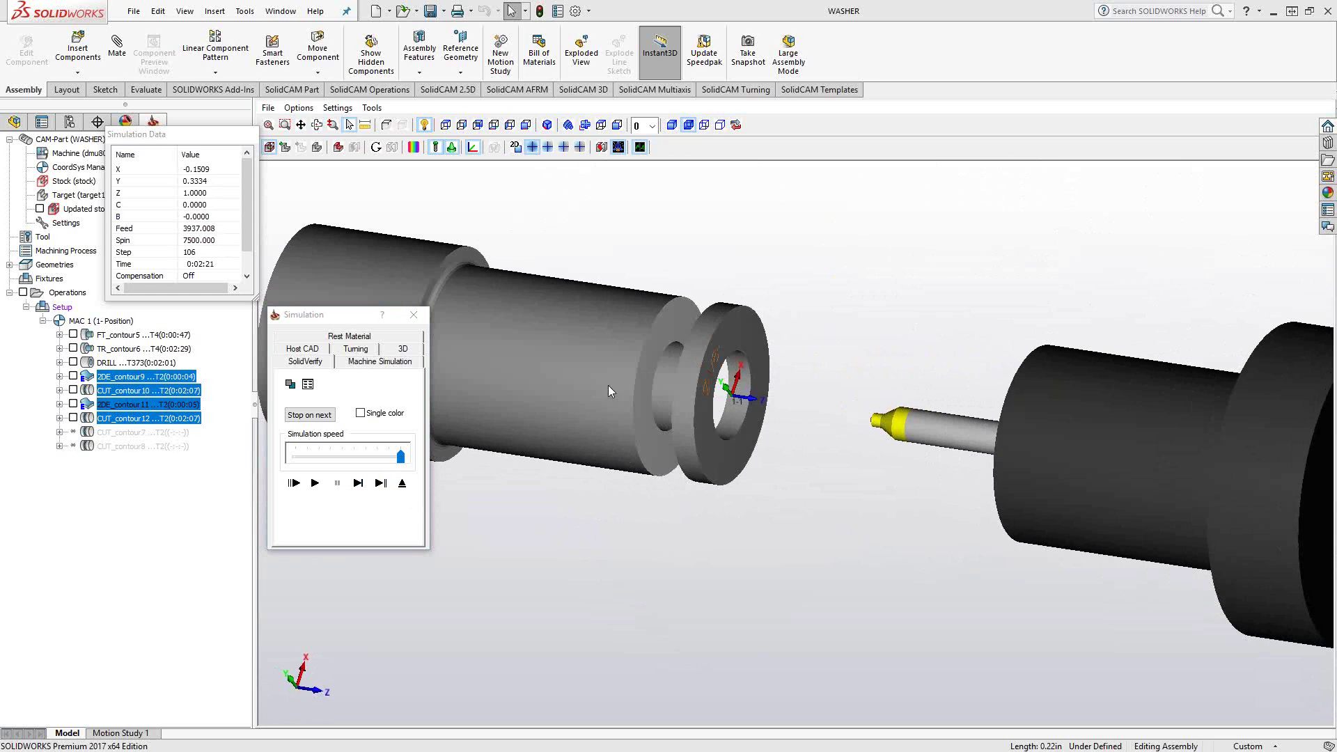
Delete the parted-off washer solid from the split solids and resume the simulation.
left_click(603, 147)
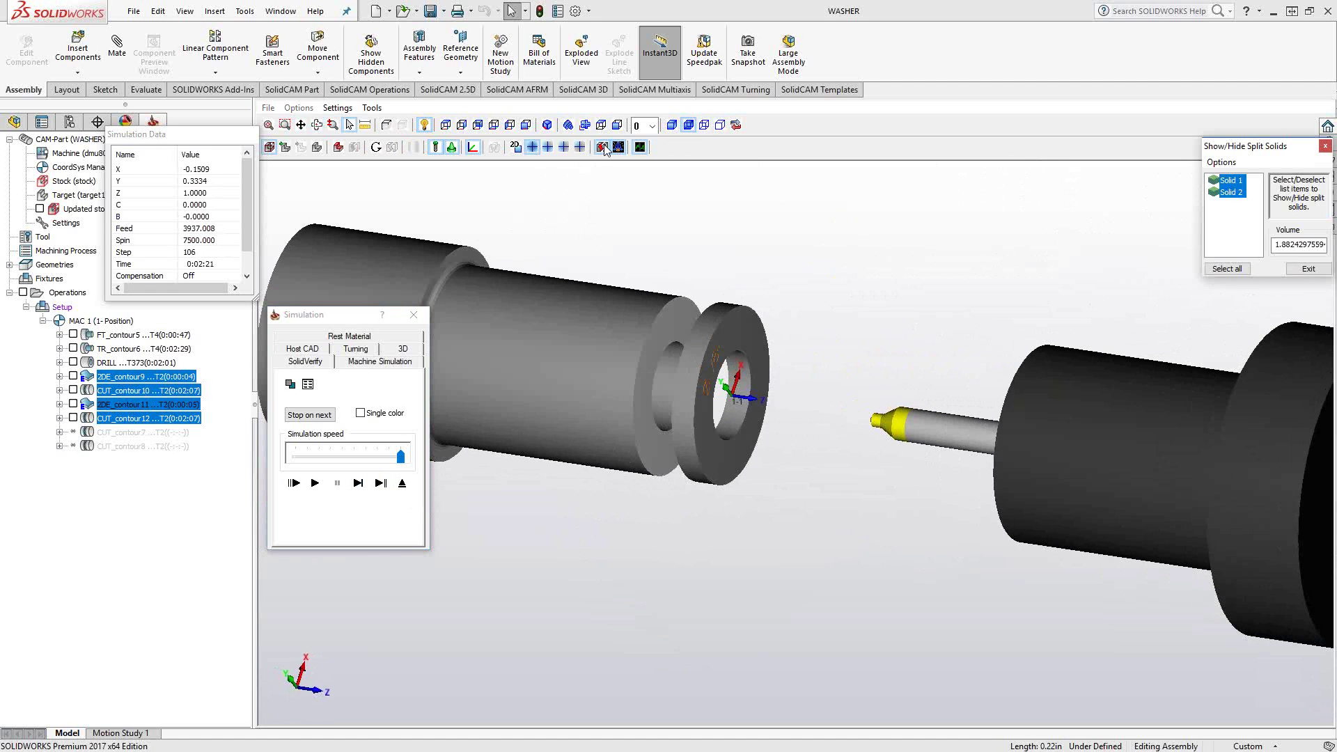
left_click(1236, 184)
left_click(1233, 182)
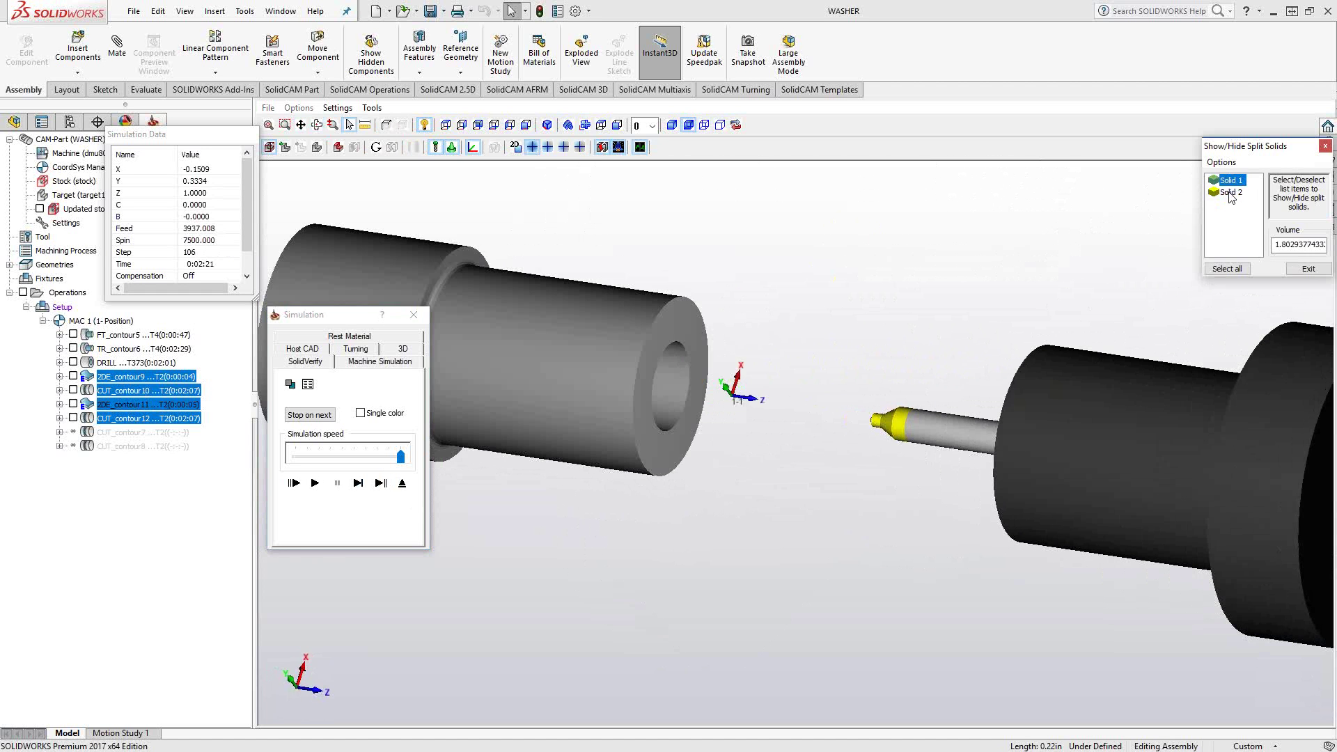
left_click(1231, 193)
right_click(1231, 194)
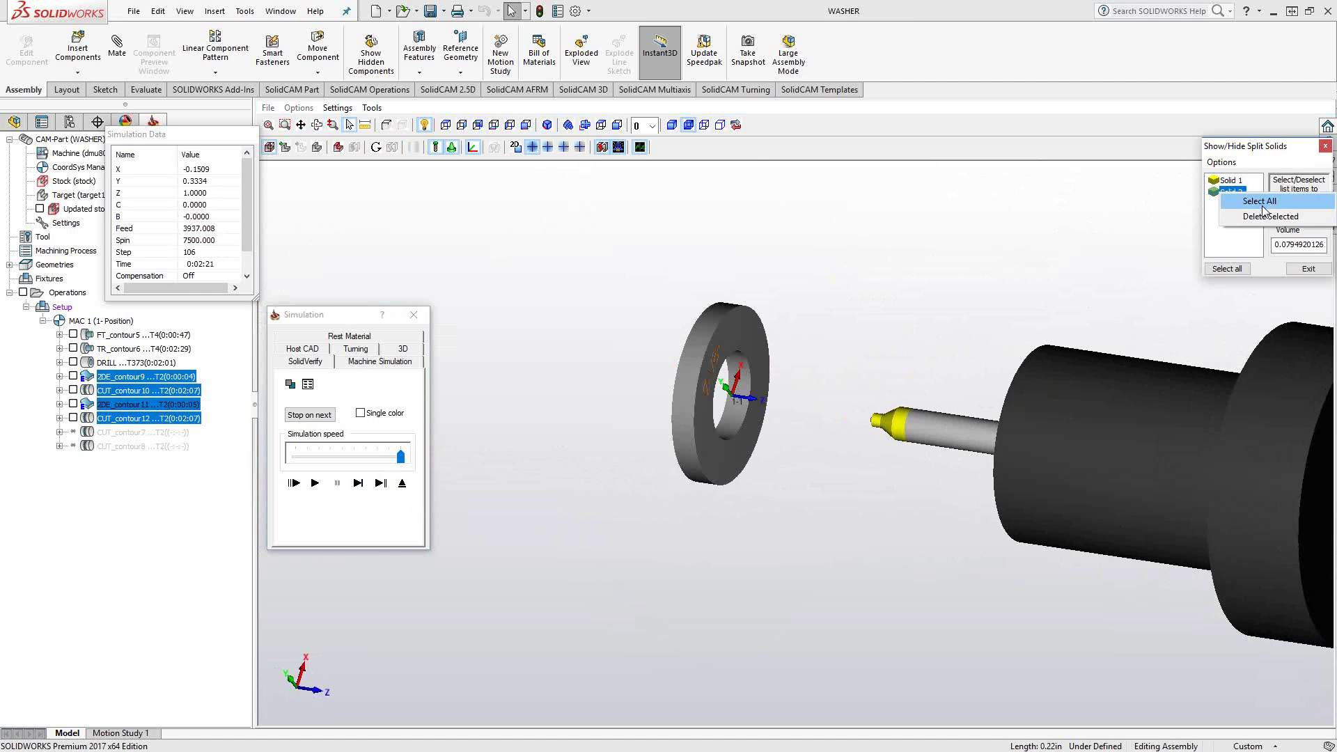
left_click(1258, 219)
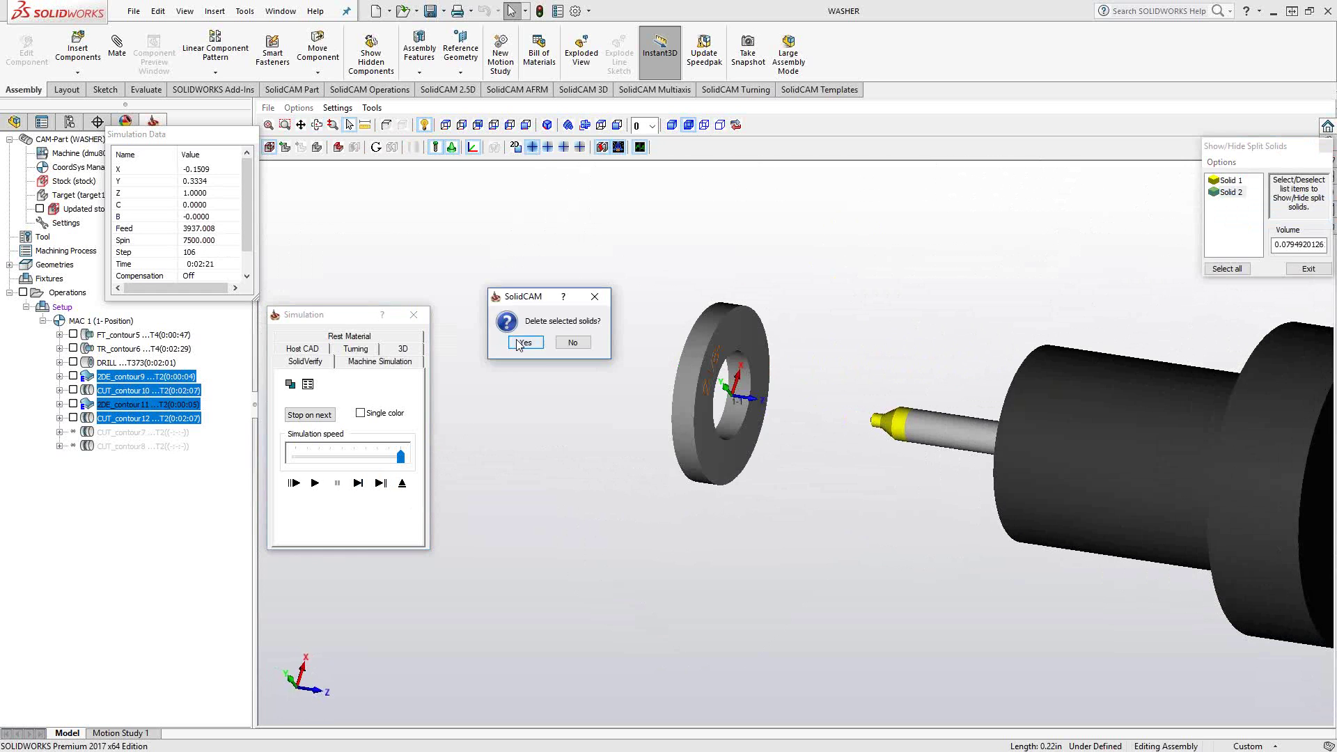
left_click(527, 345)
left_click(1308, 269)
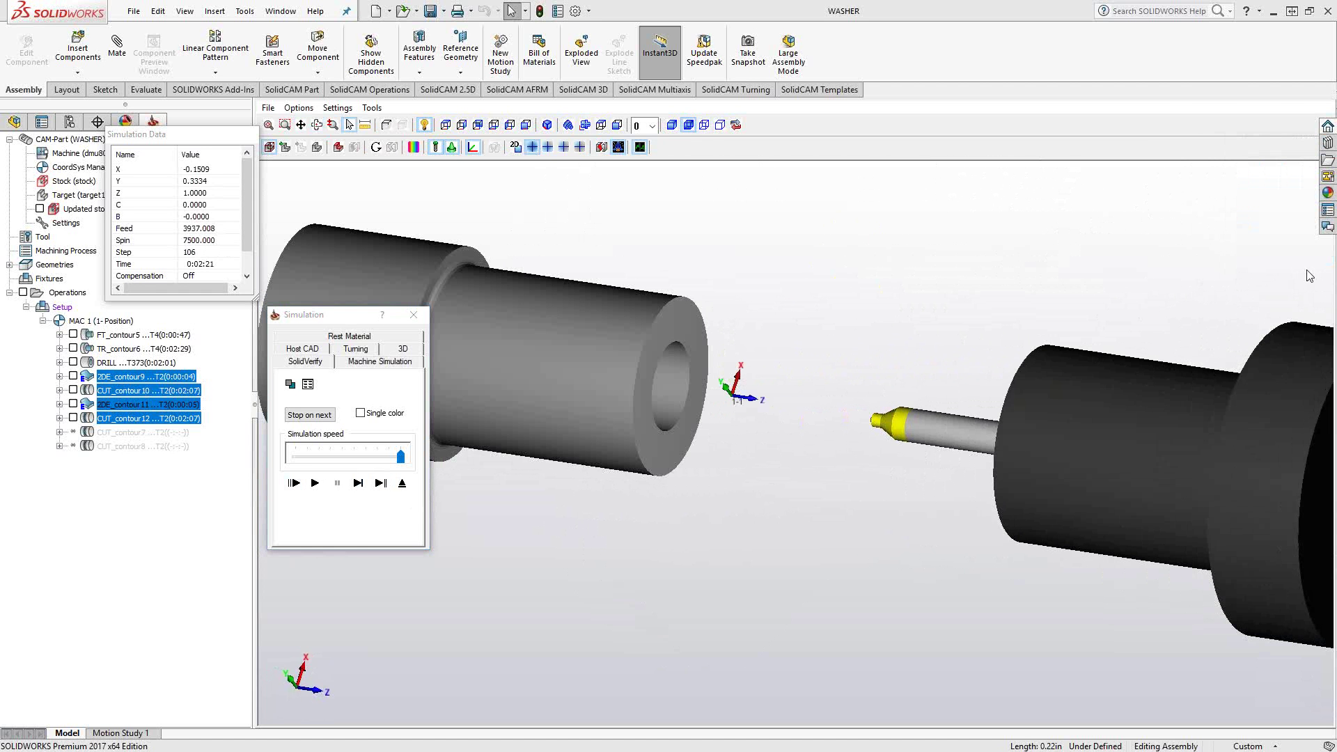
left_click(381, 484)
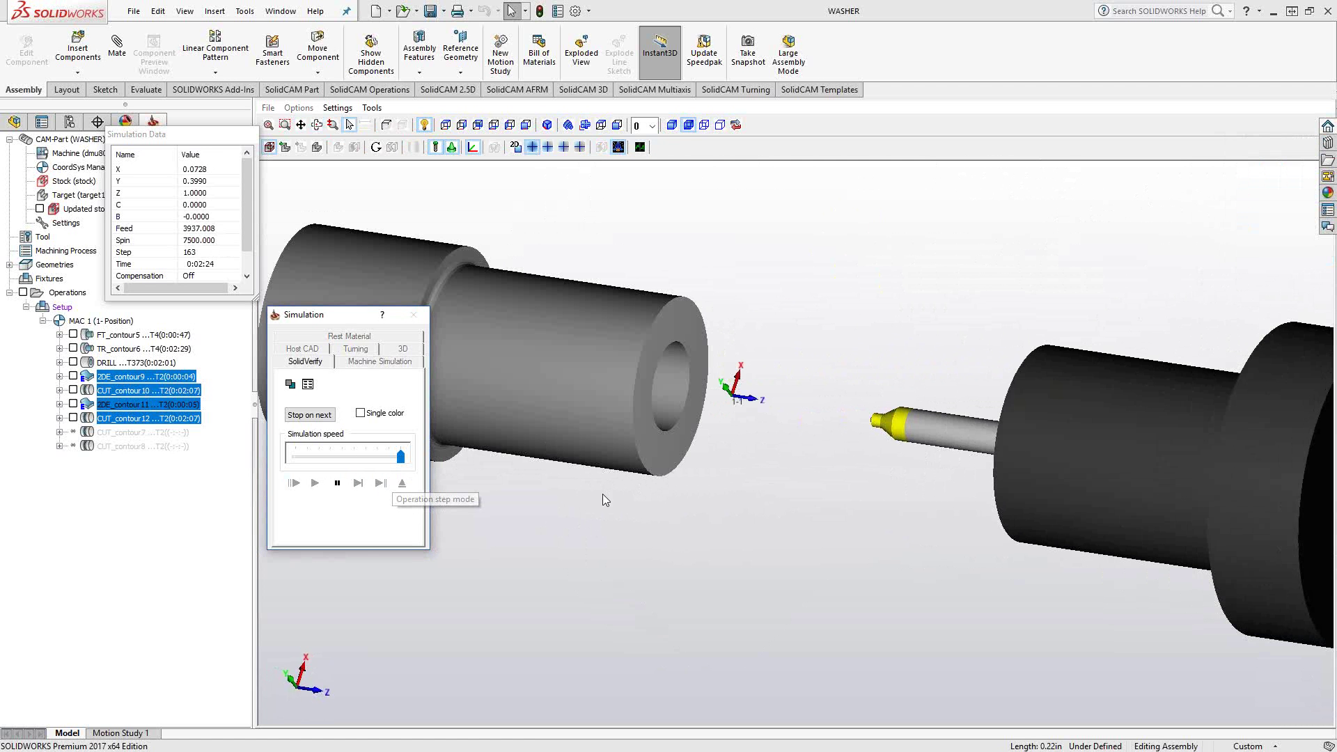
Step through the next washer's engraving and groove cut, then close the simulation.
middle_click_drag(611, 478, 676, 441)
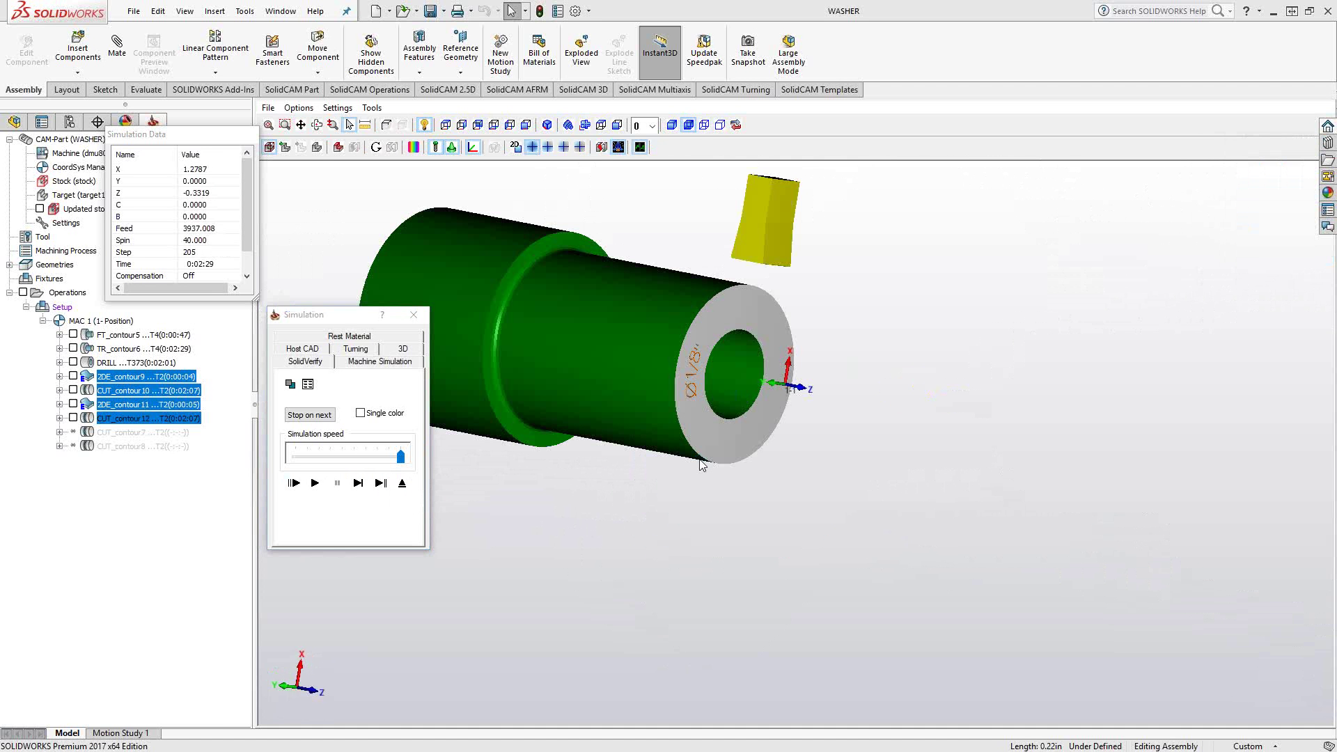
left_click(380, 484)
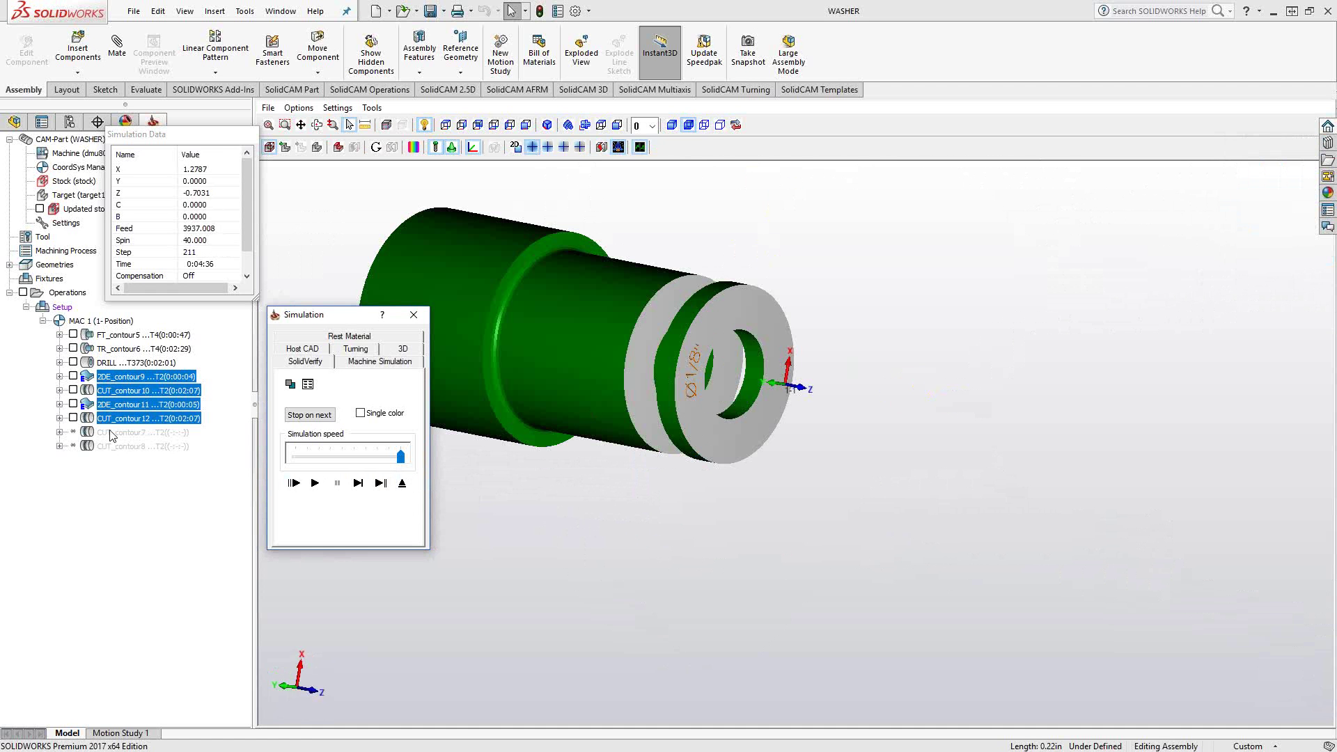
left_click(425, 319)
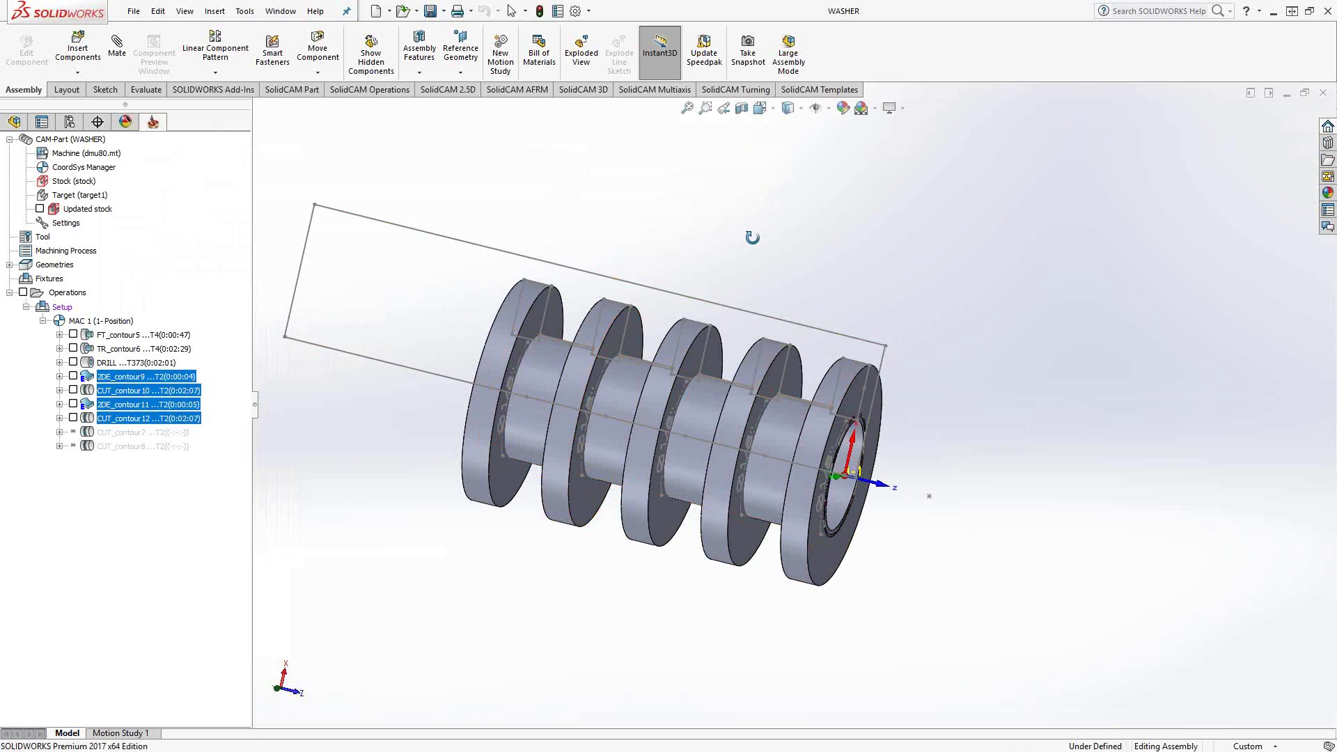
middle_click_drag(752, 238, 740, 238)
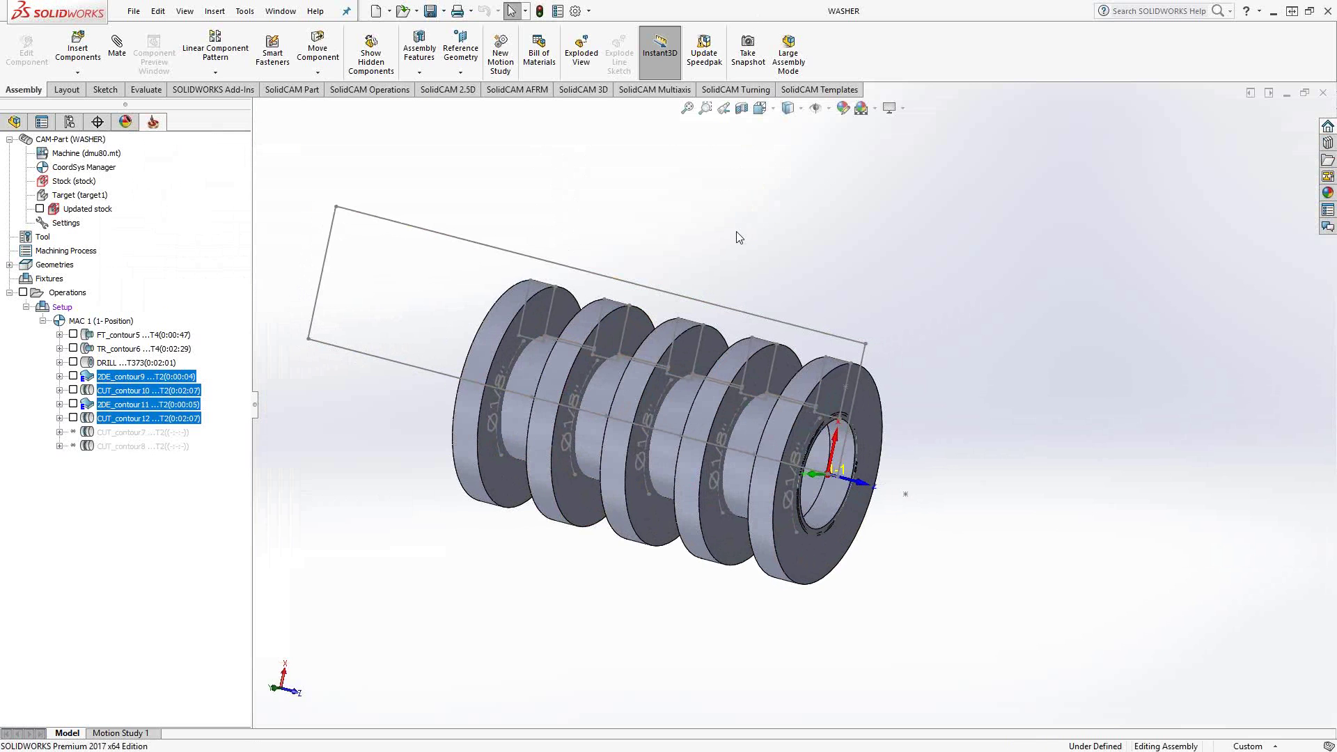